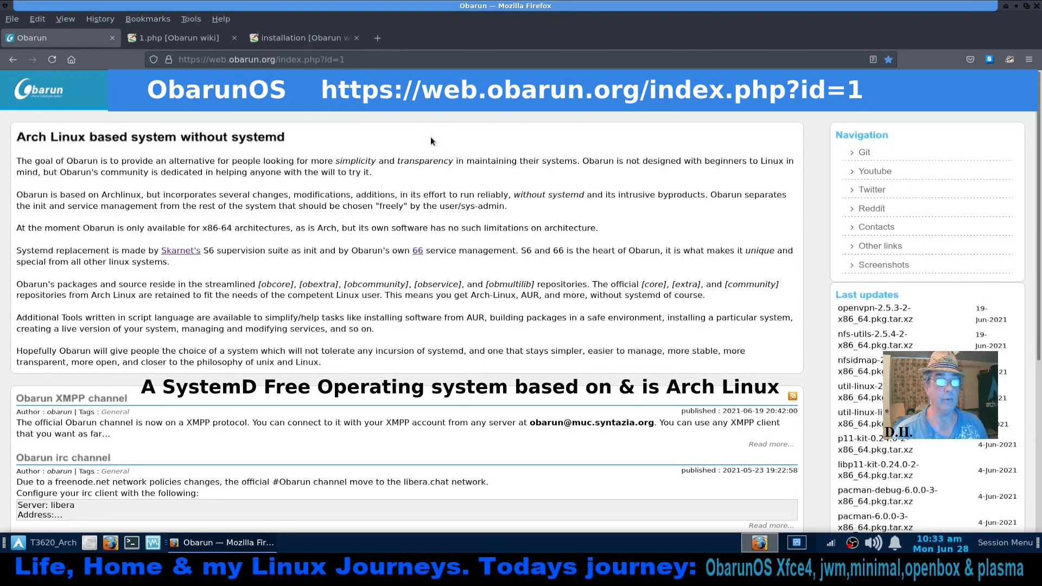
# Review the Obarun wiki's installation page, including the boot, desktop, editor and bootloader options, and return to the Obarun home page
pyautogui.click(298, 39)
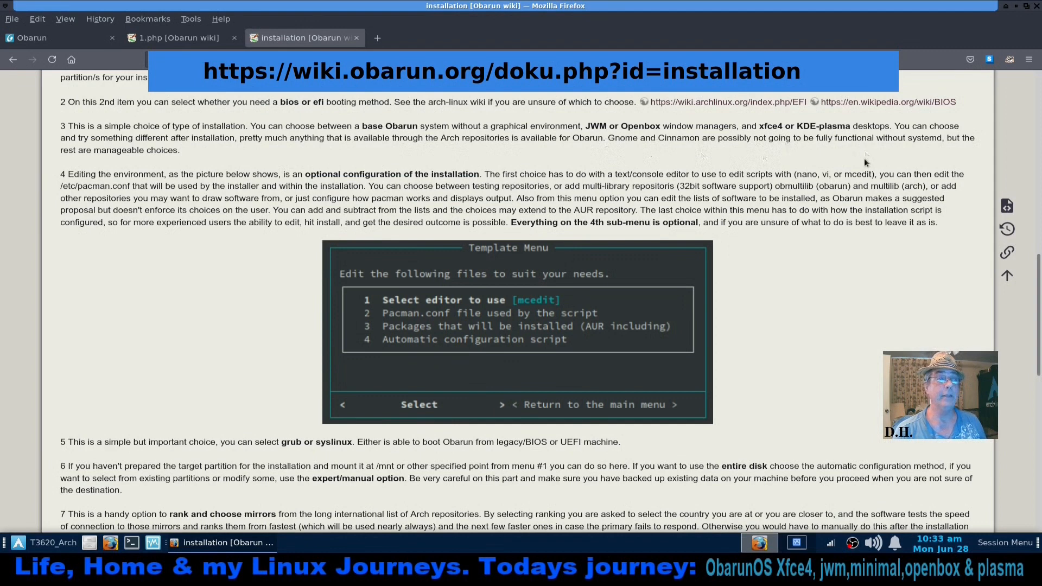
pyautogui.click(54, 37)
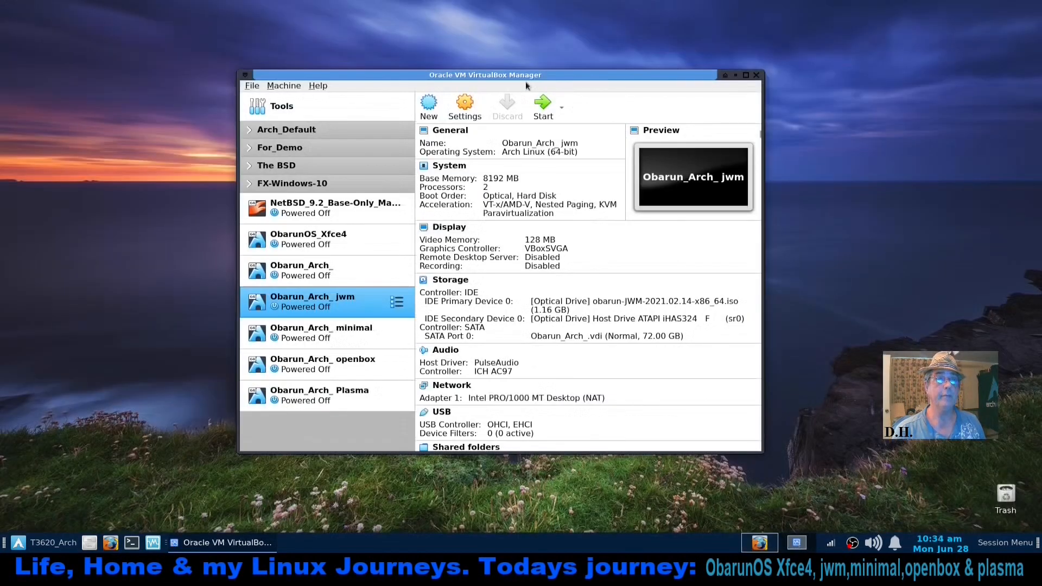
# Start the Obarun_Arch_ jwm virtual machine and boot its live medium with the Boot Obarun entry
pyautogui.moveTo(529, 77); pyautogui.dragTo(730, 47)
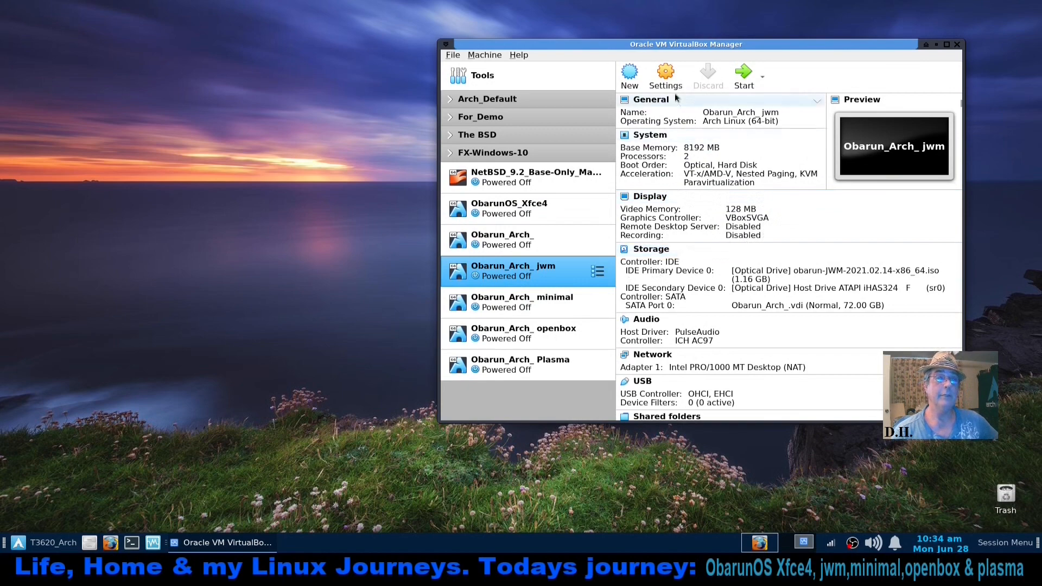
pyautogui.click(742, 76)
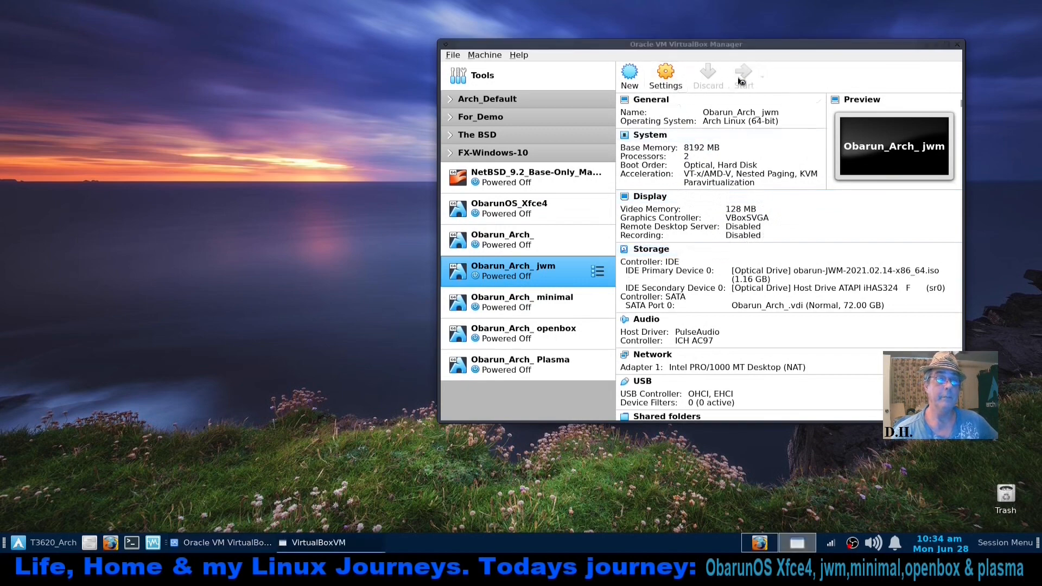
pyautogui.click(939, 45)
pyautogui.moveTo(611, 134); pyautogui.dragTo(544, 102)
pyautogui.moveTo(631, 380); pyautogui.dragTo(690, 413)
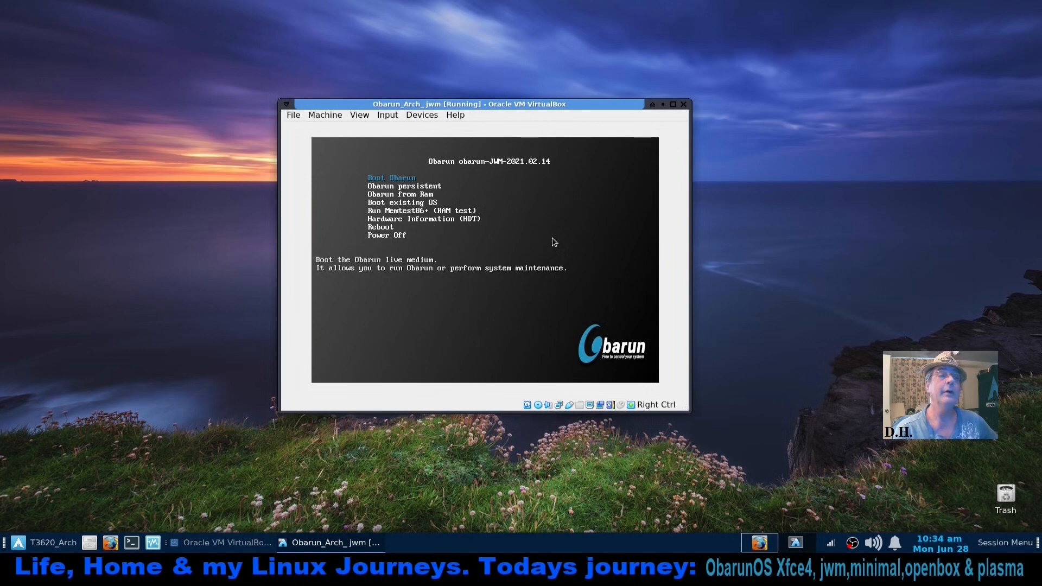
pyautogui.press('Return')
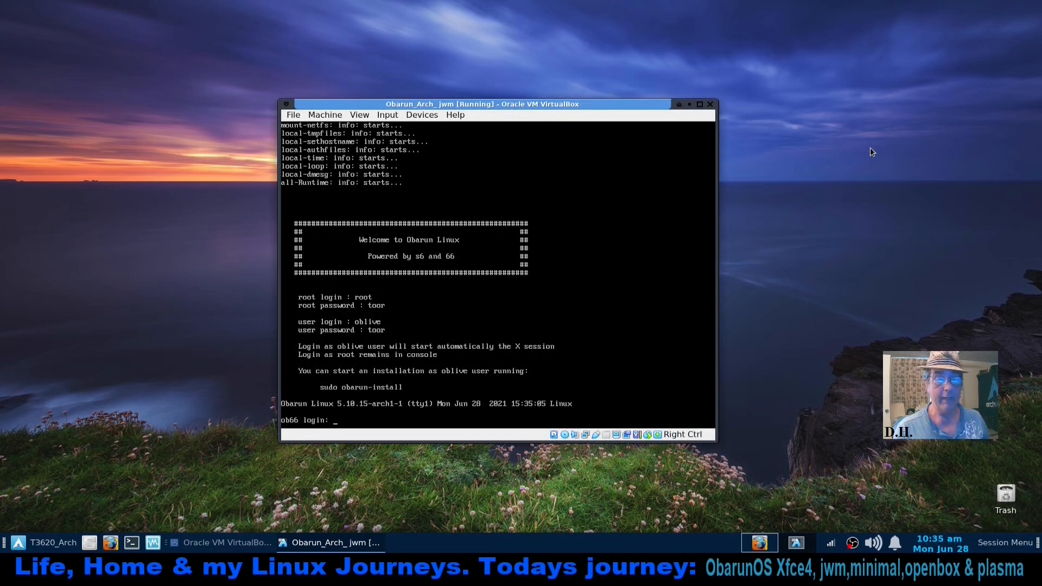
# Log in to the live console as oblive and enter the account password
pyautogui.write('oblive')
pyautogui.press('Return')
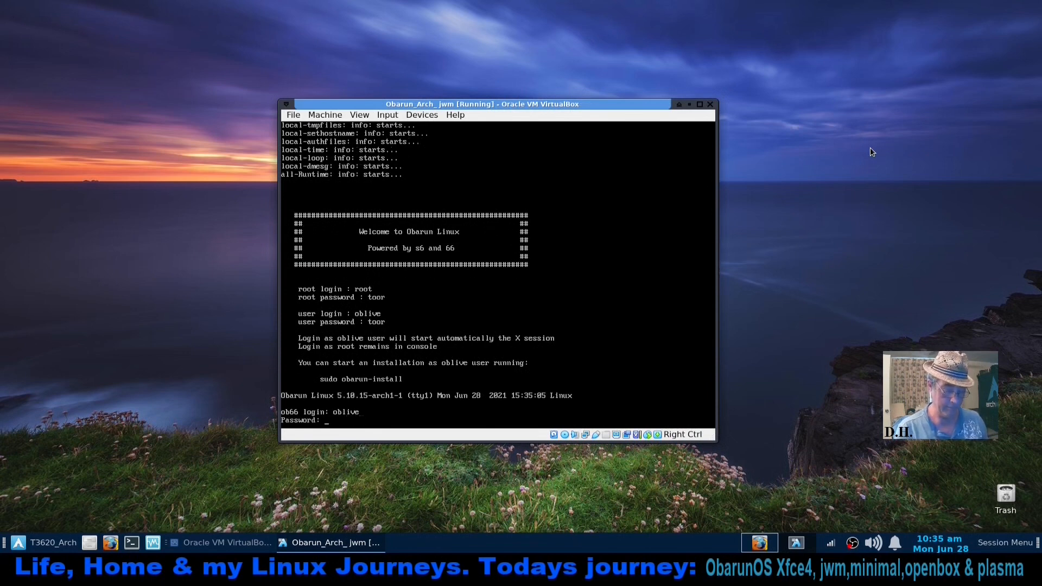
pyautogui.press('Return')
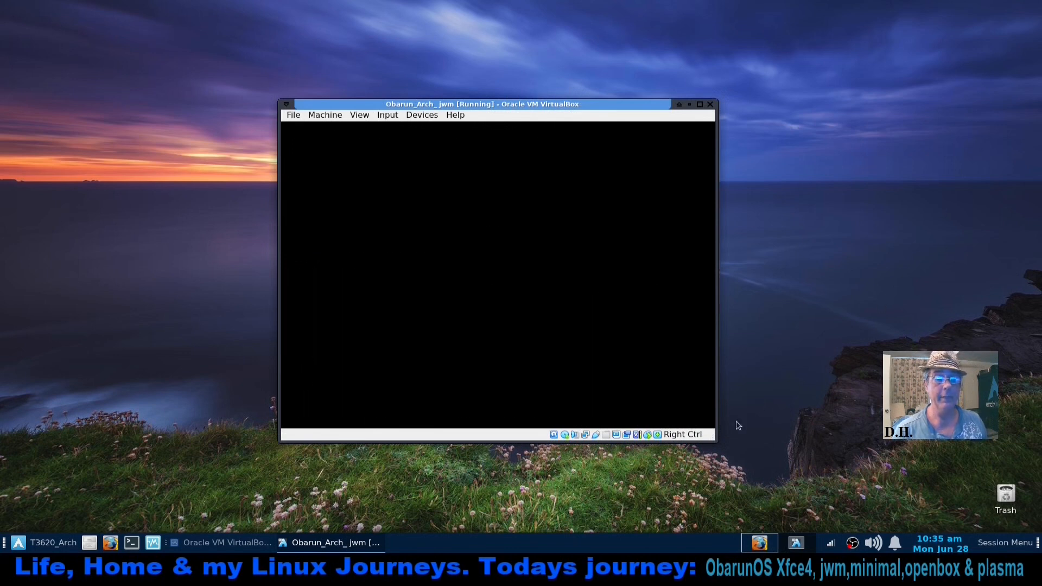
# Enlarge and reposition the virtual machine window, and close the guest's Network Settings window
pyautogui.moveTo(714, 440); pyautogui.dragTo(771, 470)
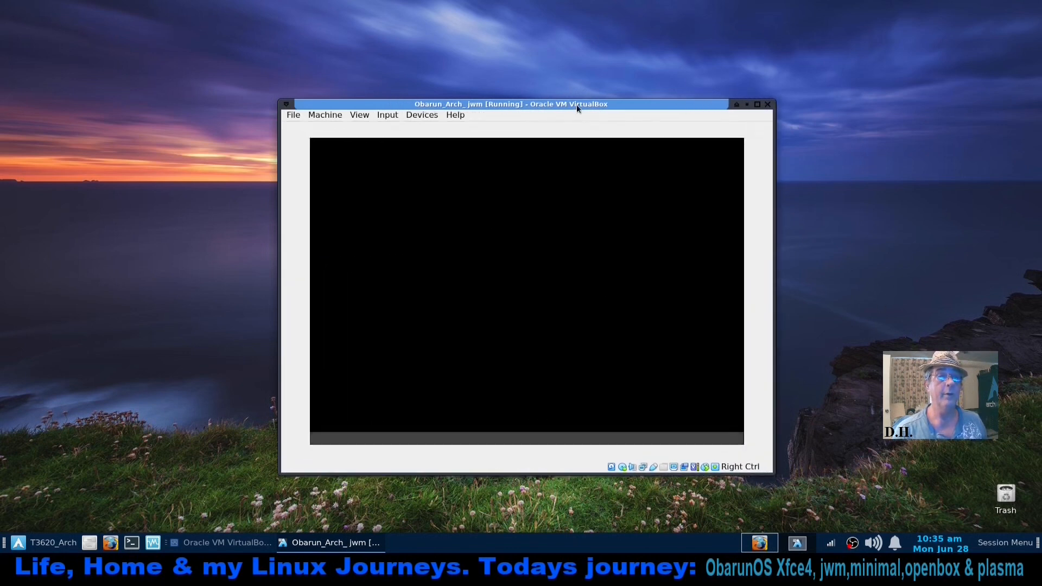
pyautogui.moveTo(576, 104); pyautogui.dragTo(540, 47)
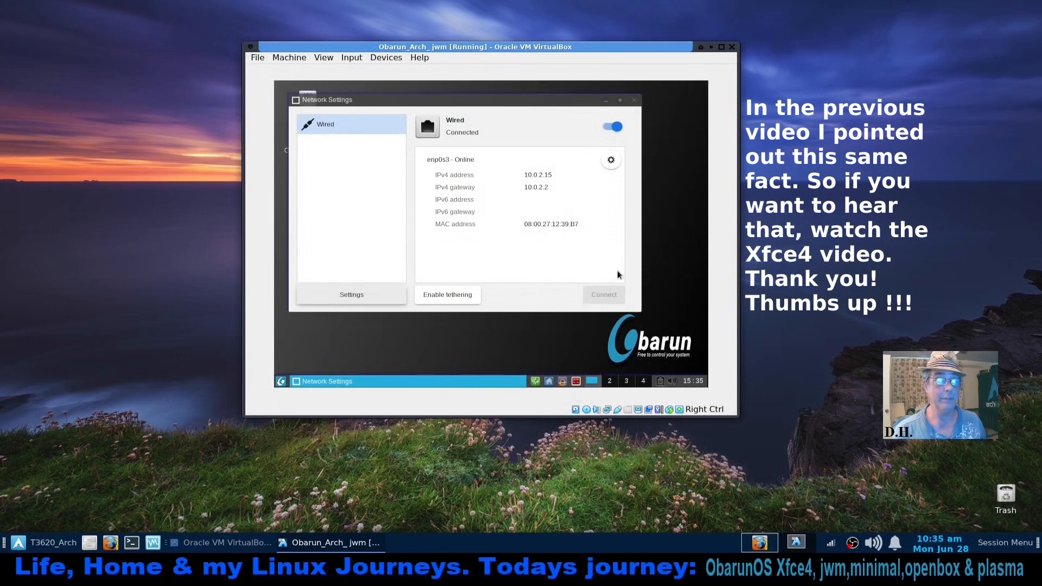
pyautogui.click(635, 102)
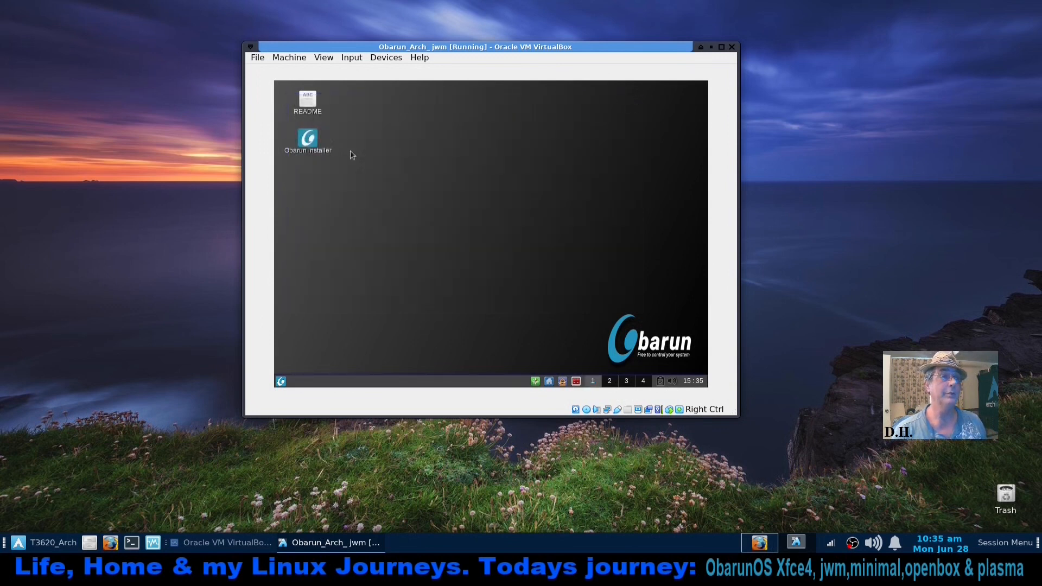
# Set the guest's VGA-1 output to 1440x900 in ARandR, close the layout editor and reposition the virtual machine window
pyautogui.click(281, 382)
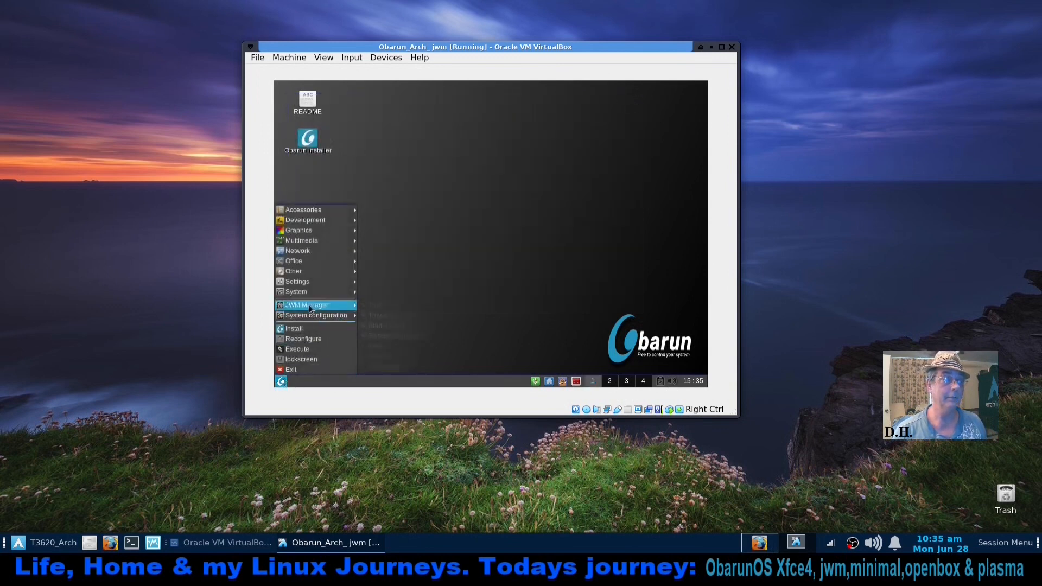
pyautogui.moveTo(313, 292)
pyautogui.click(370, 284)
pyautogui.click(354, 113)
pyautogui.moveTo(365, 135)
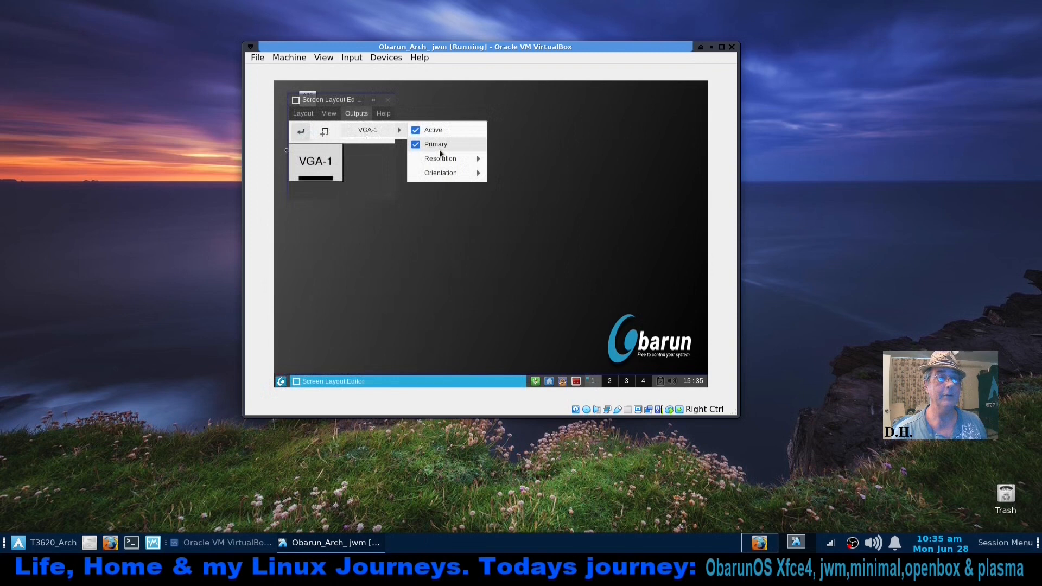
pyautogui.moveTo(443, 160)
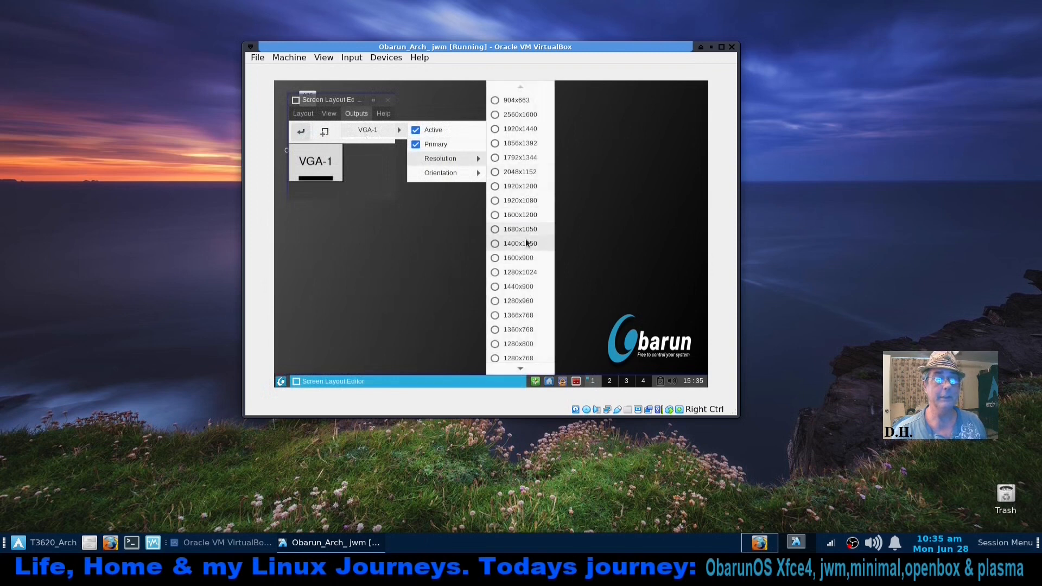
pyautogui.click(523, 286)
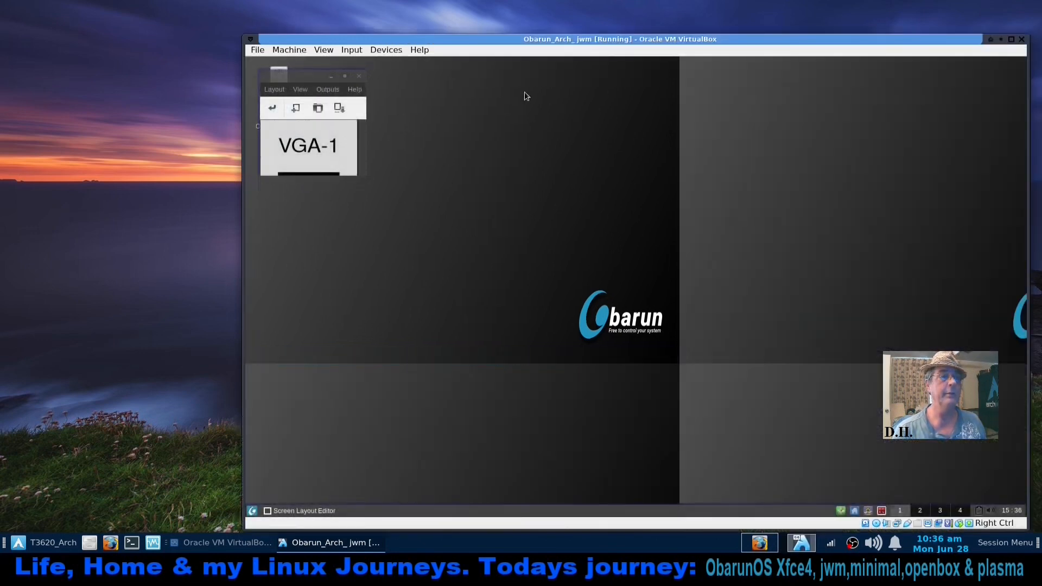
pyautogui.click(359, 76)
pyautogui.moveTo(558, 42); pyautogui.dragTo(441, 22)
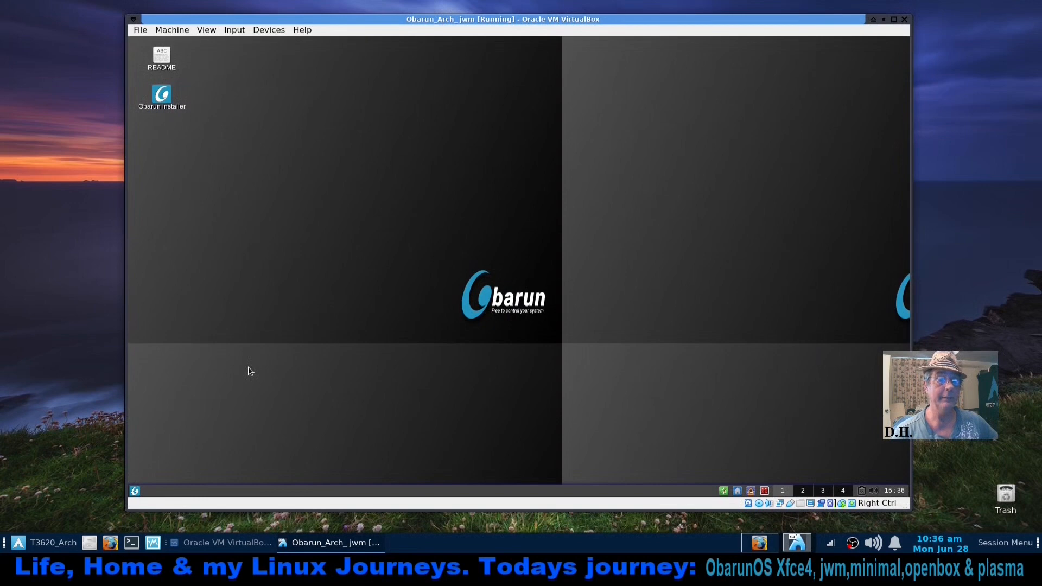
# Examine the categories of the JWM application menu, including Accessories, JWM Manager and Settings
pyautogui.click(135, 492)
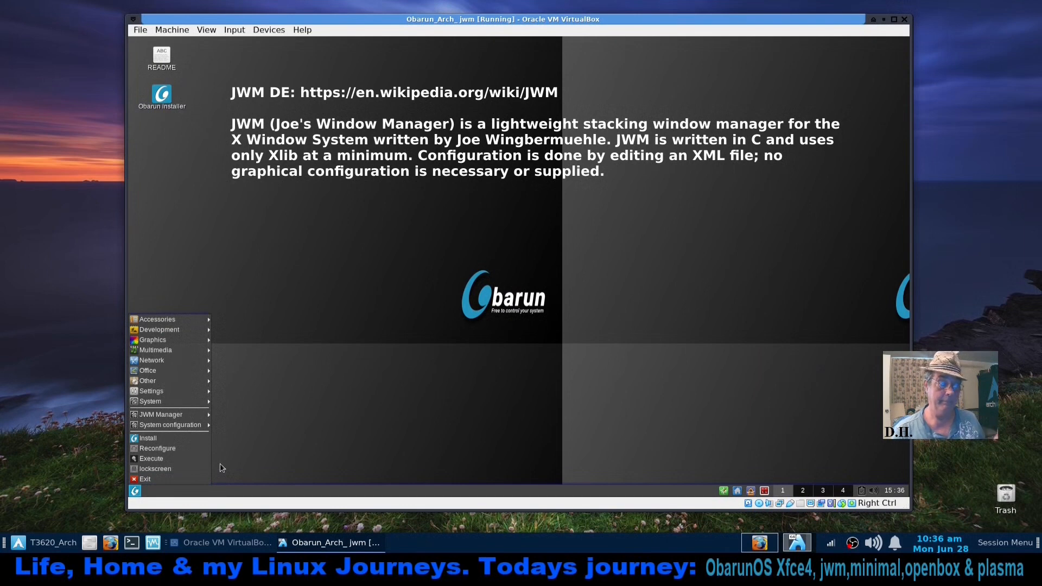
pyautogui.moveTo(191, 320)
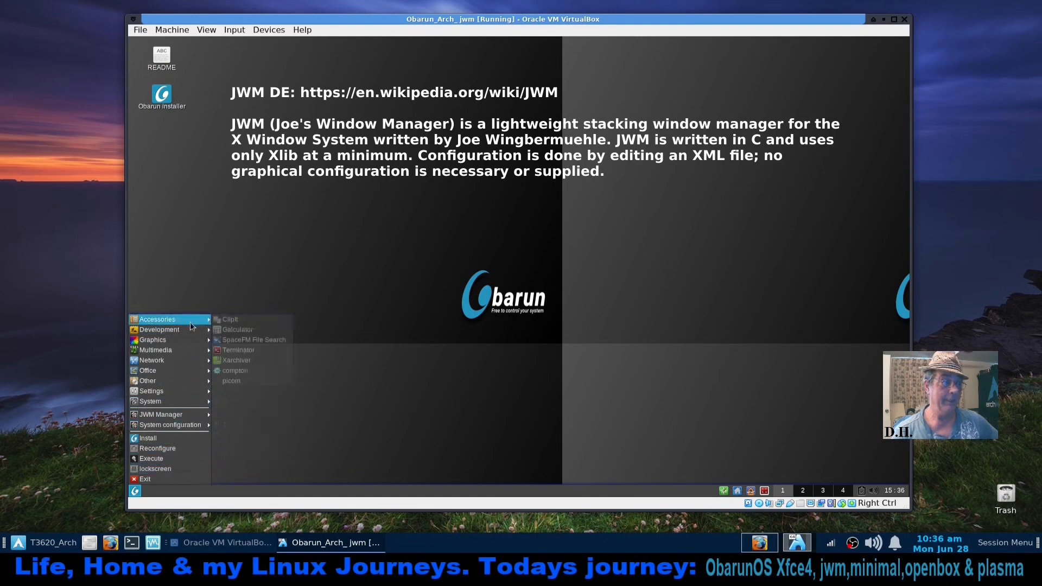
pyautogui.moveTo(179, 415)
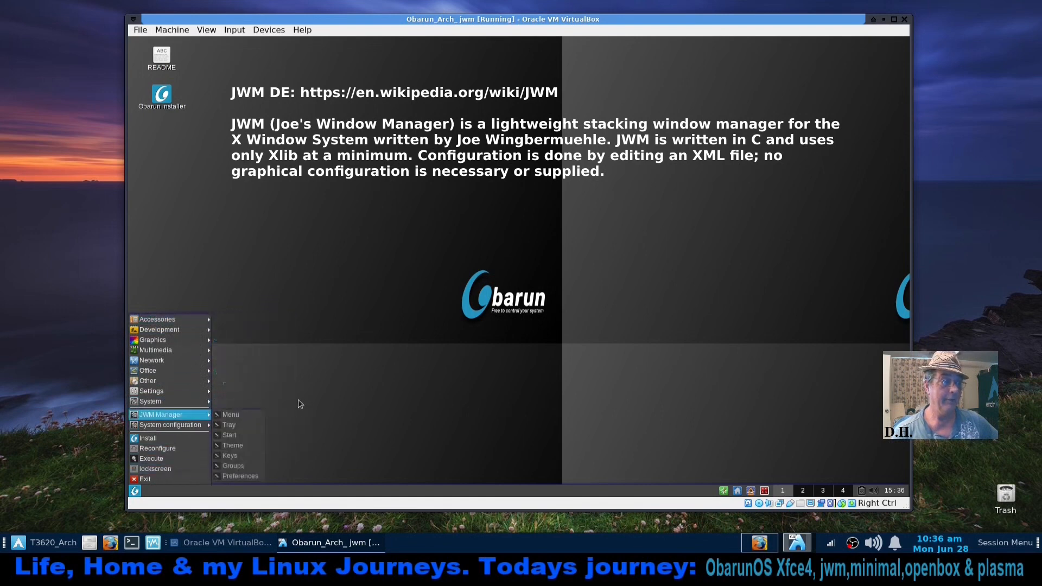
pyautogui.click(135, 491)
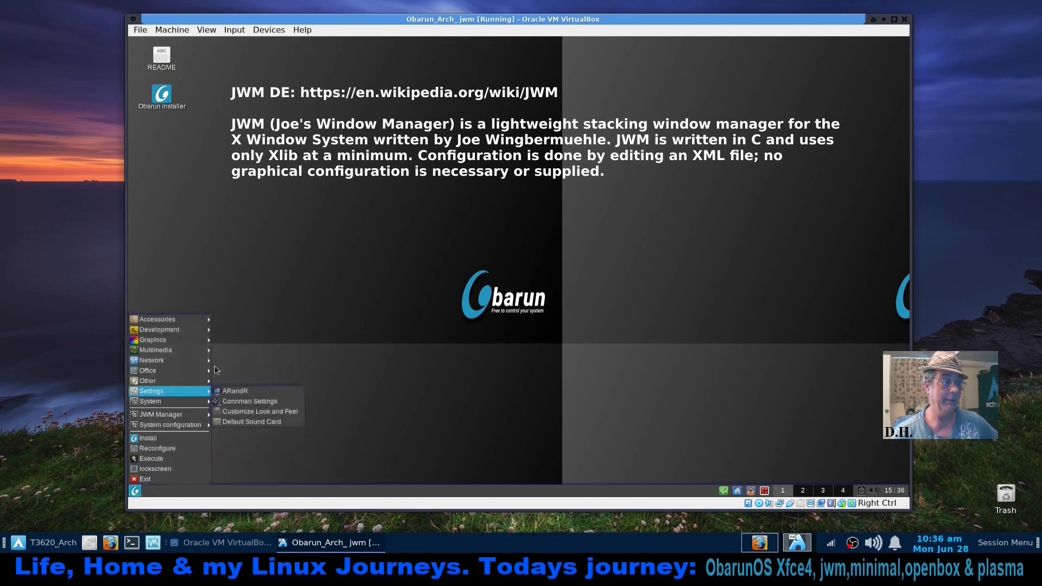
pyautogui.click(368, 389)
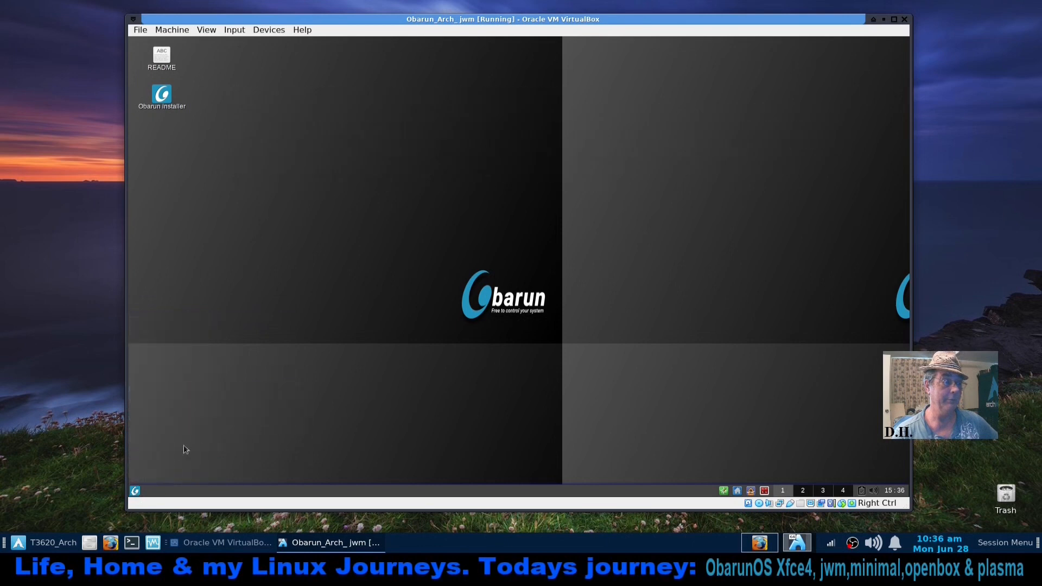
# Open the gmrun program launcher from the guest's Other applications and dismiss it
pyautogui.click(135, 491)
pyautogui.moveTo(198, 321)
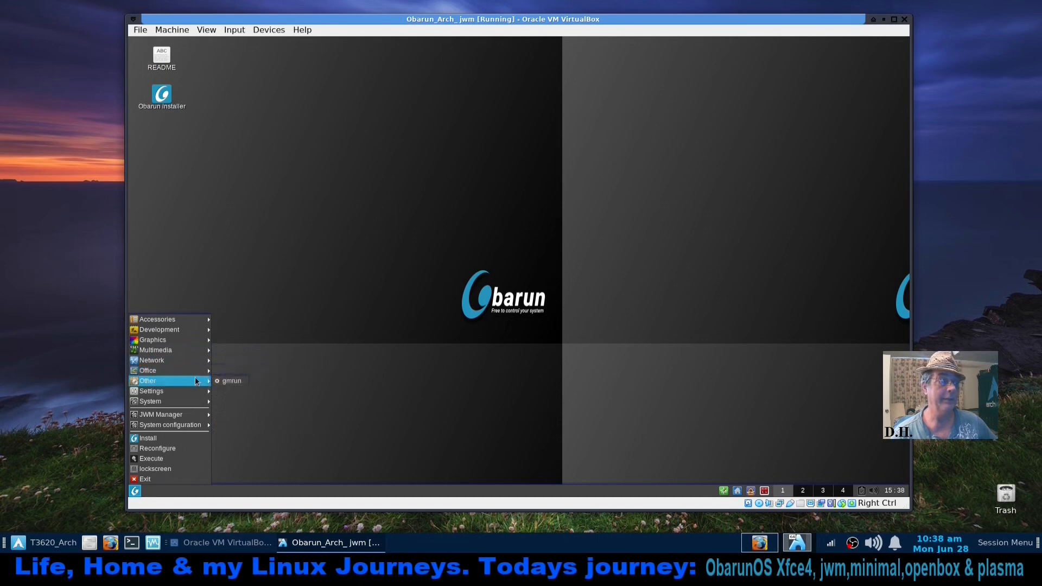
pyautogui.click(237, 384)
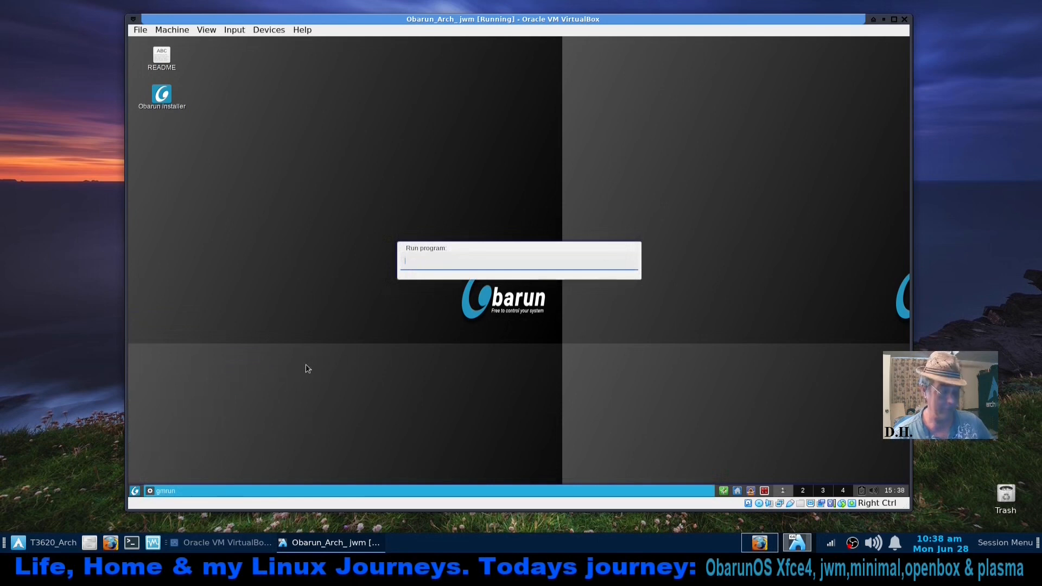
pyautogui.press('Escape')
# Open Customize Look and Feel in the guest and move its window to the middle of the desktop
pyautogui.click(135, 493)
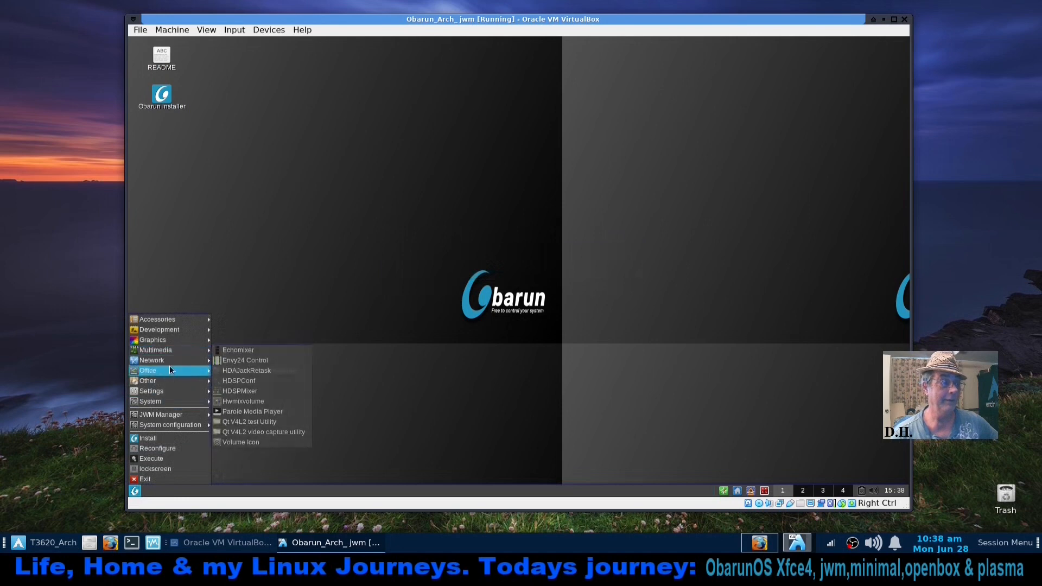
pyautogui.moveTo(170, 391)
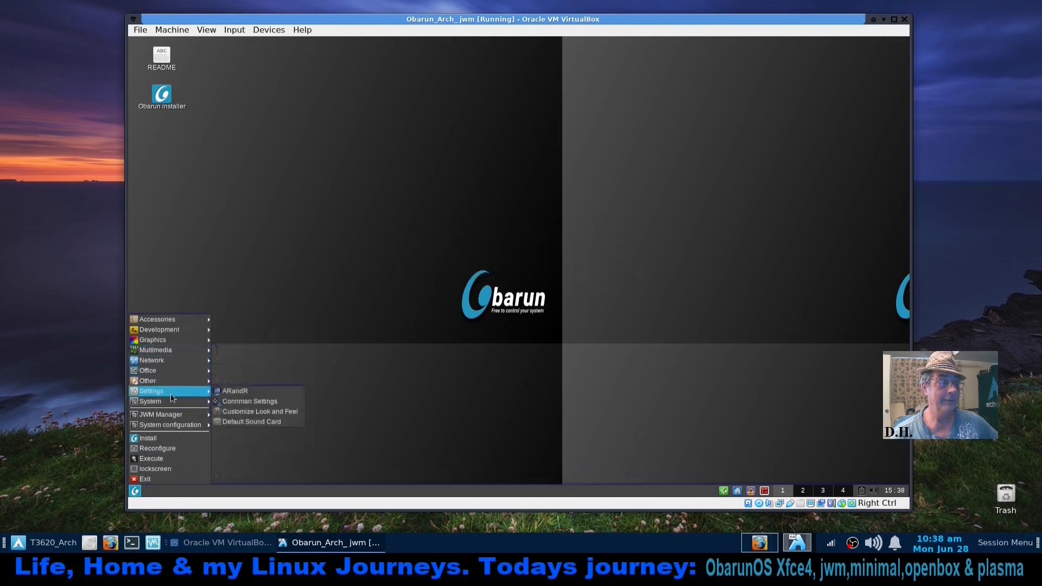
pyautogui.click(283, 416)
pyautogui.moveTo(369, 60); pyautogui.dragTo(514, 155)
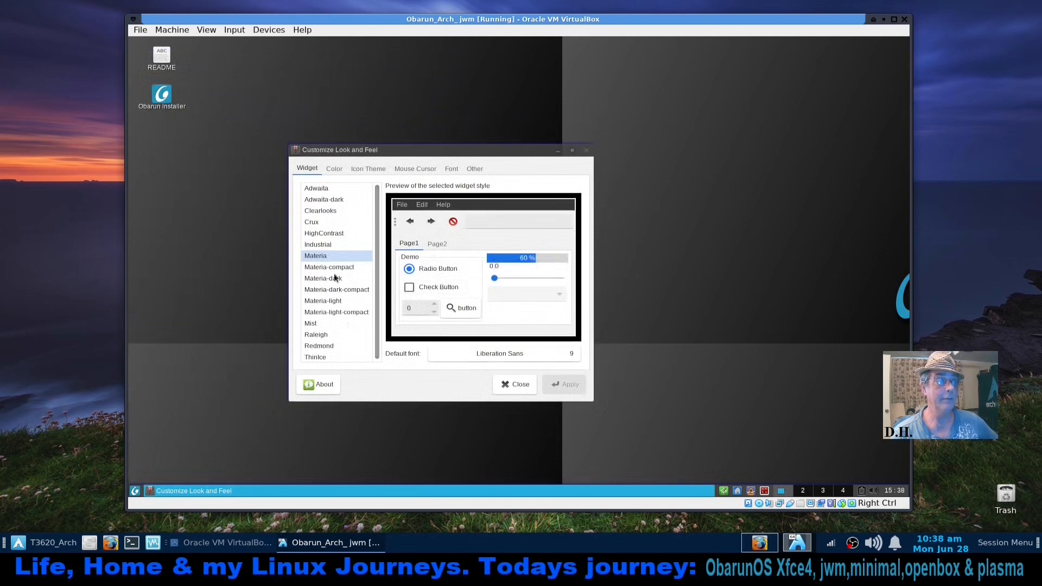
# Preview the Materia-dark, Materia-light and Adwaita-dark widget styles, and select ThinIce
pyautogui.click(318, 278)
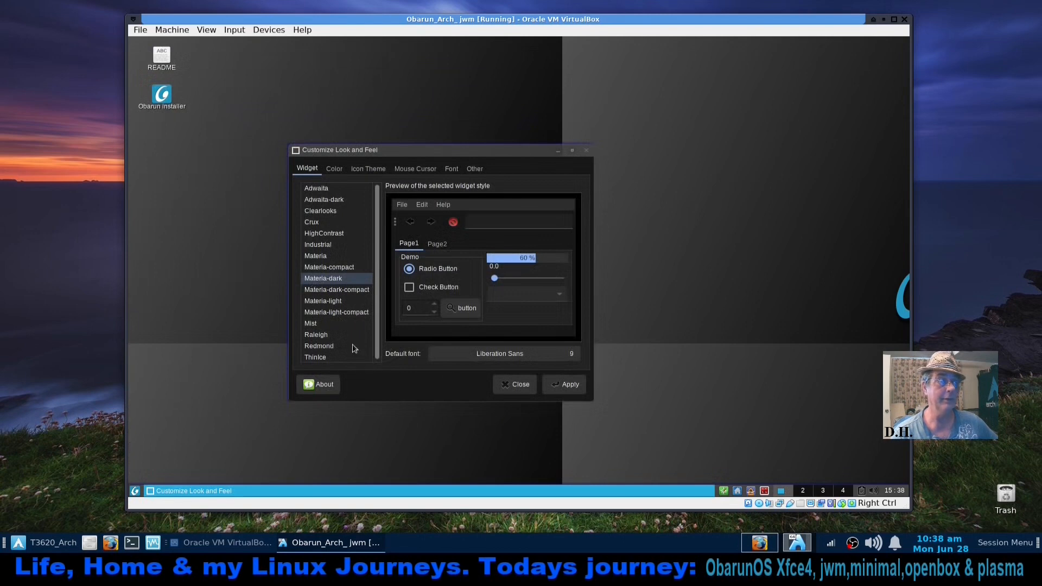
pyautogui.click(328, 303)
pyautogui.click(324, 200)
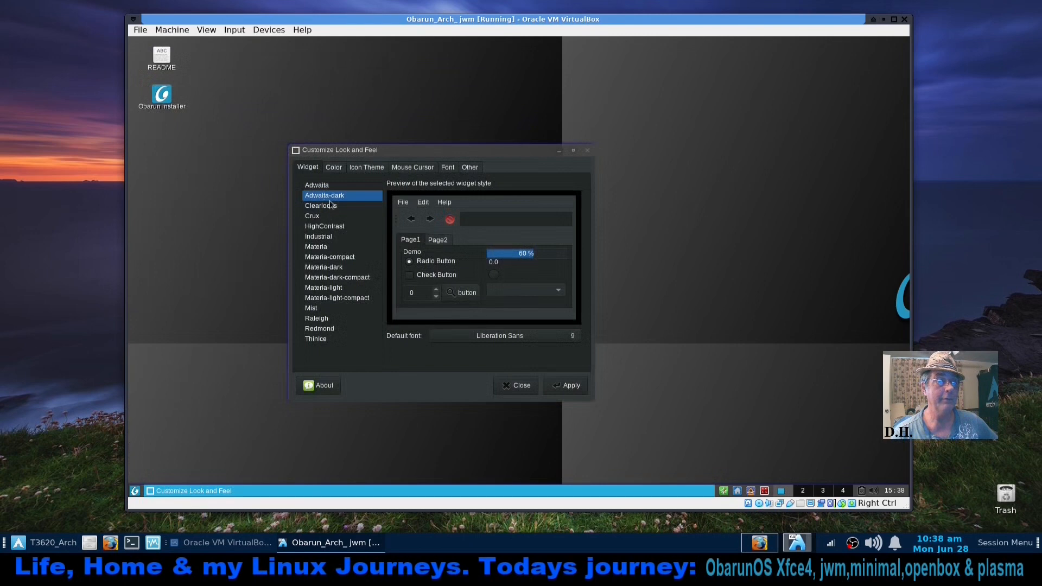
pyautogui.click(312, 341)
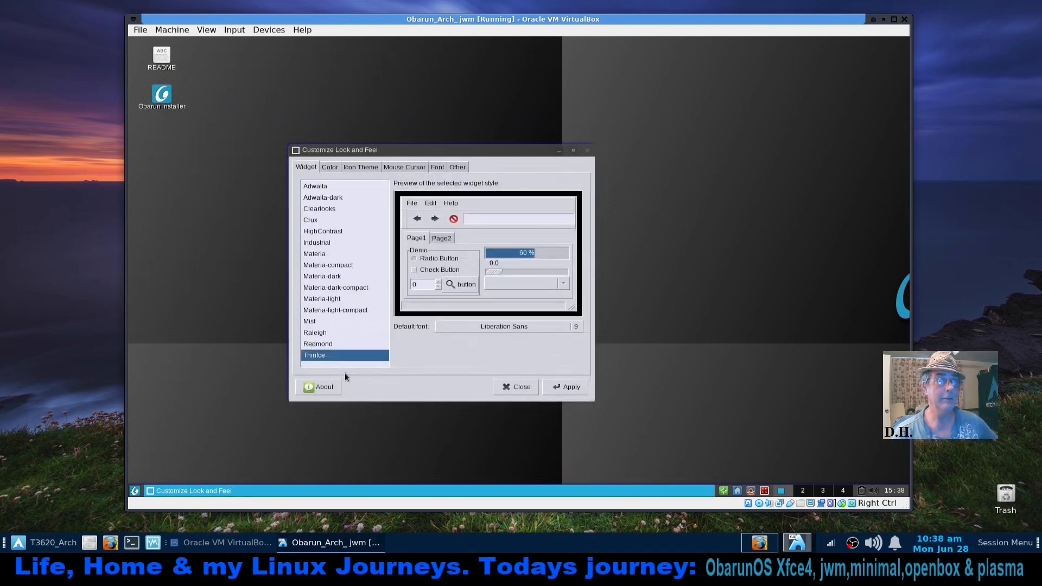
# View the color and icon theme options, and apply the selected ThinIce widget style
pyautogui.click(327, 169)
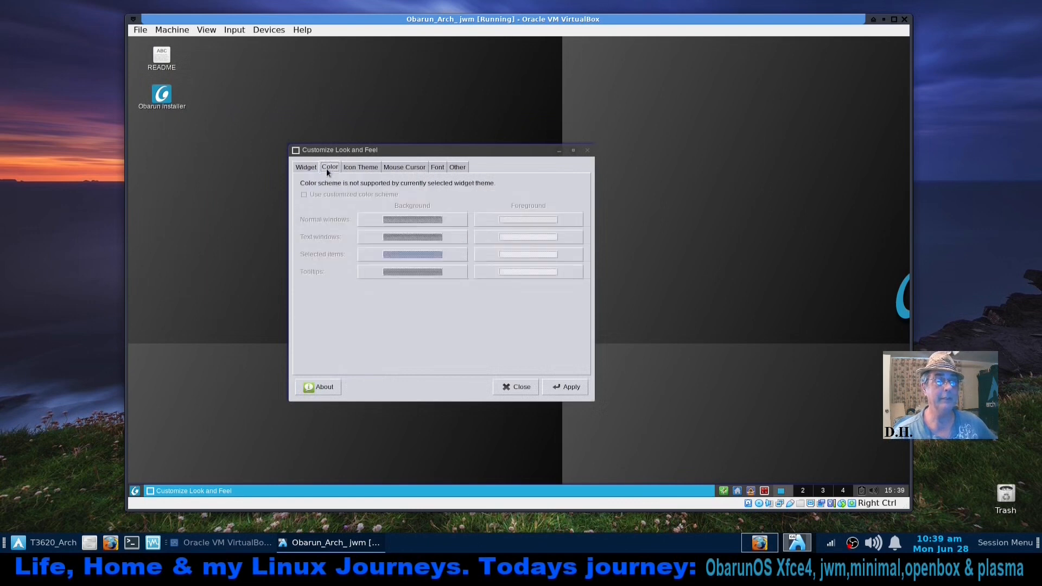
pyautogui.click(348, 167)
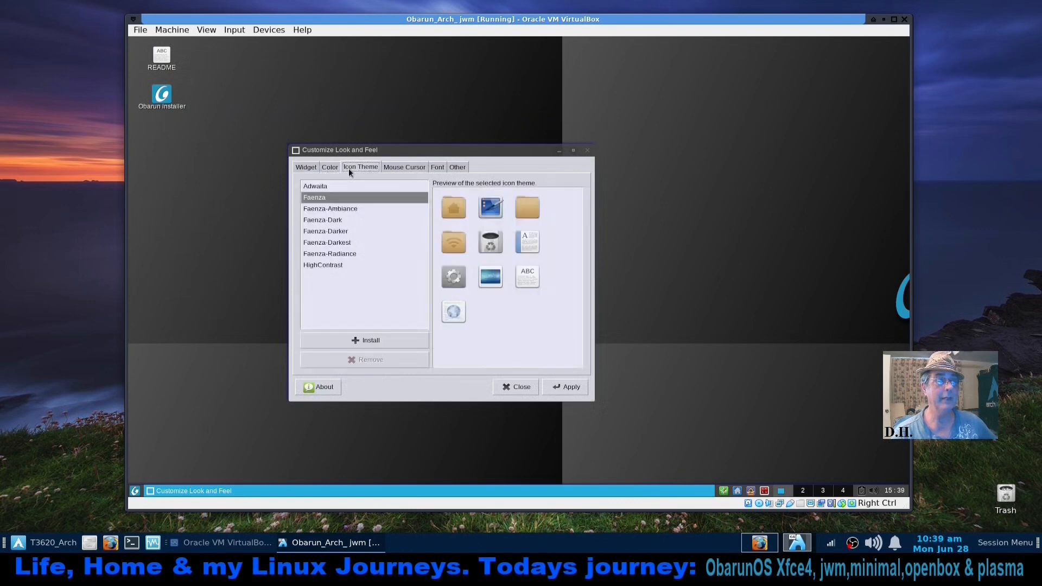
pyautogui.click(153, 108)
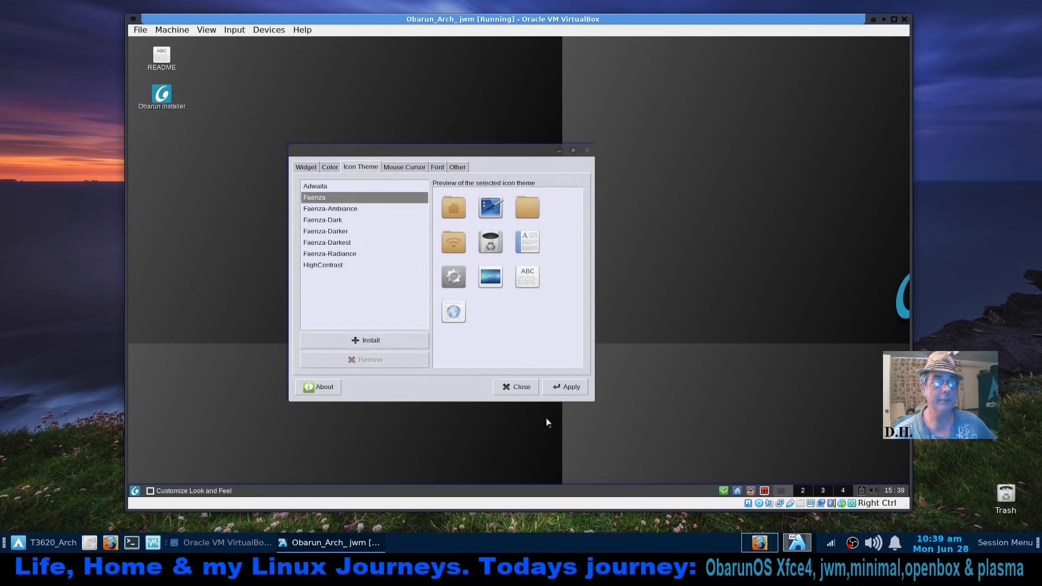
pyautogui.click(556, 387)
pyautogui.click(160, 108)
pyautogui.click(178, 176)
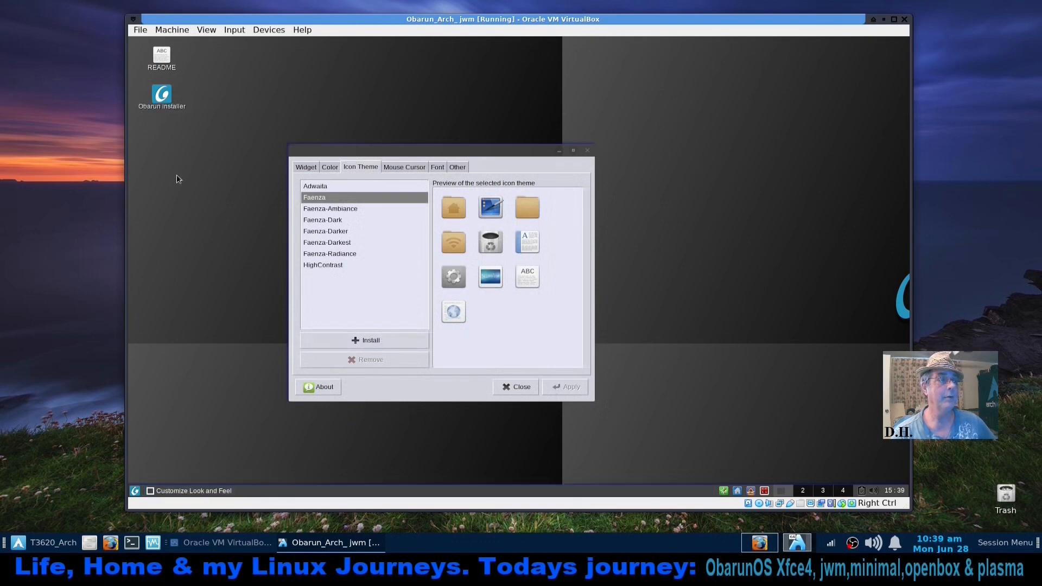
pyautogui.click(164, 93)
pyautogui.click(160, 69)
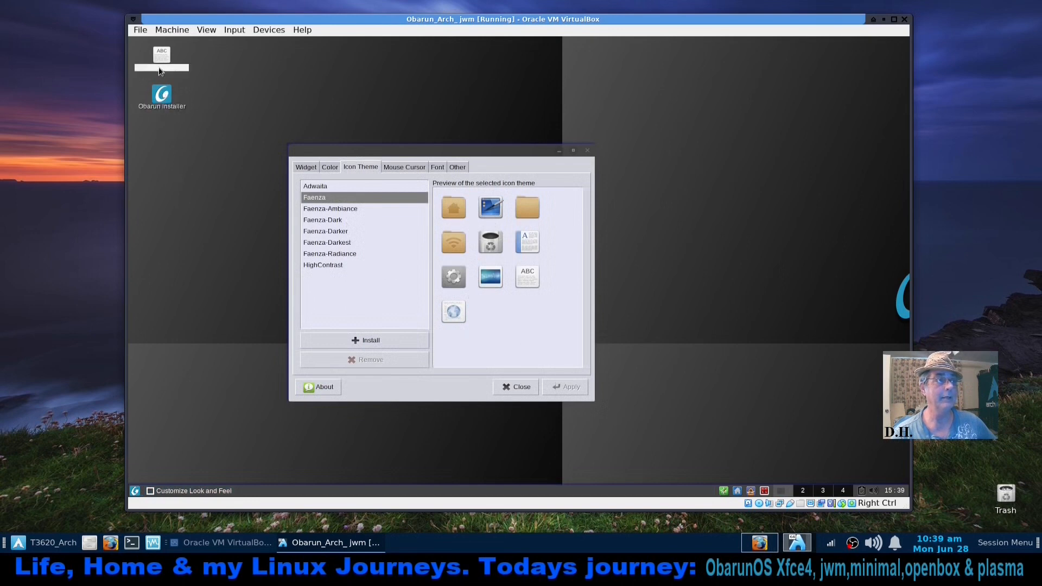
pyautogui.click(176, 164)
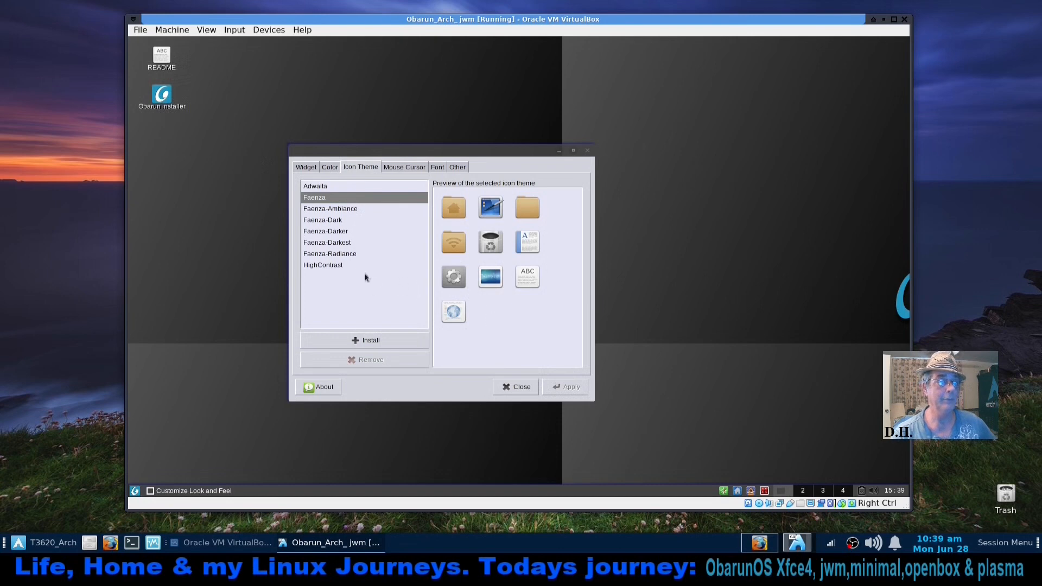
# Preview the Faenza-Ambiance icon theme, apply Faenza-Dark instead, and close the appearance settings
pyautogui.click(335, 209)
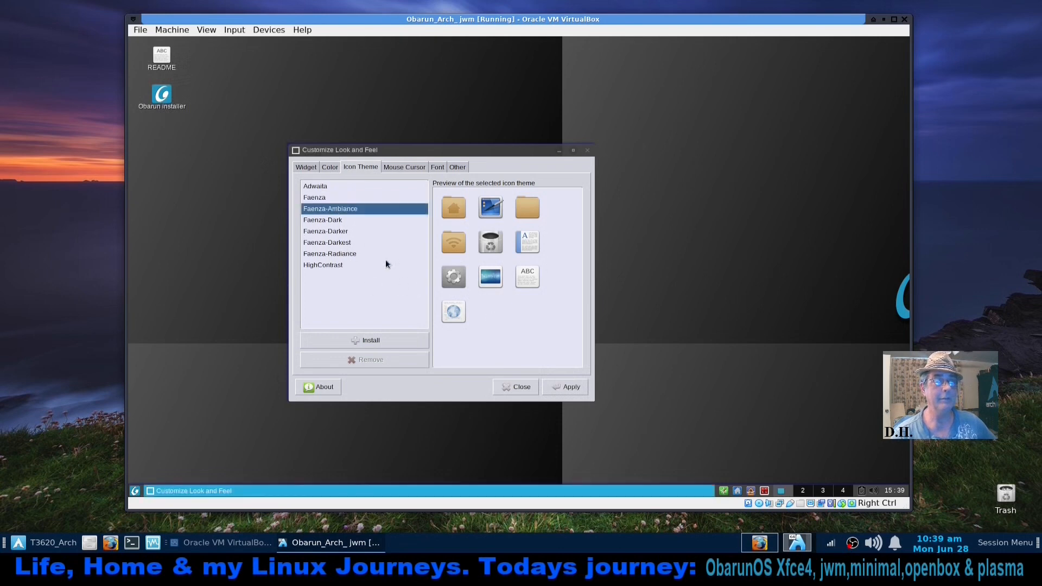
pyautogui.click(316, 220)
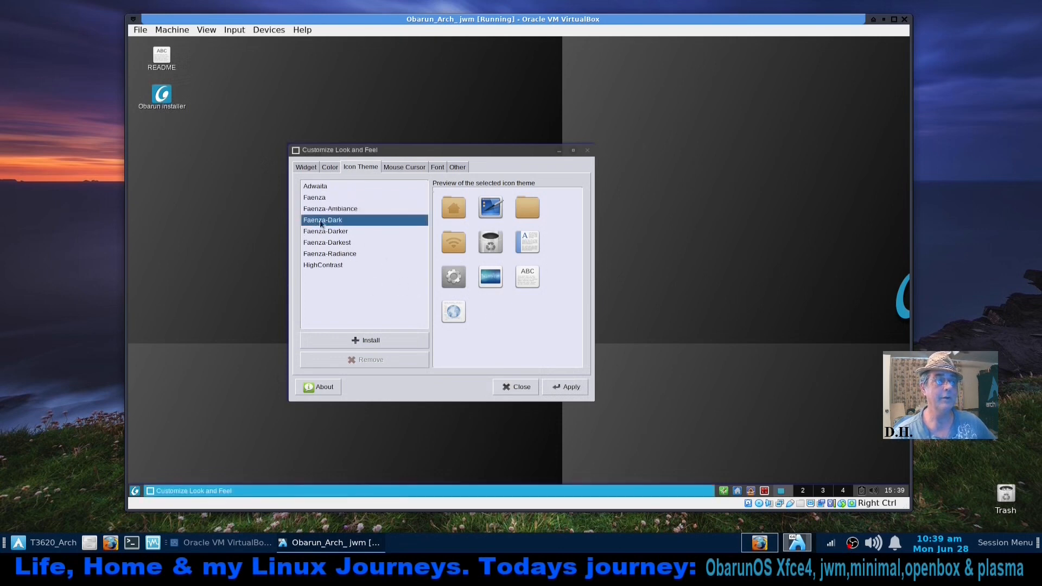
pyautogui.click(569, 390)
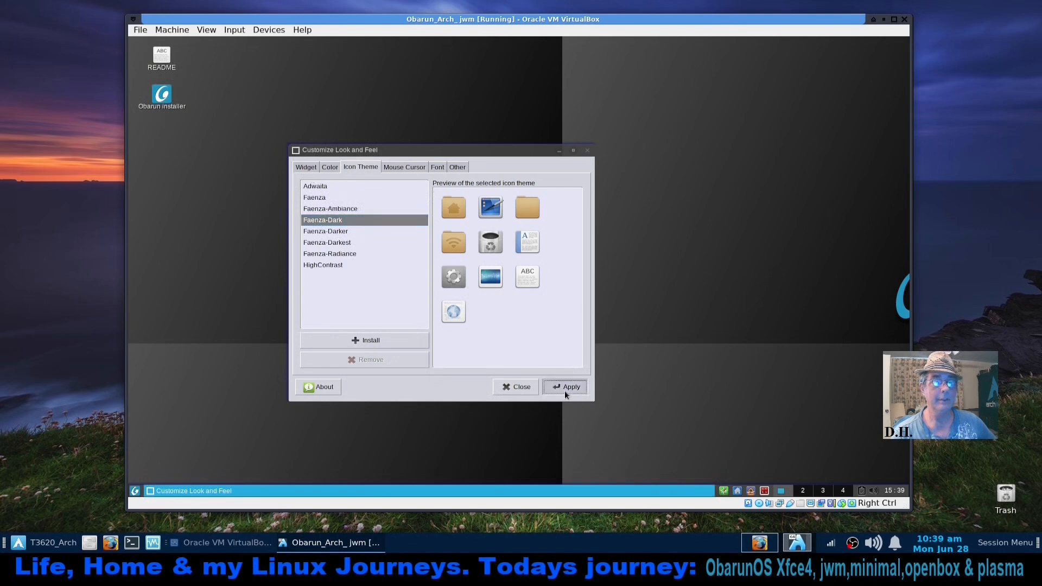
pyautogui.click(517, 389)
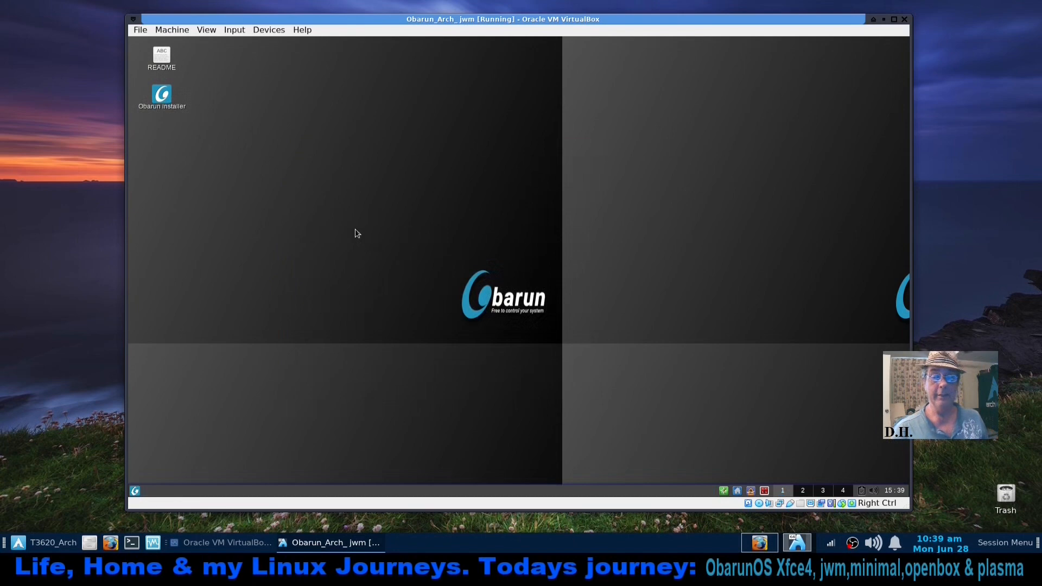
# Open and close the guest's terminal, and view the Geany and SpaceFM launch options
pyautogui.click(765, 491)
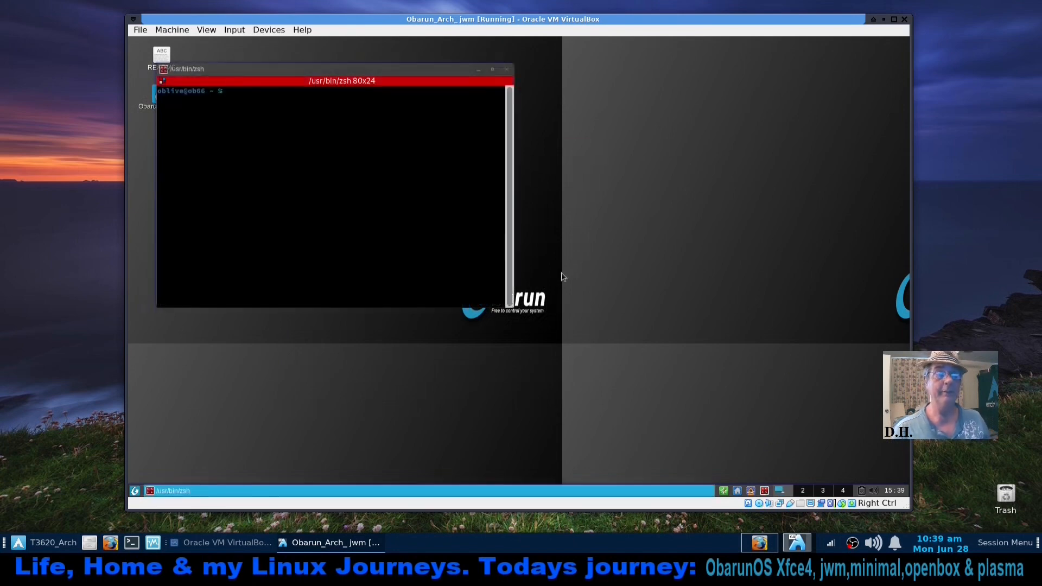
pyautogui.click(507, 69)
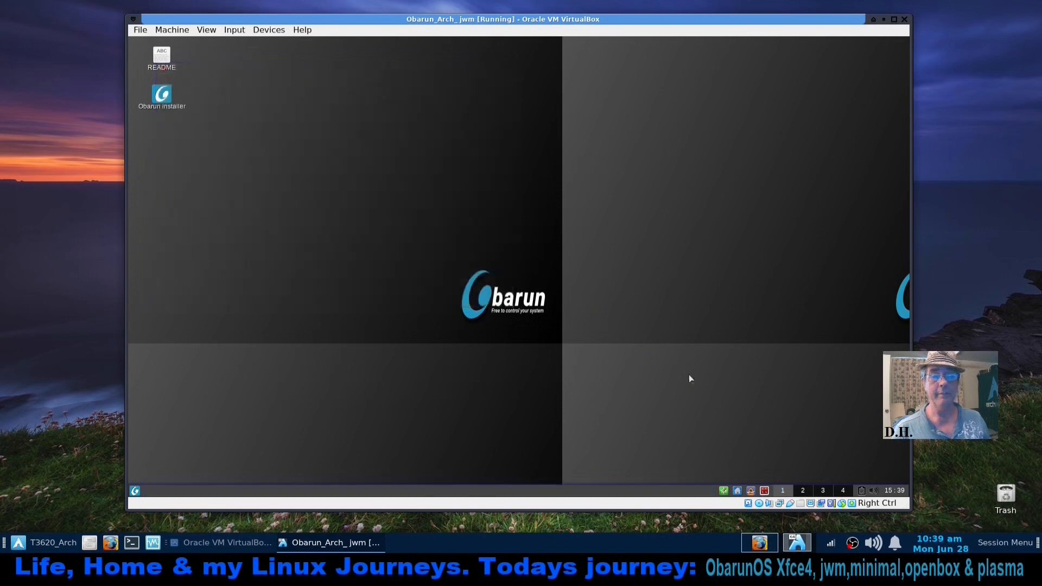
pyautogui.click(749, 490)
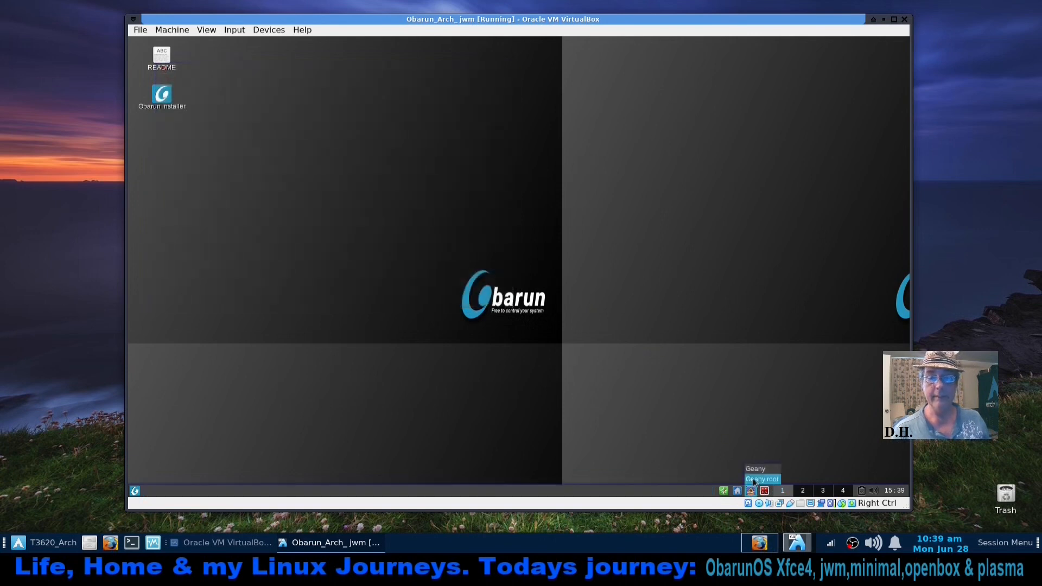
pyautogui.click(728, 449)
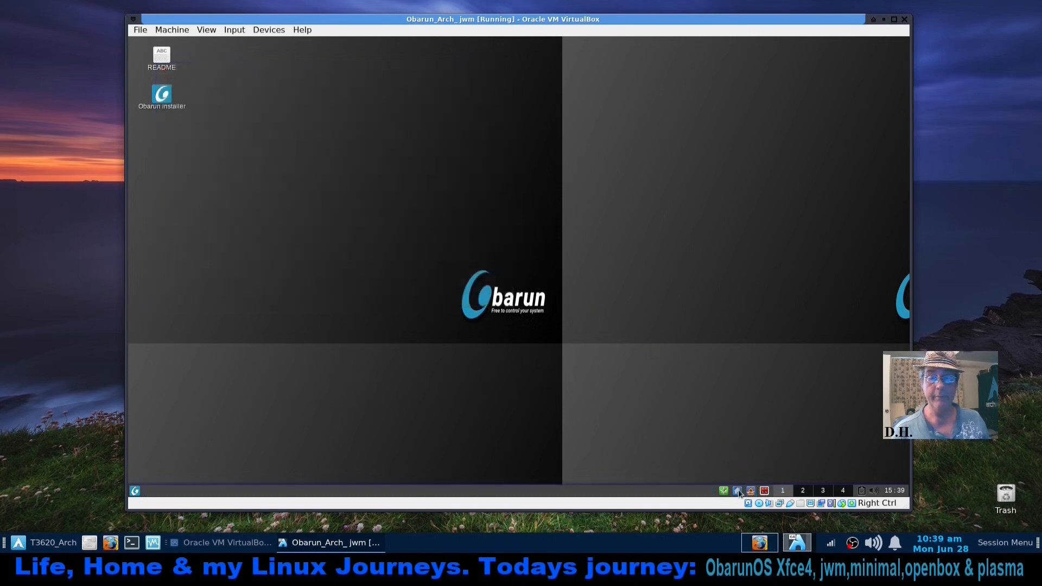
pyautogui.click(738, 492)
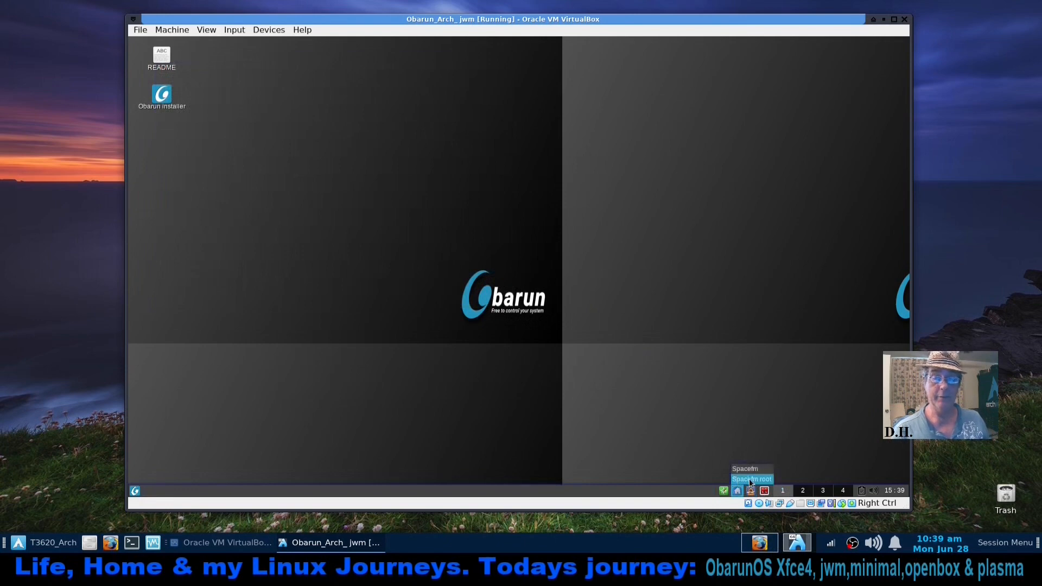
# Open the Midori web browser in the guest, view its About information, and close it
pyautogui.click(724, 491)
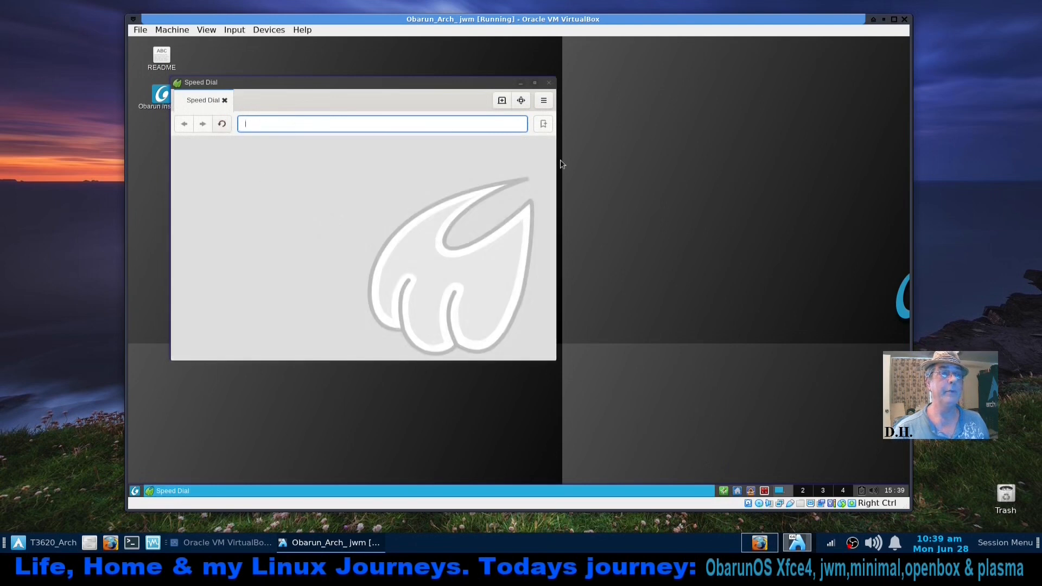
pyautogui.click(543, 100)
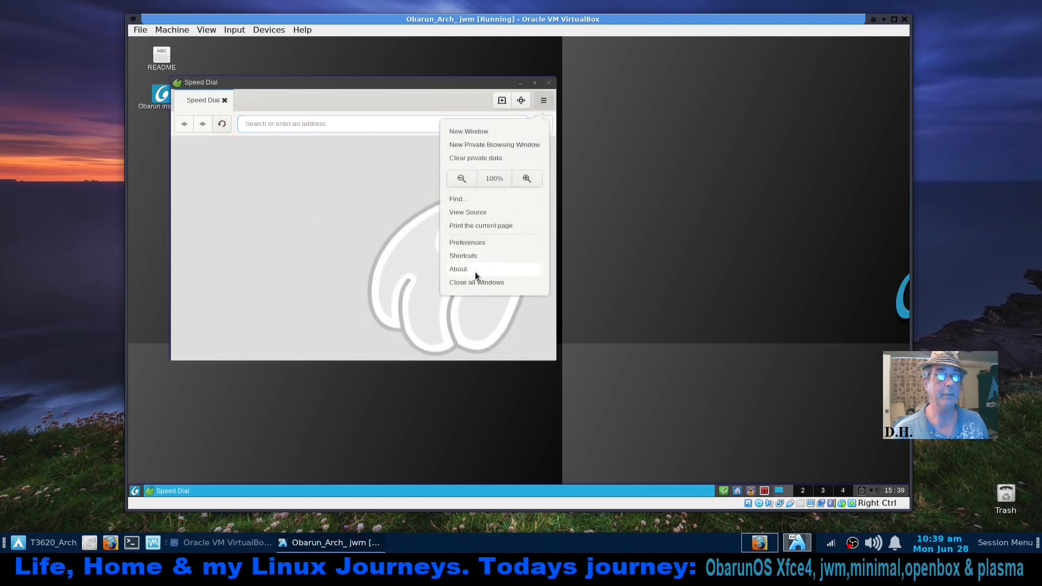
pyautogui.click(474, 272)
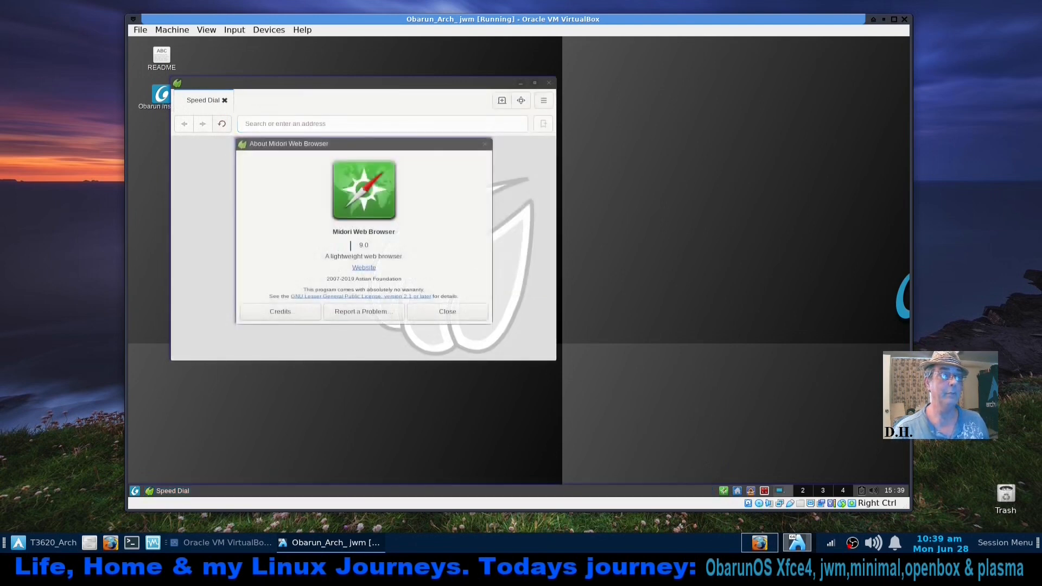
pyautogui.click(464, 311)
pyautogui.click(551, 82)
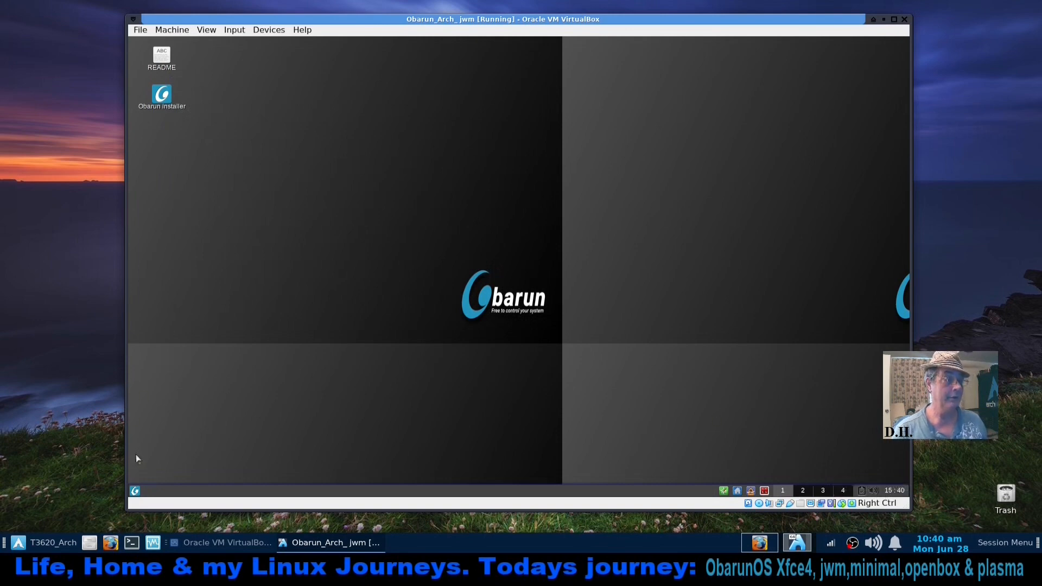
# Launch the Obarun installer, update the obarun-install package, and continue past the welcome message
pyautogui.click(135, 493)
pyautogui.moveTo(170, 412)
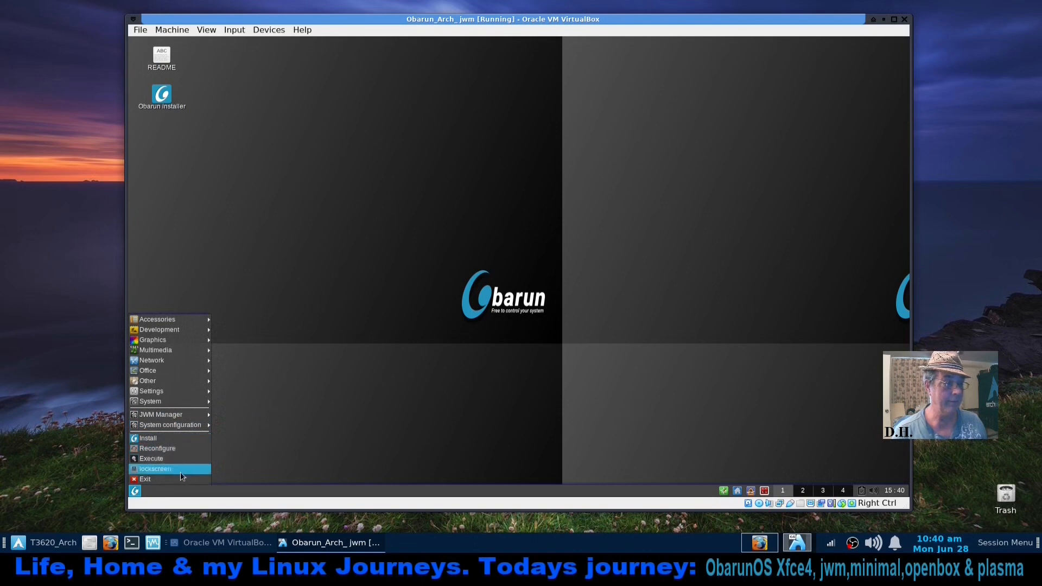
pyautogui.click(167, 438)
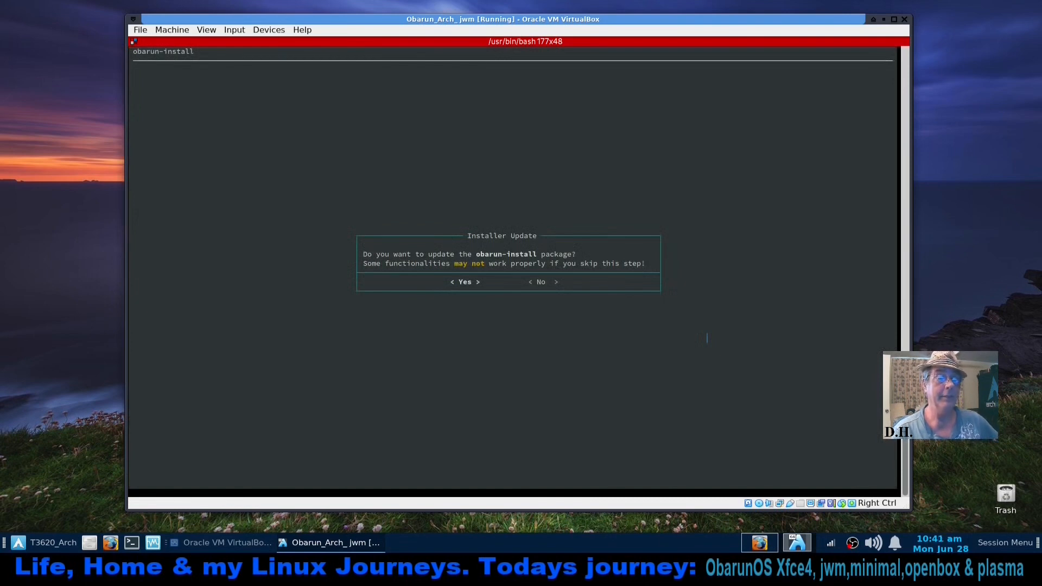
pyautogui.press('Return')
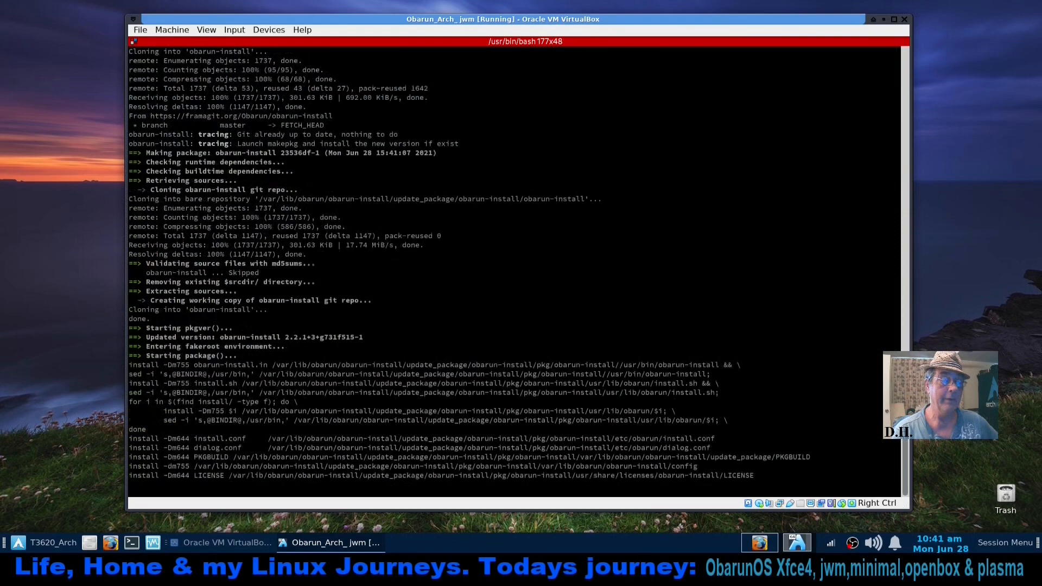
pyautogui.press('Return')
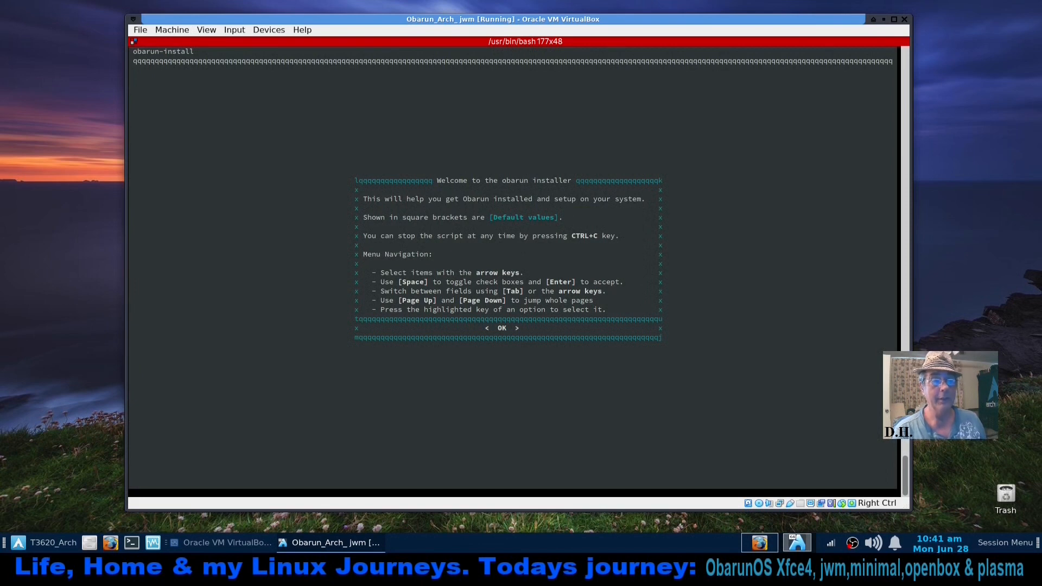
pyautogui.press('Return')
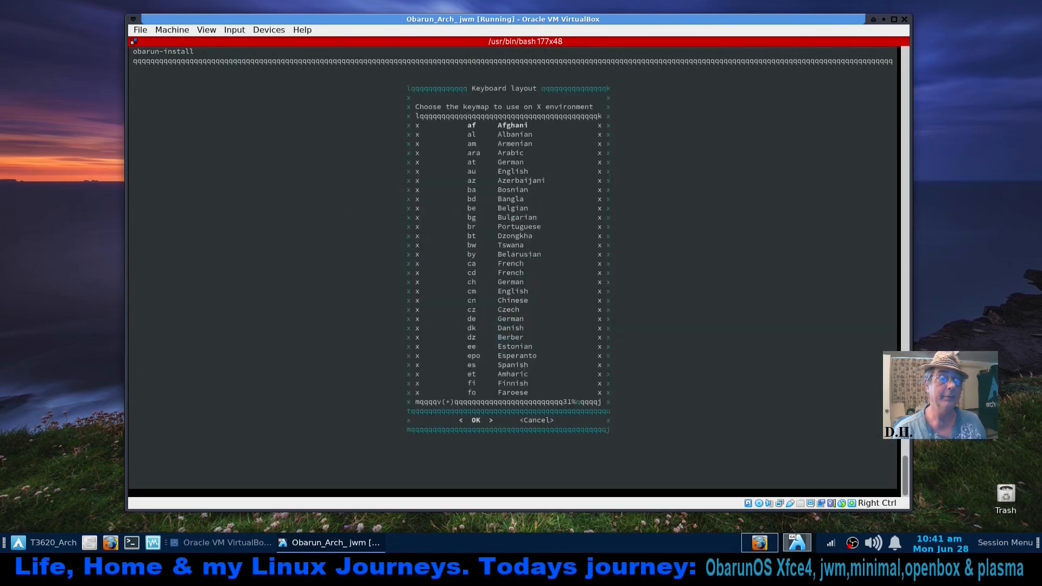
# Choose the keymap for the X environment from the installer's keyboard layout list
pyautogui.press('pagedown')
pyautogui.press('pagedown')
pyautogui.press('pagedown')
pyautogui.press('pagedown')
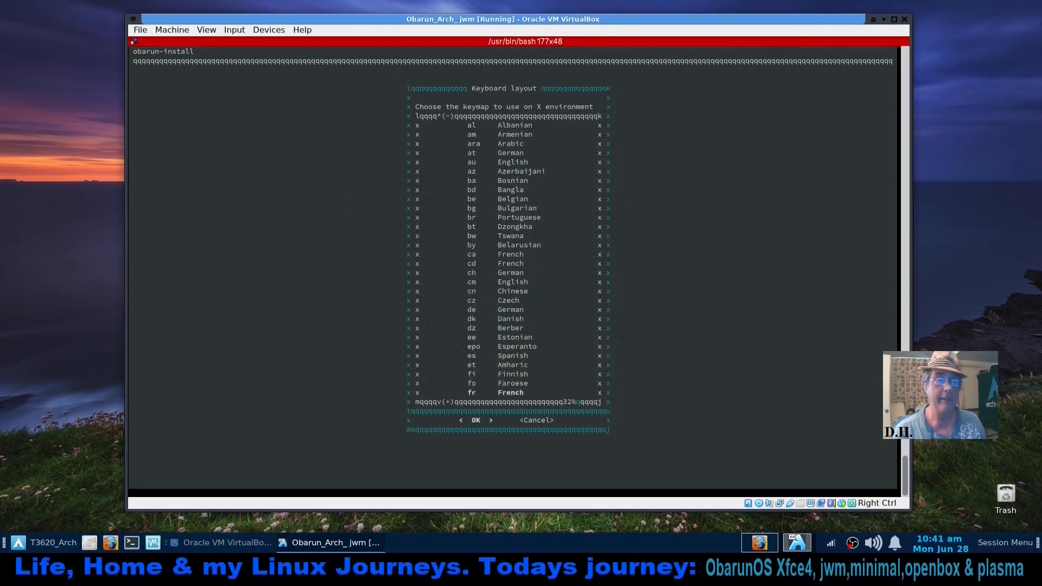
pyautogui.press('Up')
pyautogui.press('Up')
pyautogui.press('Up')
pyautogui.press('Return')
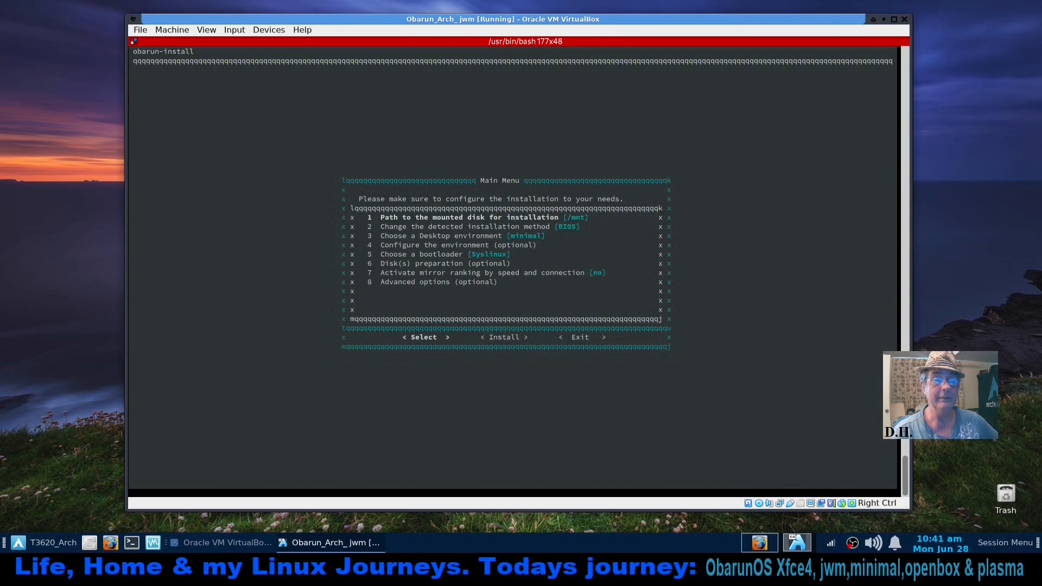
# Browse the installer's desktop environment templates and choose minimal as the environment to install
pyautogui.press('Down')
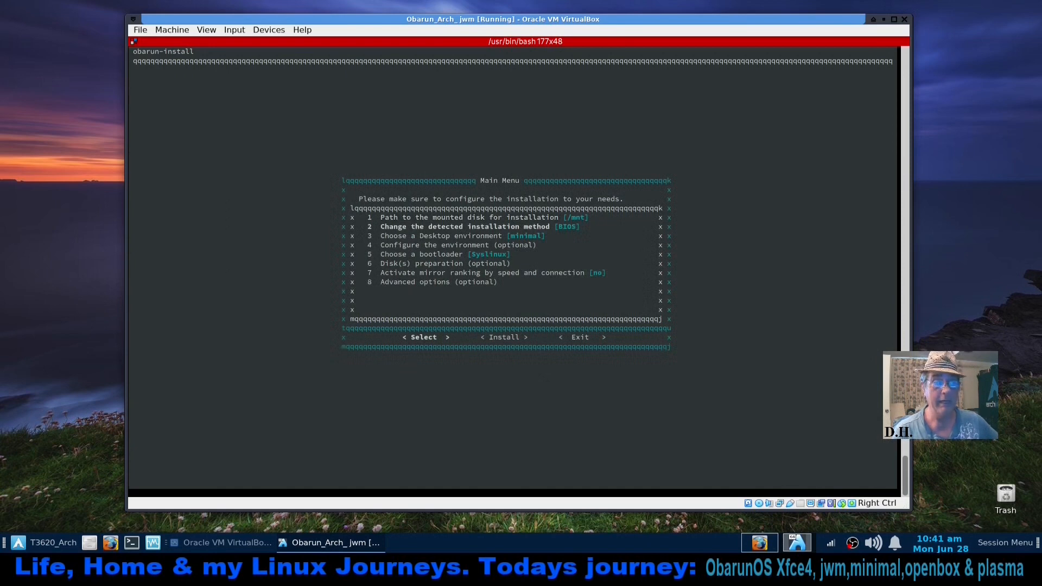
pyautogui.press('Down')
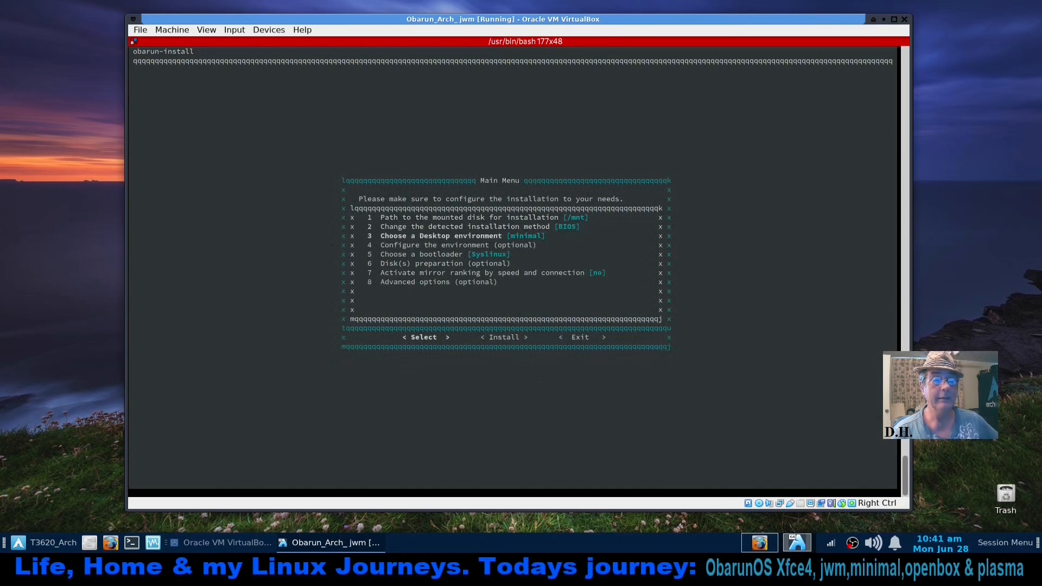
pyautogui.press('Return')
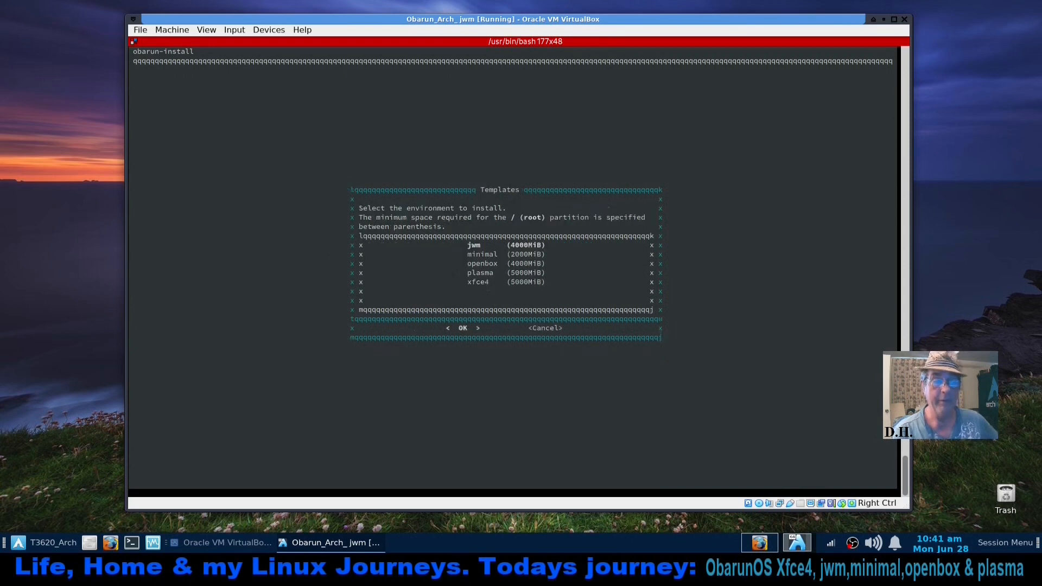
pyautogui.press('Down')
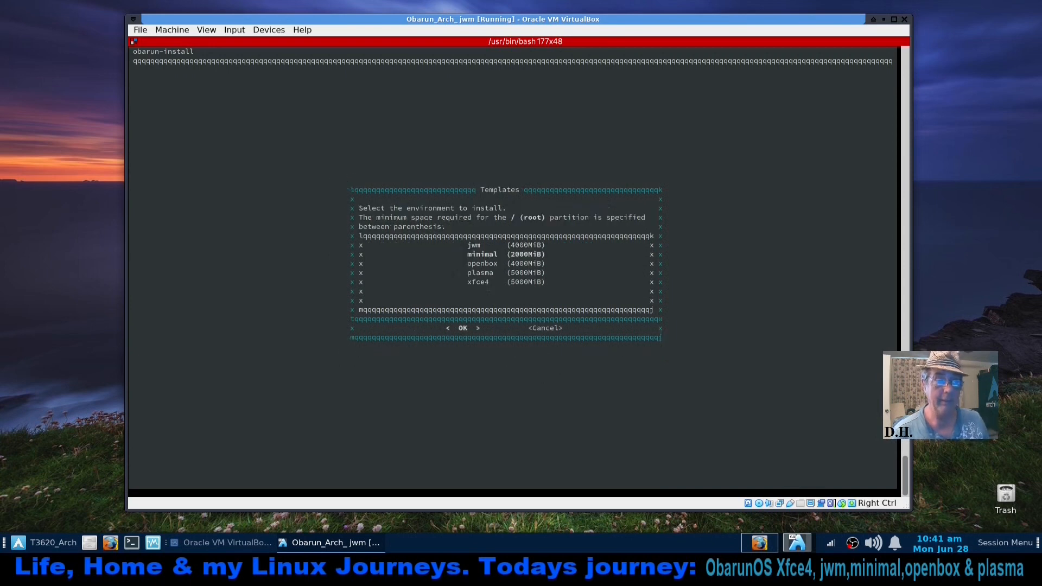
pyautogui.press('Up')
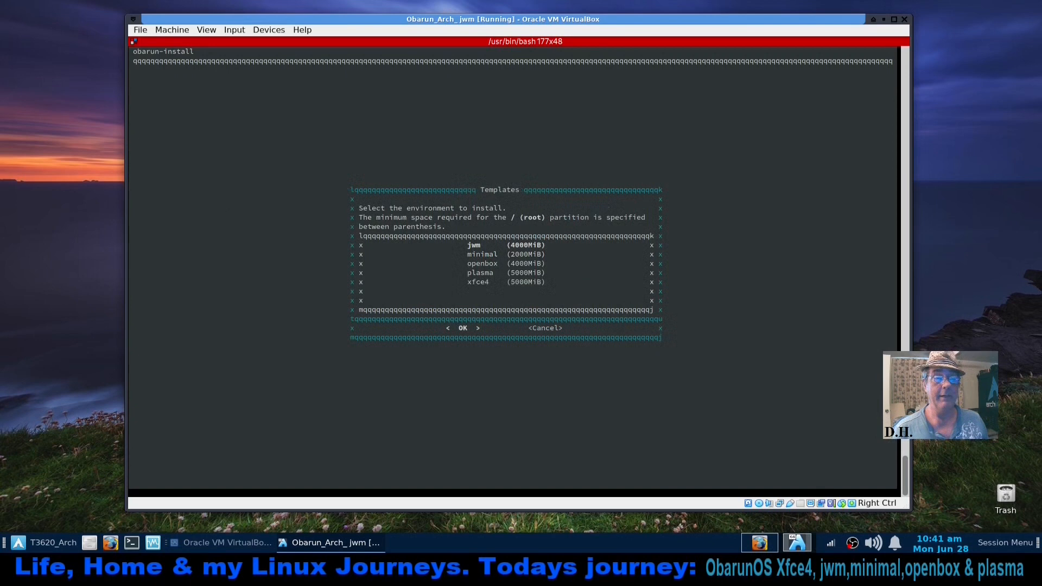
pyautogui.press('Down')
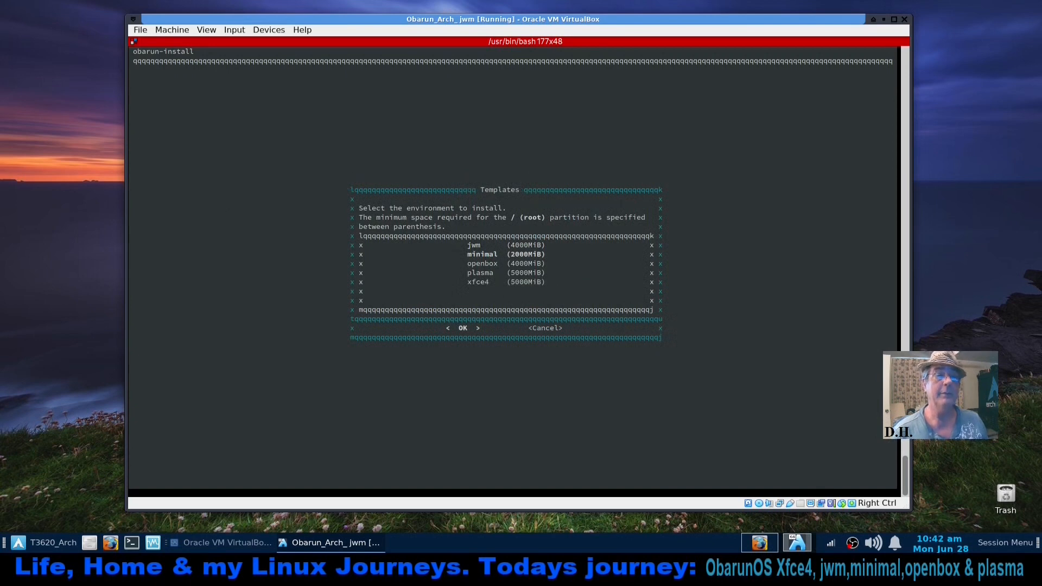
pyautogui.press('Down')
pyautogui.press('Down')
pyautogui.press('Down')
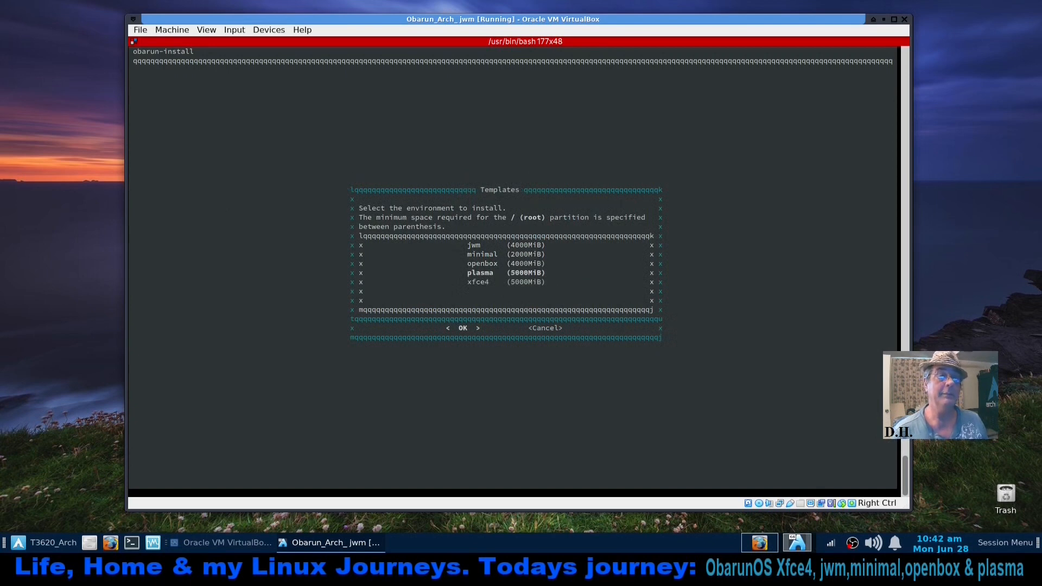
pyautogui.press('Up')
pyautogui.press('Up')
pyautogui.press('Up')
pyautogui.press('Up')
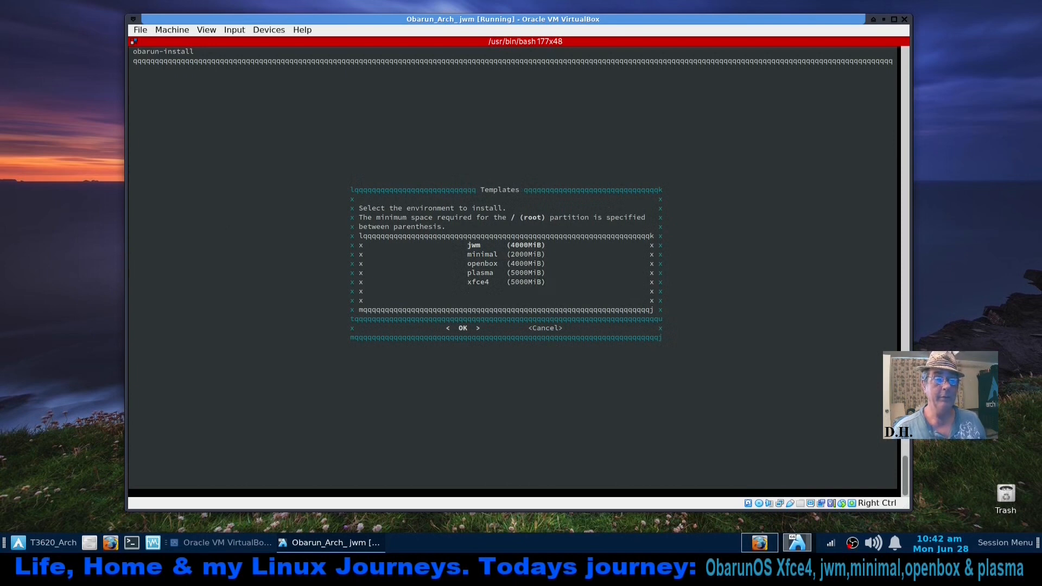
pyautogui.press('Down')
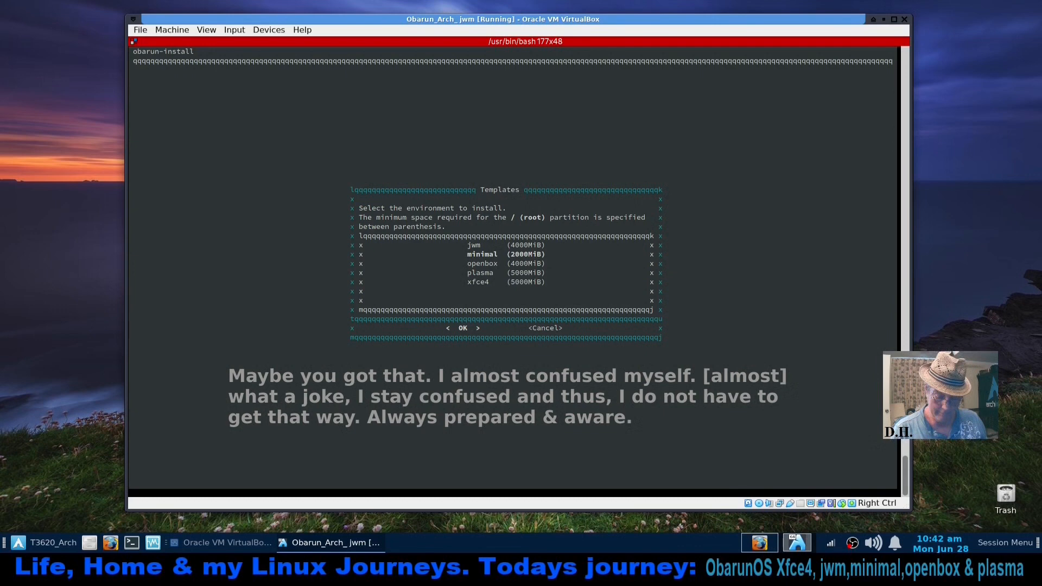
pyautogui.press('Return')
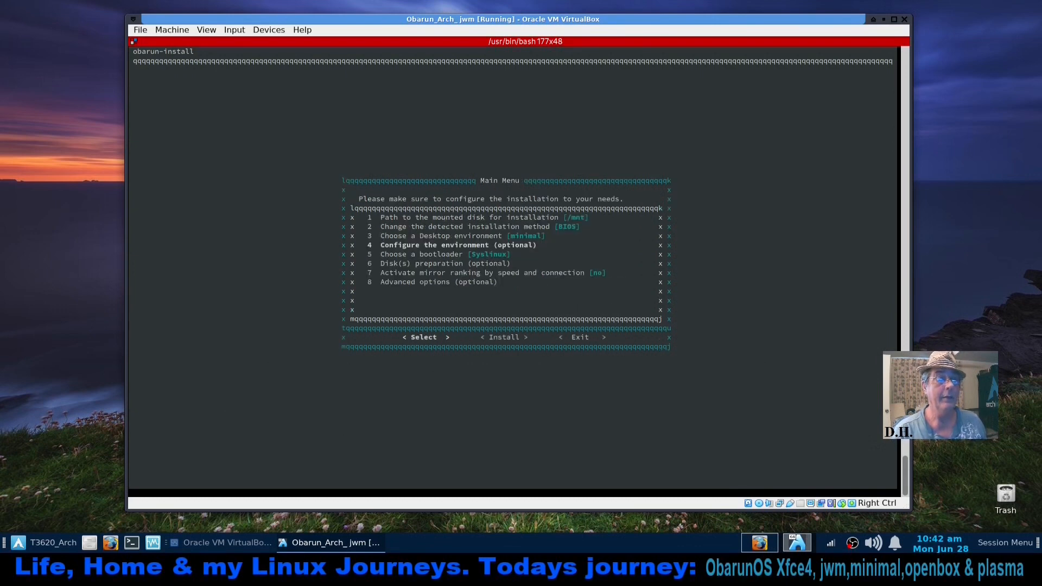
# Set nano as the editor in the installer's environment configuration
pyautogui.press('Return')
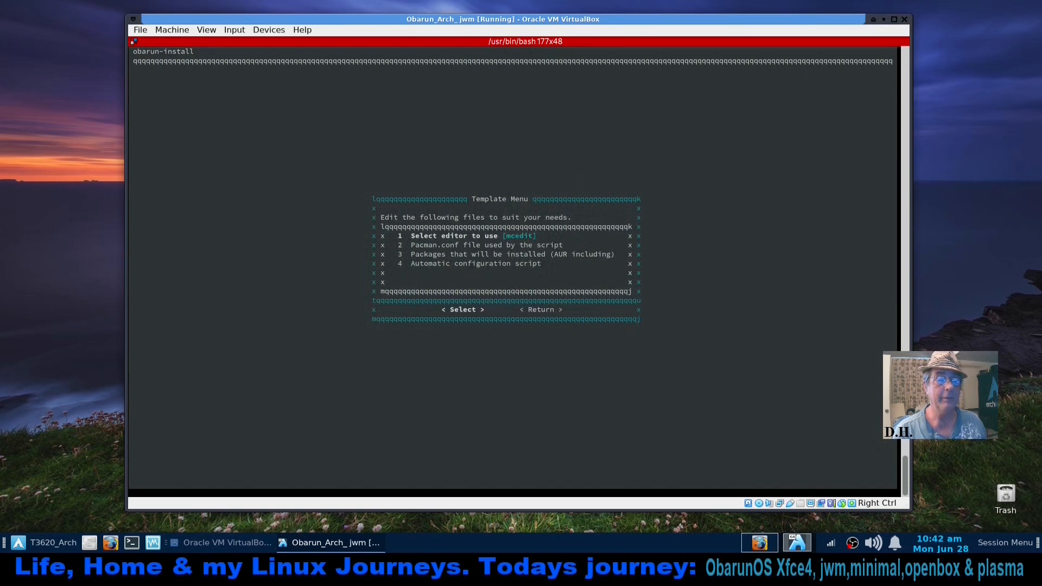
pyautogui.press('Return')
pyautogui.press('Down')
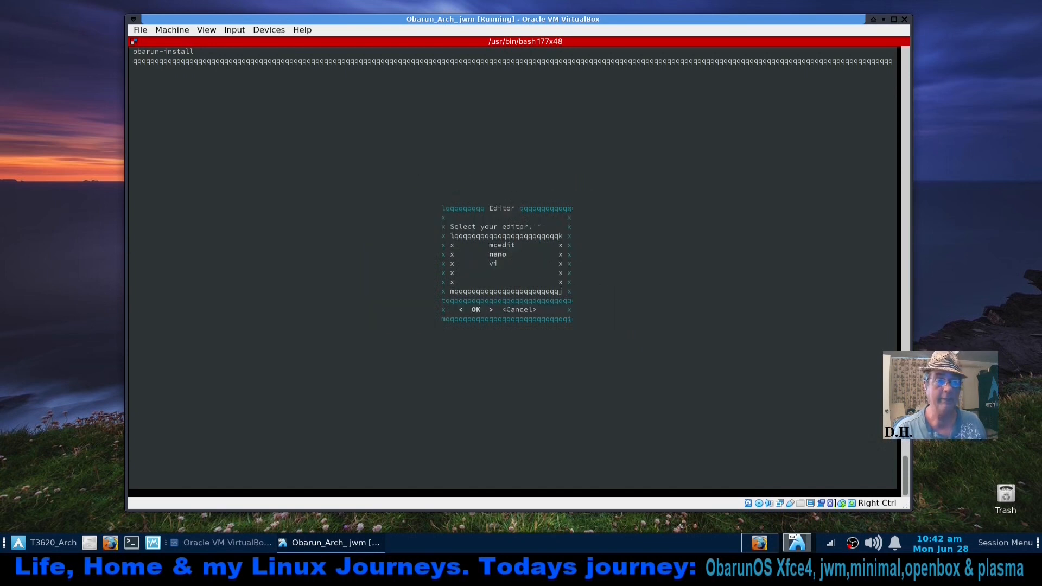
pyautogui.press('Return')
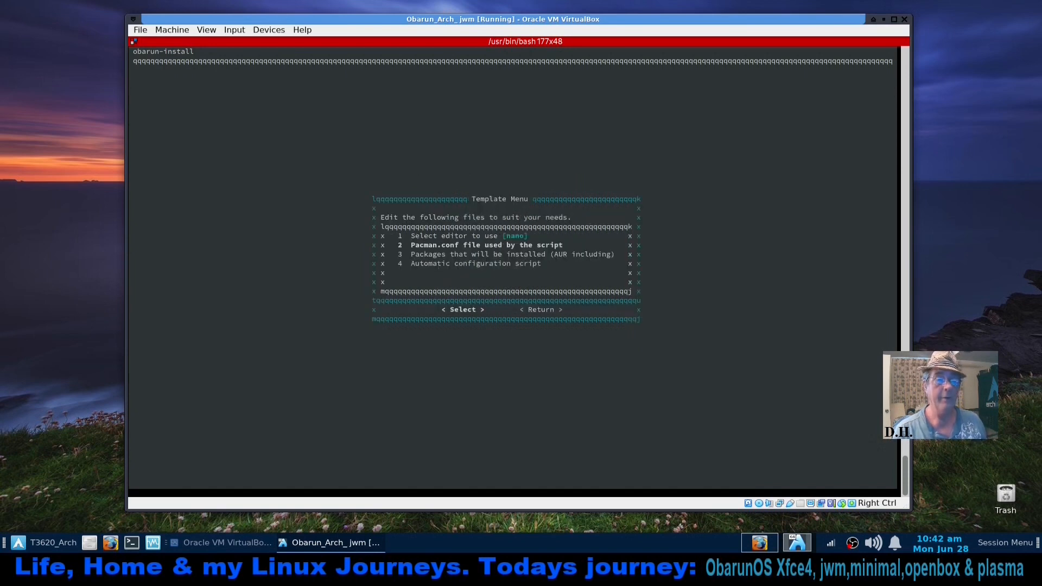
# Leave the environment configuration without editing its other files and set GRUB as the bootloader
pyautogui.press('Down')
pyautogui.press('Down')
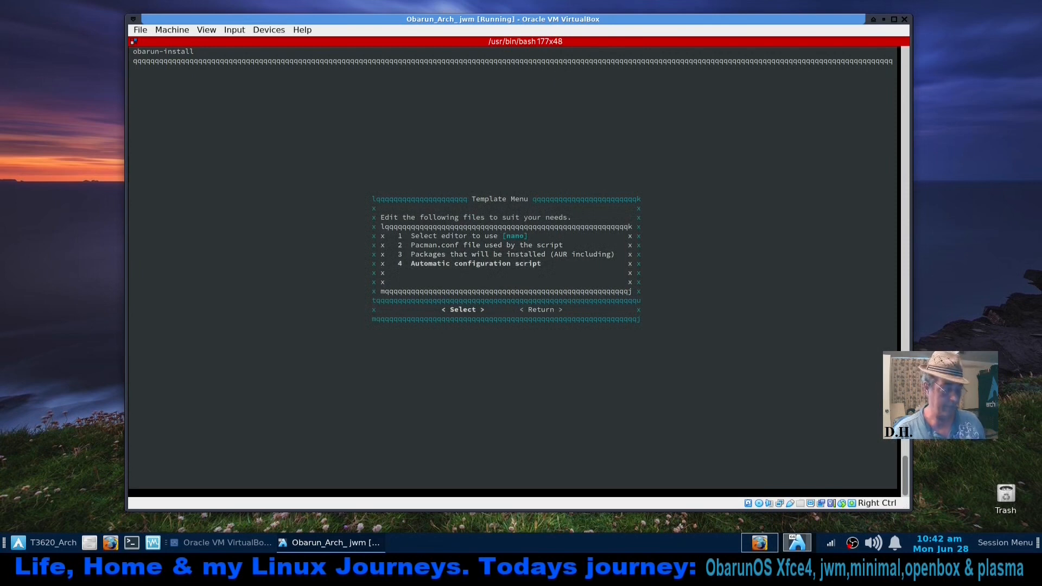
pyautogui.press('Tab')
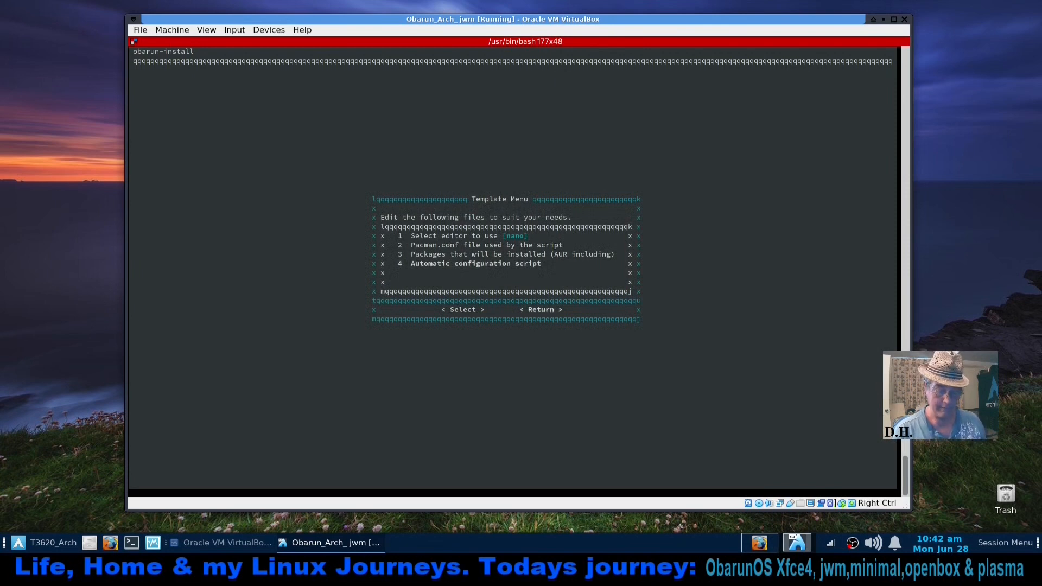
pyautogui.press('Return')
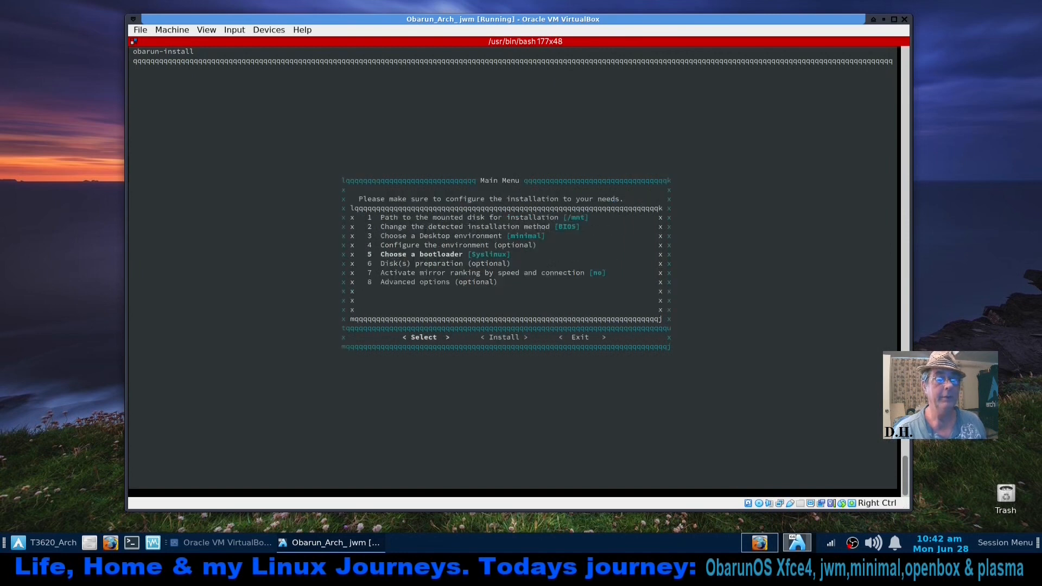
pyautogui.press('Return')
pyautogui.press('Down')
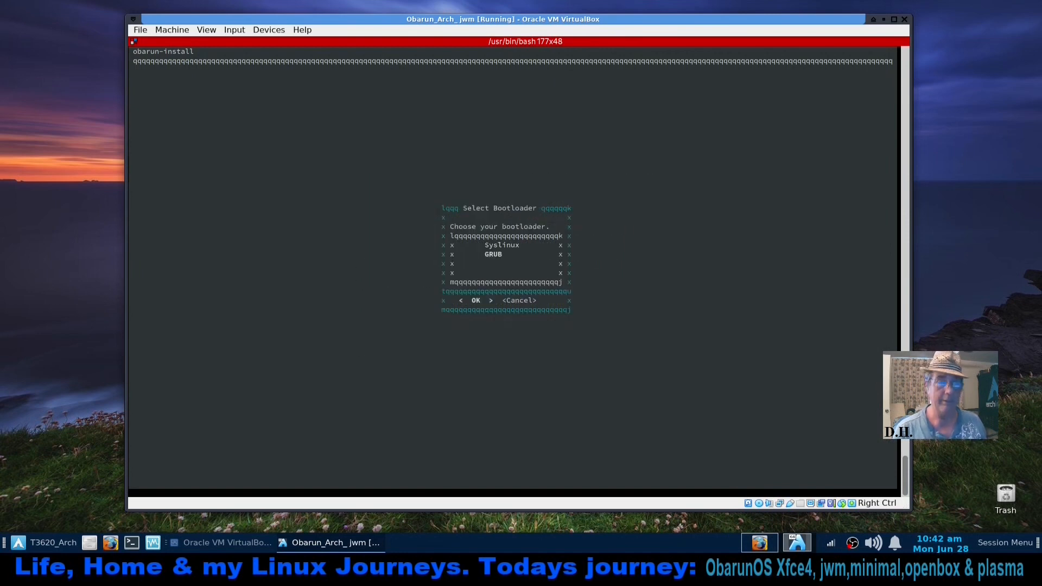
pyautogui.press('Return')
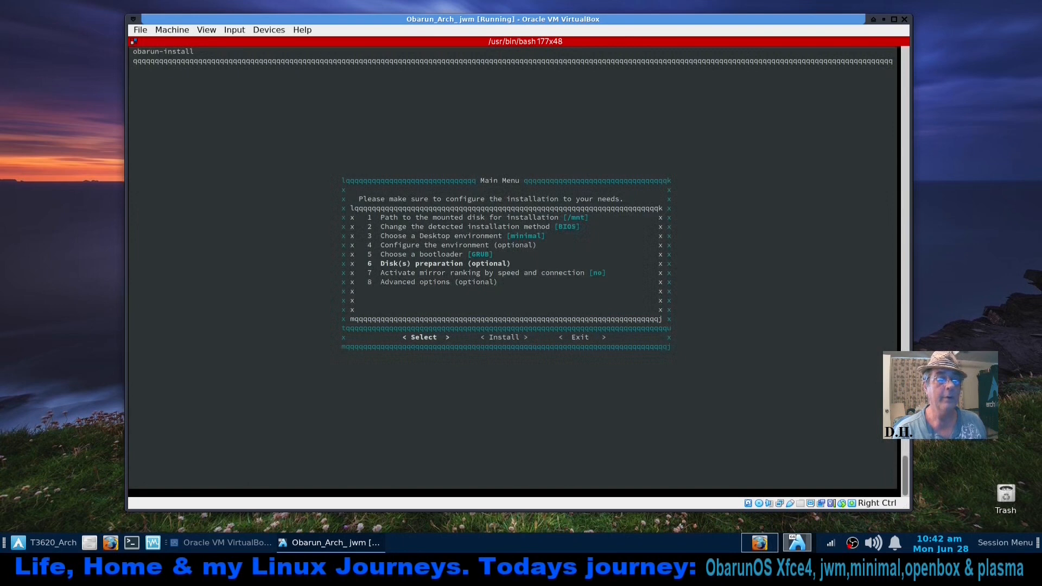
# Open the disk preparation, choose to partition by hand, and pick cfdisk as the partitioning program
pyautogui.press('Return')
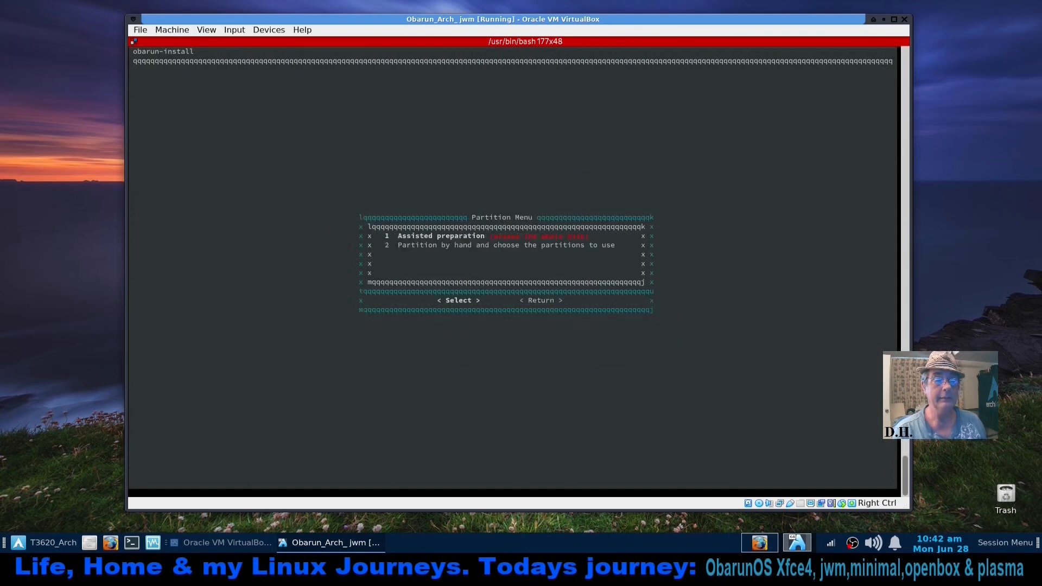
pyautogui.press('Down')
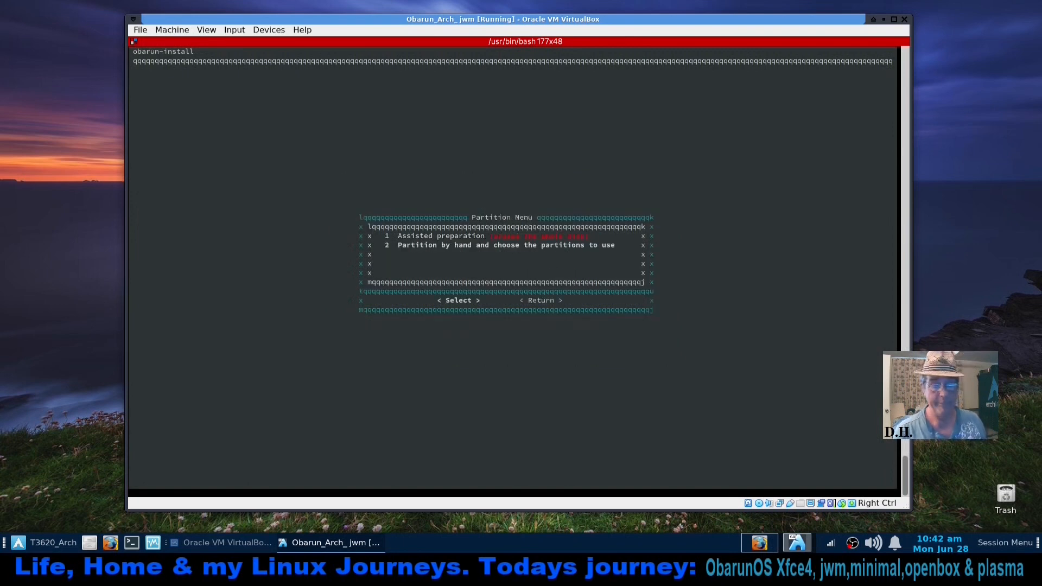
pyautogui.press('Return')
pyautogui.press('Return')
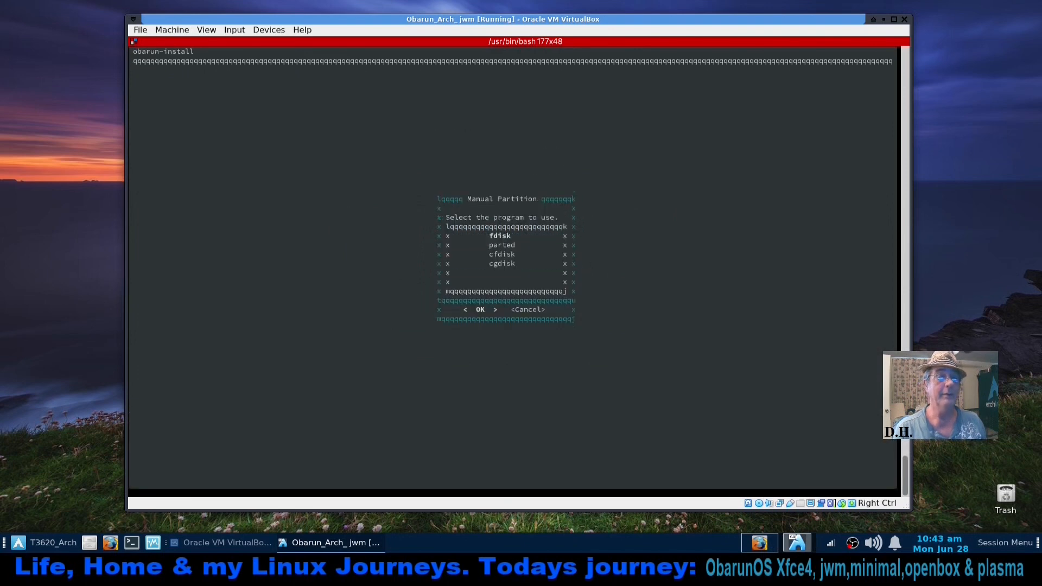
pyautogui.press('Down')
pyautogui.press('Down')
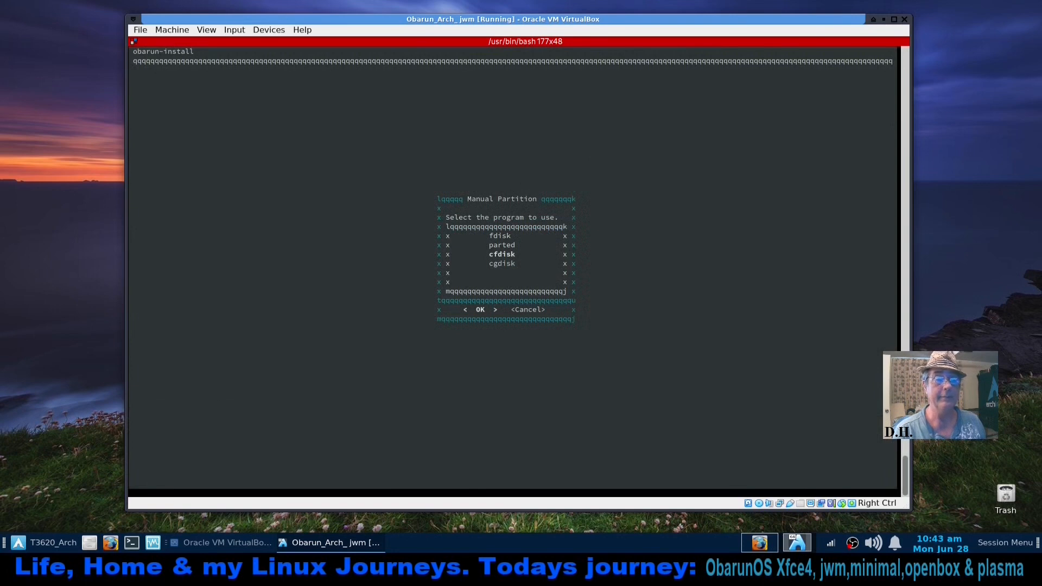
pyautogui.press('Return')
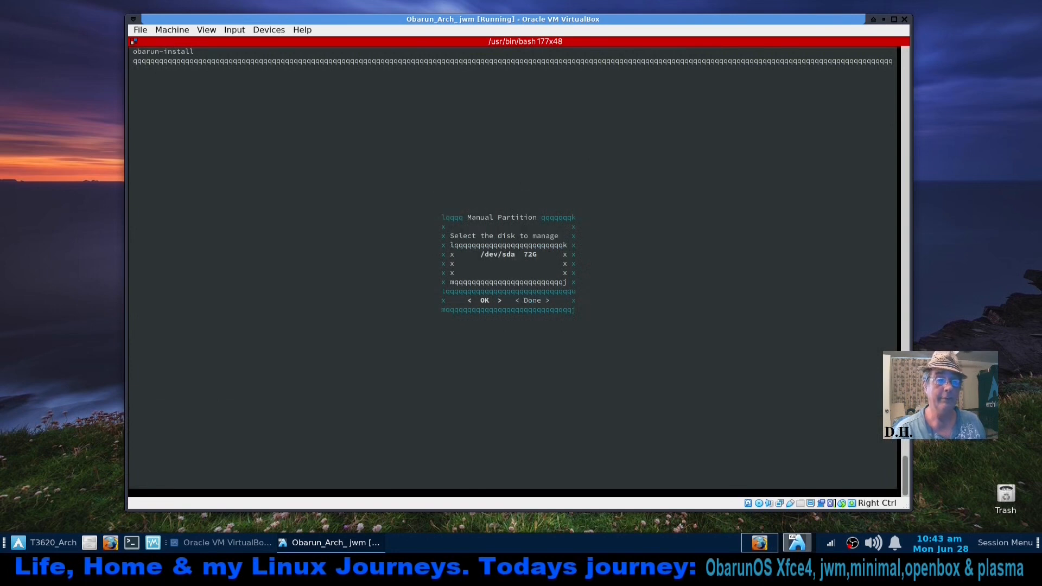
# Open /dev/sda for partitioning and create a dos label on it
pyautogui.press('Return')
pyautogui.press('Down')
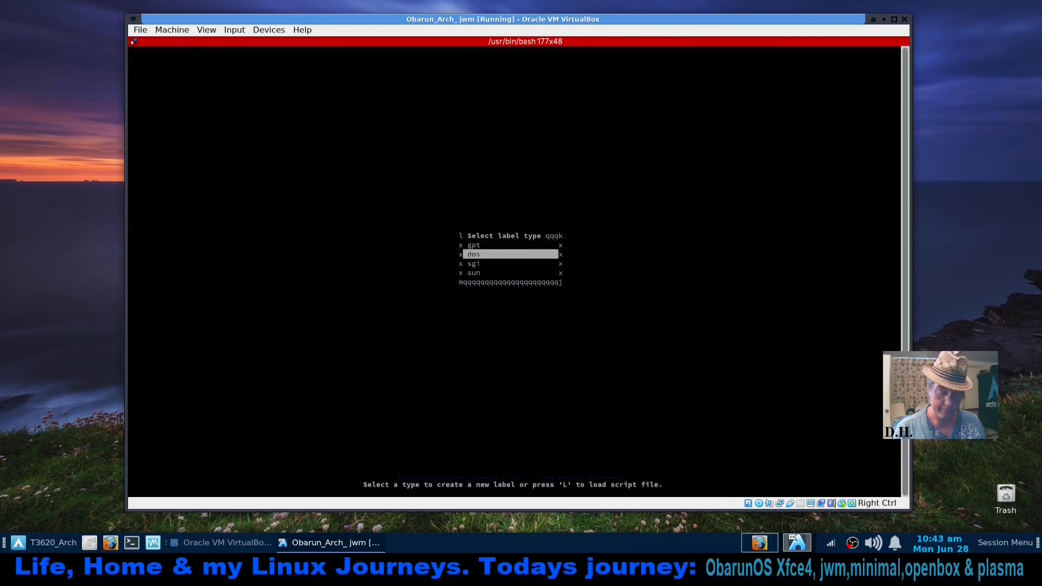
pyautogui.press('Return')
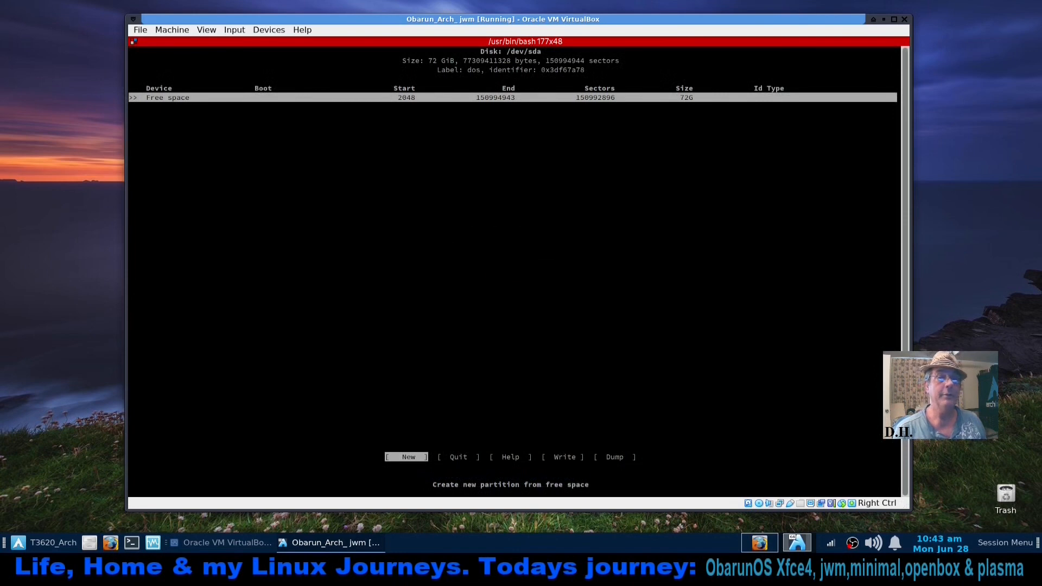
# Create a 12G primary partition from the free space on /dev/sda
pyautogui.press('Return')
pyautogui.press('BackSpace')
pyautogui.press('BackSpace')
pyautogui.press('BackSpace')
pyautogui.write('12')
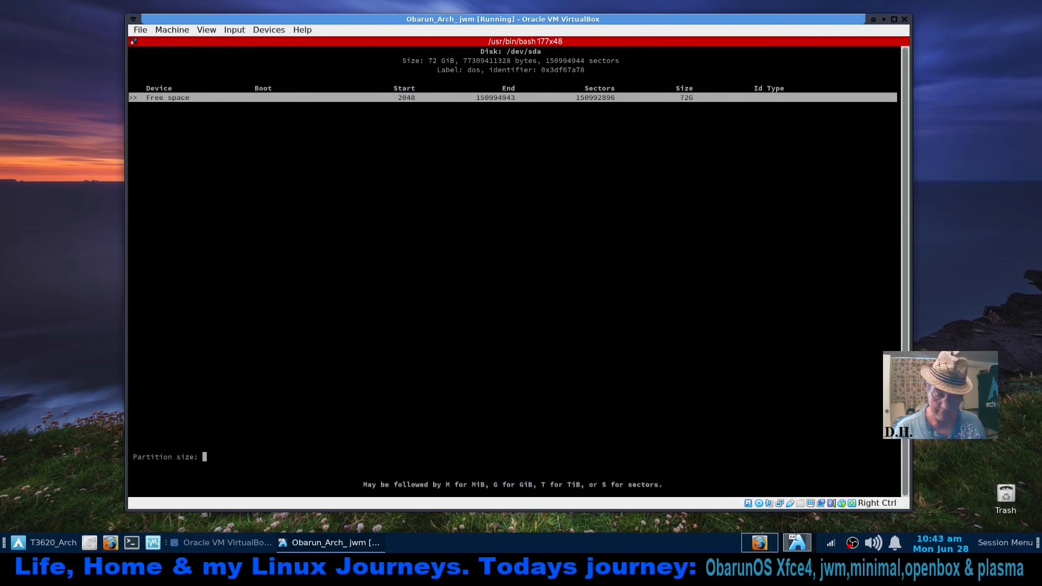
pyautogui.write('G')
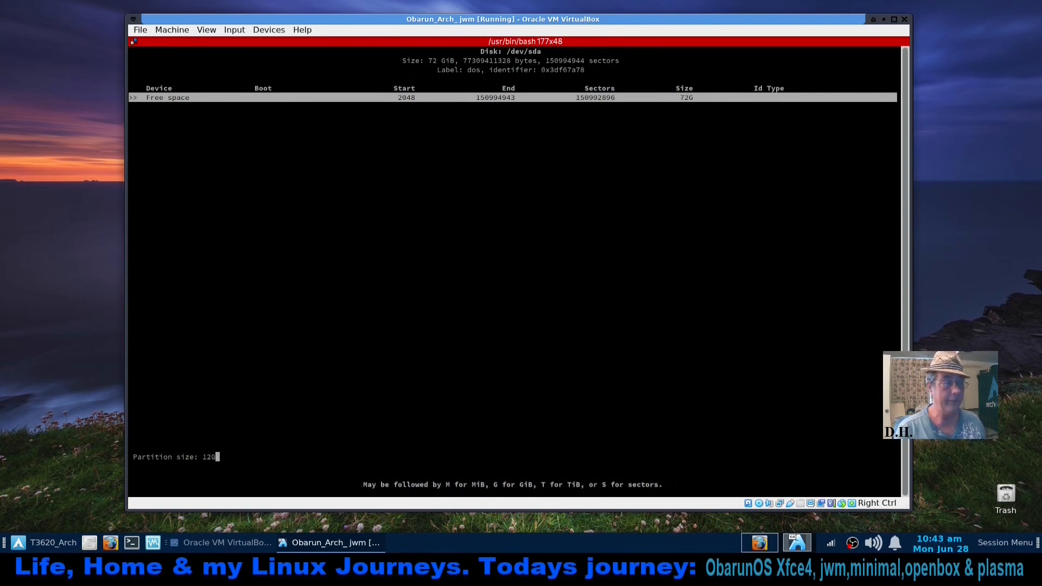
pyautogui.press('Return')
pyautogui.press('Return')
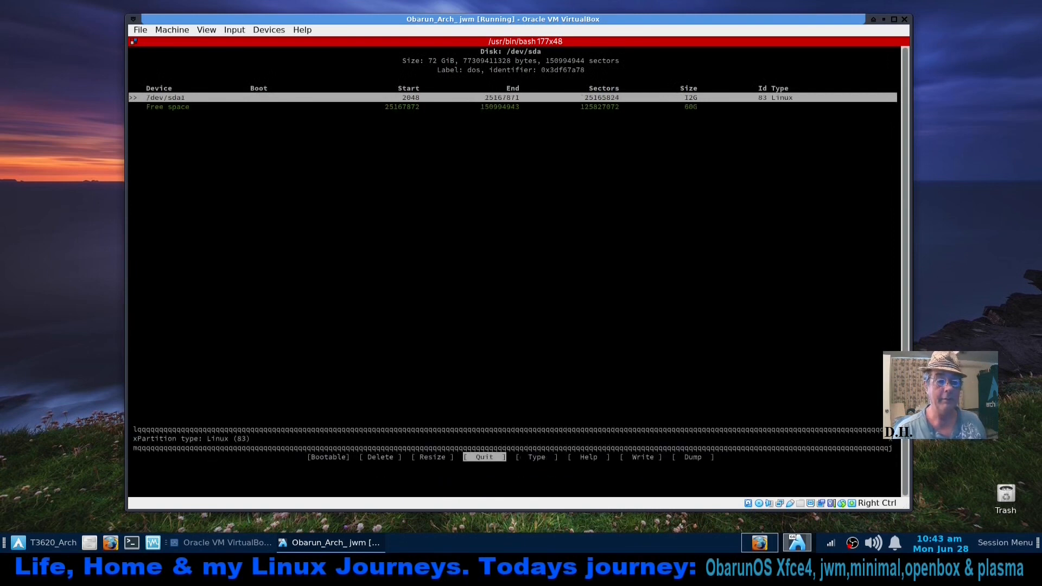
# Set the type of the /dev/sda1 partition to 82 Linux swap / Solaris
pyautogui.press('Right')
pyautogui.press('Return')
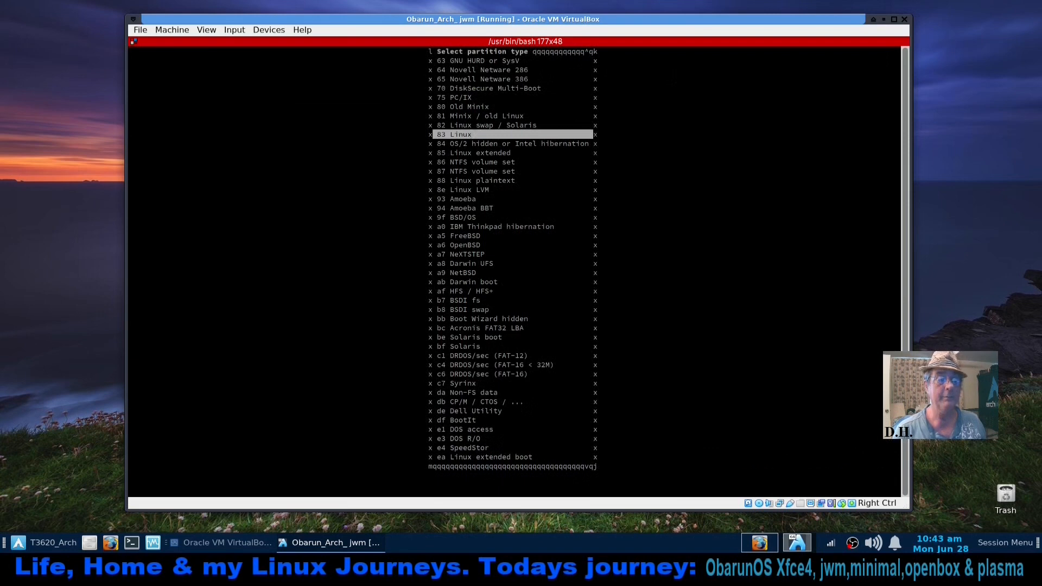
pyautogui.press('Up')
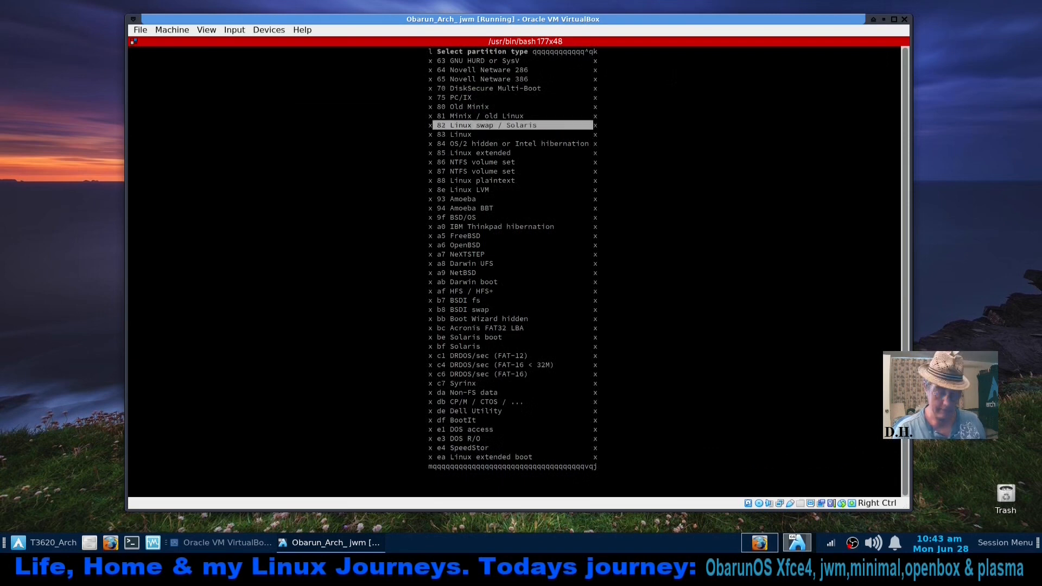
pyautogui.press('Return')
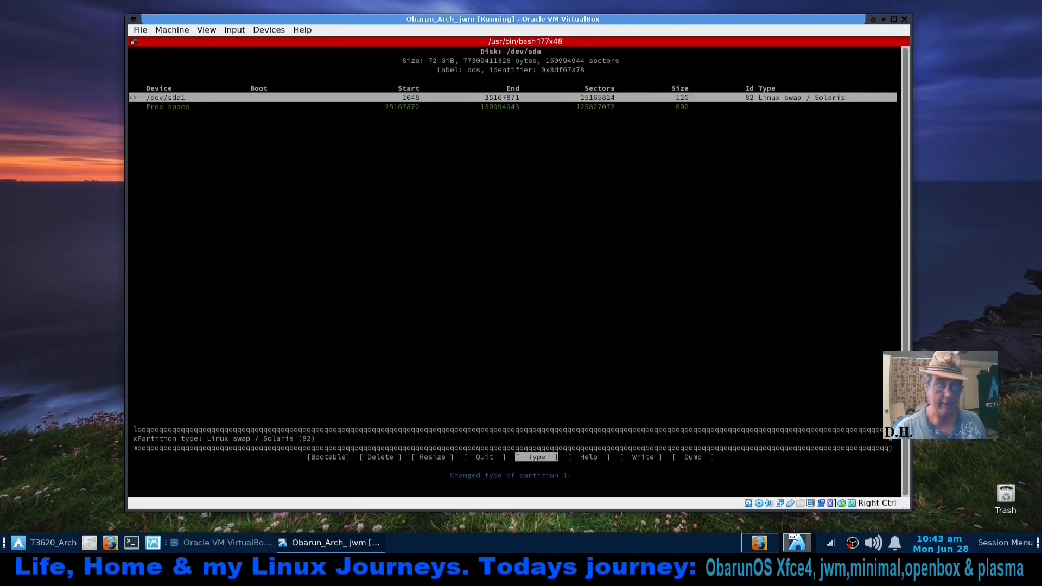
# Create a second primary partition of 32G from the remaining free space
pyautogui.press('Down')
pyautogui.press('Return')
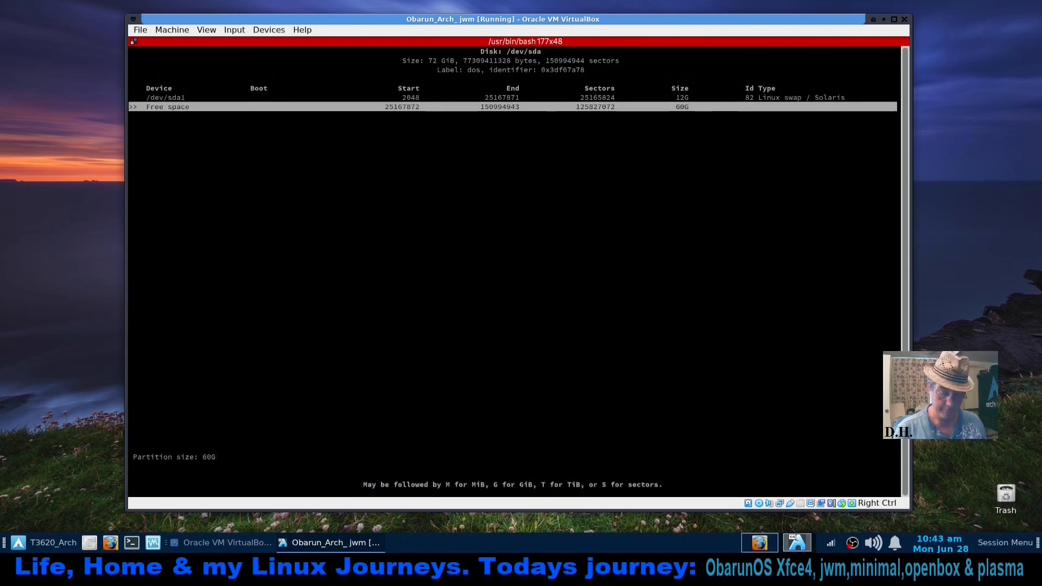
pyautogui.press('Left')
pyautogui.press('BackSpace')
pyautogui.press('BackSpace')
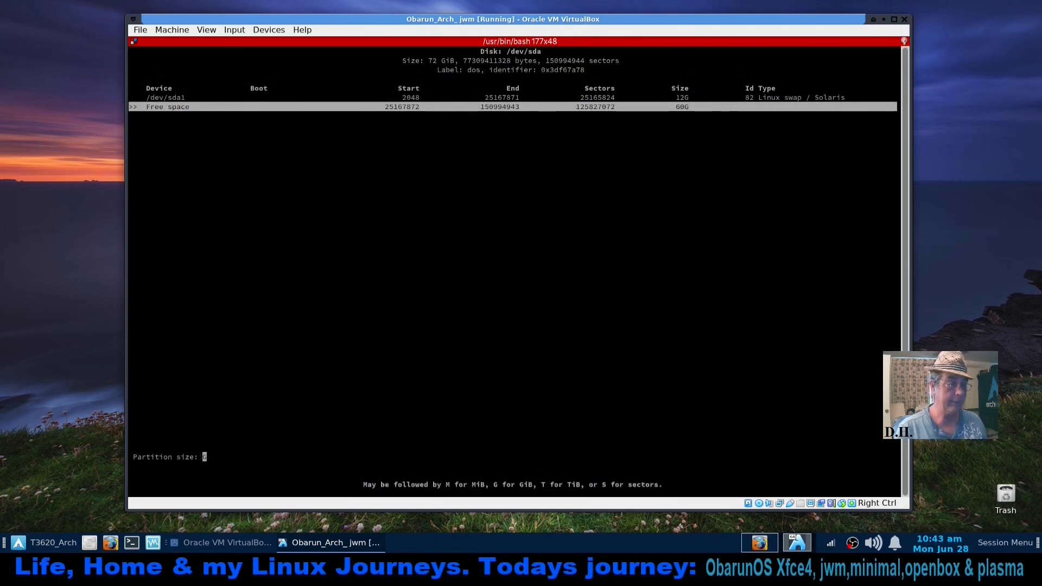
pyautogui.write('30')
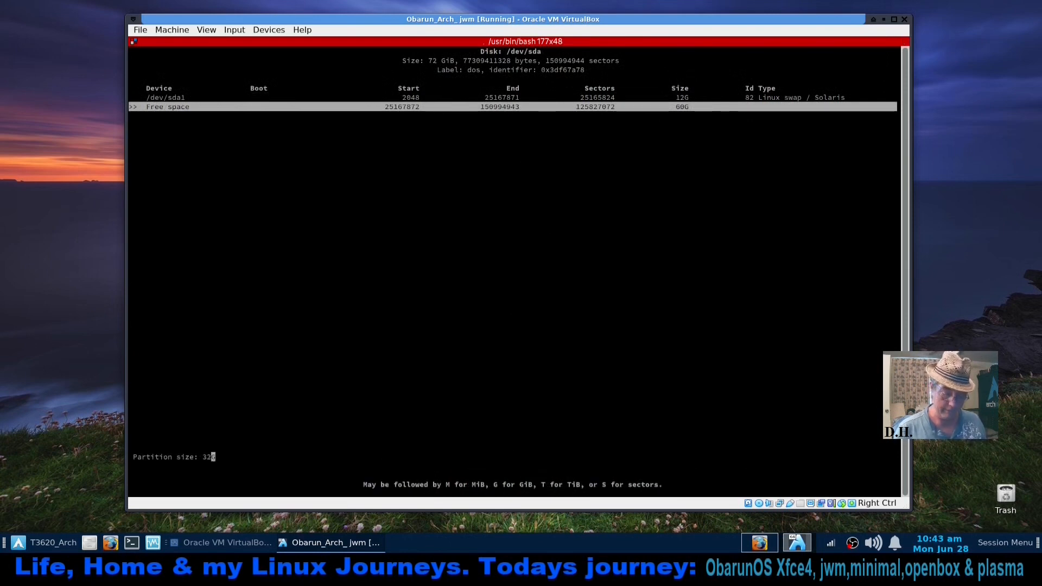
pyautogui.press('Return')
pyautogui.press('Return')
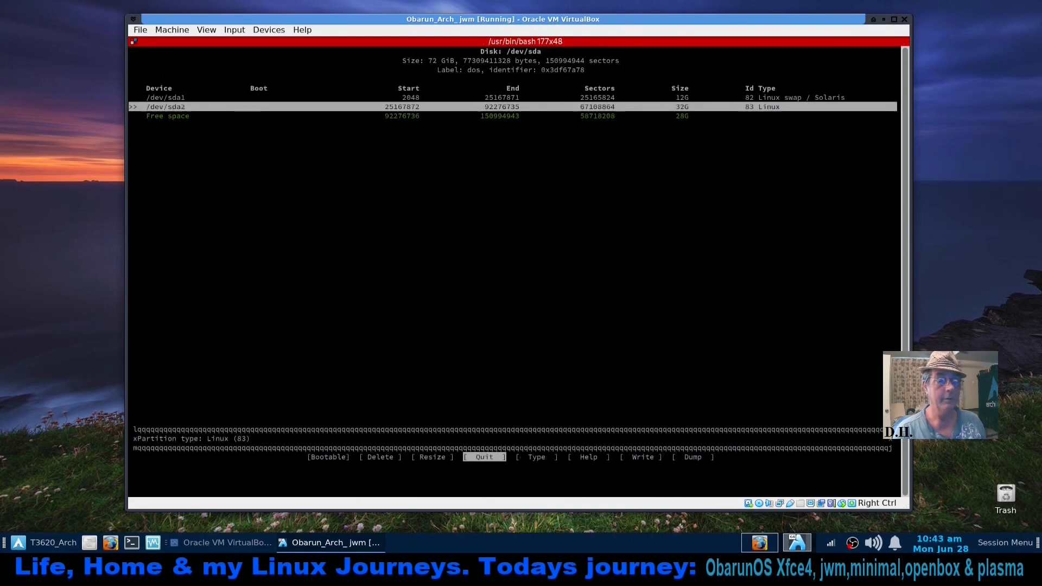
# Turn on the bootable flag for the /dev/sda2 partition
pyautogui.press('Left')
pyautogui.press('Left')
pyautogui.press('Left')
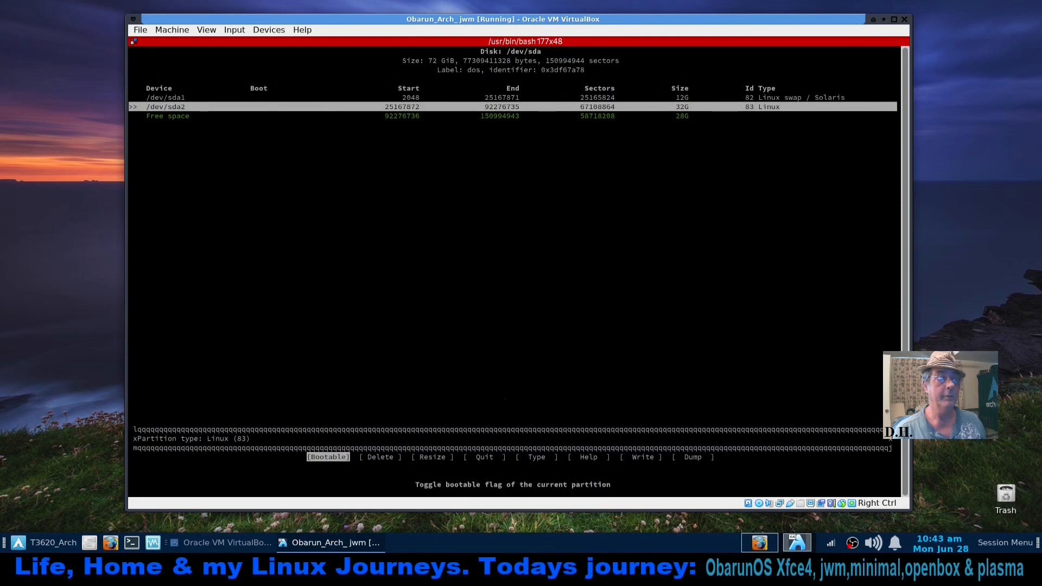
pyautogui.press('Return')
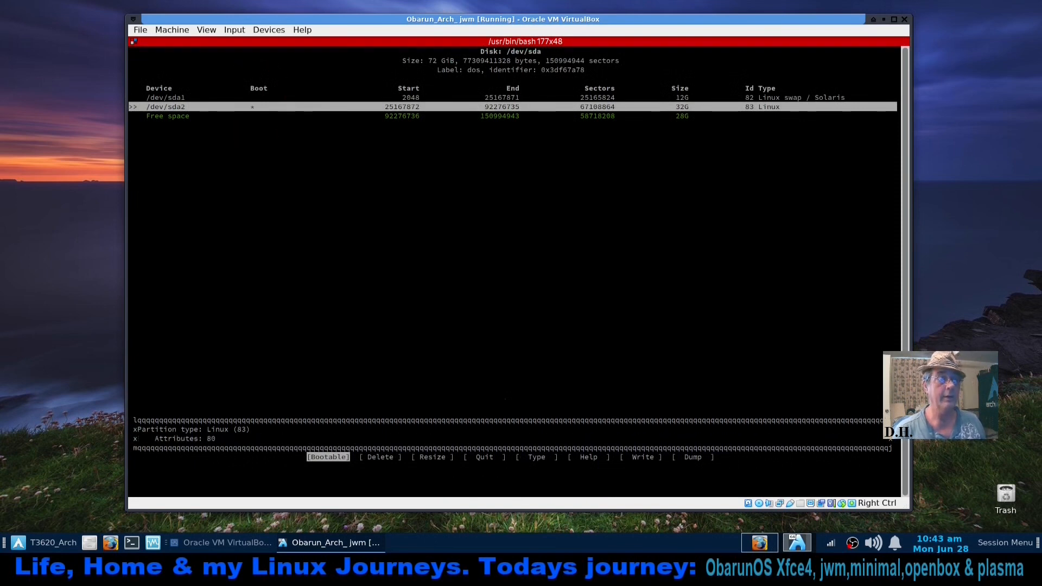
# Create a third primary partition from all of the remaining 28G of free space
pyautogui.press('Down')
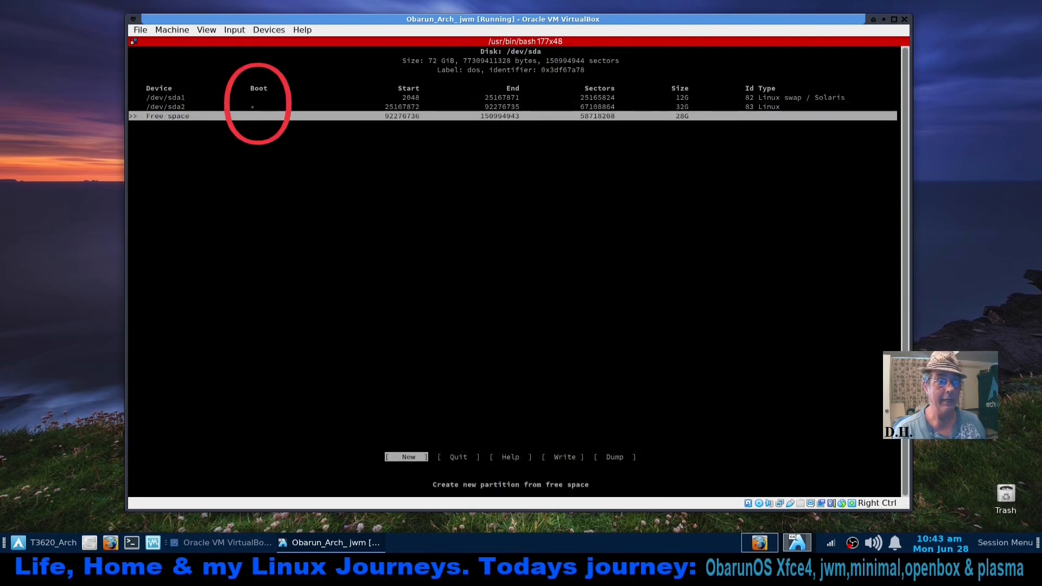
pyautogui.press('Return')
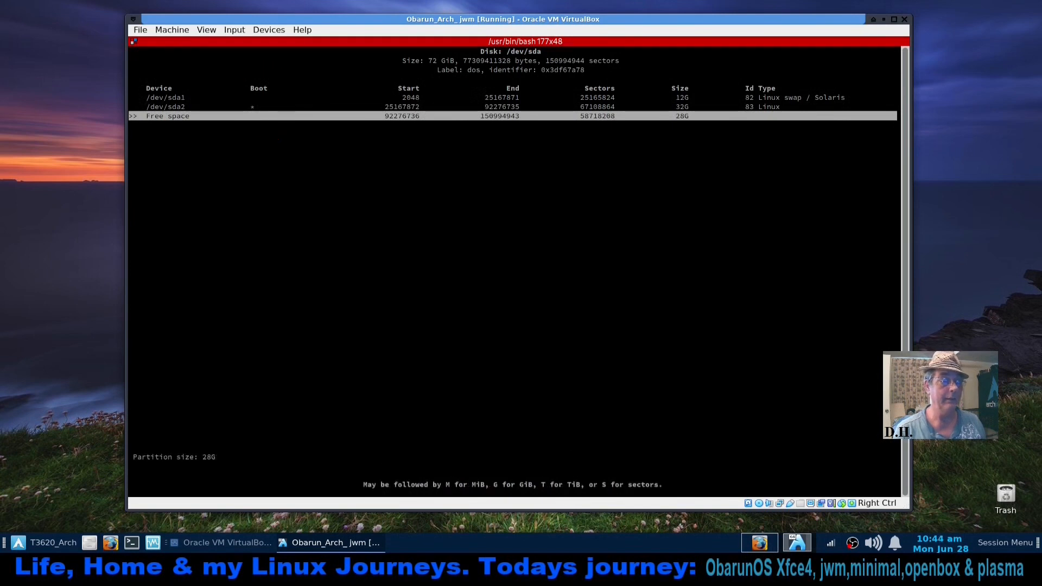
pyautogui.press('Return')
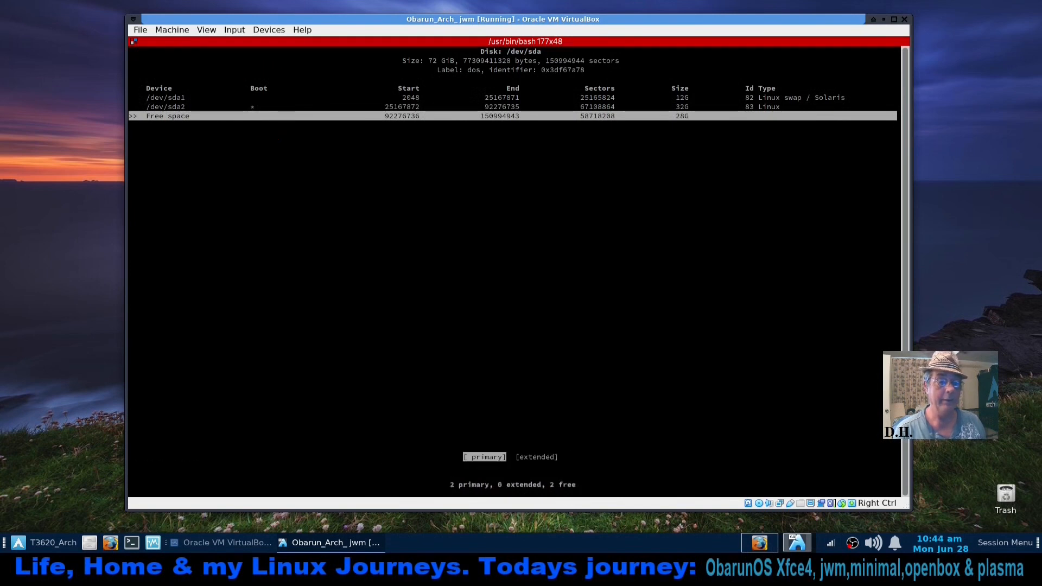
pyautogui.press('Return')
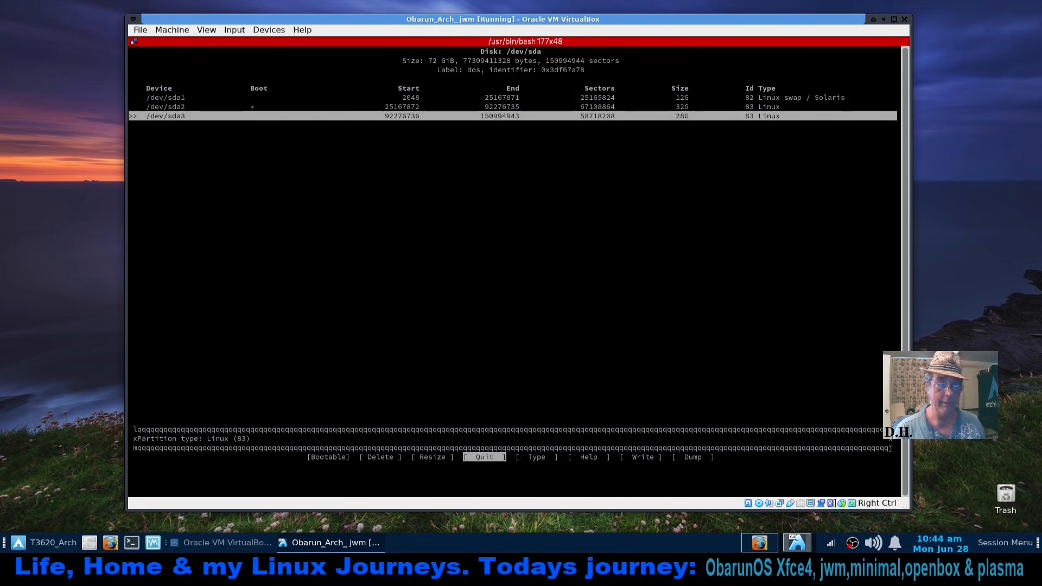
# Write the new partition table to /dev/sda, answering yes to the confirmation
pyautogui.press('Right')
pyautogui.press('Right')
pyautogui.press('Right')
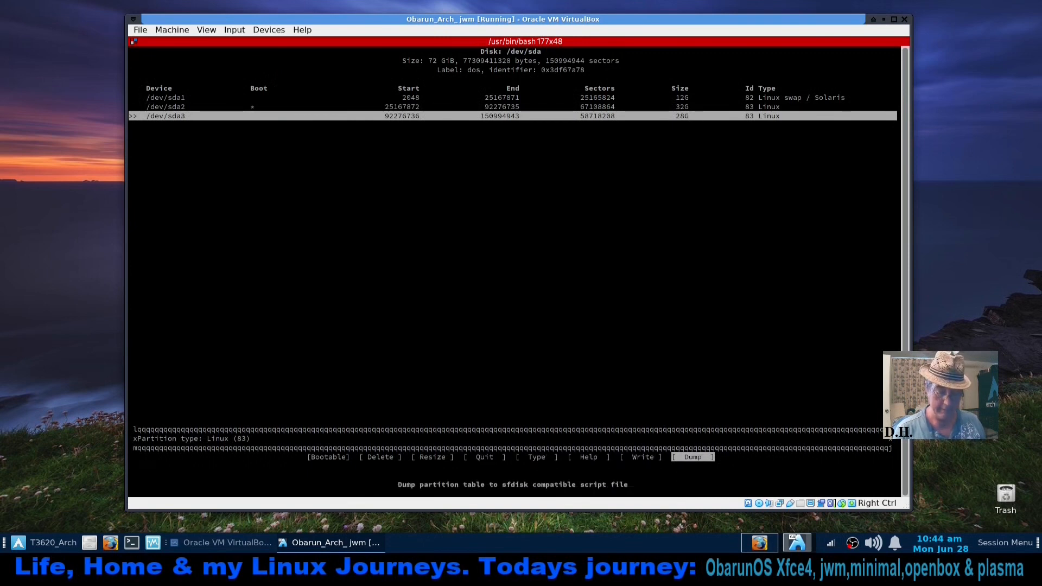
pyautogui.press('Left')
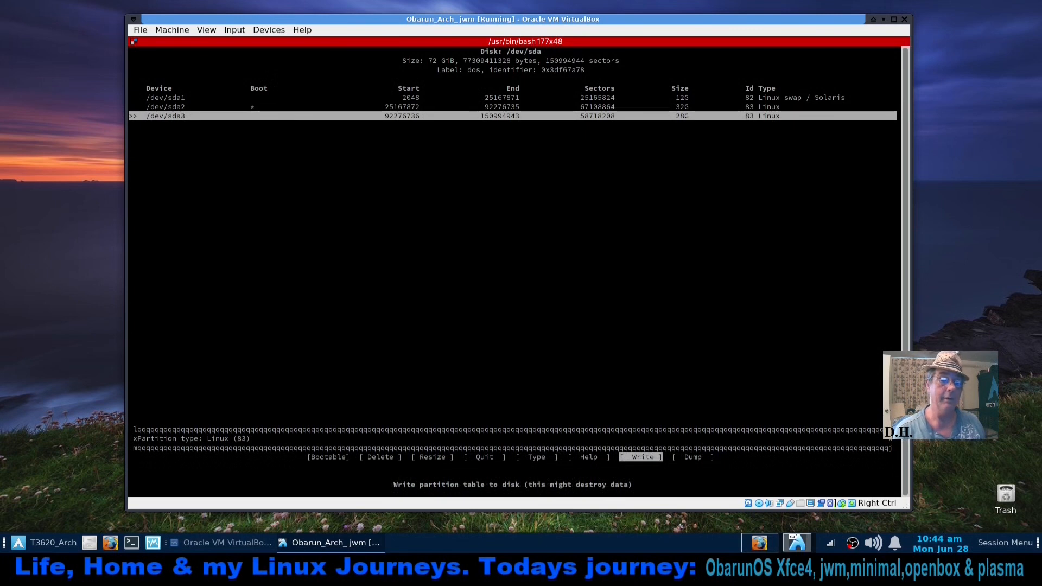
pyautogui.press('Return')
pyautogui.write('yes')
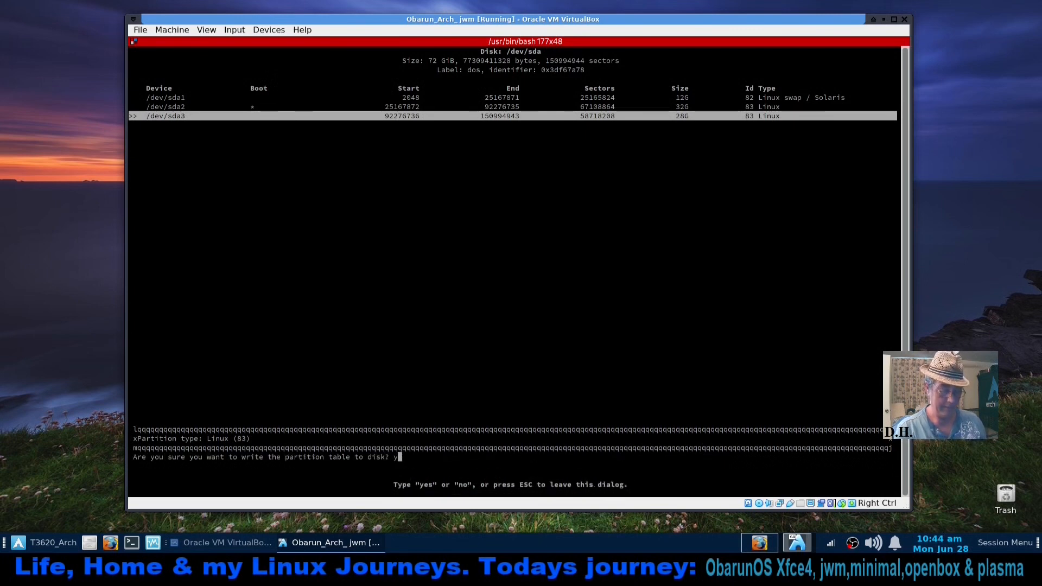
pyautogui.press('Return')
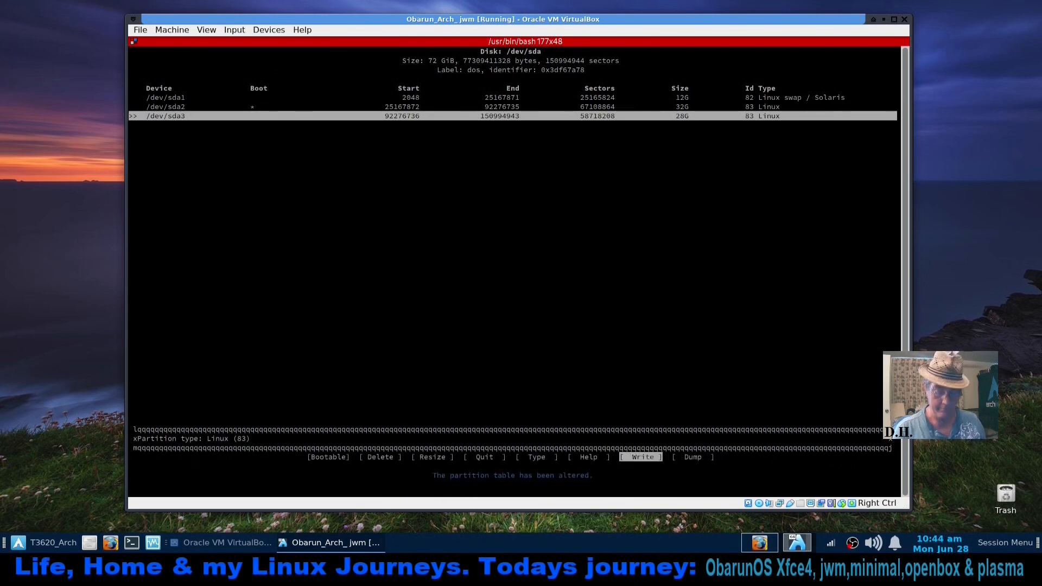
# Quit cfdisk and finish the installer's disk selection to return to the manual partition options
pyautogui.press('Left')
pyautogui.press('Left')
pyautogui.press('Left')
pyautogui.press('Return')
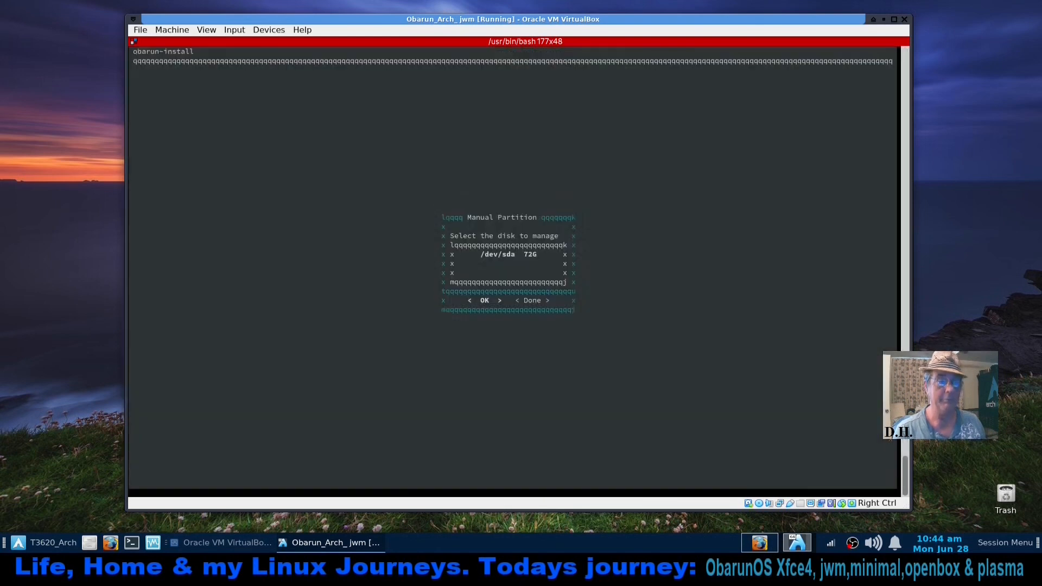
pyautogui.press('Tab')
pyautogui.press('Return')
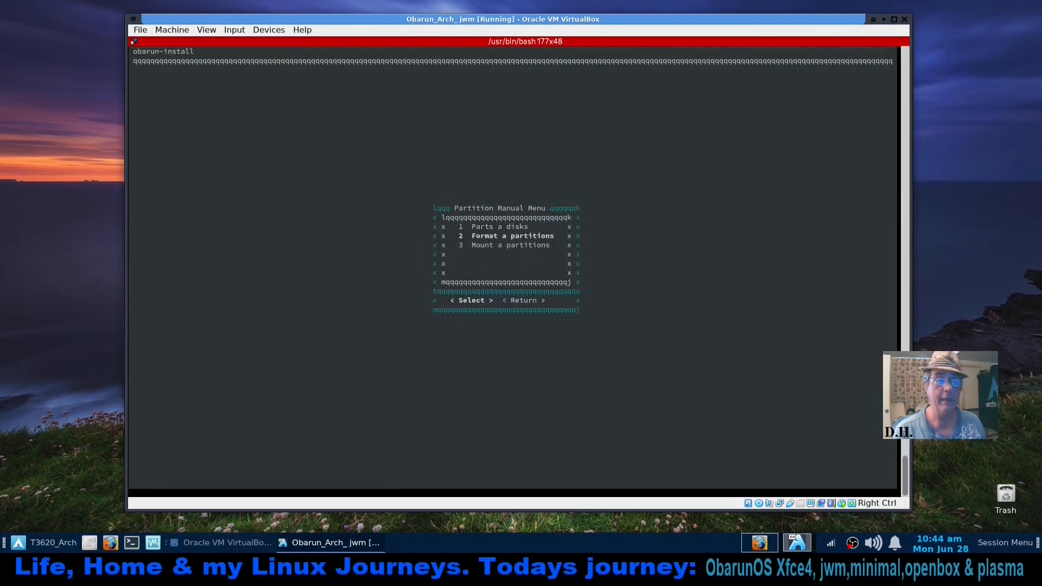
# Format the 32G /dev/sda2 partition as ext4
pyautogui.press('Return')
pyautogui.press('Down')
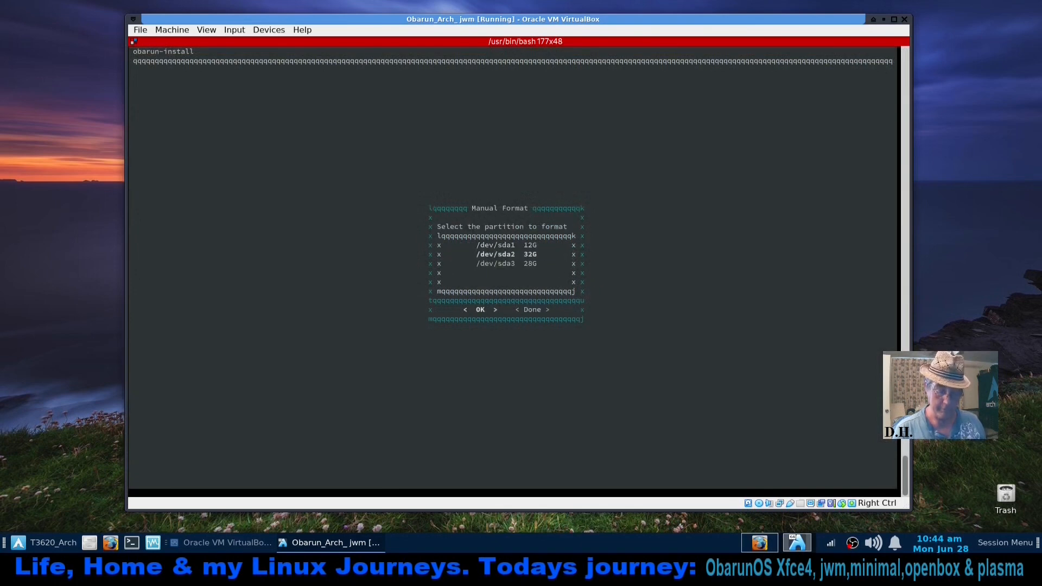
pyautogui.press('Return')
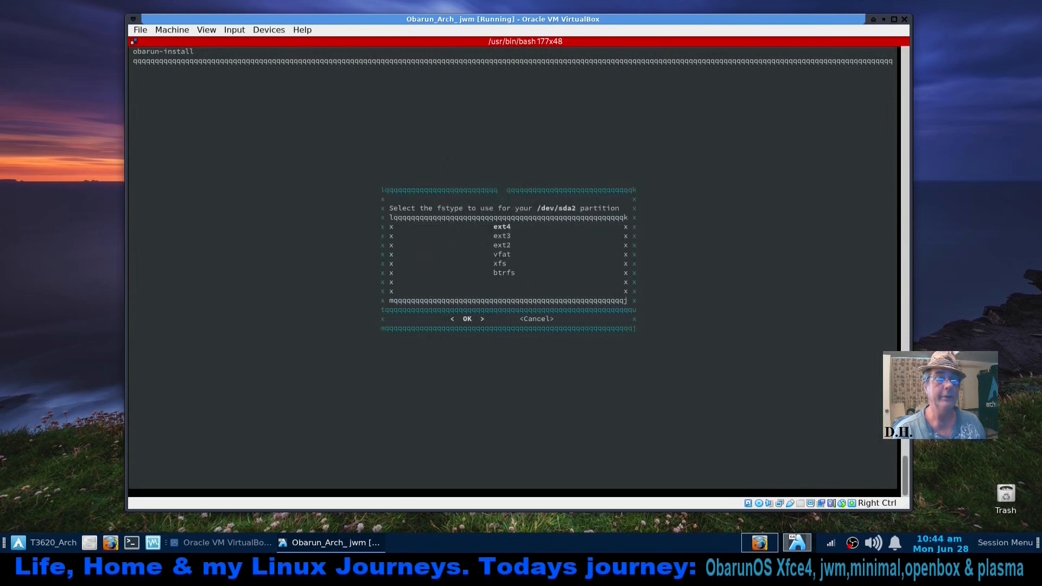
pyautogui.press('Return')
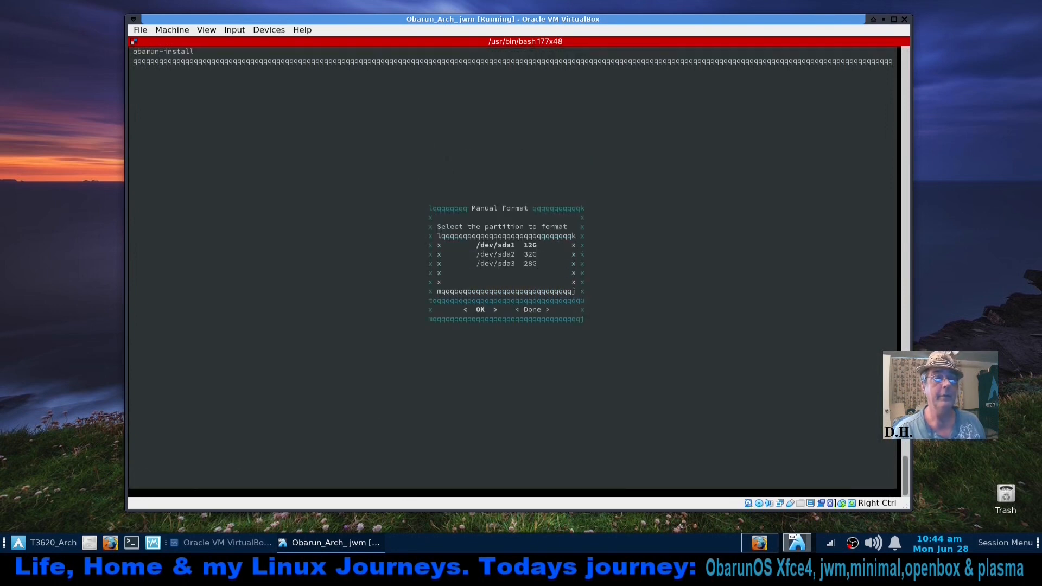
# Format the 28G /dev/sda3 partition as ext4 and finish formatting to return to the manual partition options
pyautogui.press('Down')
pyautogui.press('Down')
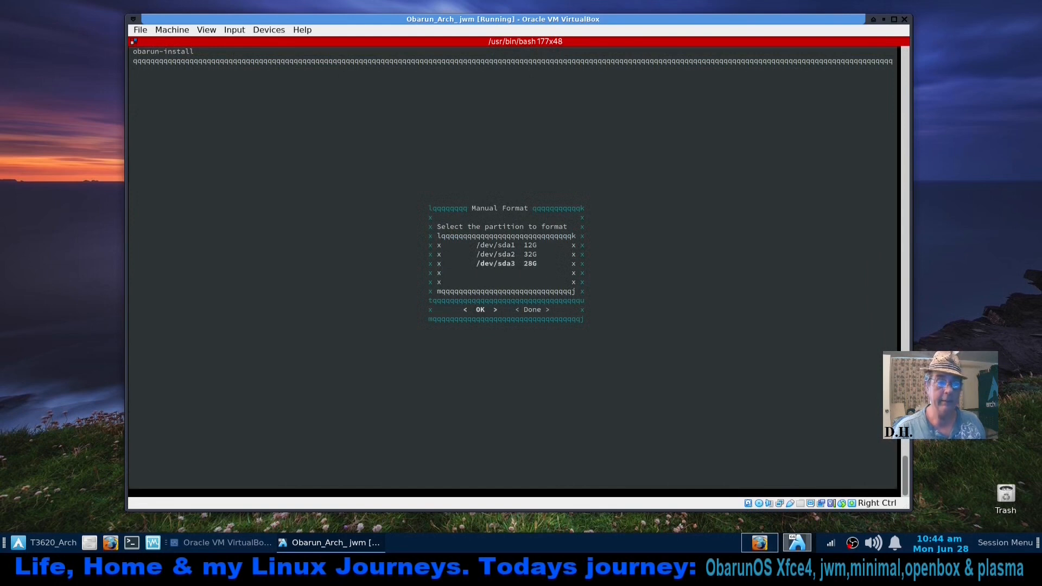
pyautogui.press('Return')
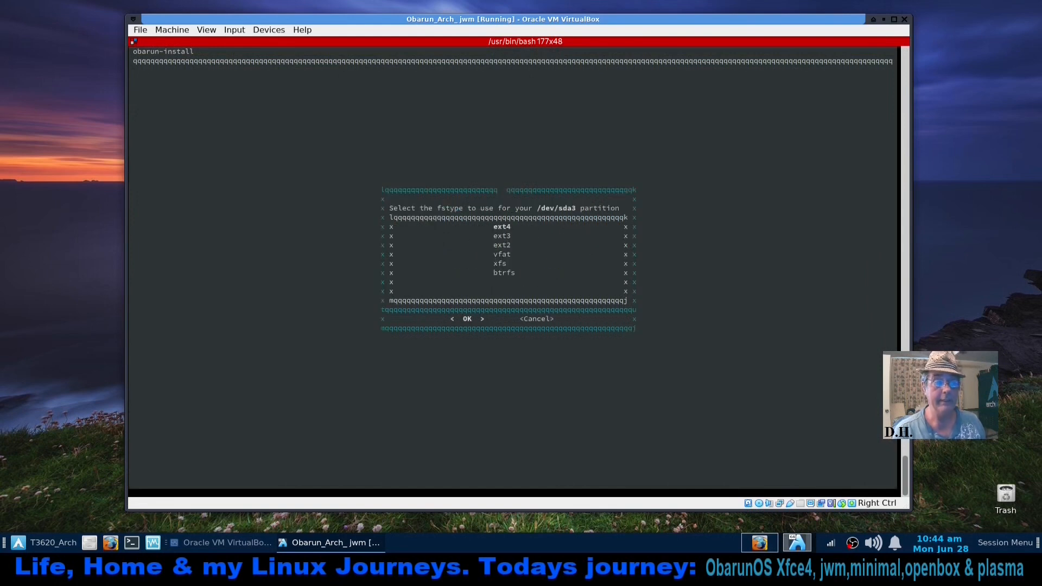
pyautogui.press('Return')
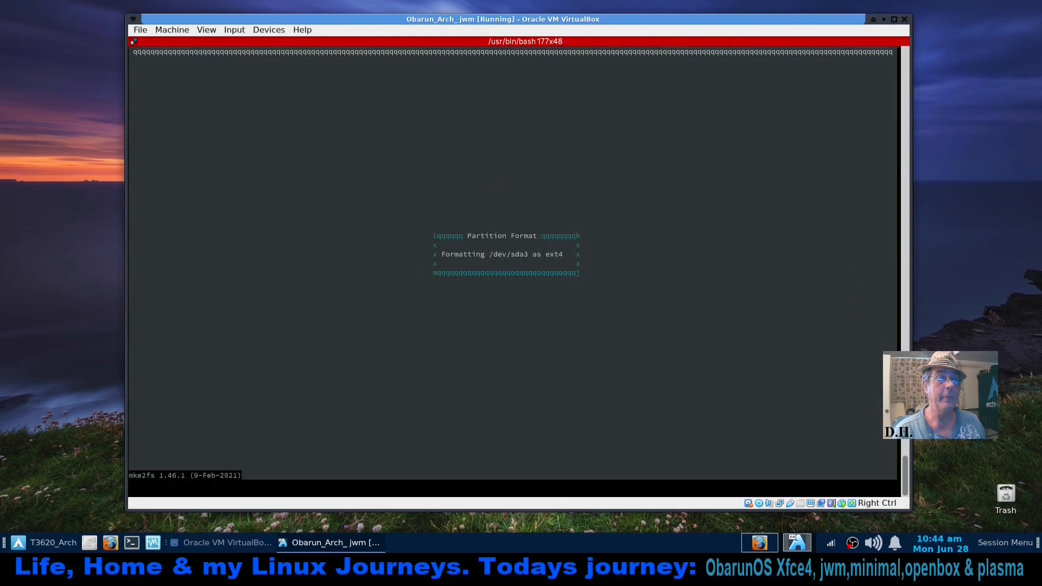
pyautogui.press('Tab')
pyautogui.press('Return')
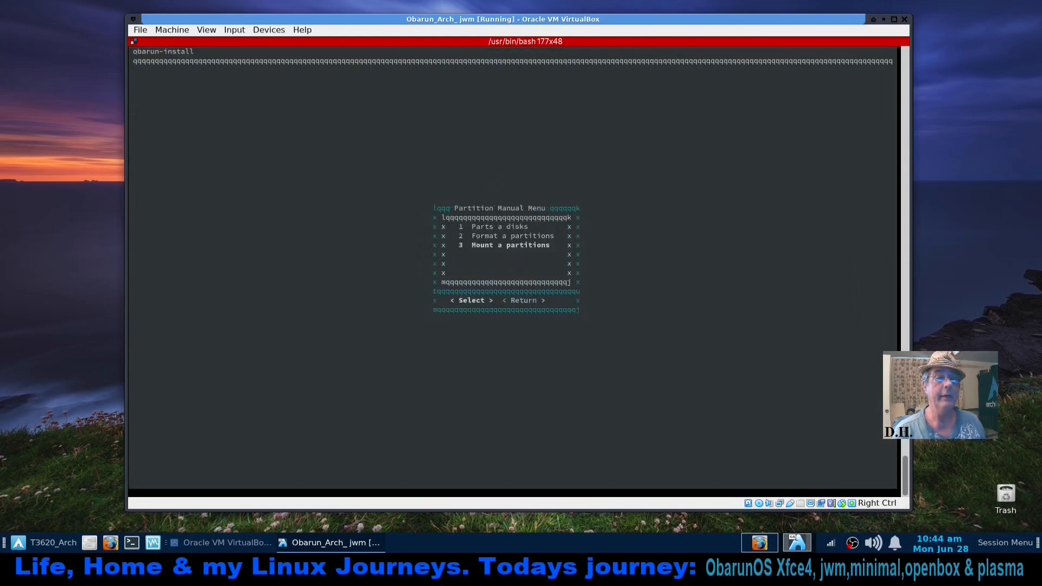
# Start mounting the partitions and assign the 12G /dev/sda1 partition as swap
pyautogui.press('Return')
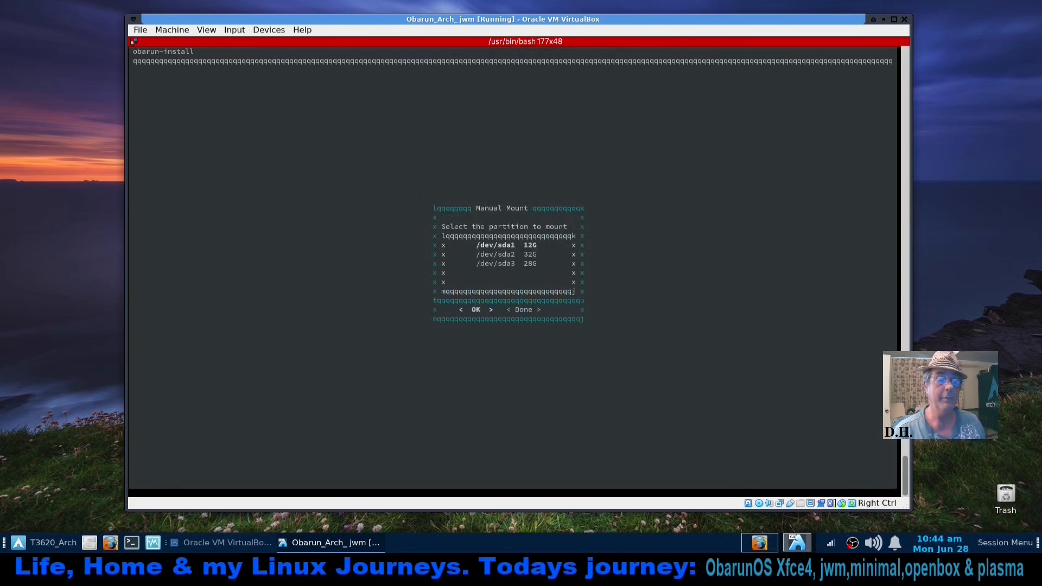
pyautogui.press('Return')
pyautogui.write('swap')
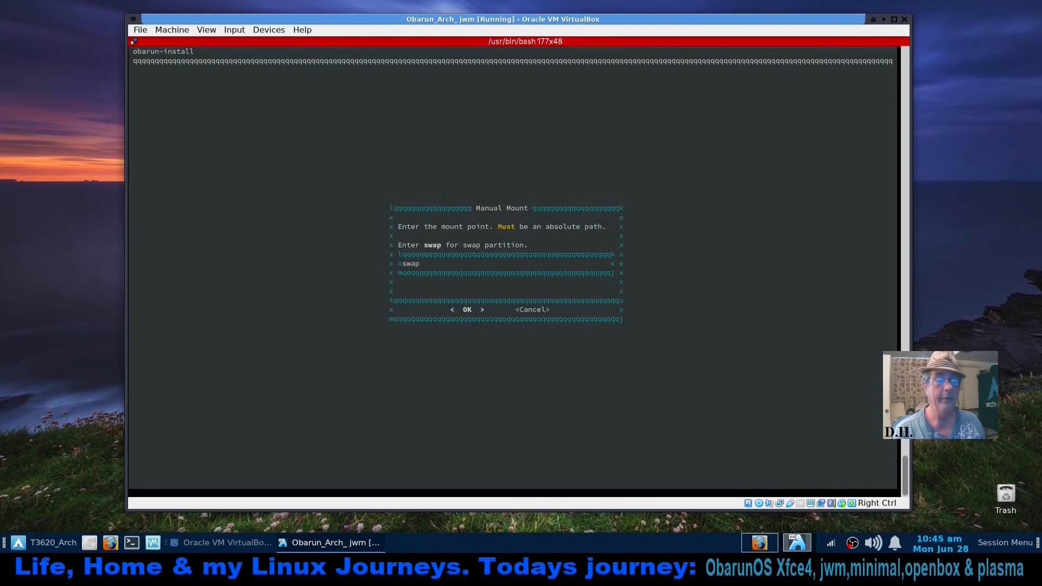
pyautogui.press('Return')
# Mount the /dev/sda2 partition at /mnt
pyautogui.press('Down')
pyautogui.press('Return')
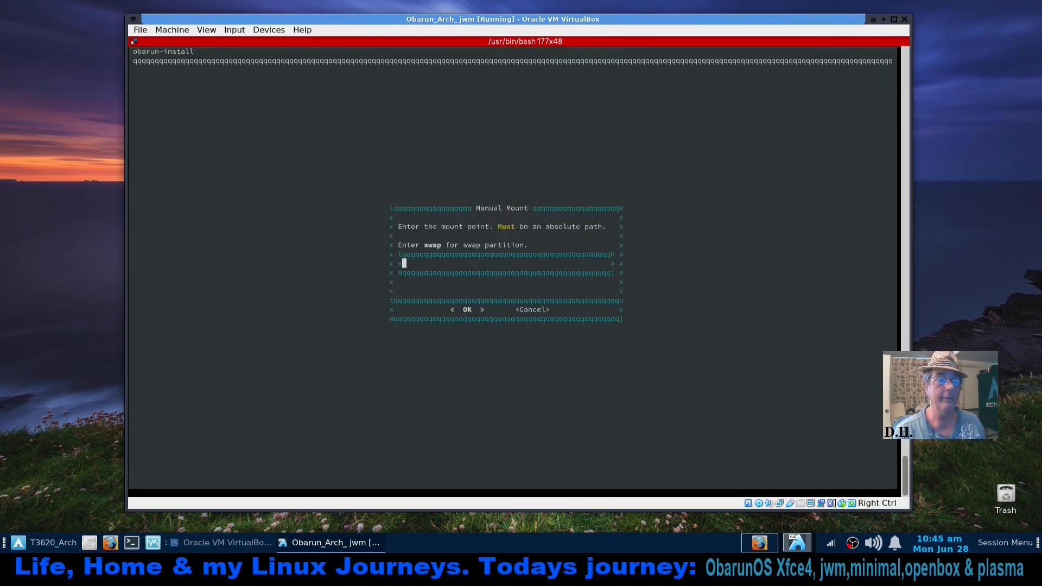
pyautogui.write('/mnt')
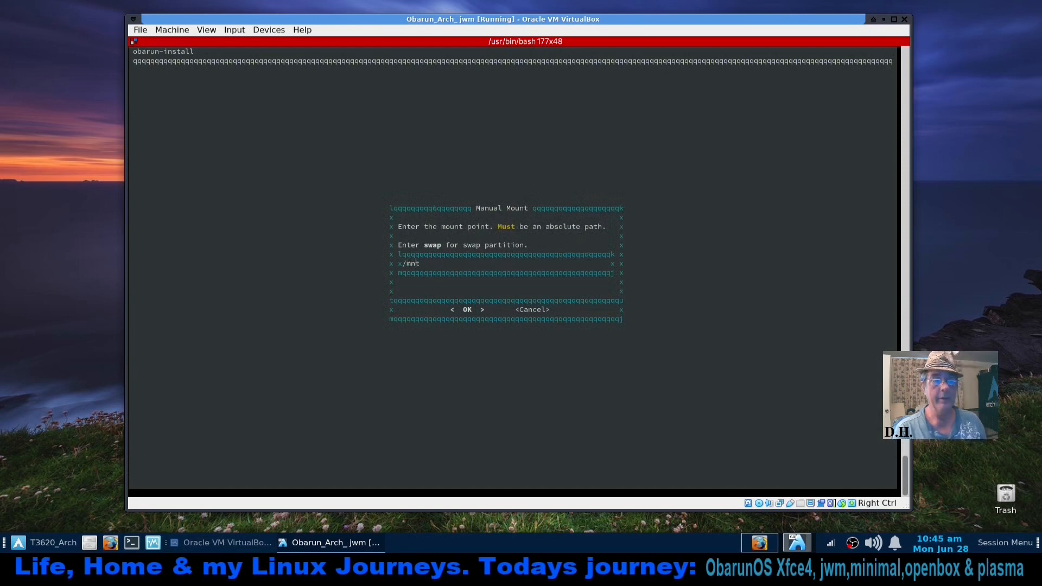
pyautogui.press('Return')
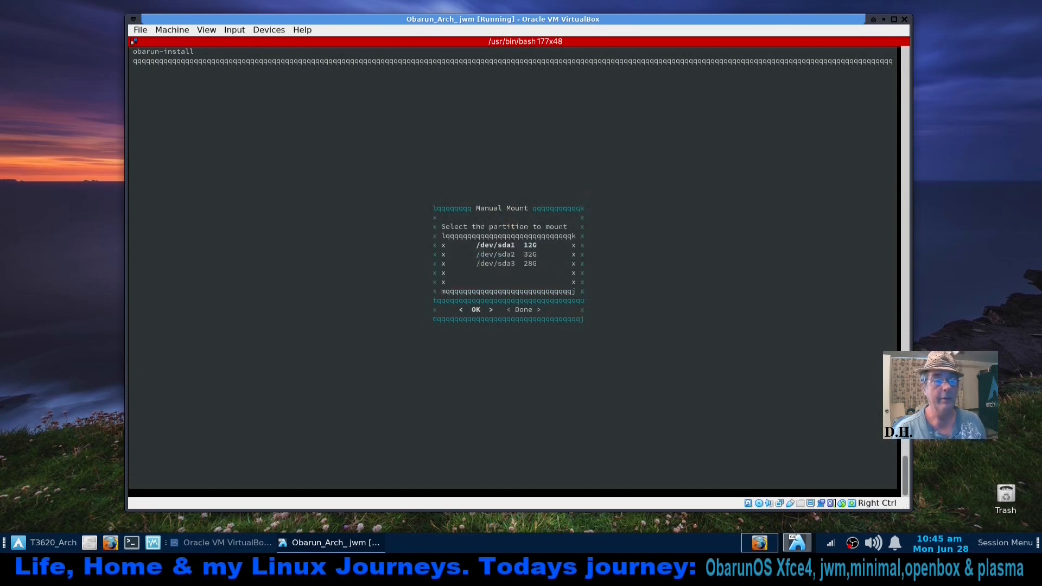
# Mount the /dev/sda3 partition at /mnt/home
pyautogui.press('Down')
pyautogui.press('Down')
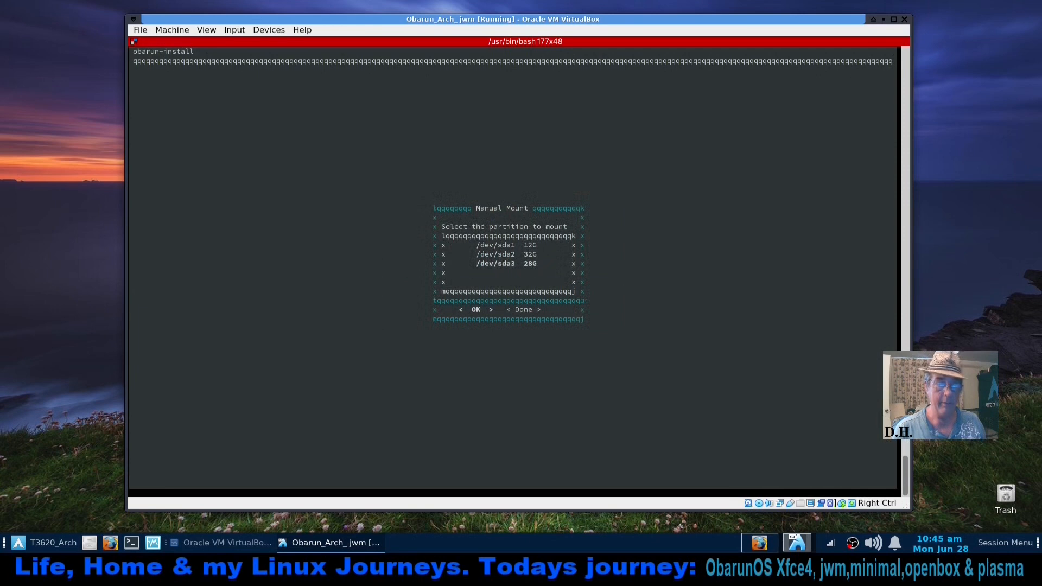
pyautogui.press('Return')
pyautogui.write('/mnt')
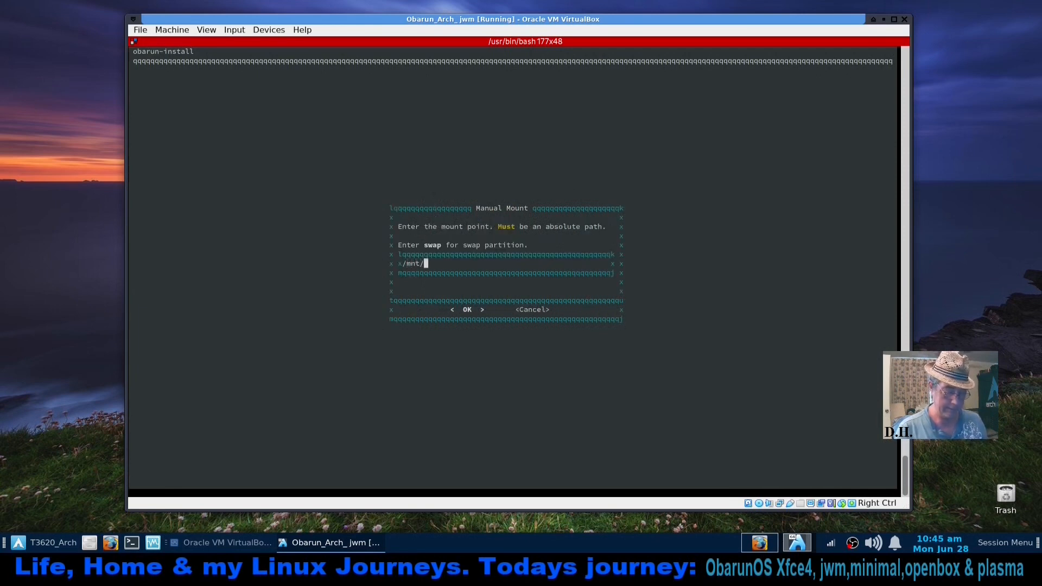
pyautogui.write('/home')
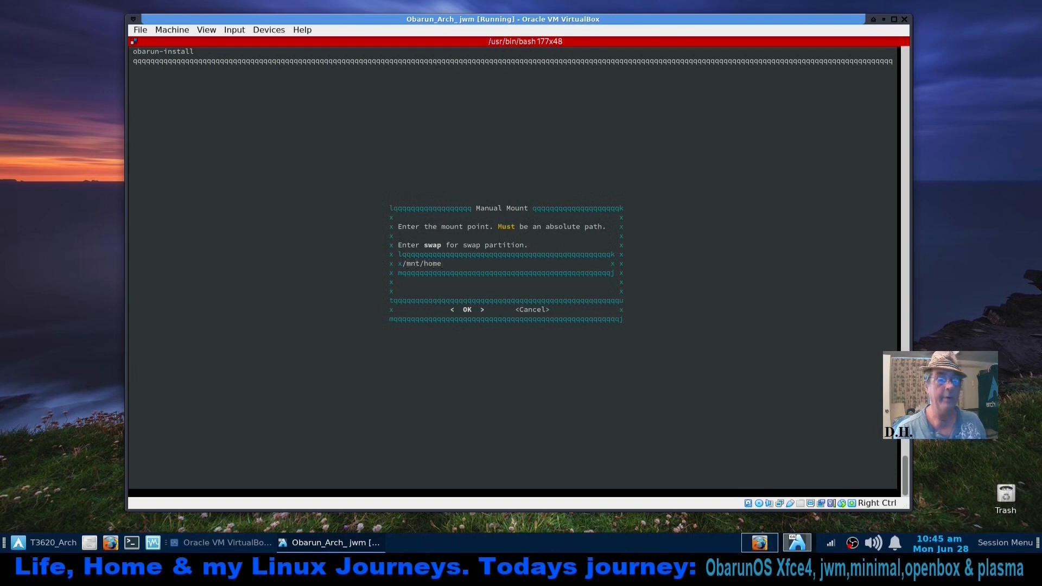
pyautogui.press('Return')
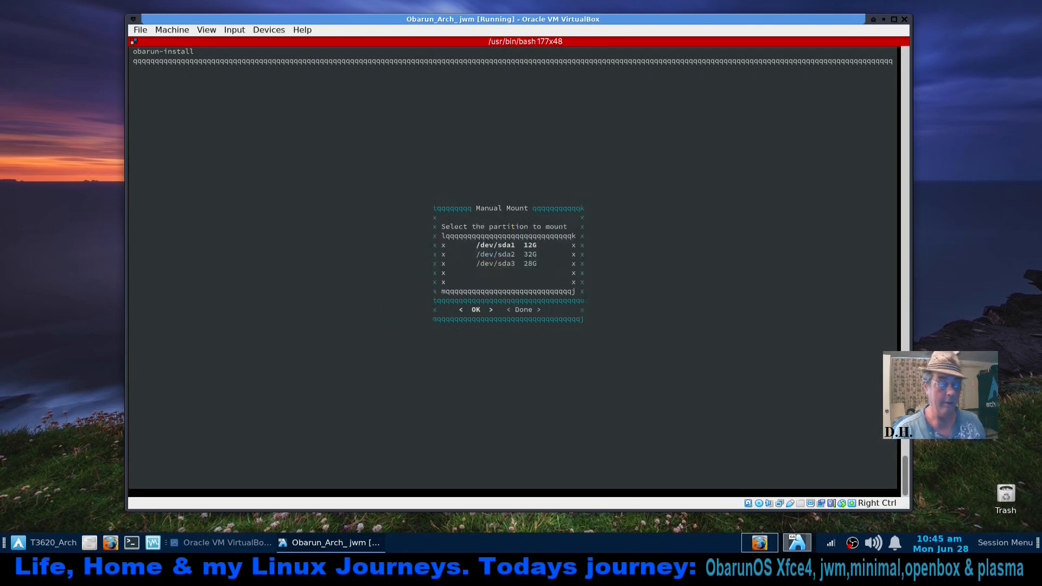
# Finish mounting and leave the disk preparation to return to the installer's main options
pyautogui.press('Tab')
pyautogui.press('Return')
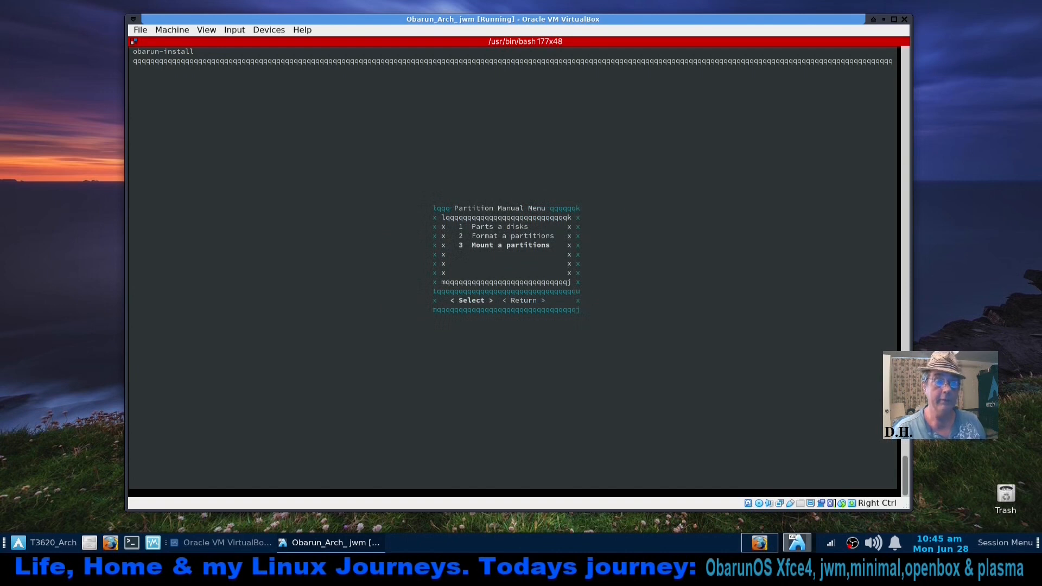
pyautogui.press('Tab')
pyautogui.press('Return')
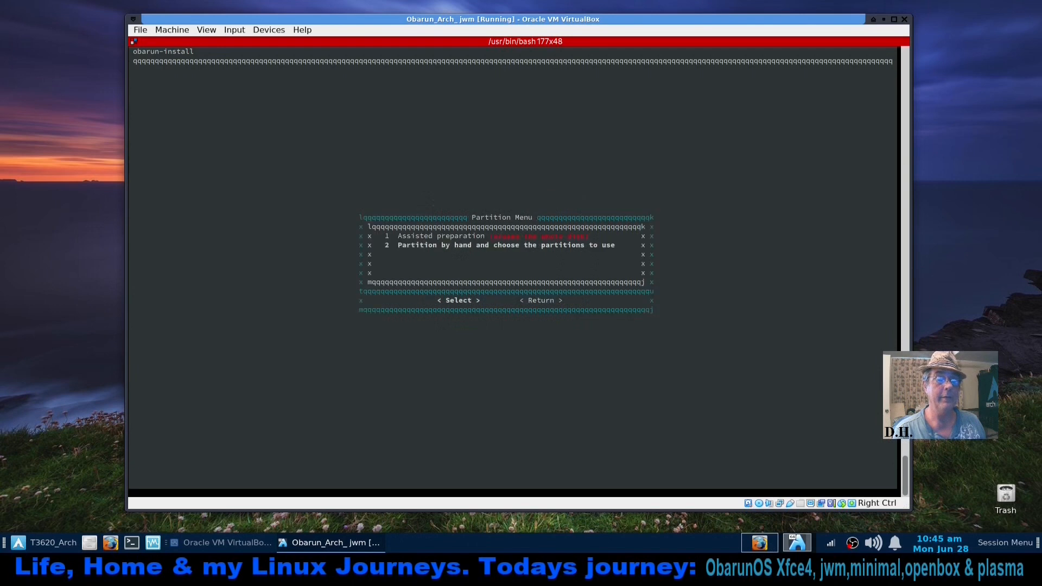
pyautogui.press('Tab')
pyautogui.press('Return')
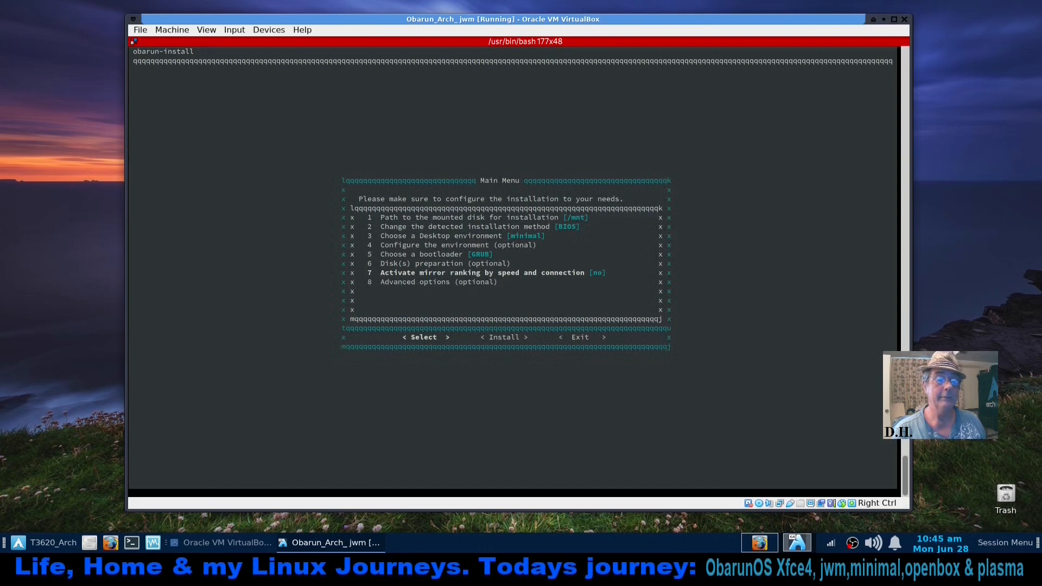
# Activate mirror ranking by speed and connection for the Worldwide servers and accept the ranking
pyautogui.press('Return')
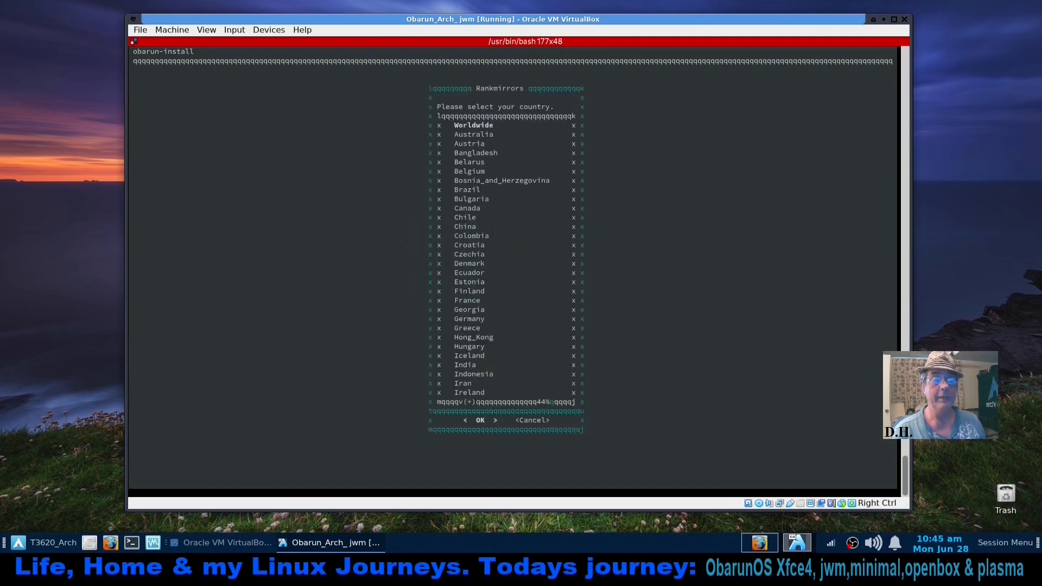
pyautogui.press('Return')
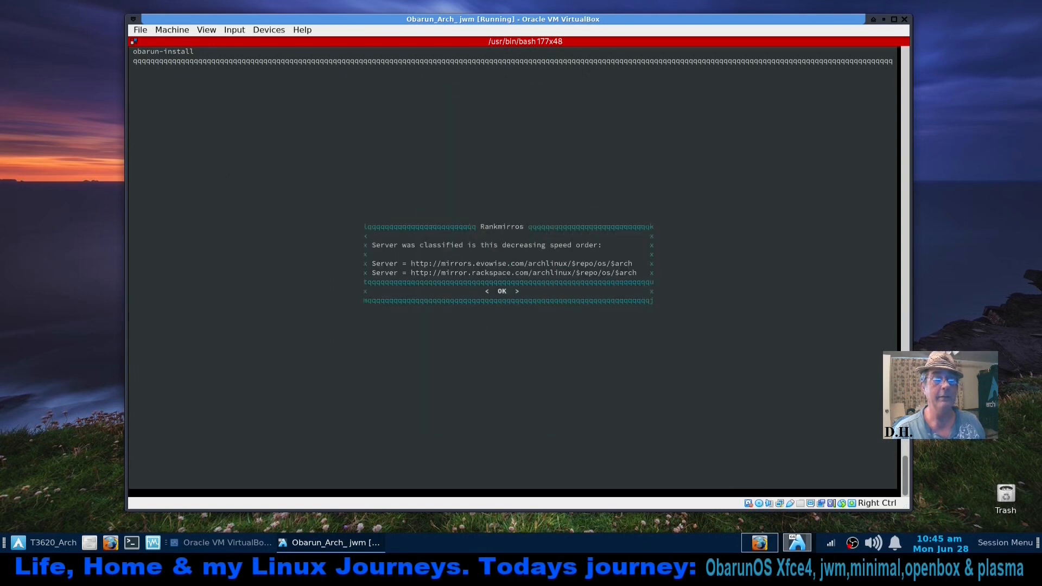
pyautogui.press('Return')
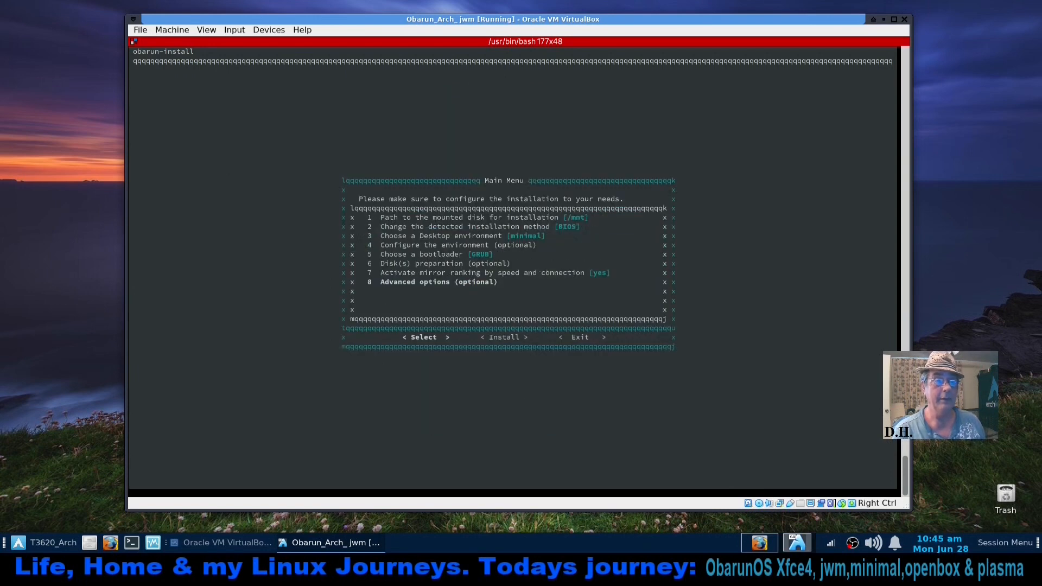
# Examine the installer's advanced options and return to the main options without changing anything
pyautogui.press('Return')
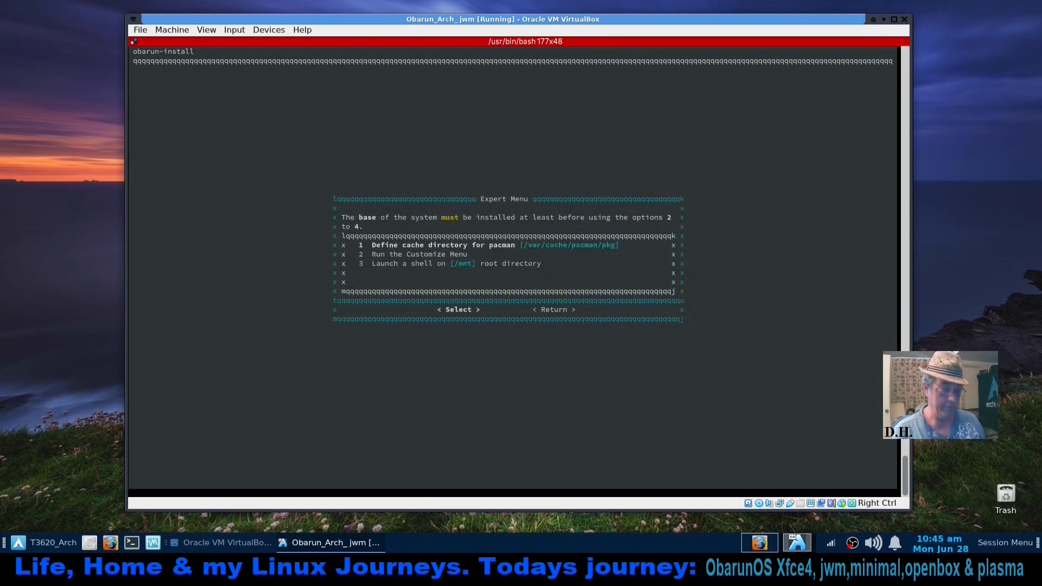
pyautogui.press('Right')
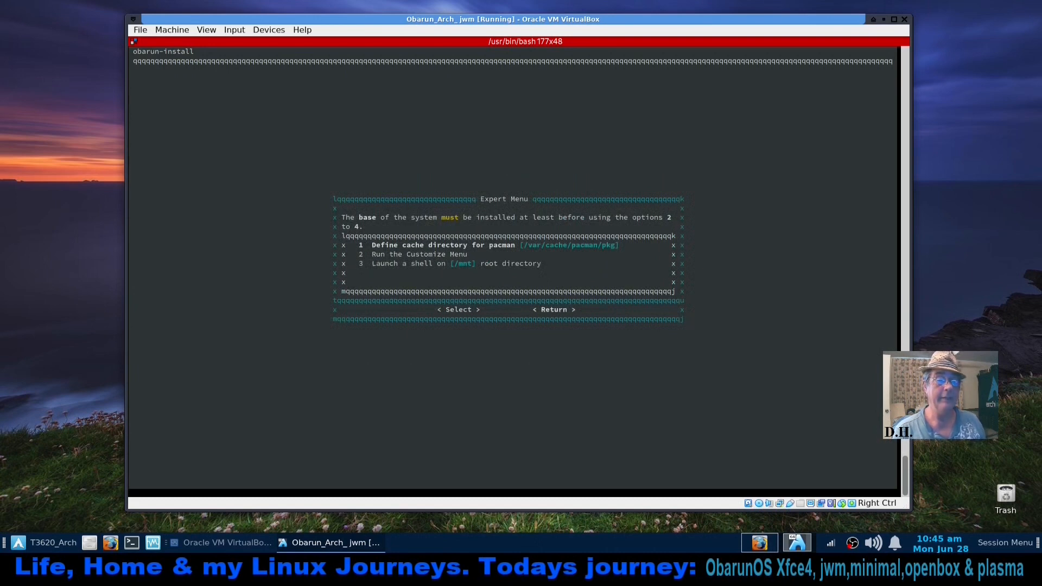
pyautogui.press('Return')
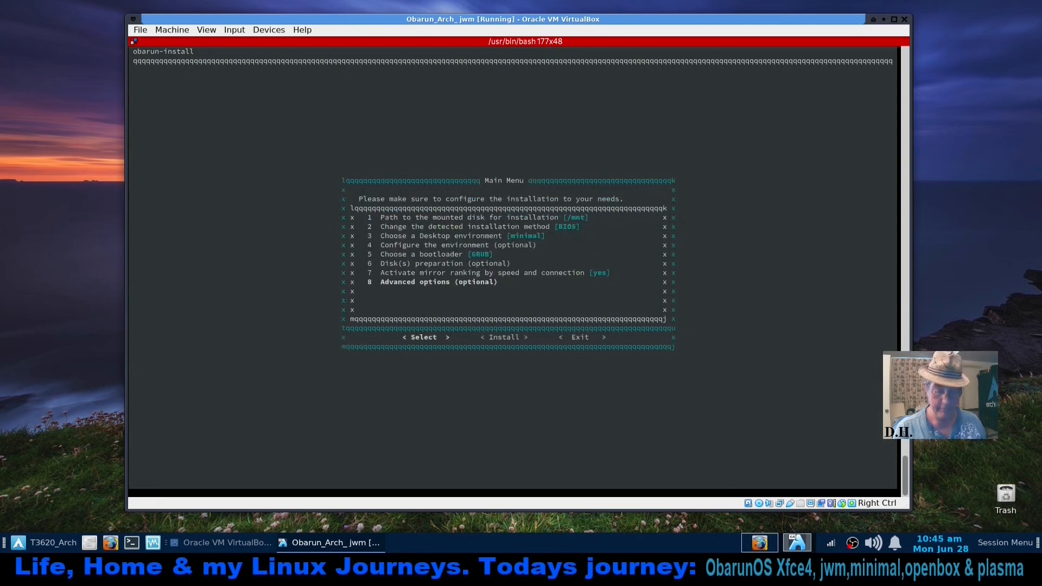
# Start the installation with the configured settings
pyautogui.press('Right')
pyautogui.press('Return')
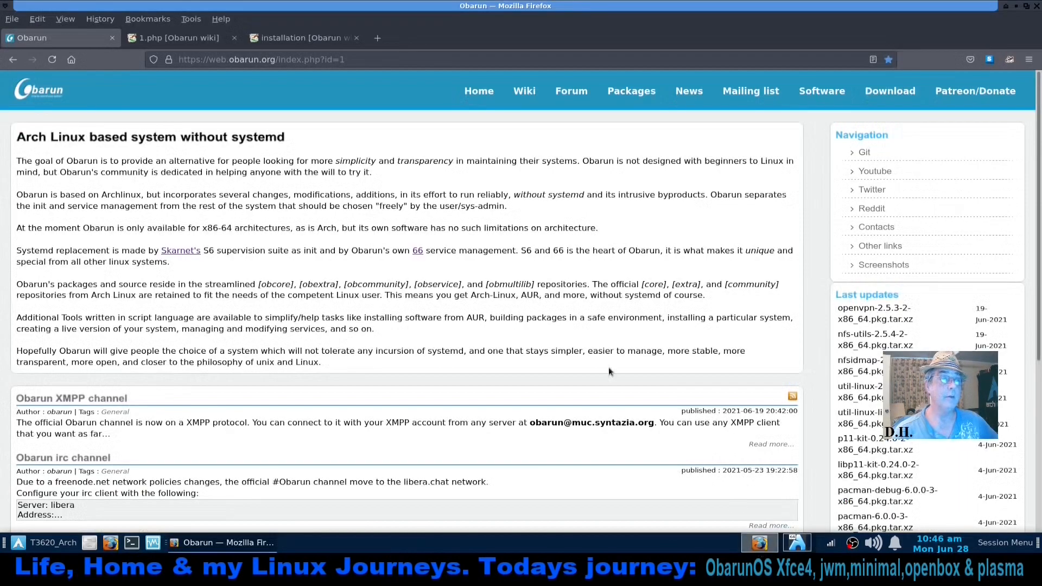
# Look through the Obarun wiki start page, covering the Begin, Init system and service manager, Helpers and Other Obarun software sections
pyautogui.click(302, 33)
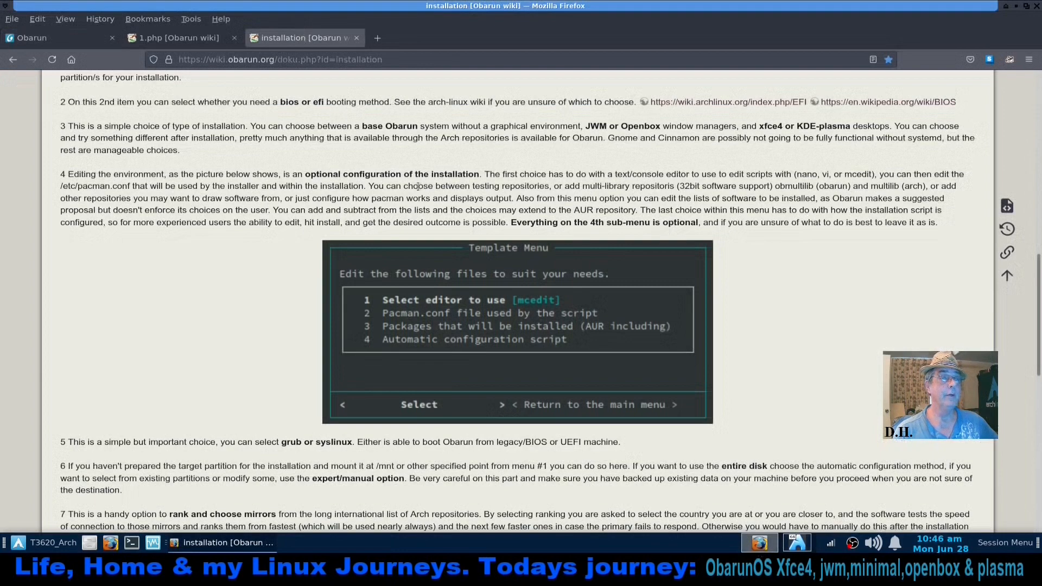
pyautogui.scroll(10, 265, 283)
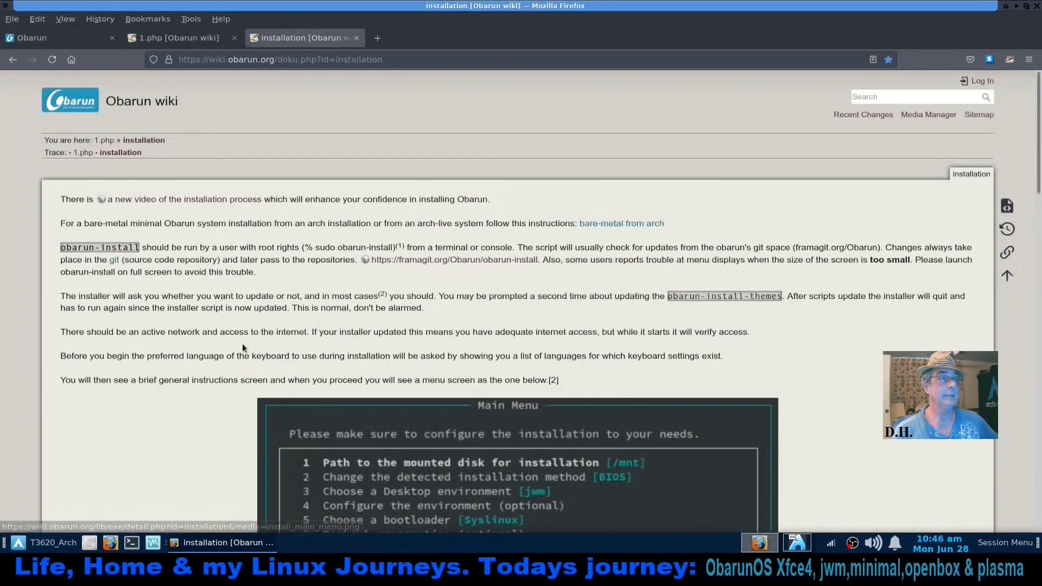
pyautogui.click(188, 38)
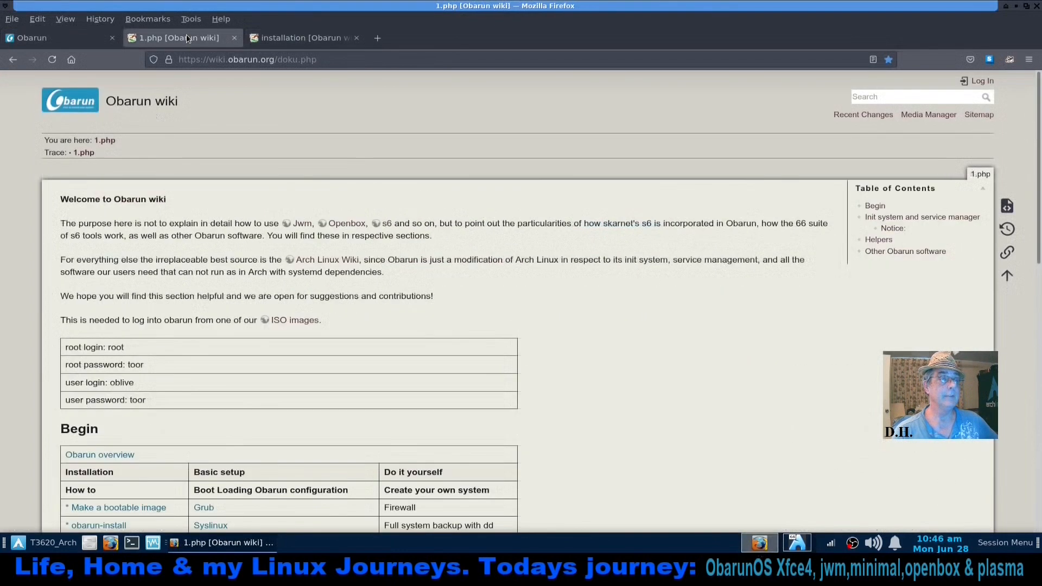
pyautogui.scroll(-10, 311, 346)
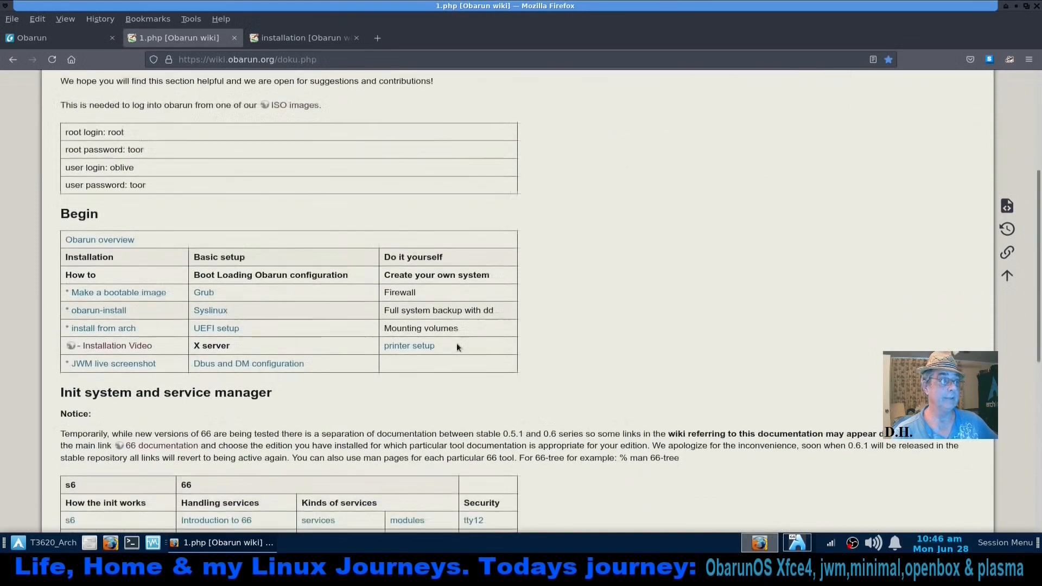
pyautogui.scroll(-6, 641, 273)
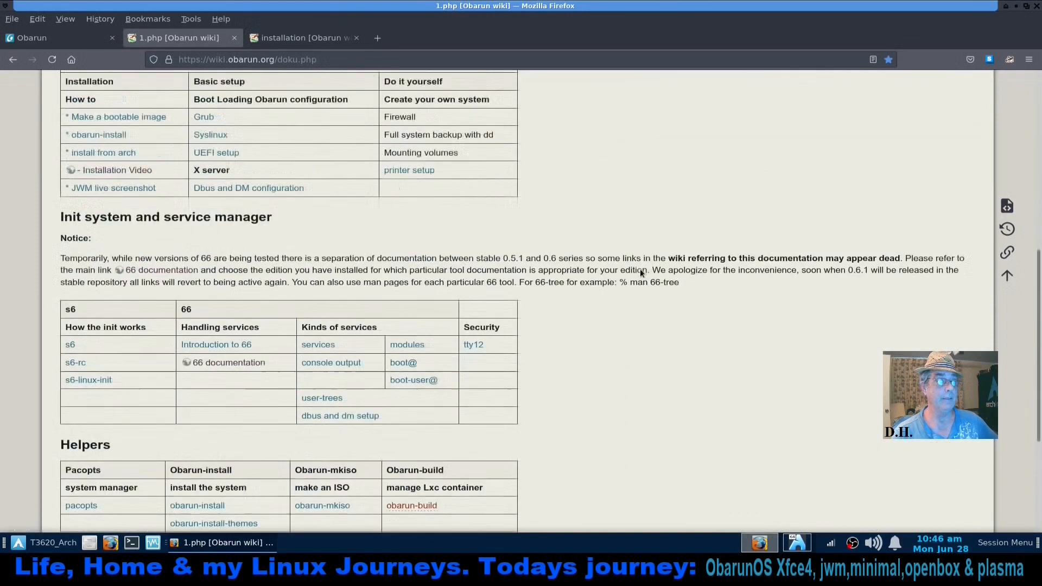
pyautogui.scroll(-5, 640, 272)
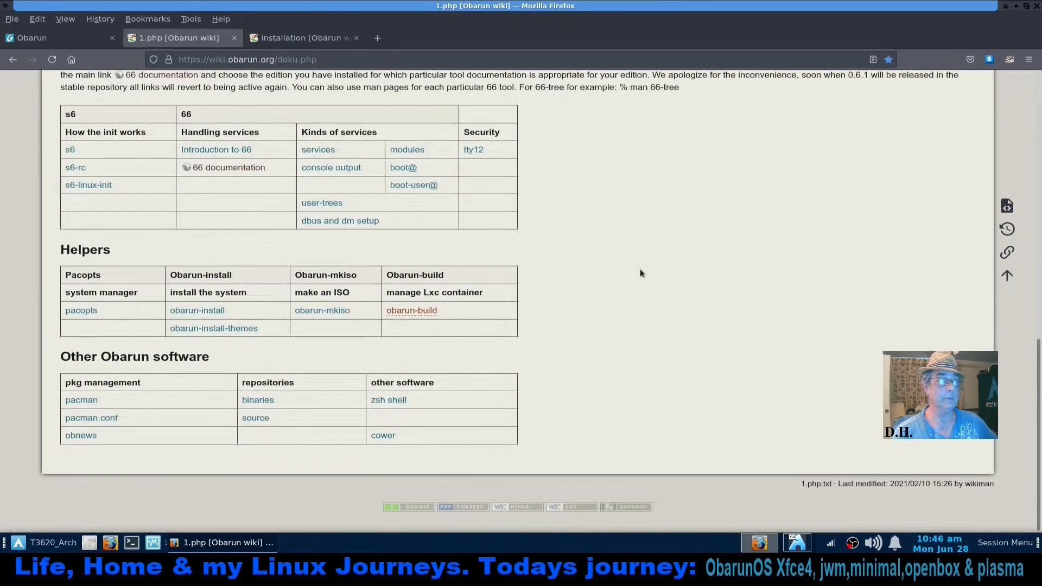
pyautogui.scroll(4, 639, 273)
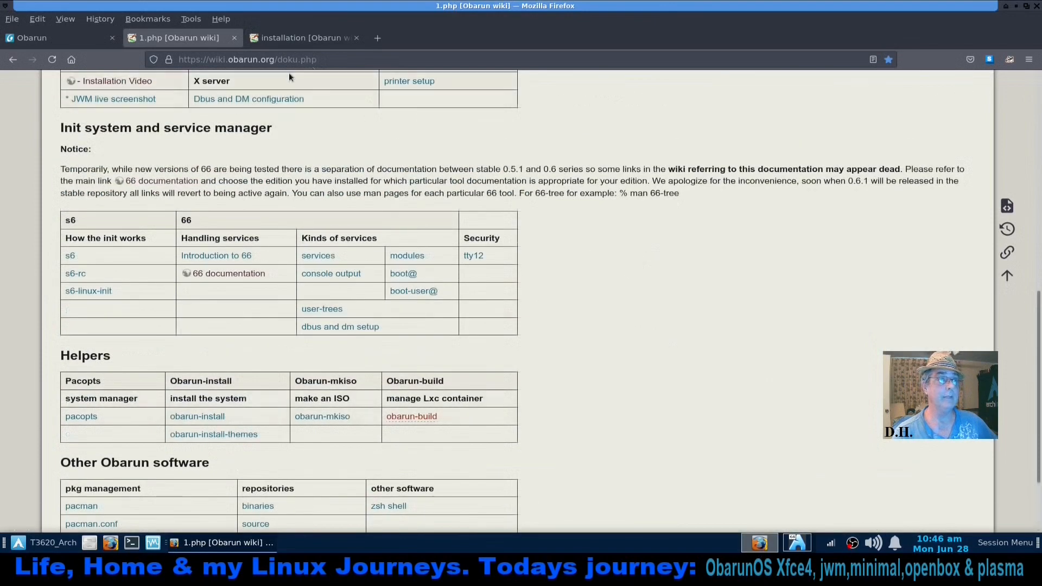
# Read the wiki's installation page, covering the obarun-install instructions, the main menu illustration and the explanations of its numbered options
pyautogui.click(299, 39)
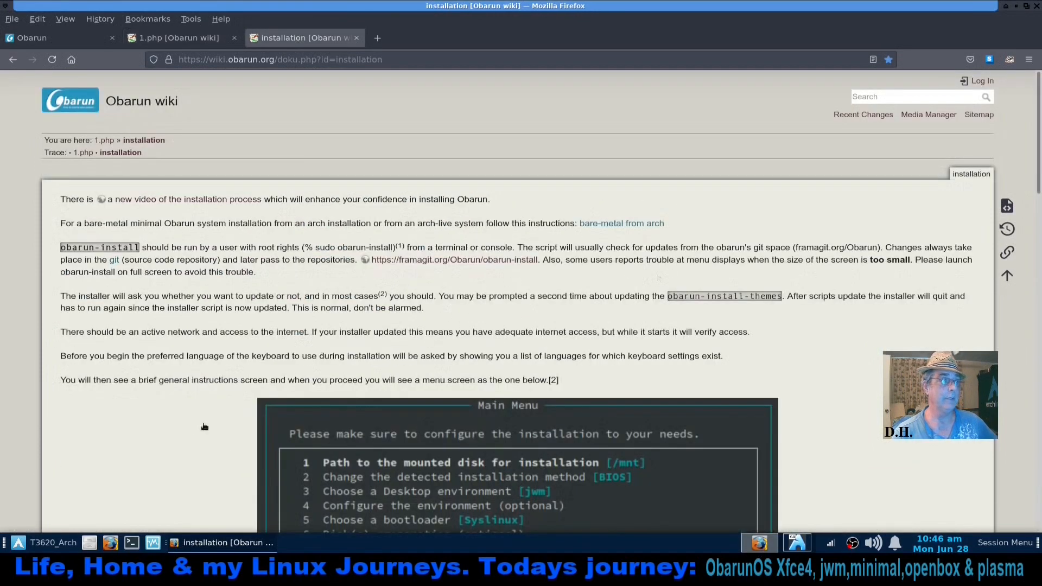
pyautogui.scroll(-3, 204, 427)
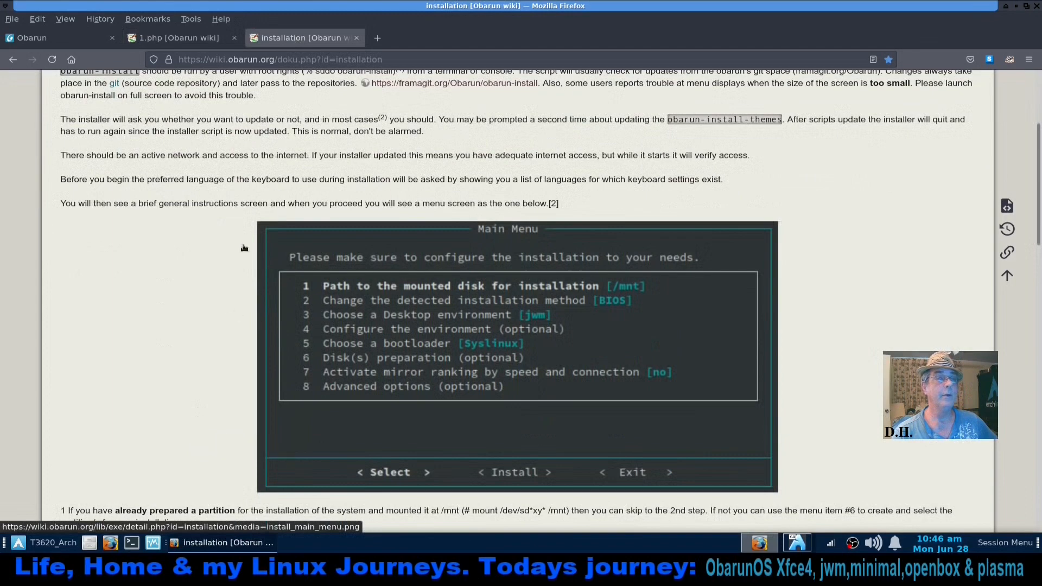
pyautogui.scroll(2, 283, 186)
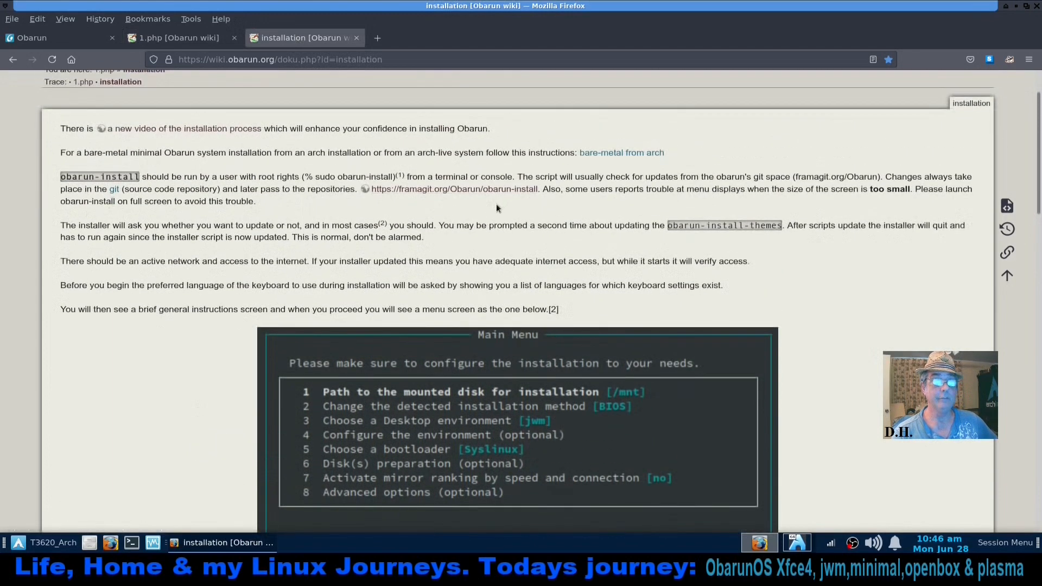
pyautogui.scroll(-1, 496, 208)
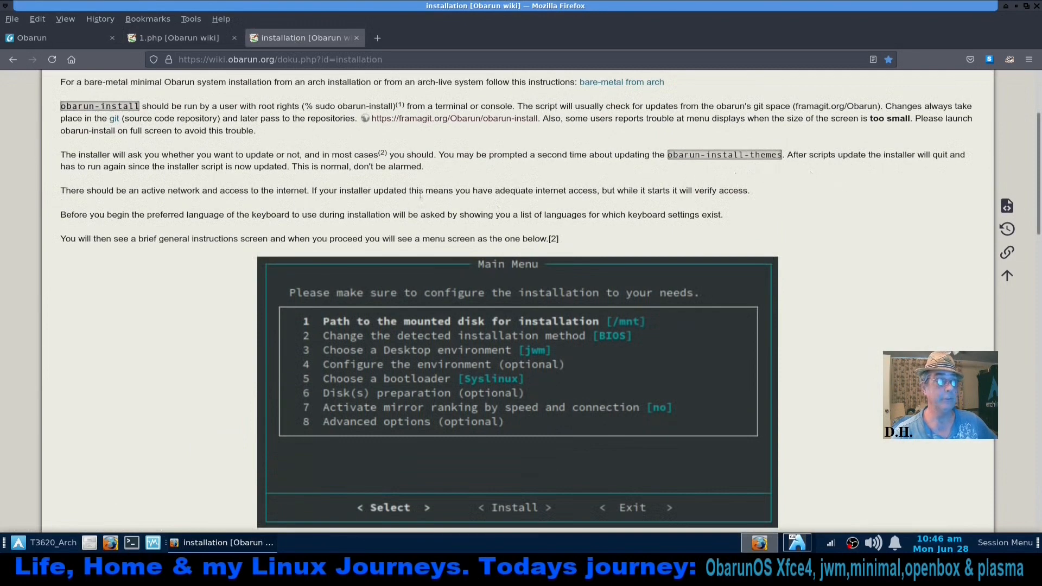
pyautogui.scroll(-2, 199, 366)
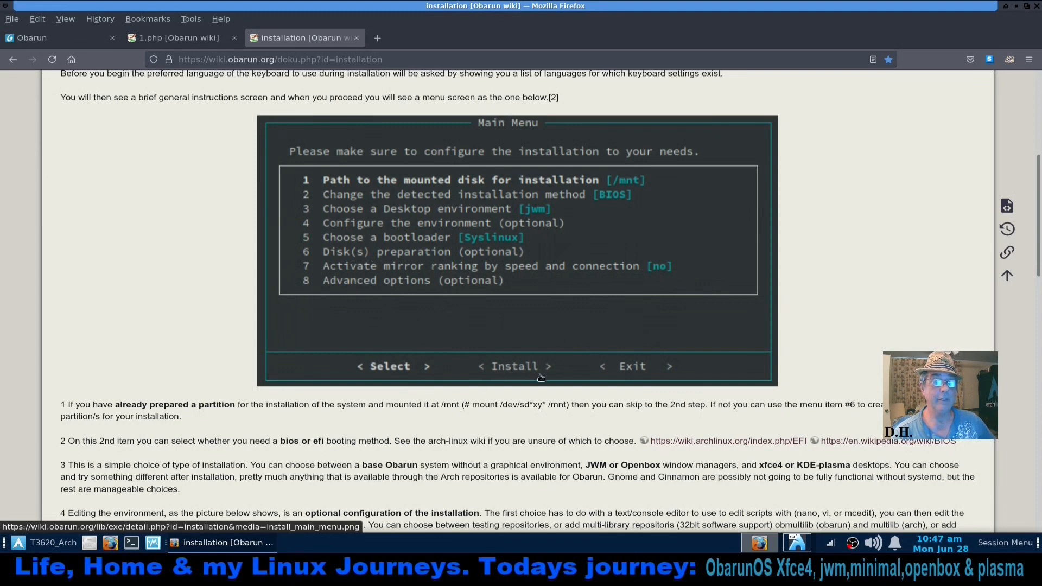
pyautogui.scroll(-5, 569, 323)
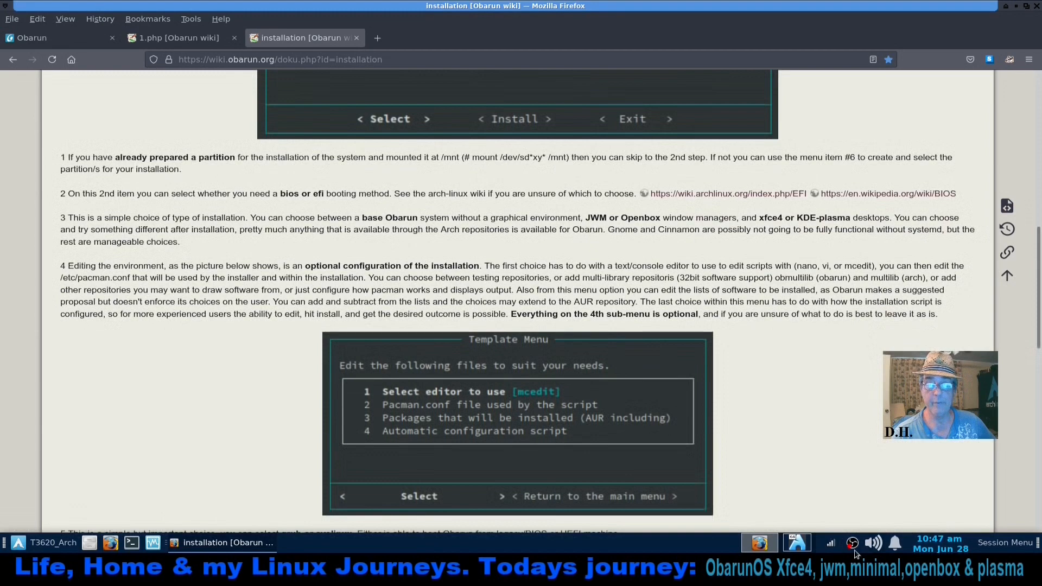
# Switch to the VirtualBox virtual machine and enter and repeat the root user's password in the installer
pyautogui.click(801, 549)
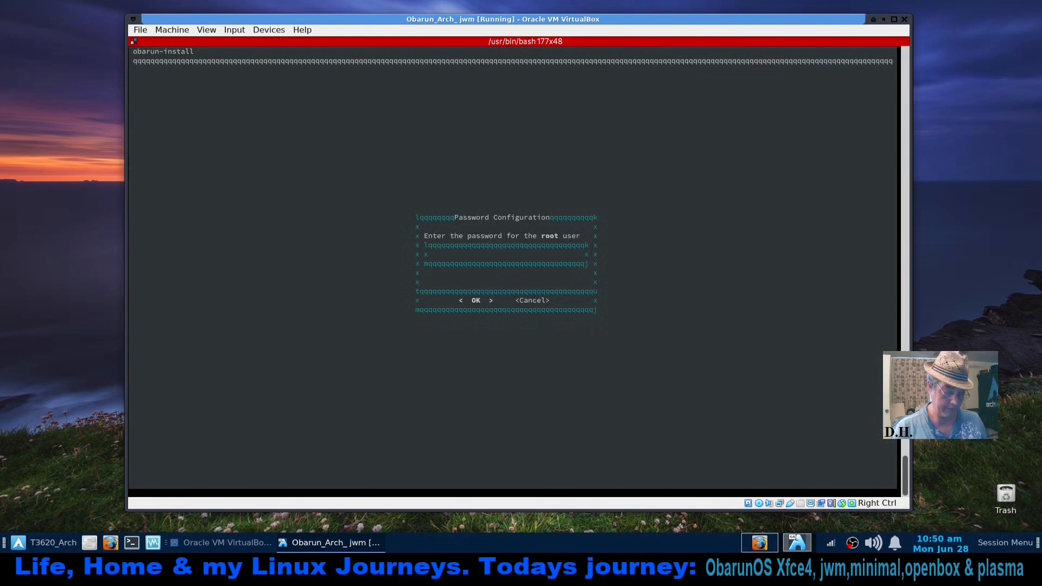
pyautogui.press('Return')
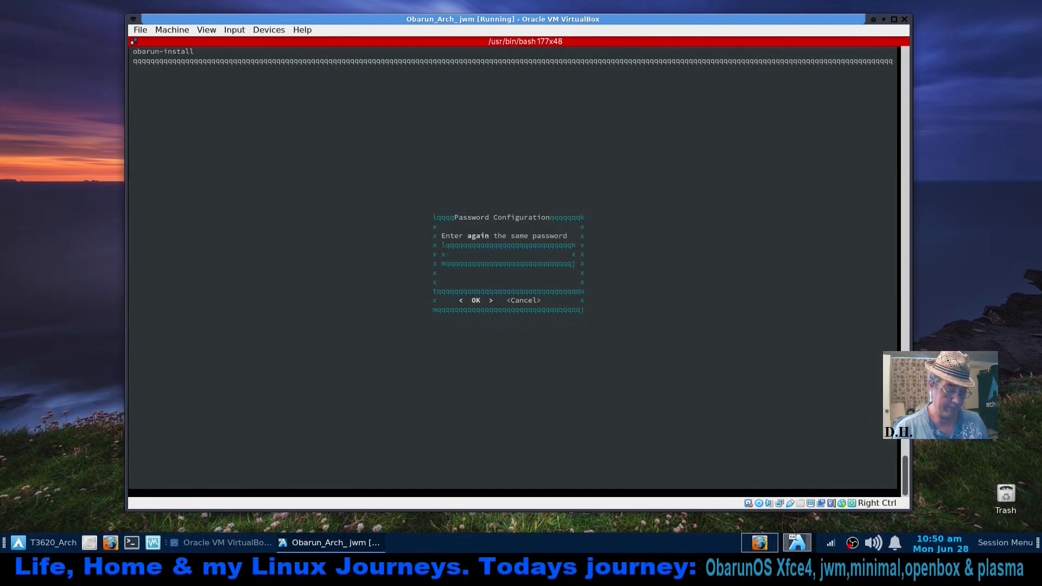
pyautogui.press('Return')
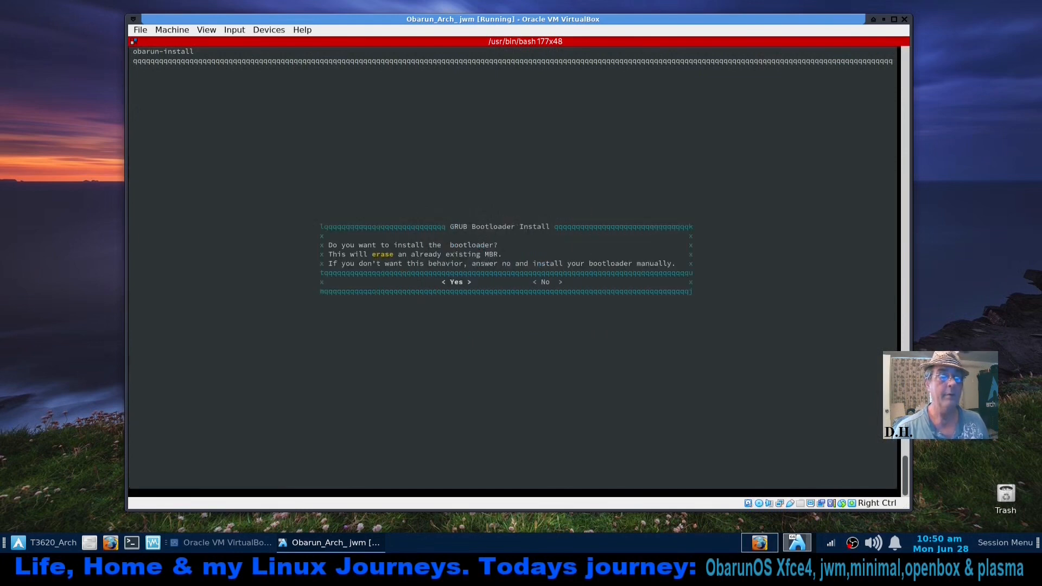
# Install the GRUB bootloader with /dev/sda2 as the boot partition and decline manual editing of grub.cfg
pyautogui.press('Return')
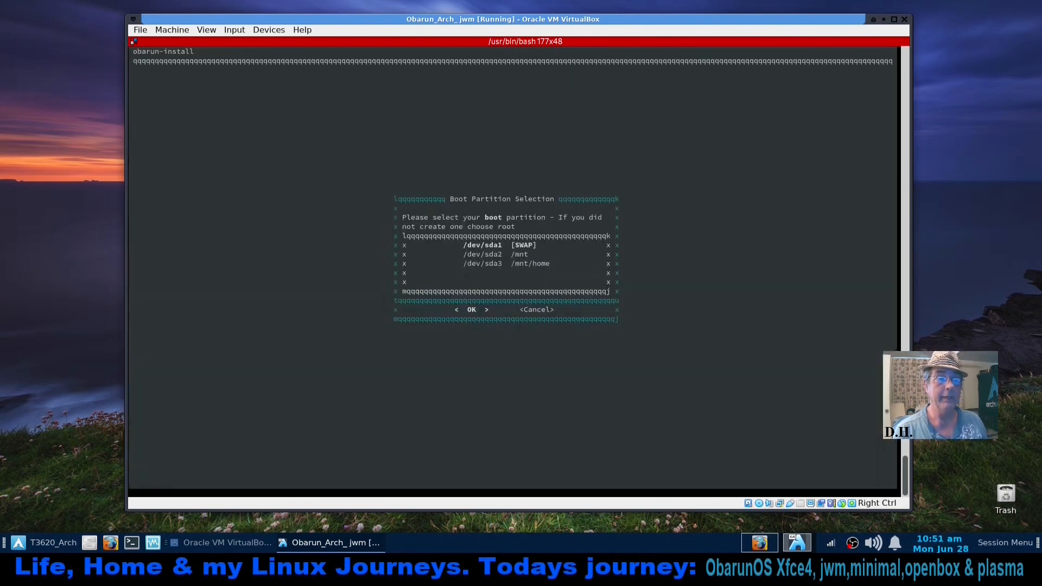
pyautogui.press('Down')
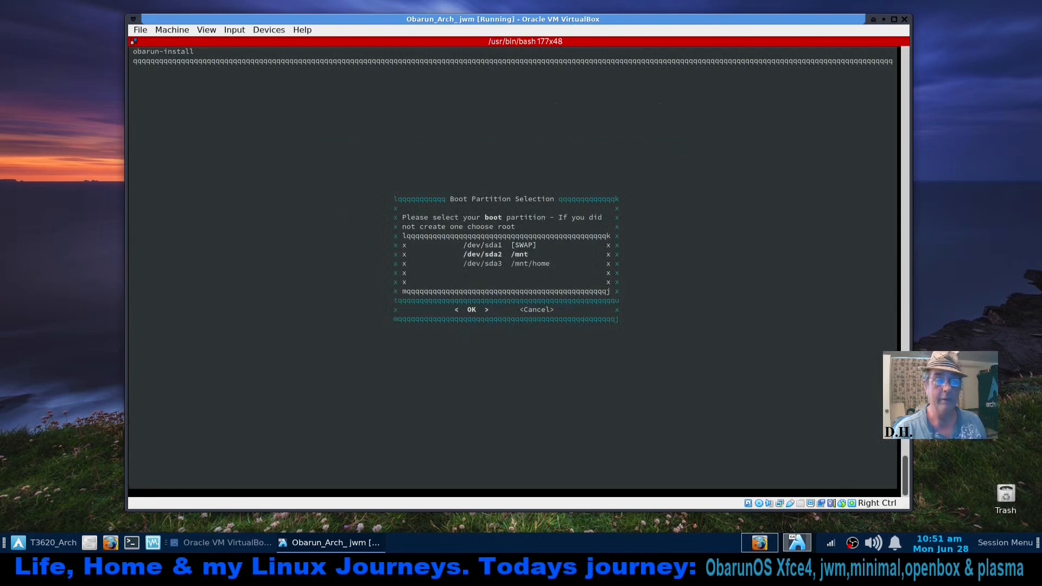
pyautogui.press('Return')
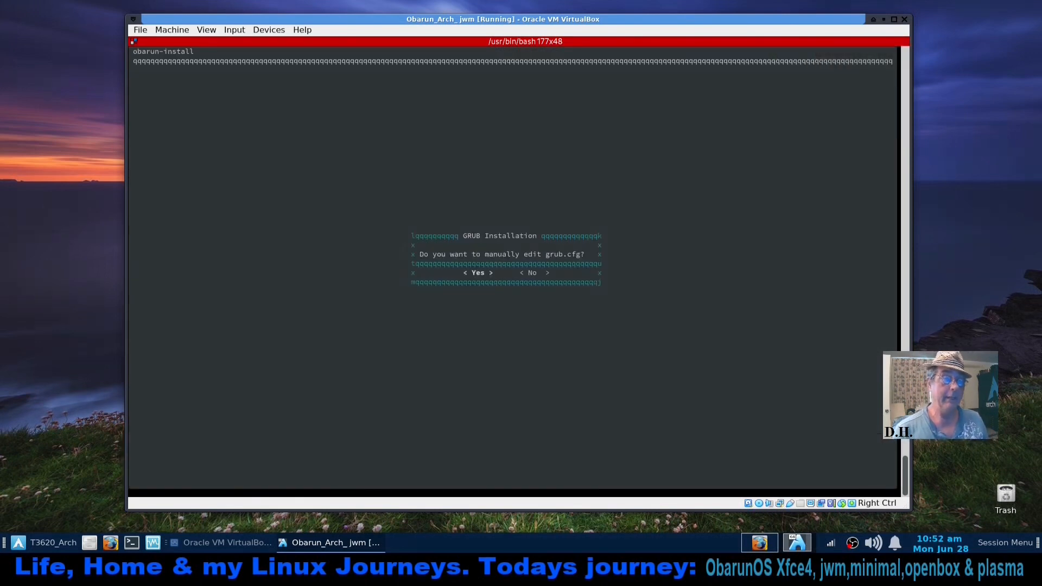
pyautogui.press('Right')
pyautogui.press('Return')
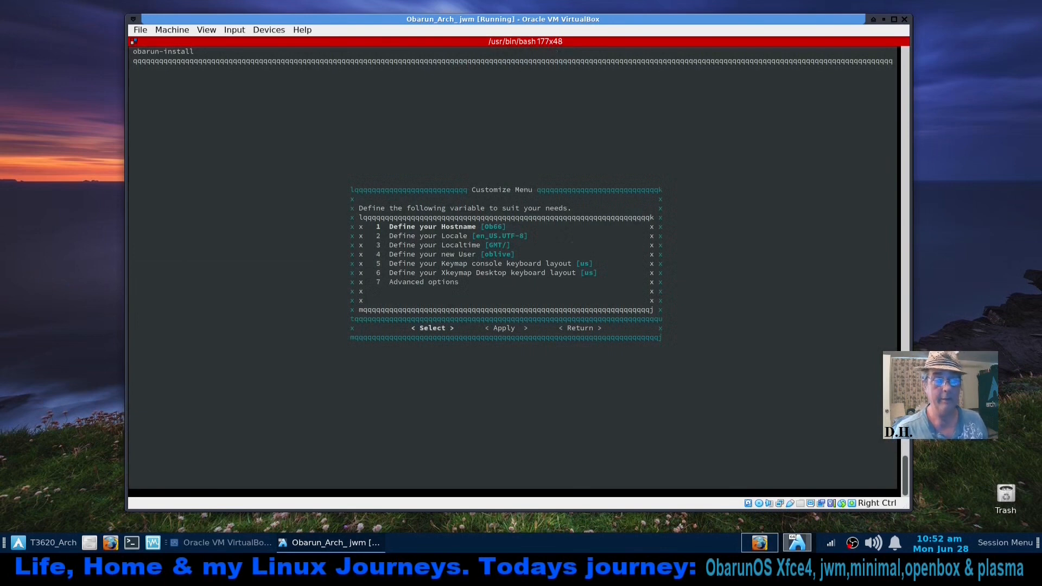
# Set the new system's hostname to ObarunOS
pyautogui.press('Return')
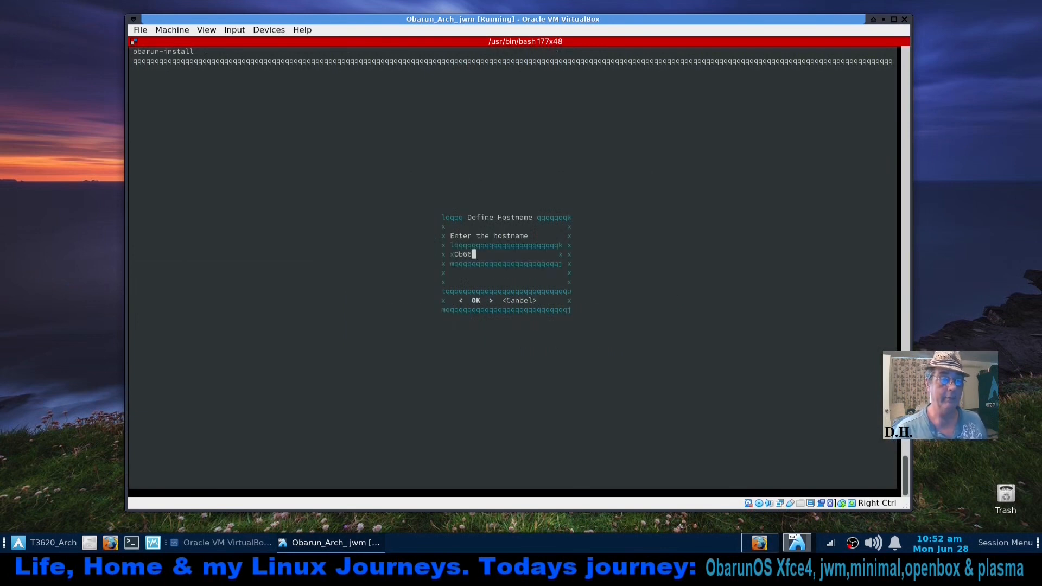
pyautogui.press('BackSpace')
pyautogui.press('BackSpace')
pyautogui.press('BackSpace')
pyautogui.press('BackSpace')
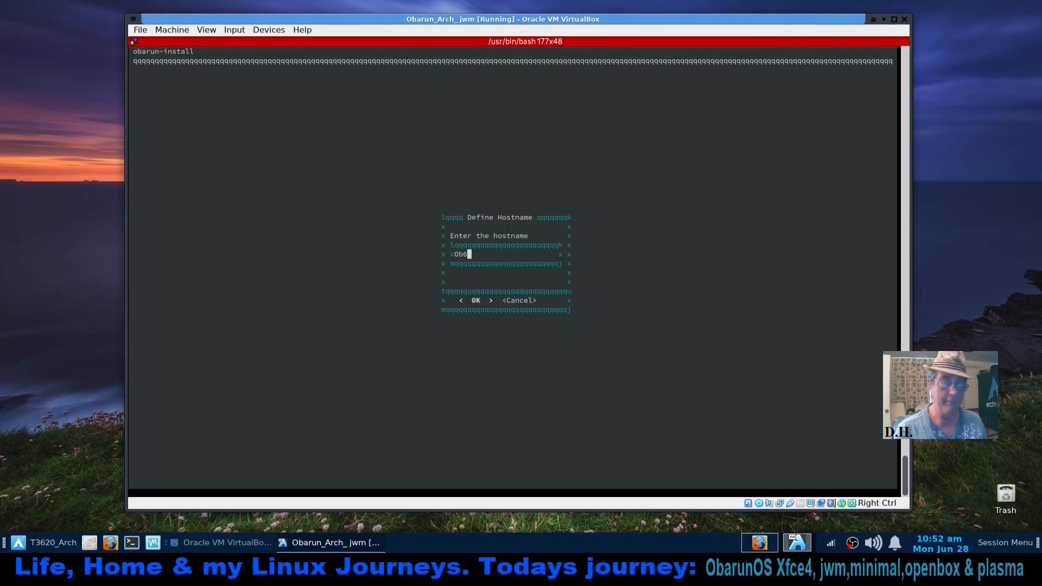
pyautogui.write('O')
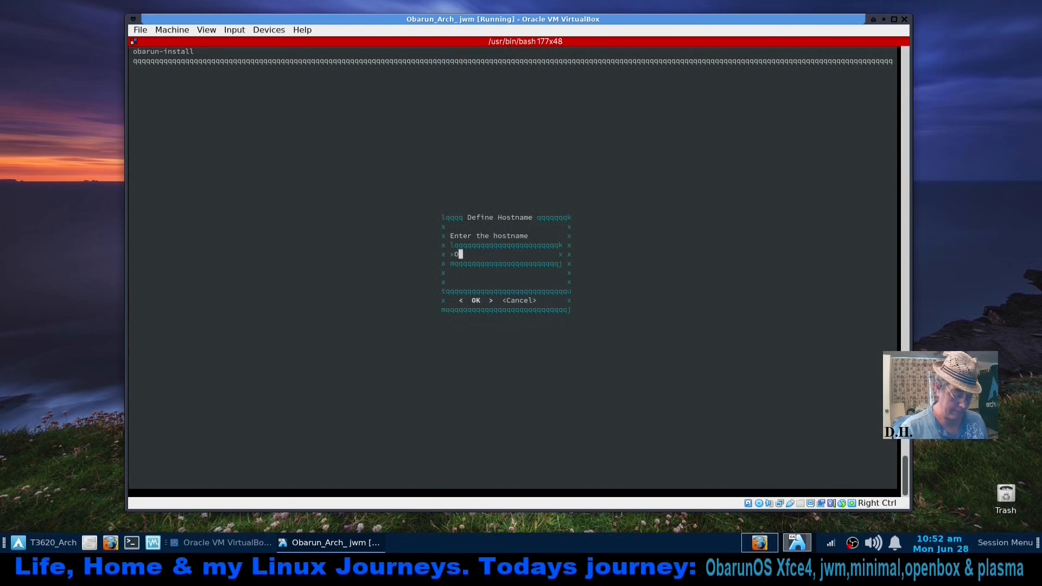
pyautogui.write('barun')
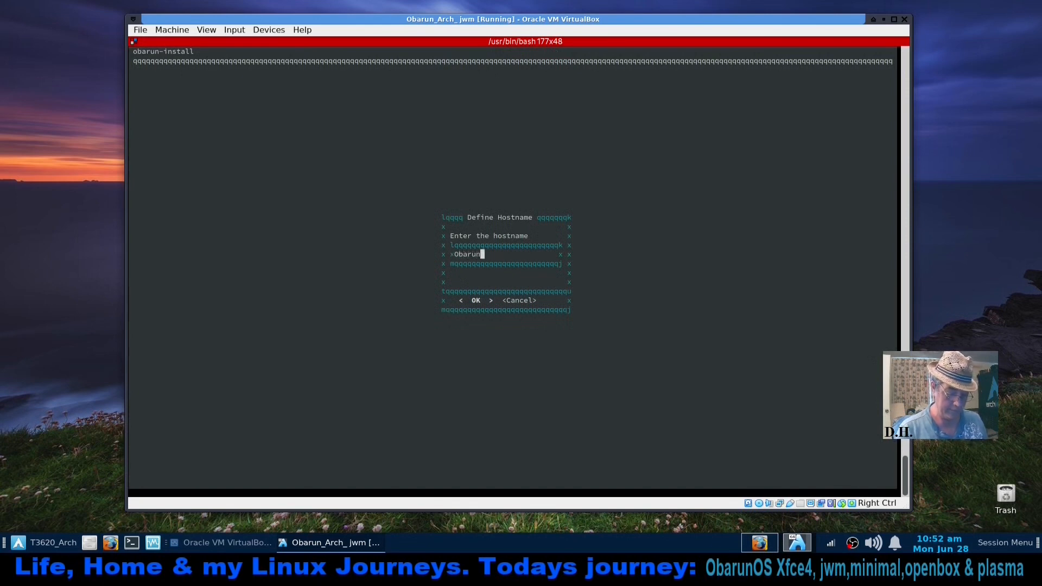
pyautogui.write('OS')
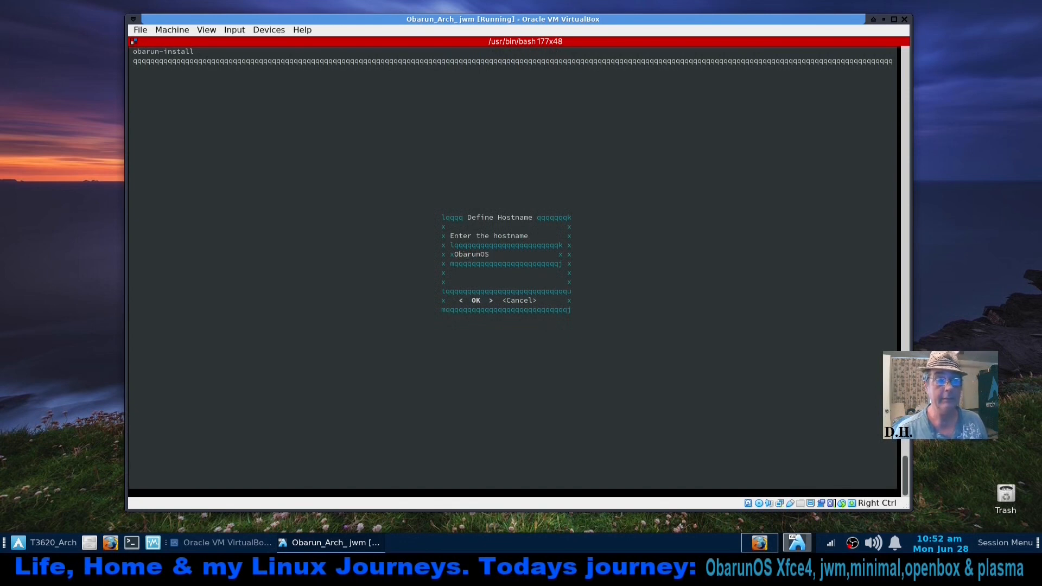
pyautogui.press('Return')
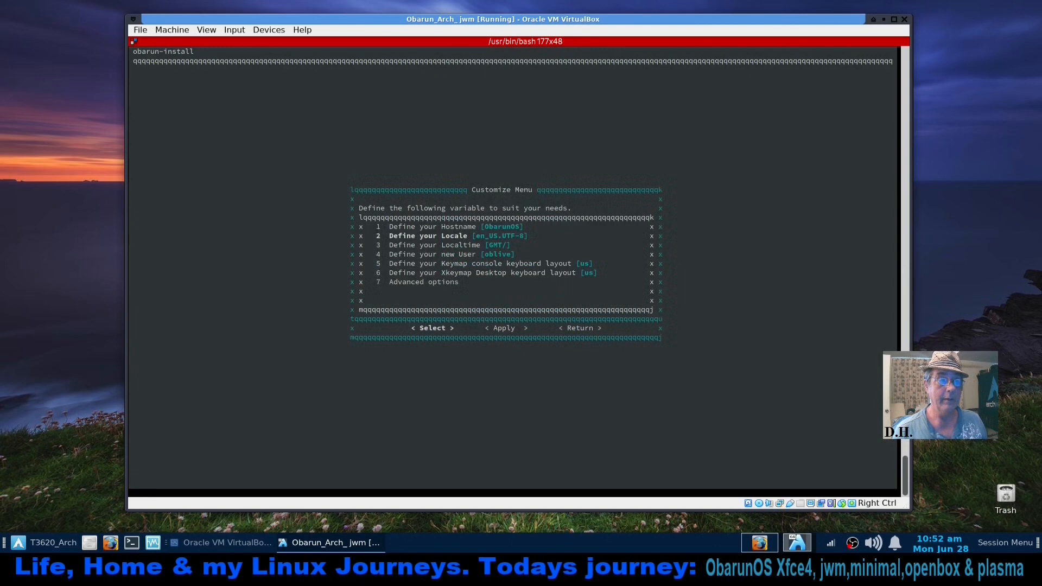
# Set the new system's local time to America/Chicago
pyautogui.press('Down')
pyautogui.press('Down')
pyautogui.press('Up')
pyautogui.press('Return')
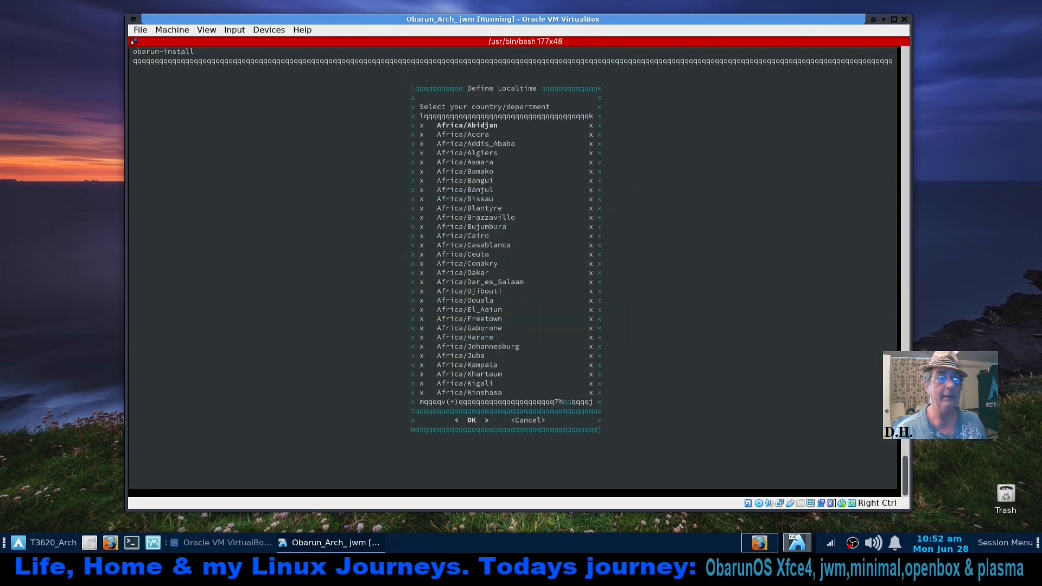
pyautogui.press('pagedown')
pyautogui.press('pagedown')
pyautogui.press('pagedown')
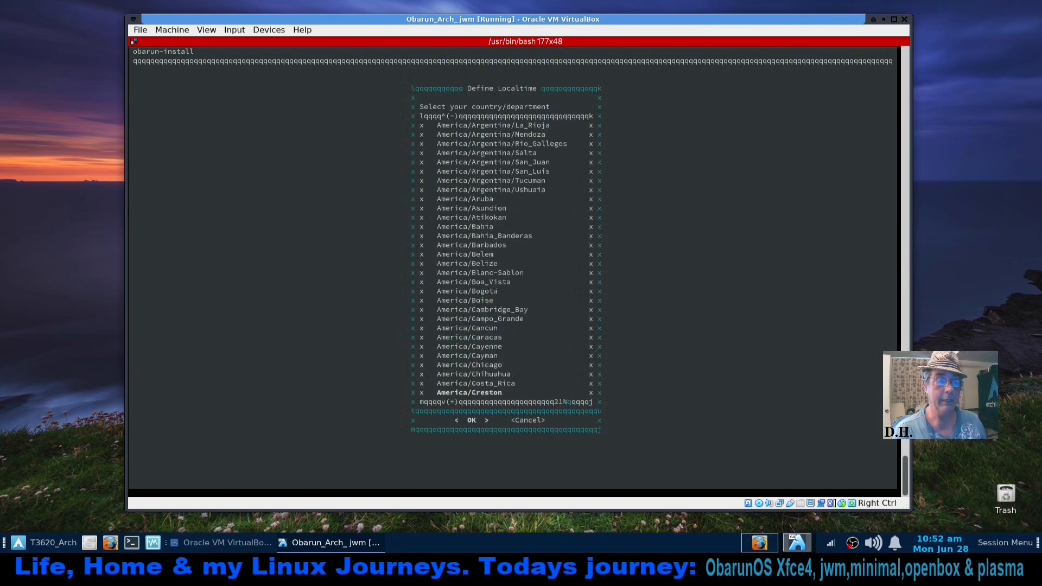
pyautogui.press('Up')
pyautogui.press('Up')
pyautogui.press('Up')
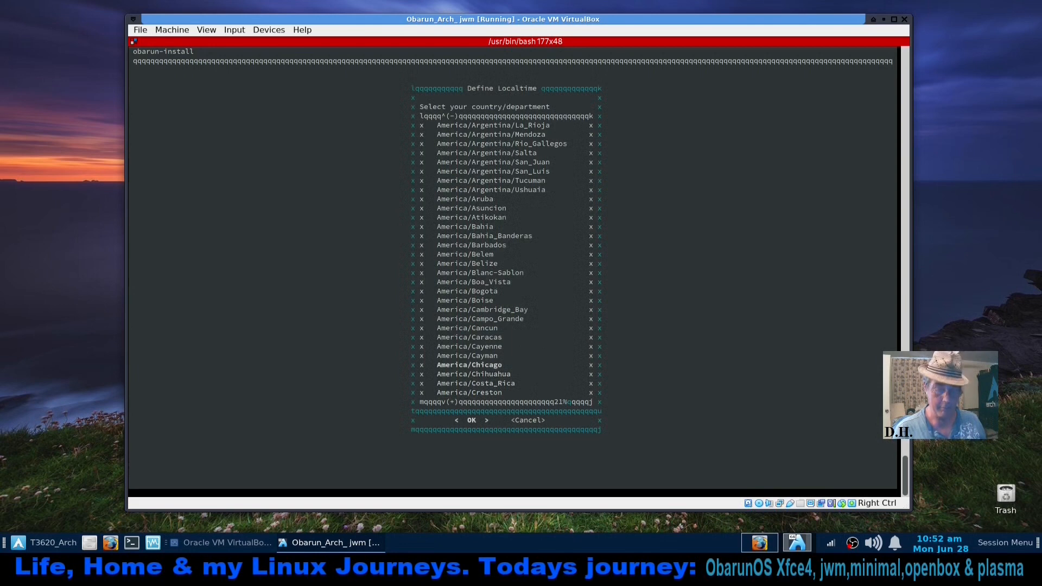
pyautogui.press('Return')
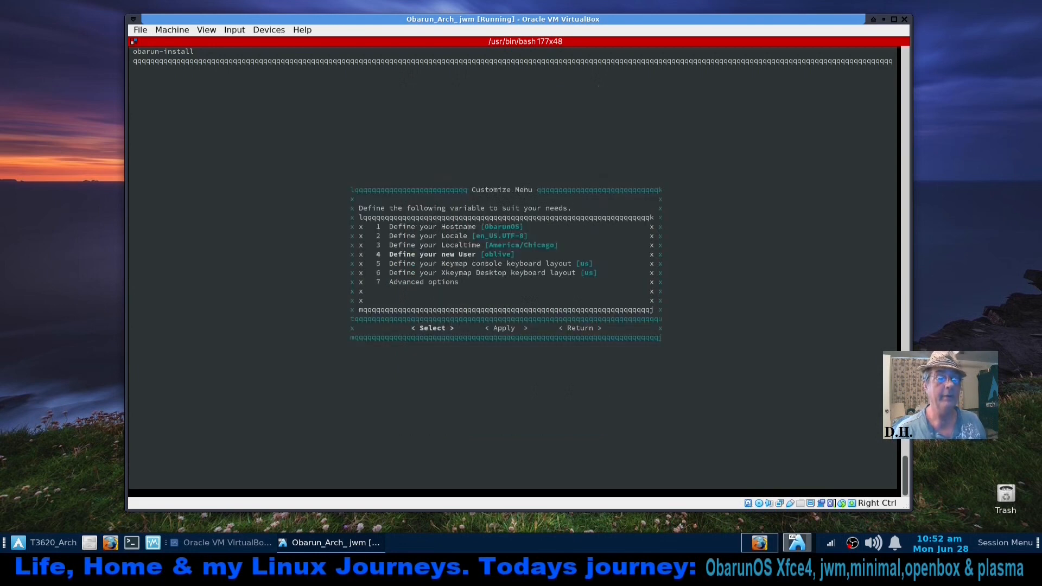
# Replace the default new user name with the user's own first name
pyautogui.press('Return')
pyautogui.press('BackSpace')
pyautogui.press('BackSpace')
pyautogui.press('BackSpace')
pyautogui.press('BackSpace')
pyautogui.press('BackSpace')
pyautogui.press('BackSpace')
pyautogui.write('denni')
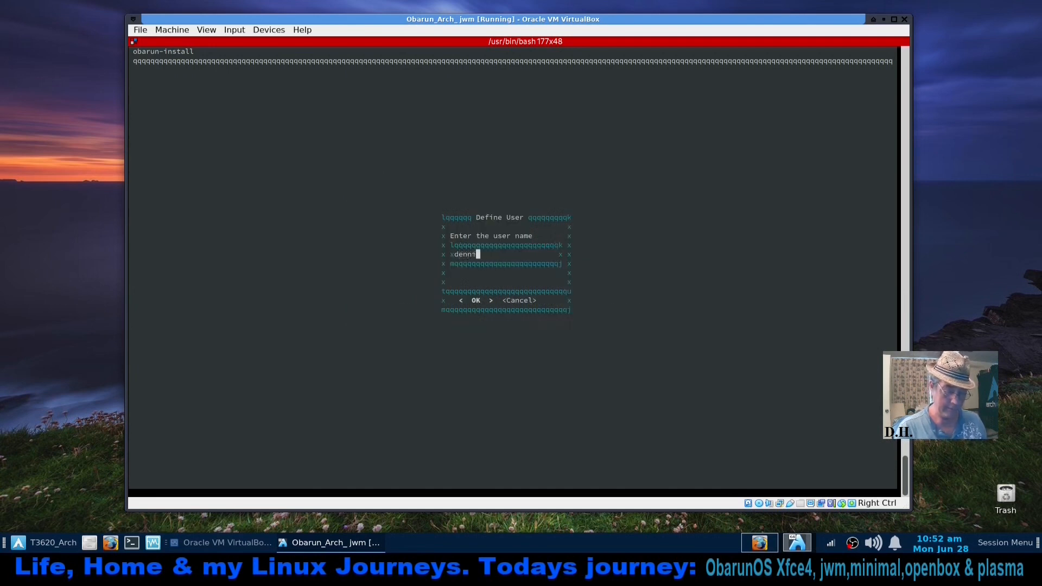
pyautogui.write('s')
pyautogui.press('Return')
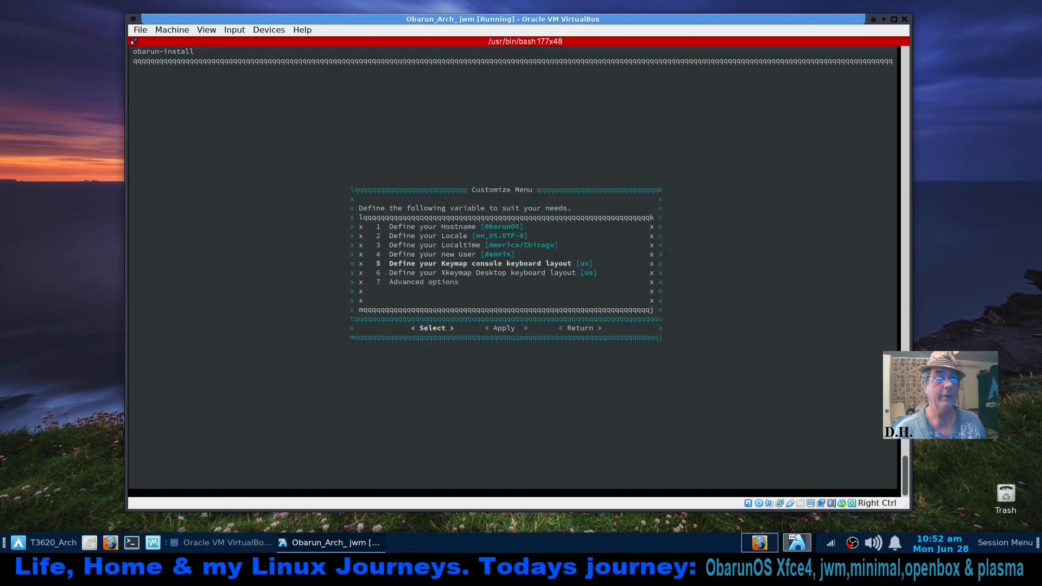
# Examine the advanced options of the system customization and return to the main customization list
pyautogui.press('Down')
pyautogui.press('Down')
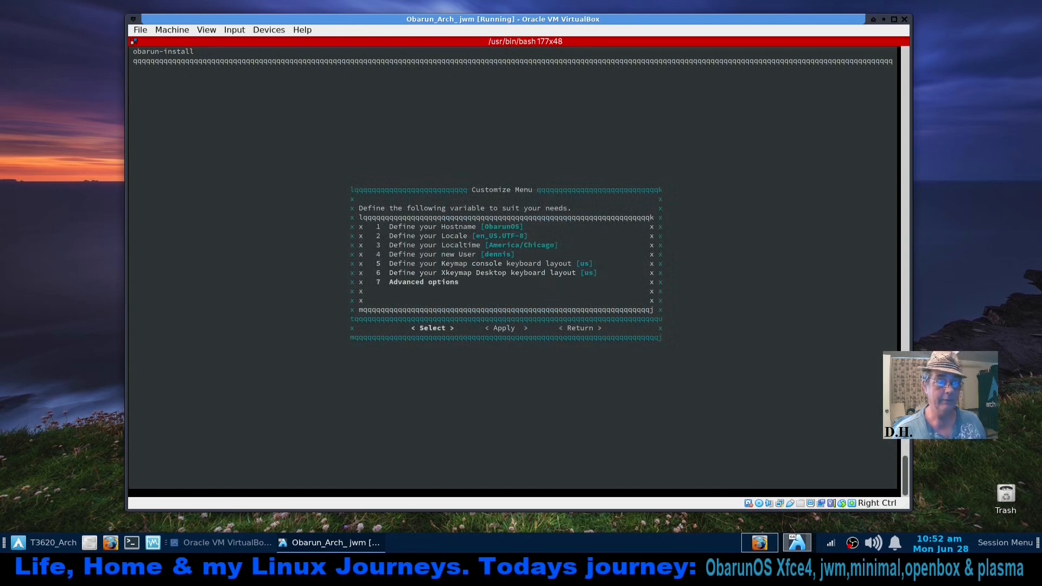
pyautogui.press('Return')
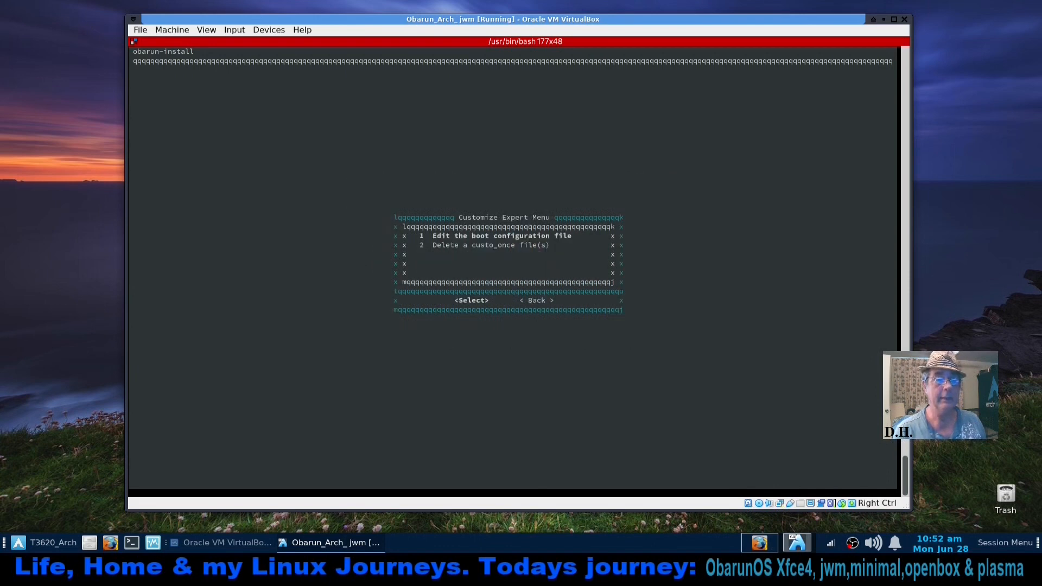
pyautogui.press('Tab')
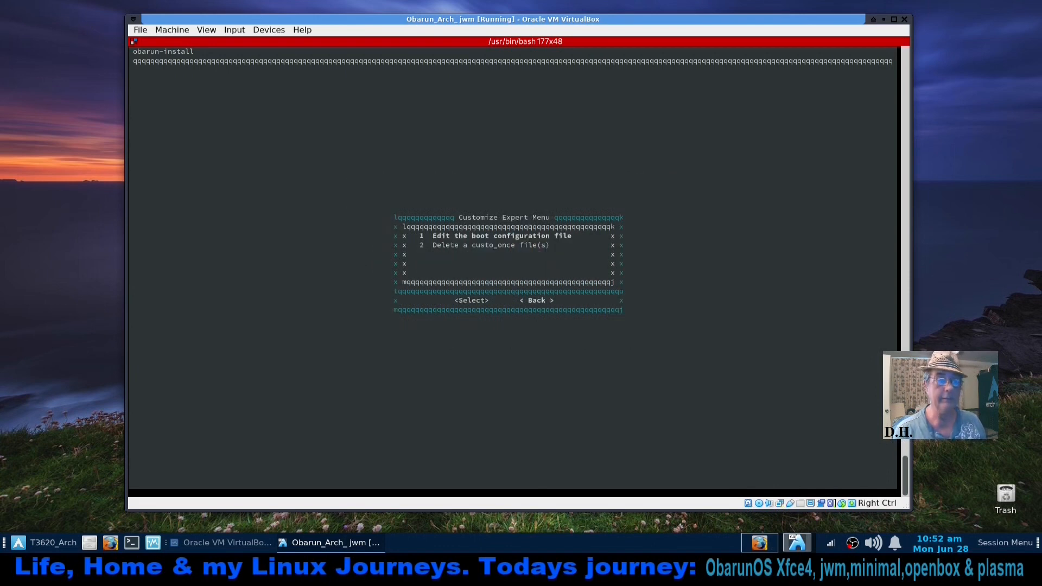
pyautogui.press('Return')
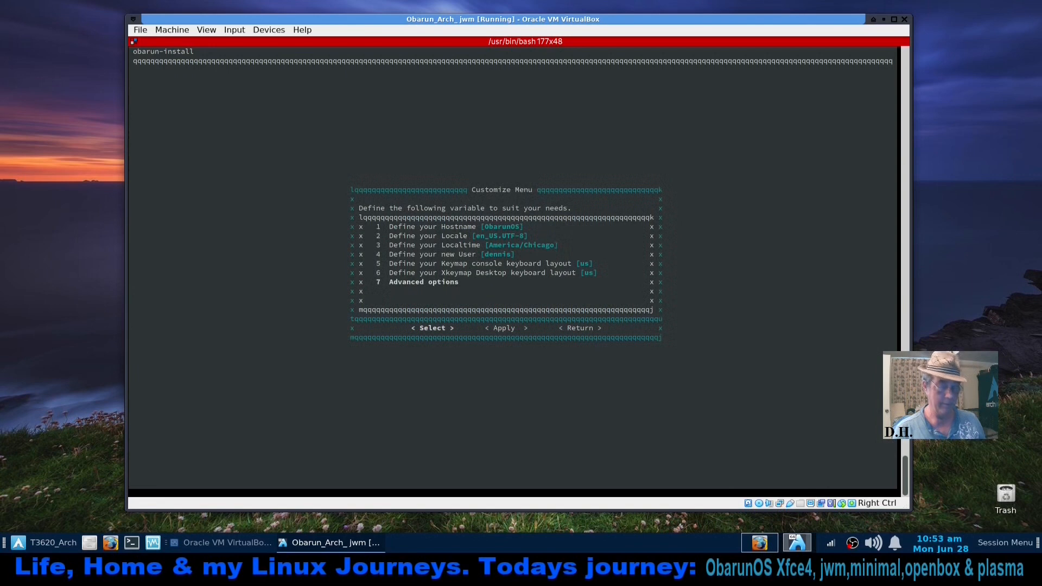
# Apply the system customization, entering and confirming the new user's password
pyautogui.press('Tab')
pyautogui.press('Return')
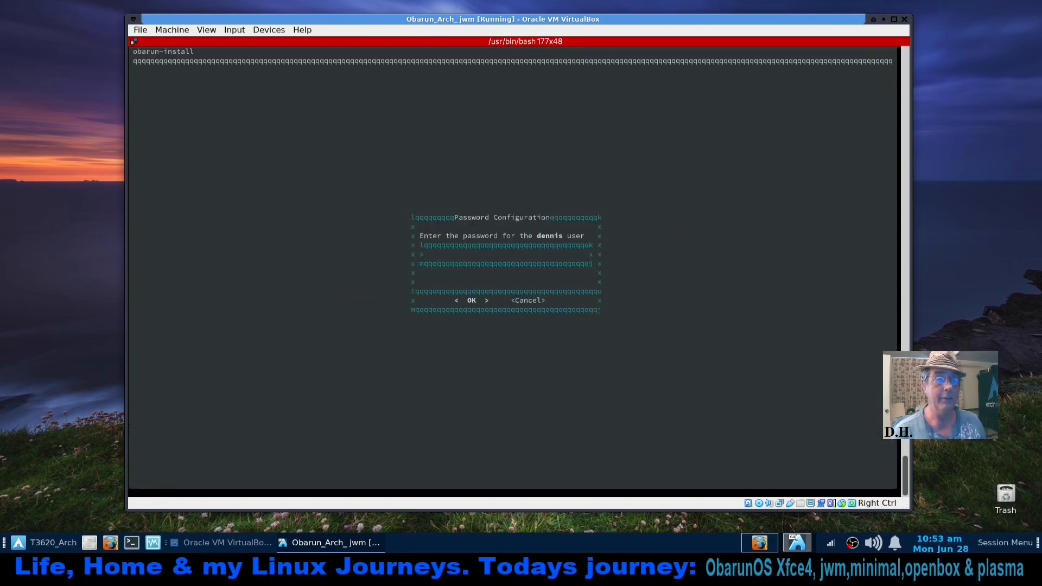
pyautogui.press('Return')
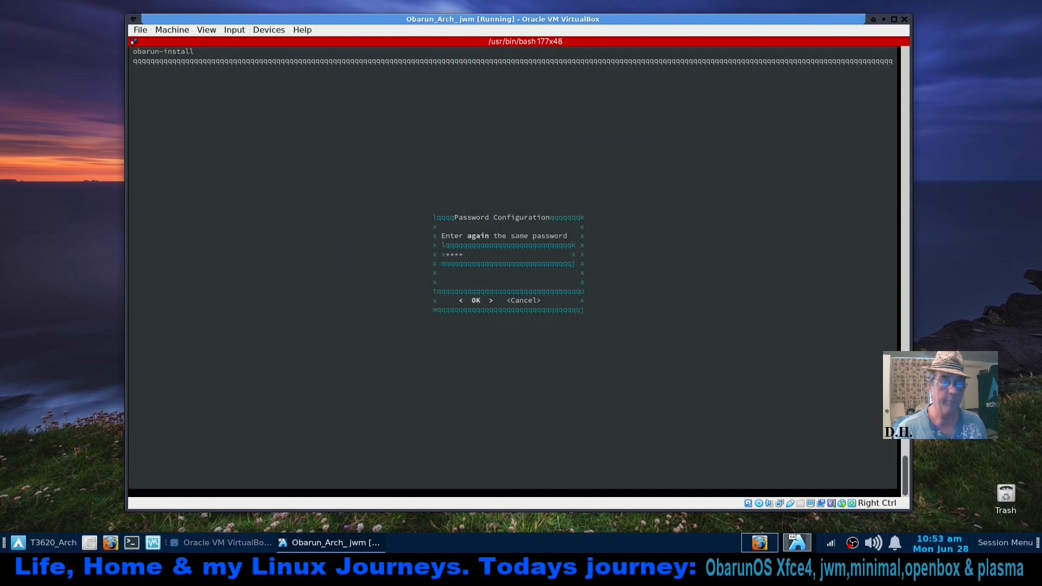
pyautogui.write('****')
pyautogui.press('Return')
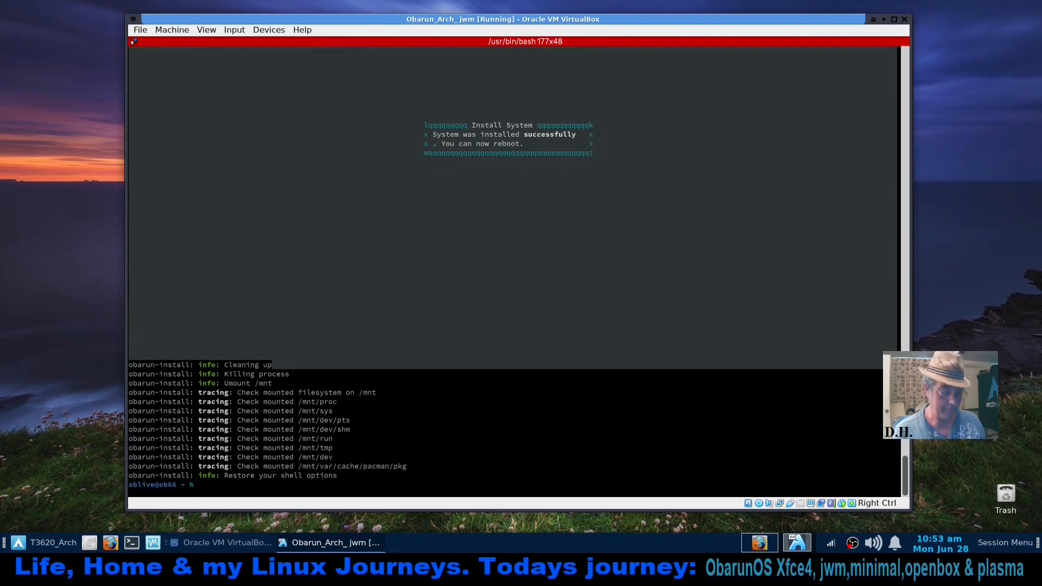
# Power off the live installation system with sudo poweroff
pyautogui.write('sudo')
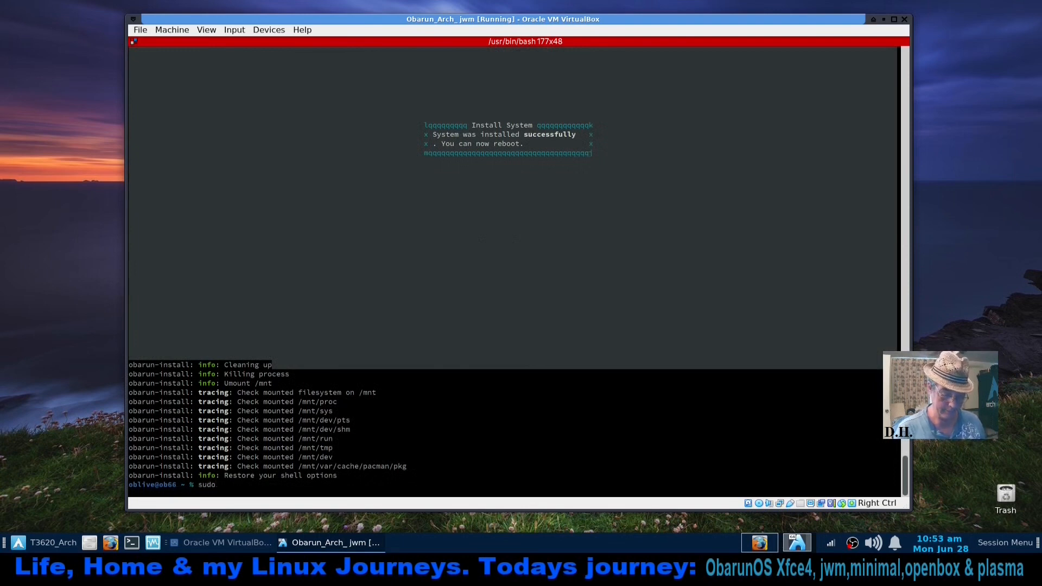
pyautogui.write(' poweroff')
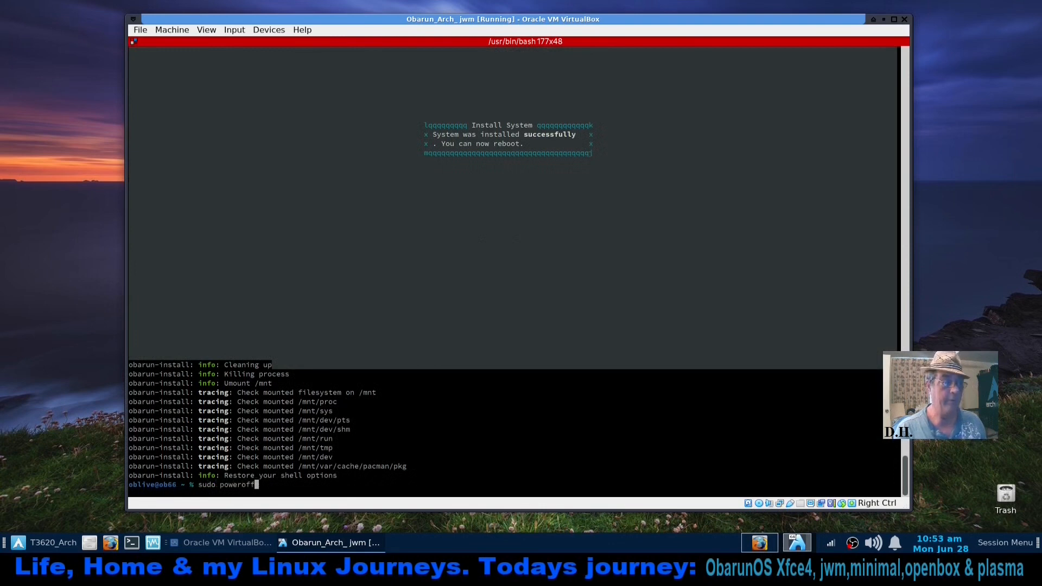
pyautogui.press('Return')
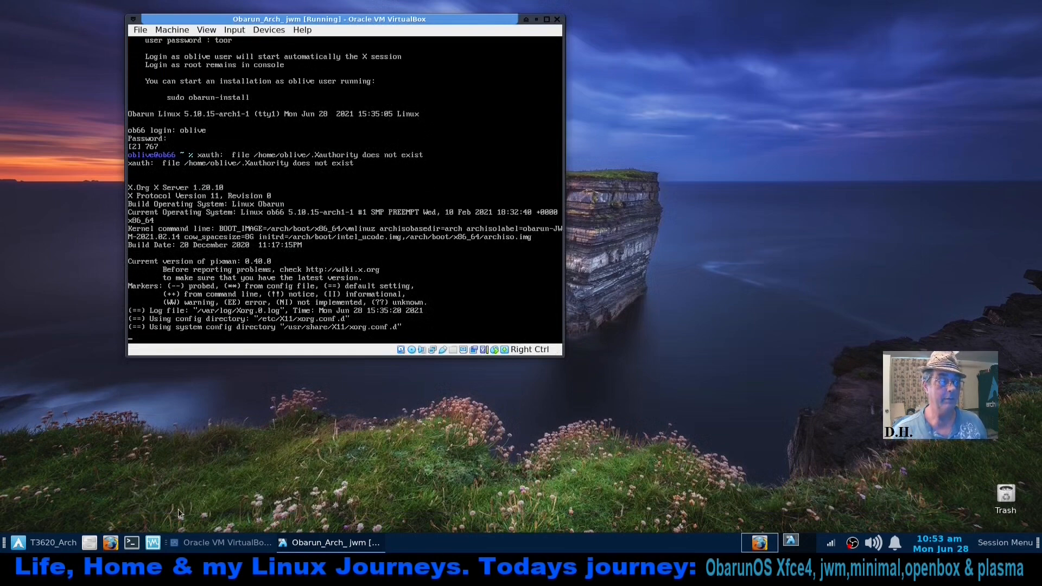
# Remove the obarun-JWM ISO from the virtual optical drive of Obarun_Arch_ jwm and start that virtual machine
pyautogui.click(225, 546)
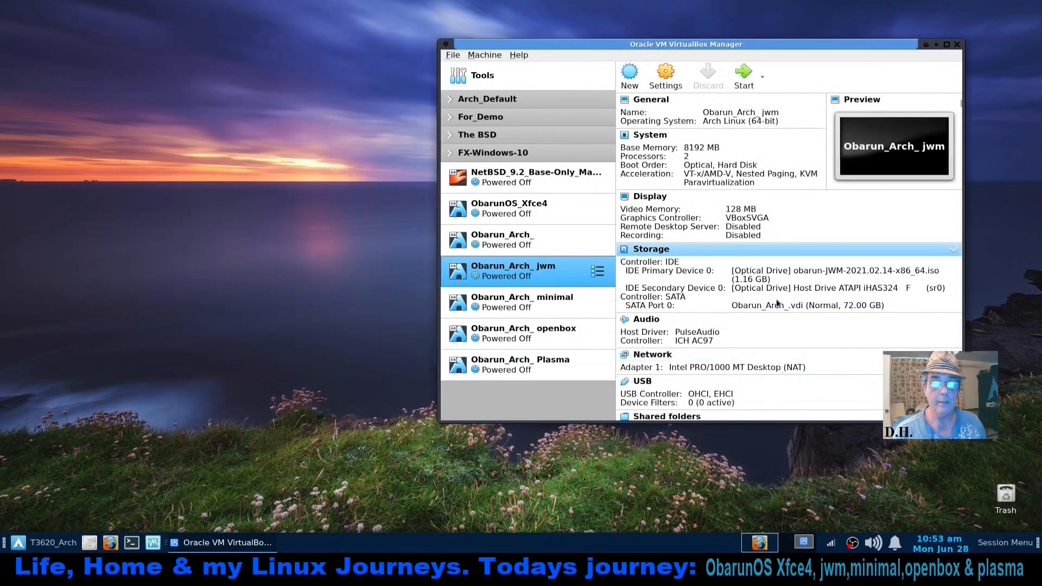
pyautogui.moveTo(851, 43); pyautogui.dragTo(677, 64)
pyautogui.click(625, 292)
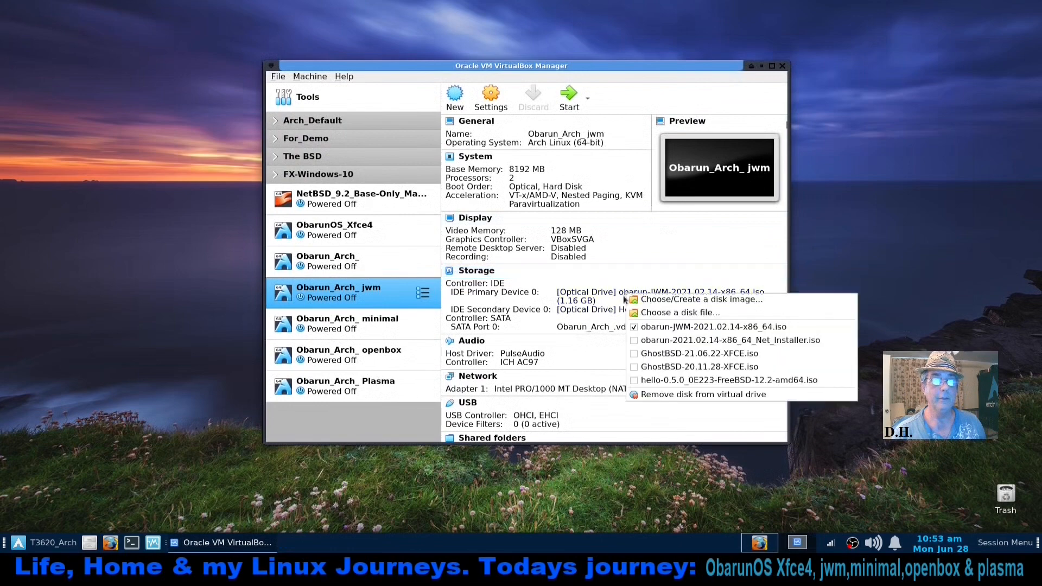
pyautogui.click(651, 394)
pyautogui.click(569, 94)
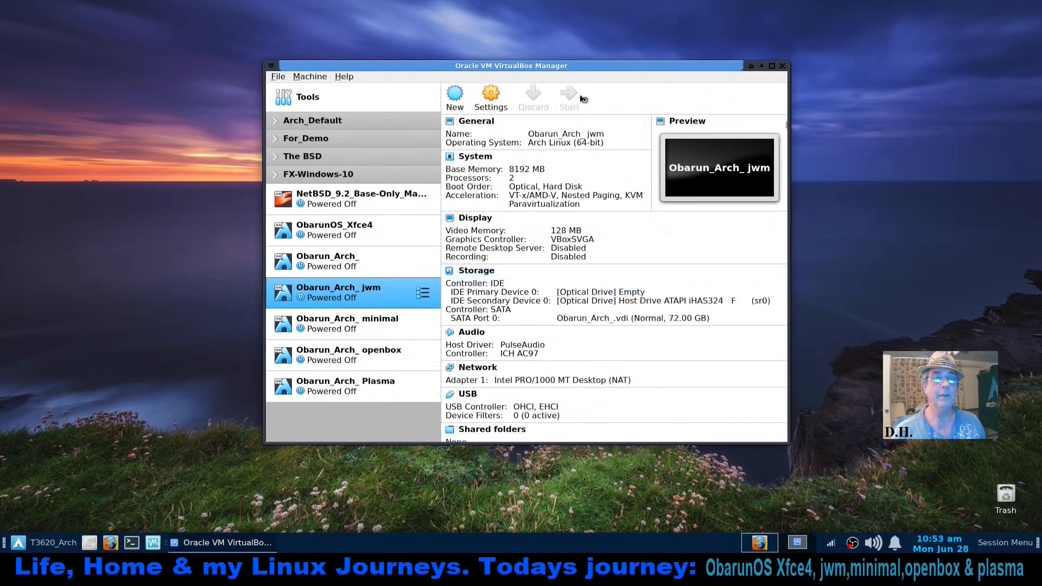
pyautogui.click(760, 69)
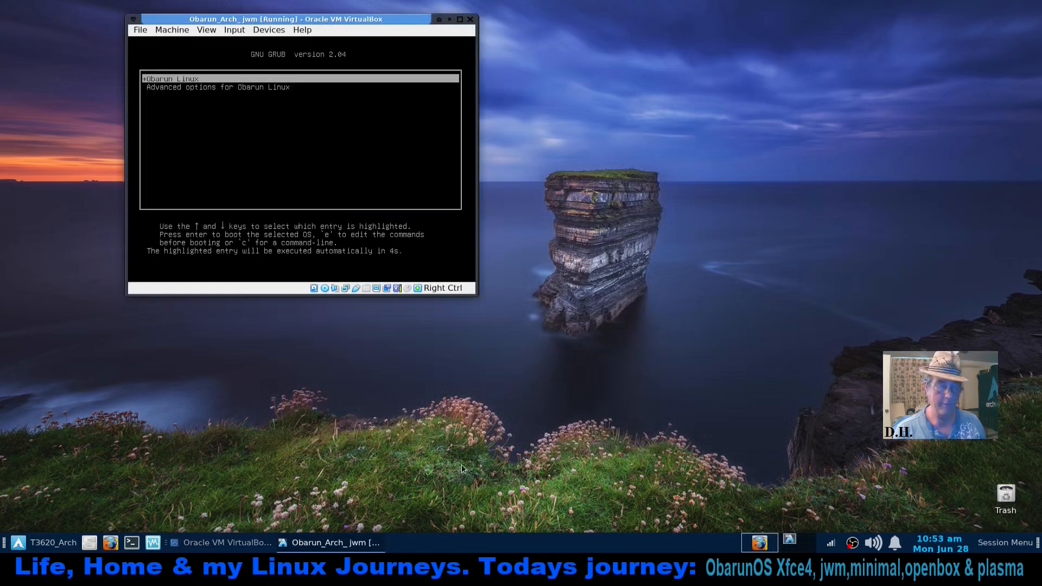
# Boot the Obarun Linux entry and log in at the console with the new user's name and password
pyautogui.press('Return')
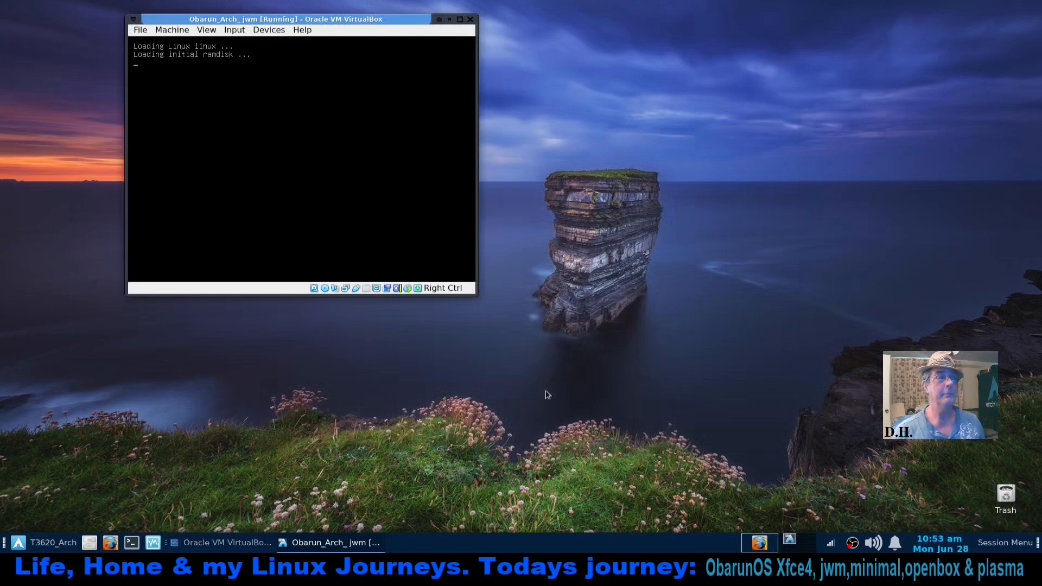
pyautogui.moveTo(407, 18); pyautogui.dragTo(544, 90)
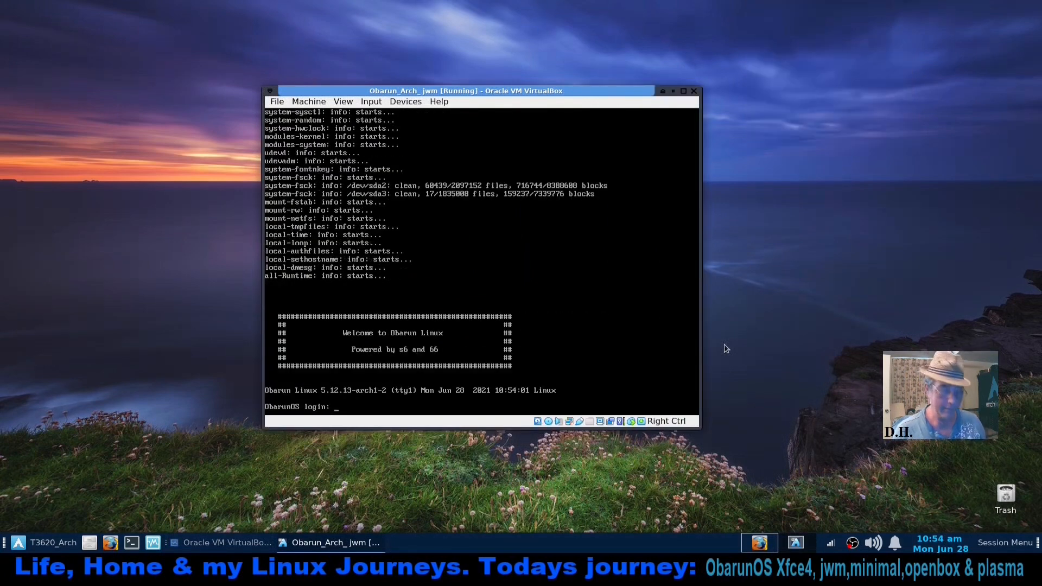
pyautogui.write('nni')
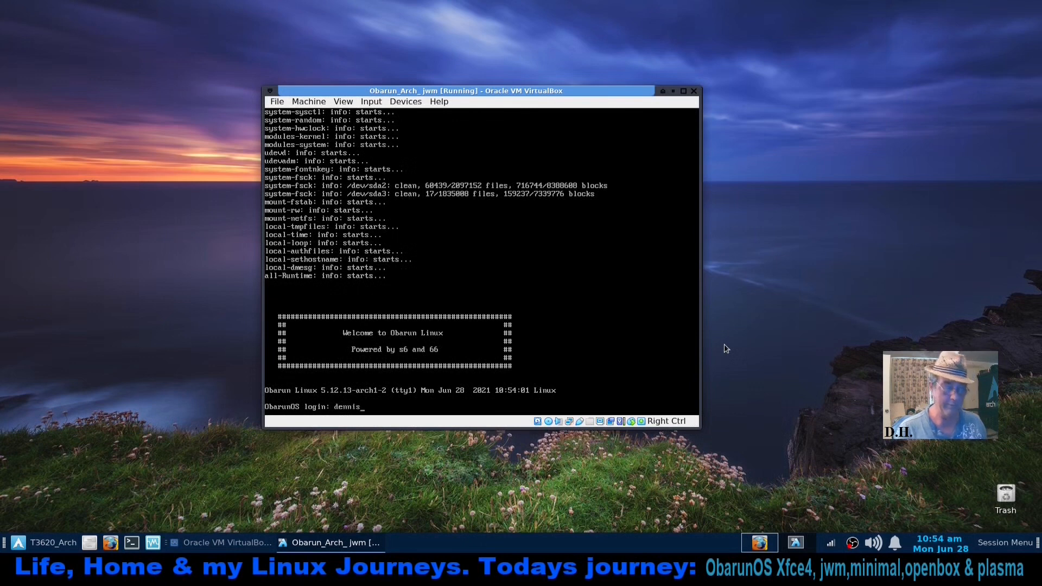
pyautogui.write('s')
pyautogui.press('Return')
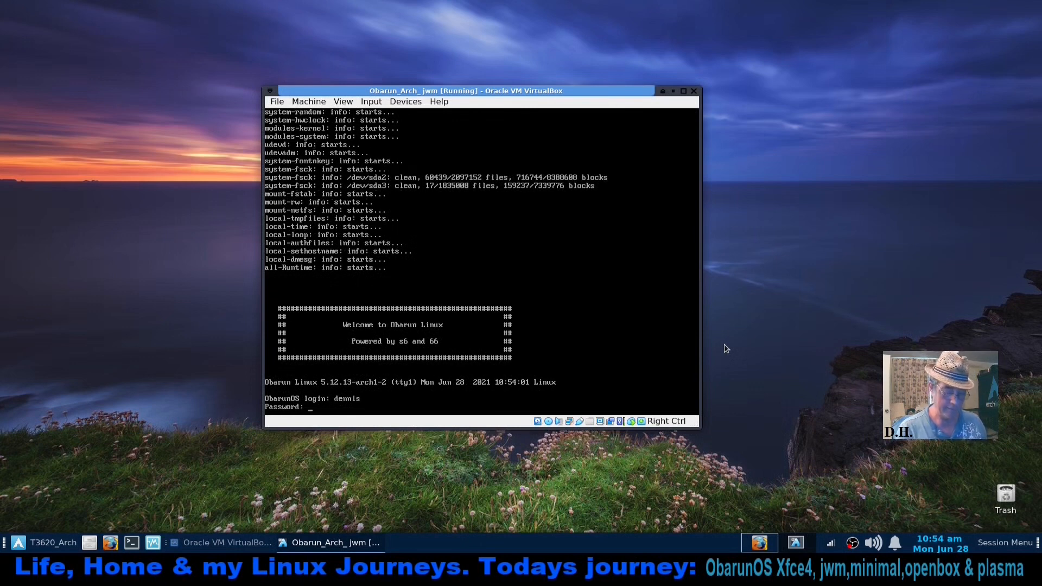
pyautogui.press('Return')
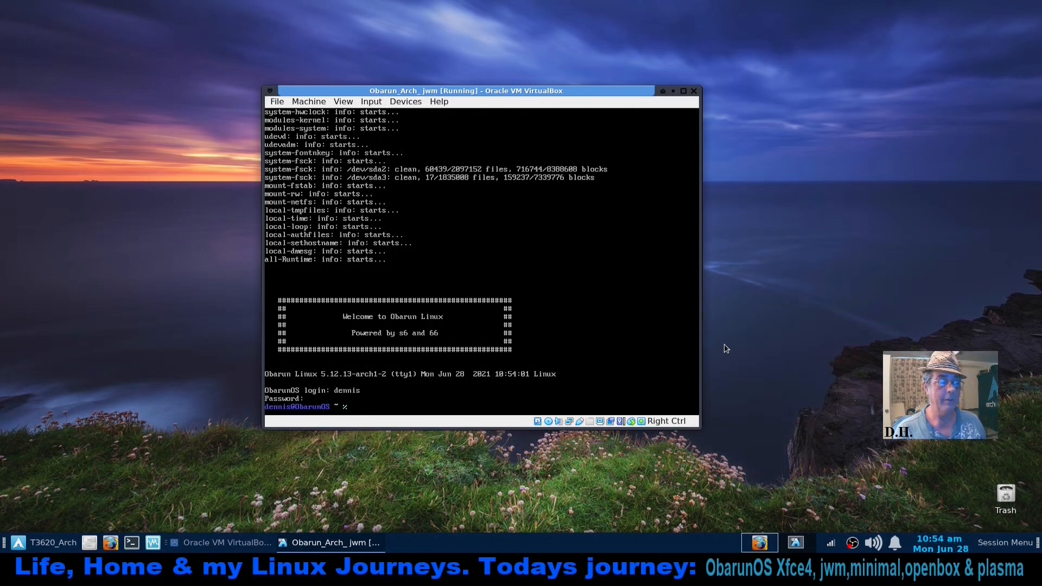
# Upgrade the whole system with sudo pacman -Syyu, authenticating with the user's password, and list the block devices with lsblk
pyautogui.write('sudo')
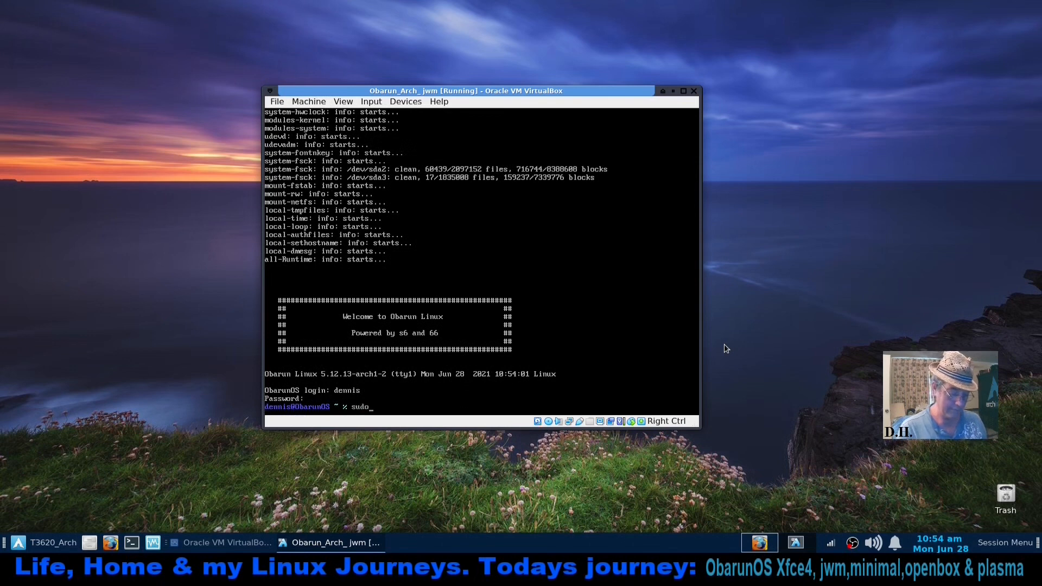
pyautogui.write(' pacman -Sy')
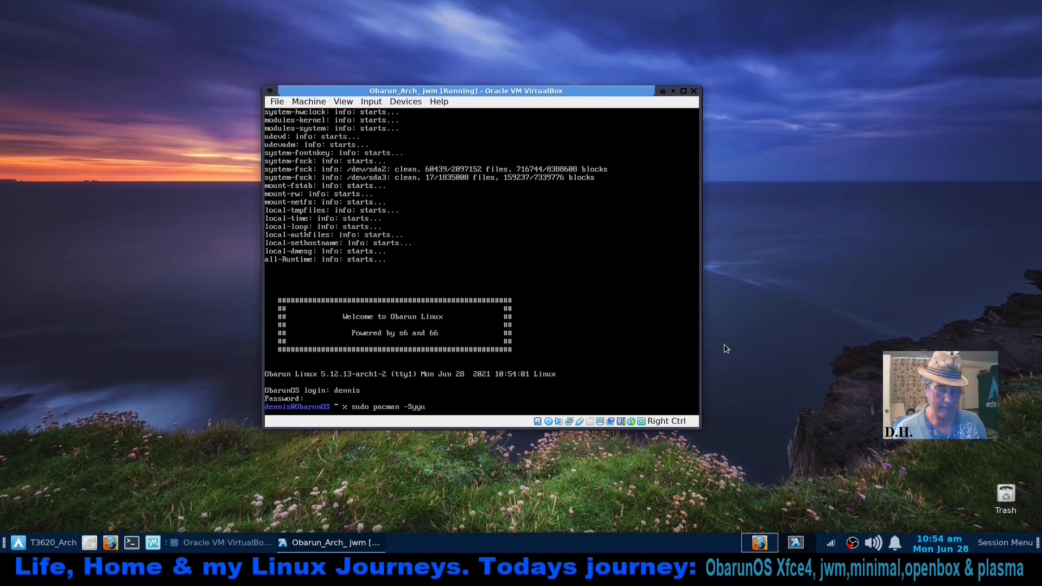
pyautogui.write('yu')
pyautogui.press('Return')
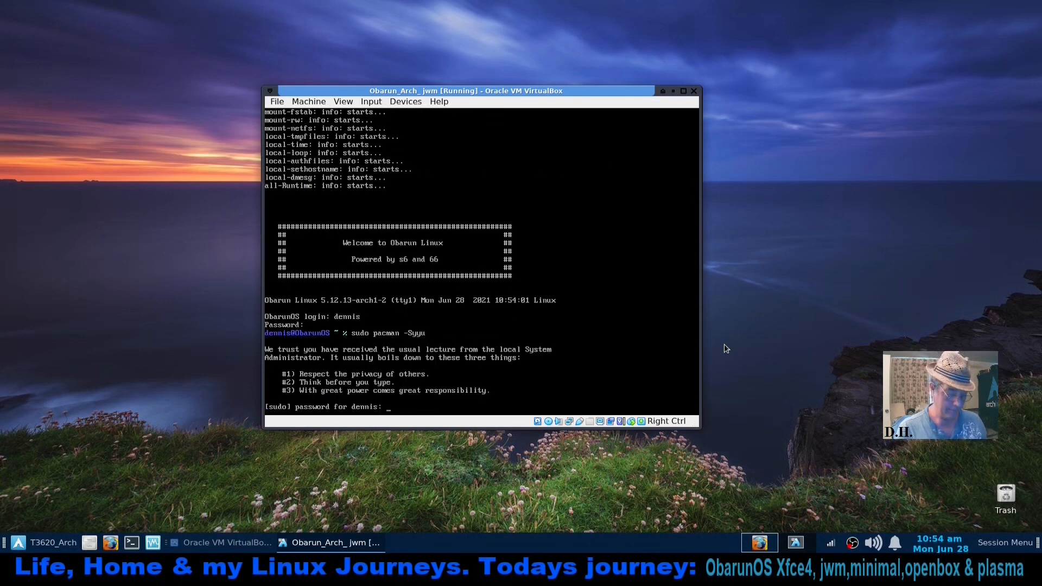
pyautogui.press('Return')
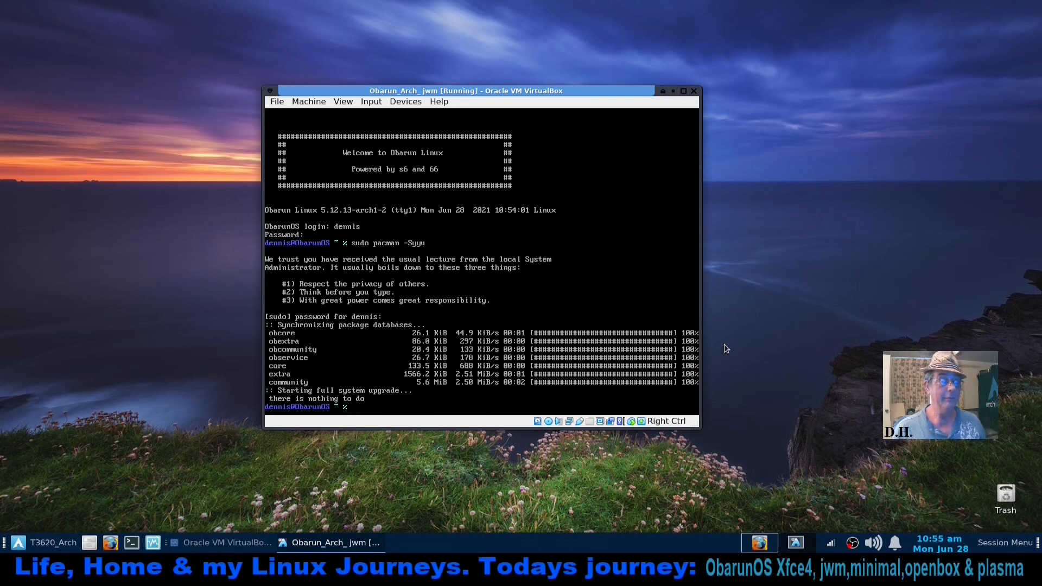
pyautogui.write('blk')
pyautogui.press('Return')
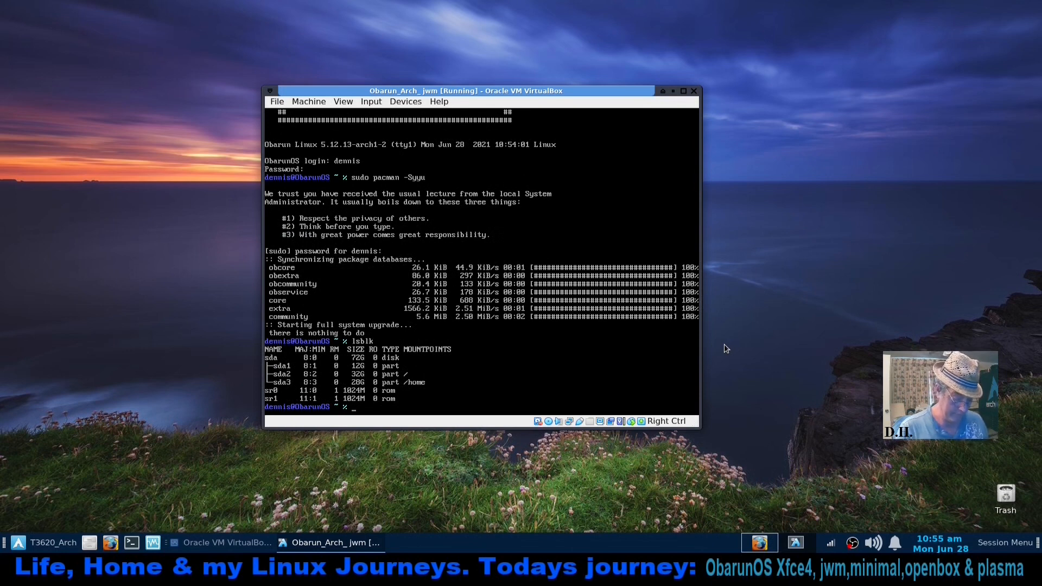
# Install the neofetch package with sudo pacman -S neofetch and accept the installation
pyautogui.write('cman -S')
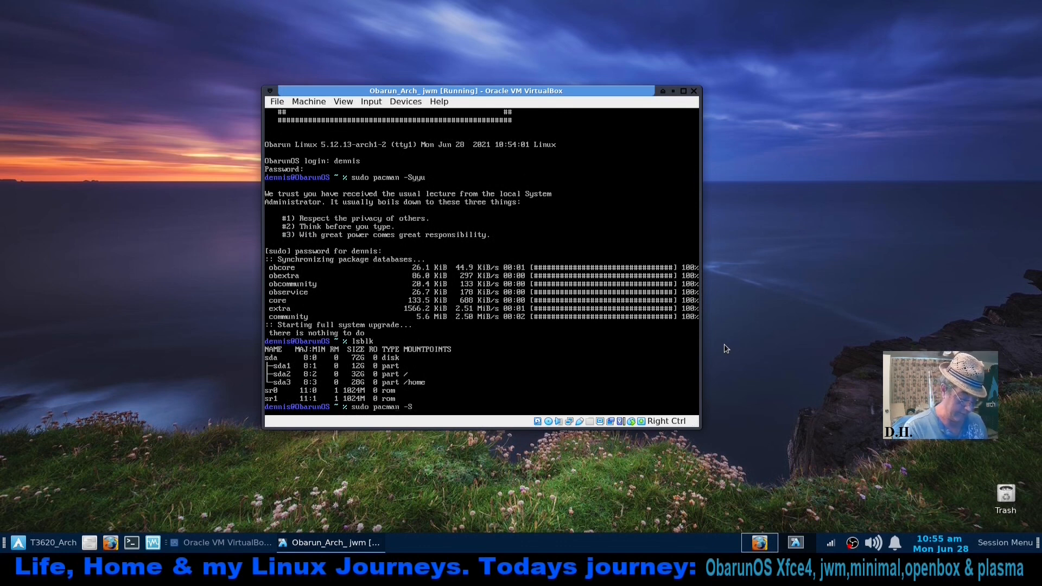
pyautogui.write(' neofetch')
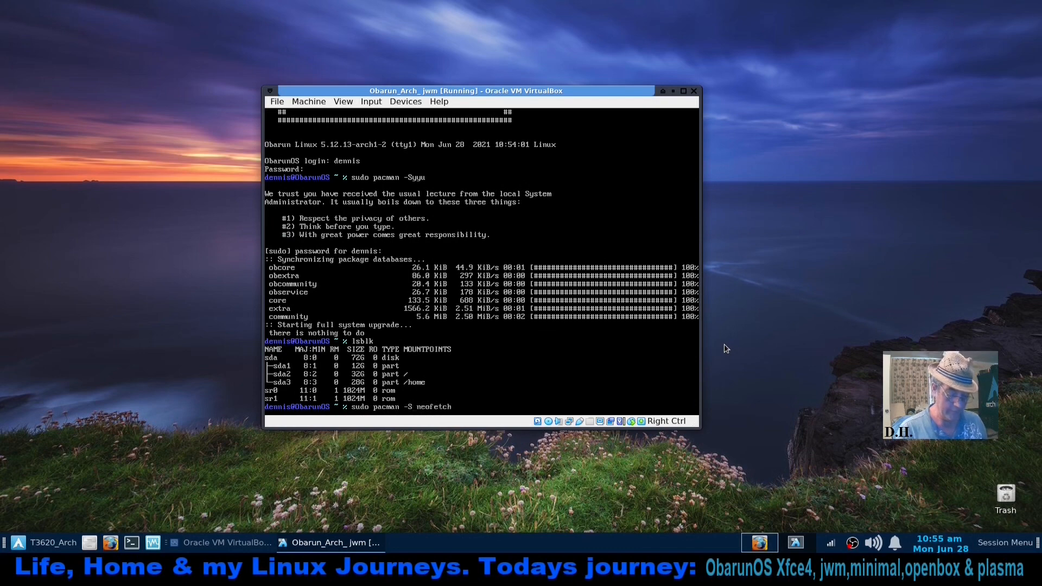
pyautogui.press('Return')
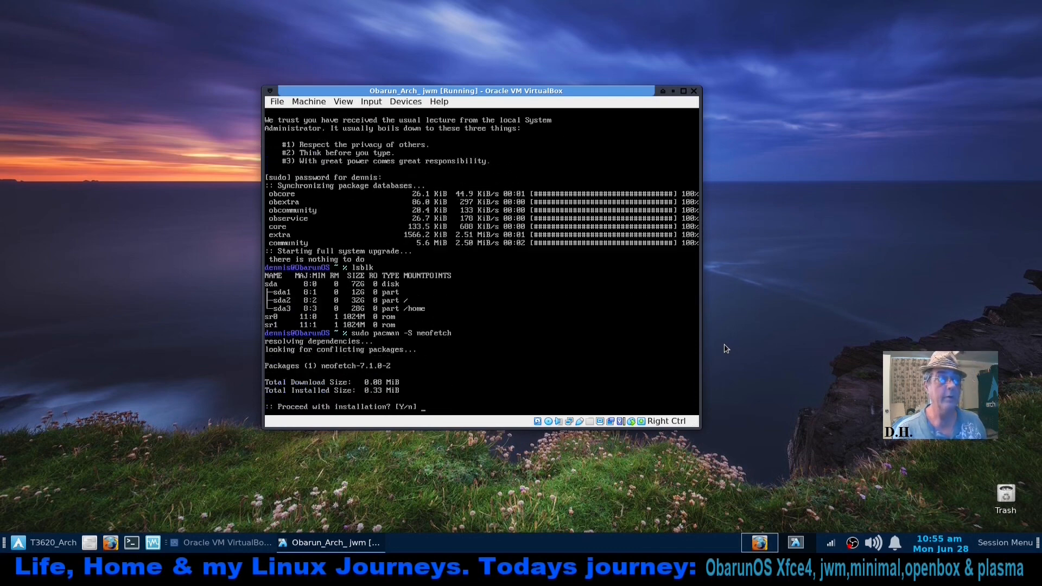
pyautogui.write('y')
pyautogui.press('Return')
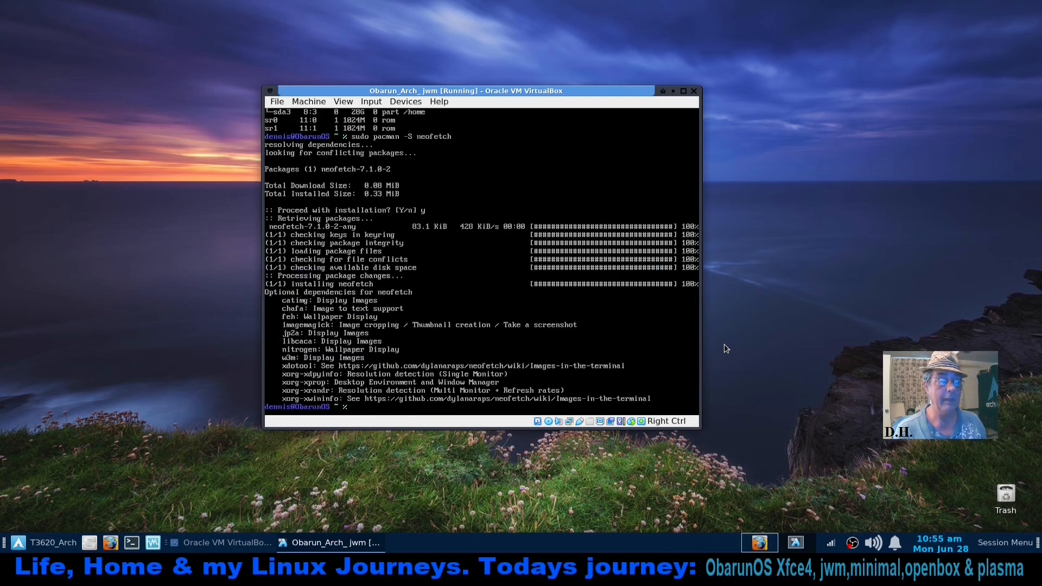
# Display the system information with neofetch and enlarge the virtual machine window
pyautogui.write('neofetch')
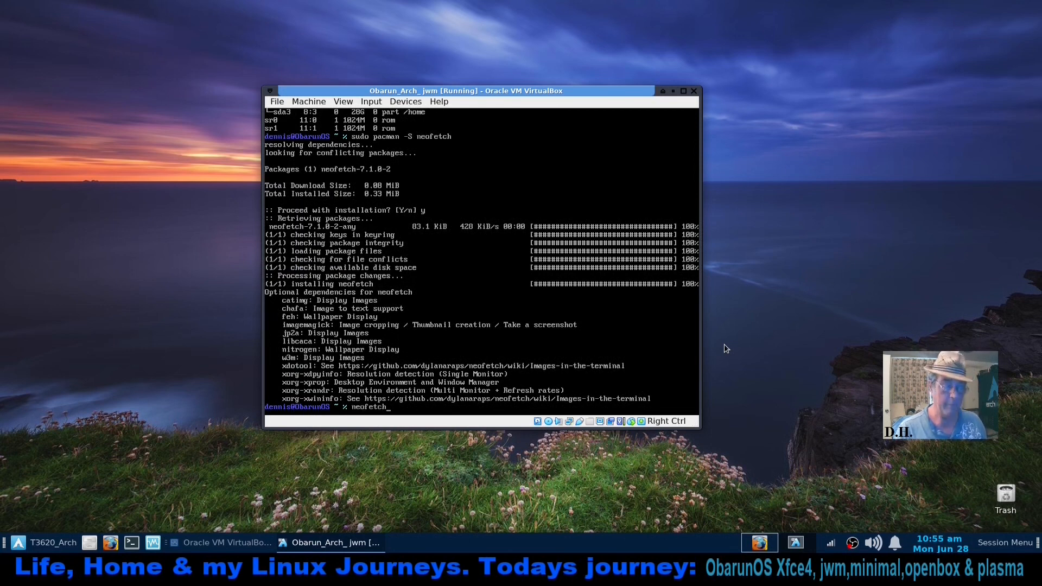
pyautogui.press('Return')
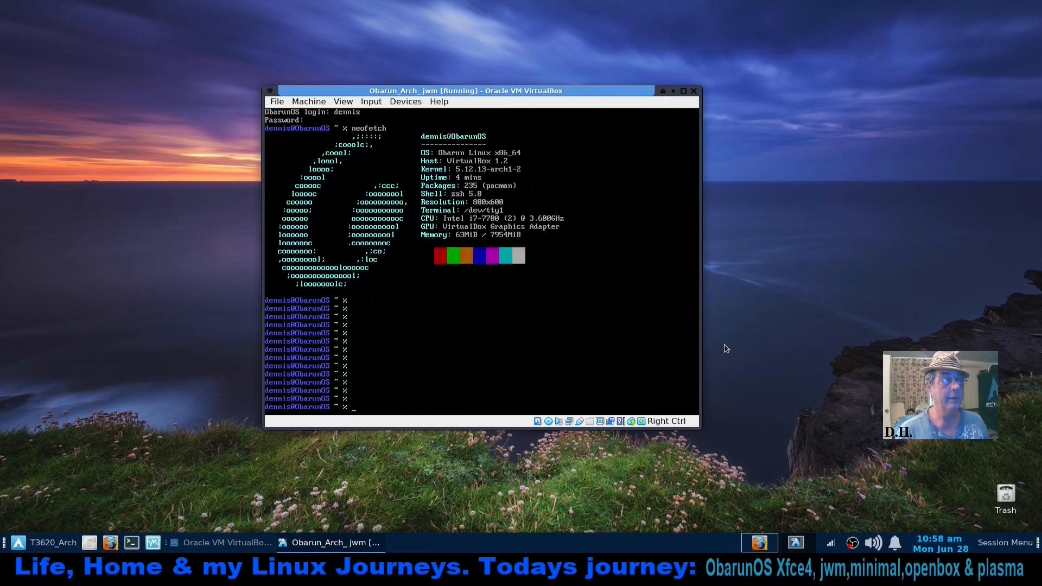
pyautogui.moveTo(700, 427); pyautogui.dragTo(768, 460)
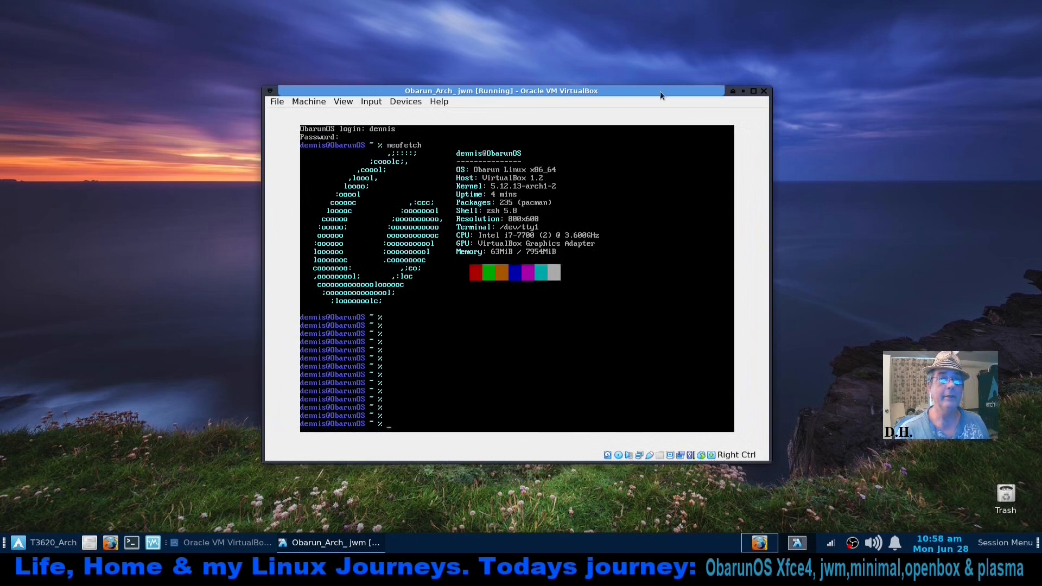
pyautogui.moveTo(661, 89); pyautogui.dragTo(625, 87)
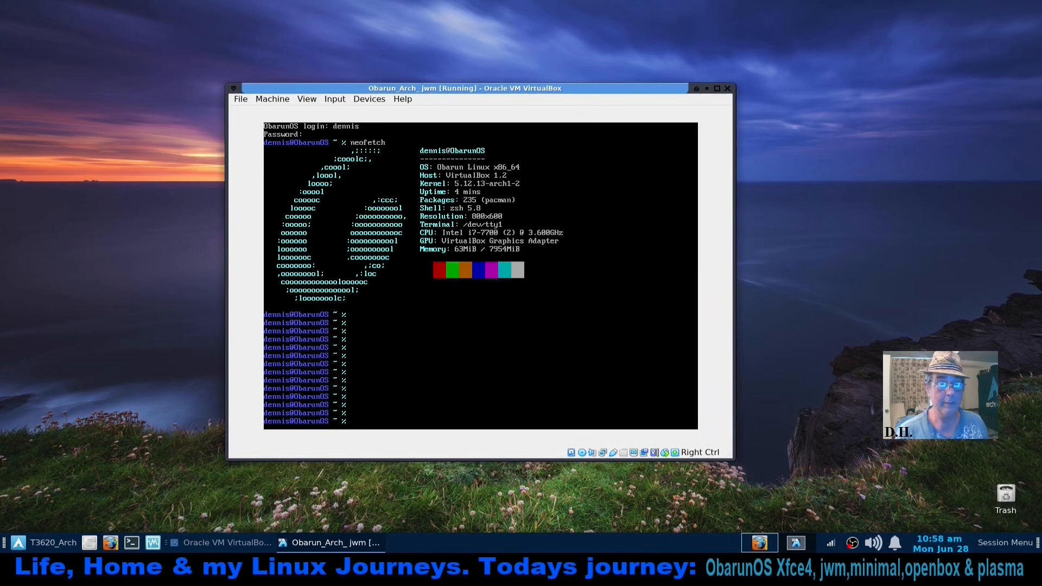
# Shut down the installed Obarun system with sudo poweroff, authenticating with the user's password
pyautogui.write('sudo poweroff')
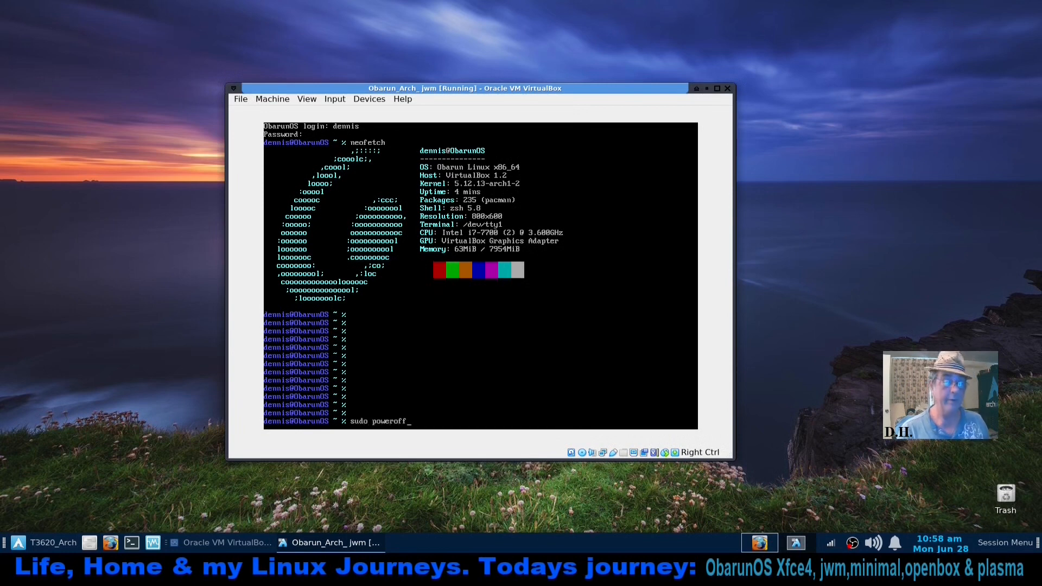
pyautogui.press('Return')
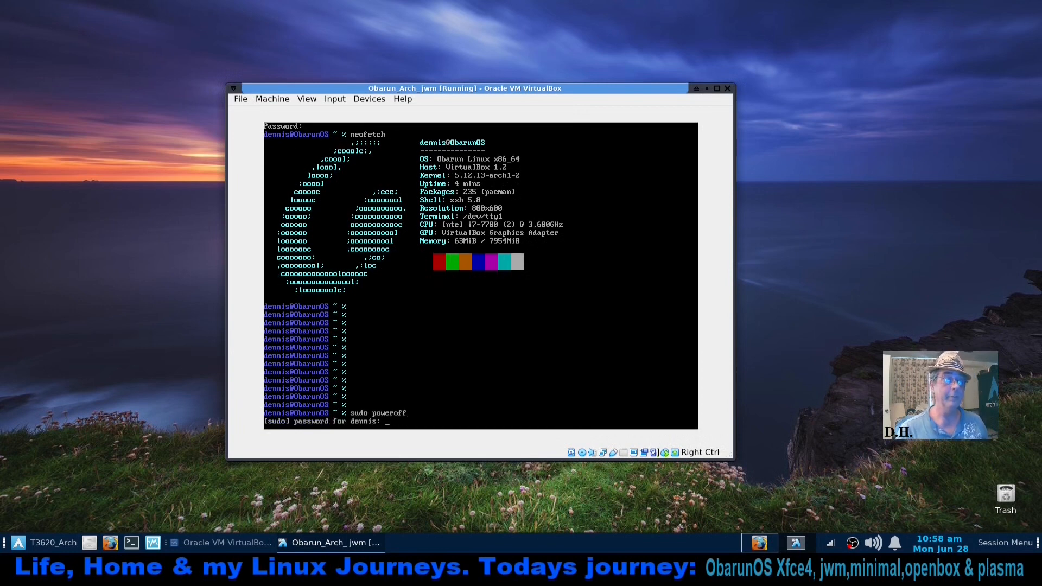
pyautogui.press('Return')
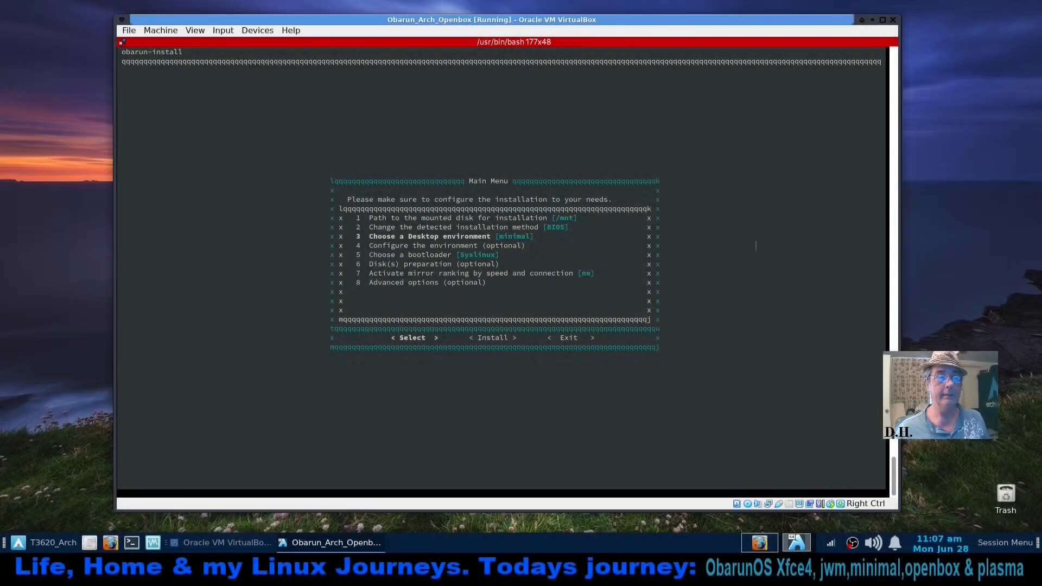
# Choose openbox as the desktop environment for the installation in the Obarun installer
pyautogui.press('Return')
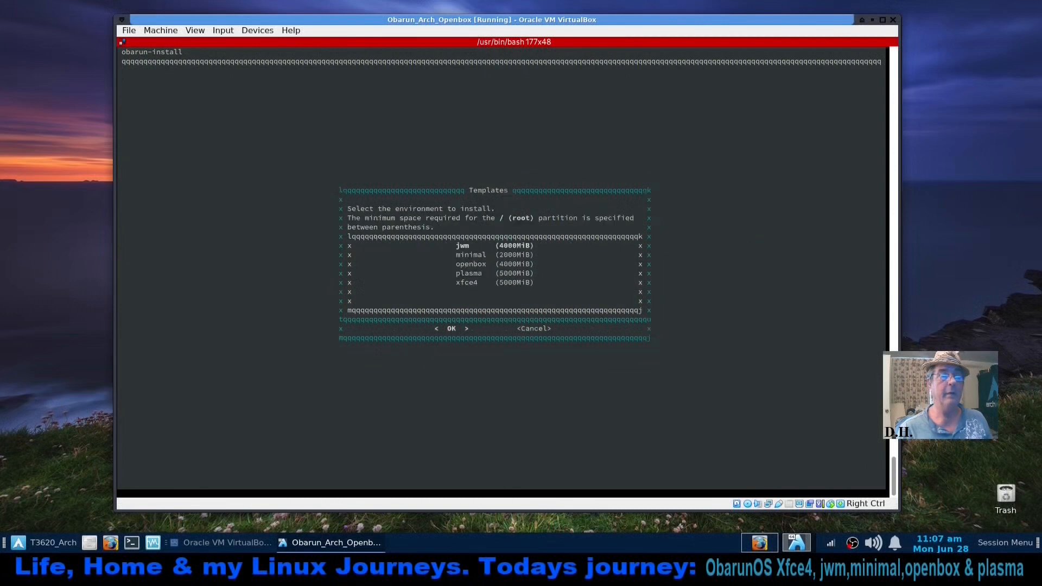
pyautogui.press('Down')
pyautogui.press('Down')
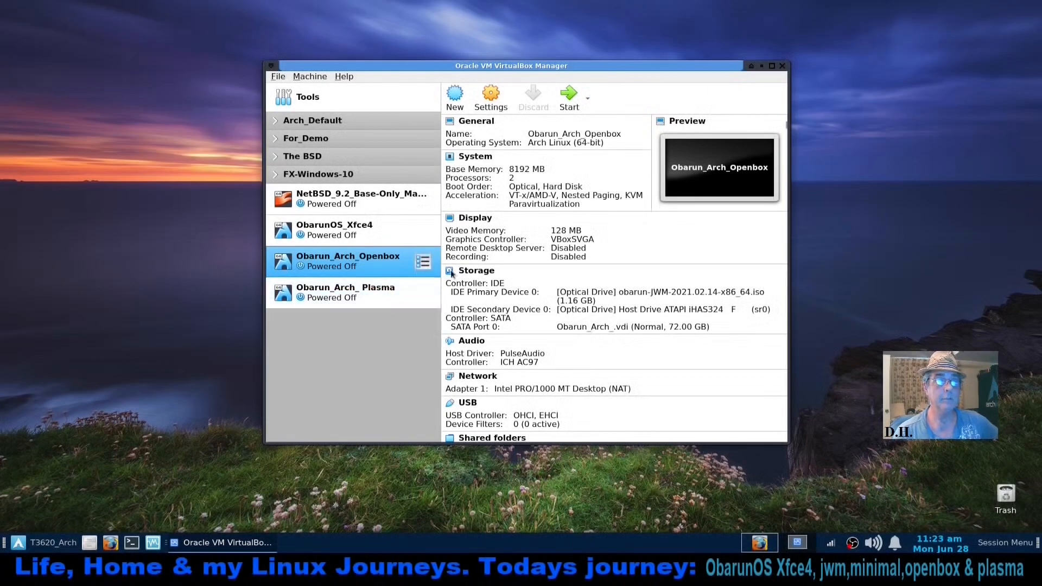
# Remove the installation ISO from the primary optical drive of Obarun_Arch_Openbox, and boot the virtual machine into Obarun Linux
pyautogui.click(601, 292)
pyautogui.click(620, 327)
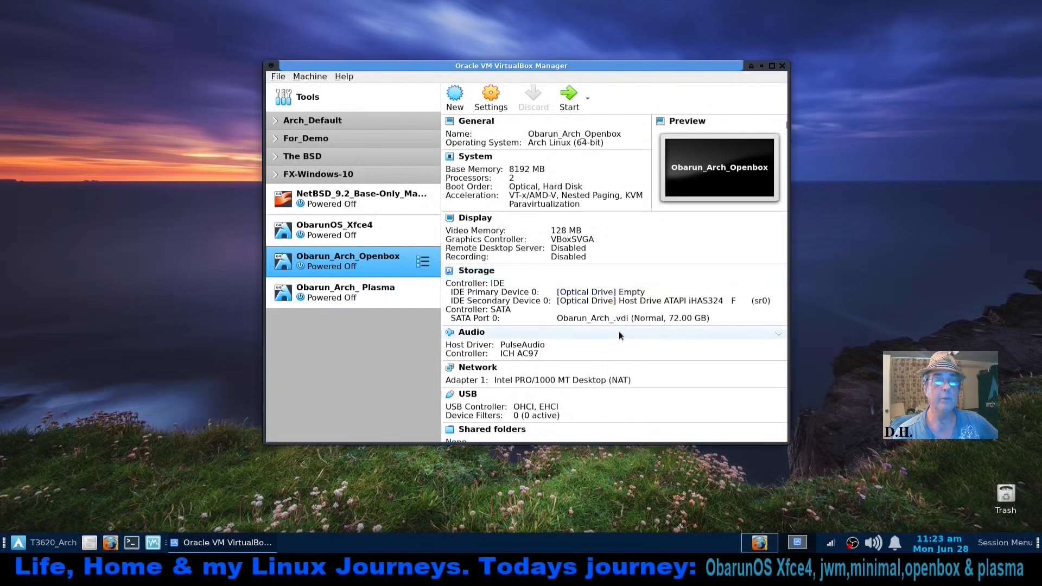
pyautogui.click(567, 100)
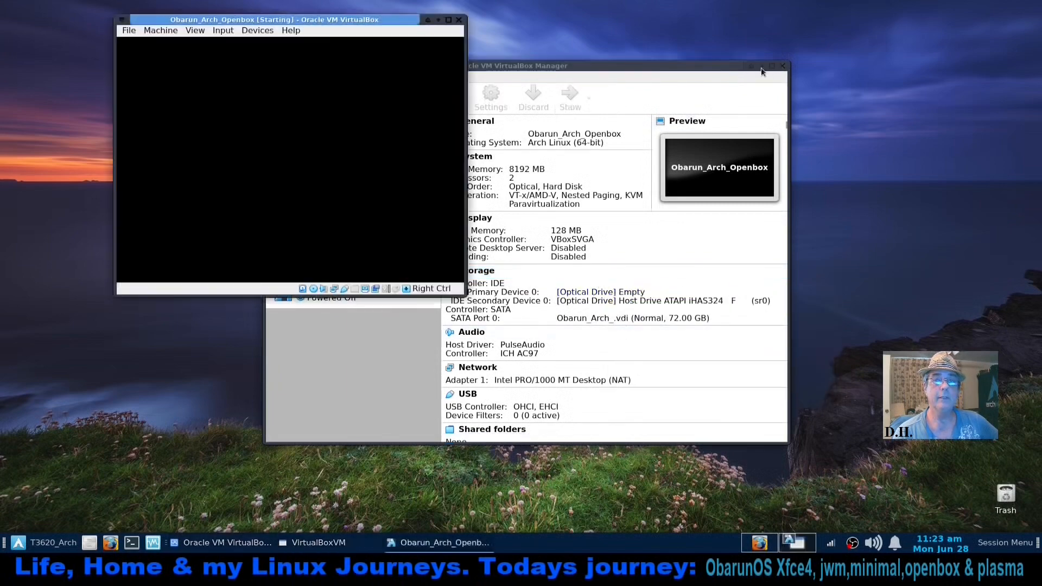
pyautogui.click(761, 65)
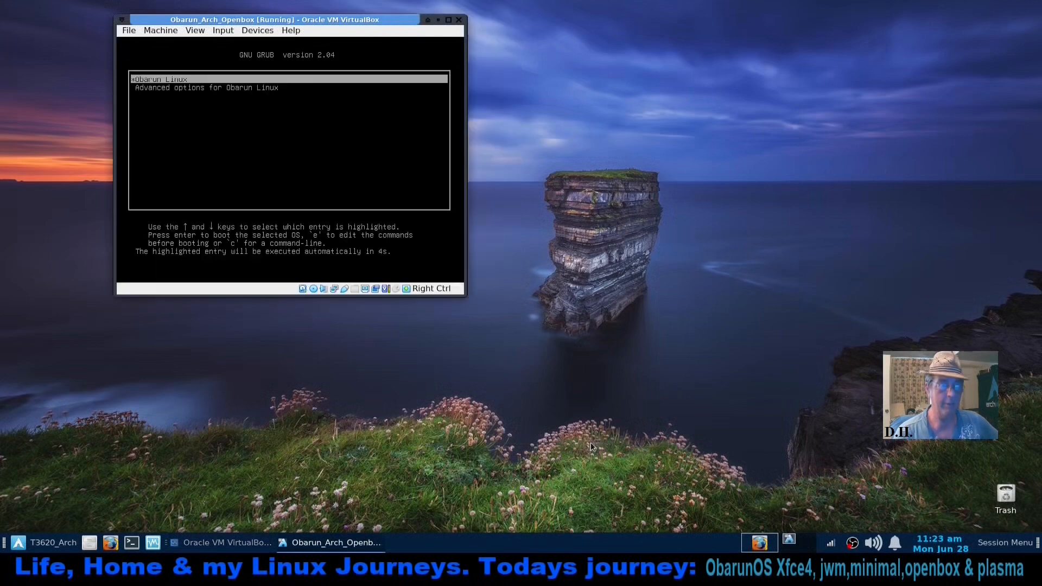
pyautogui.press('Return')
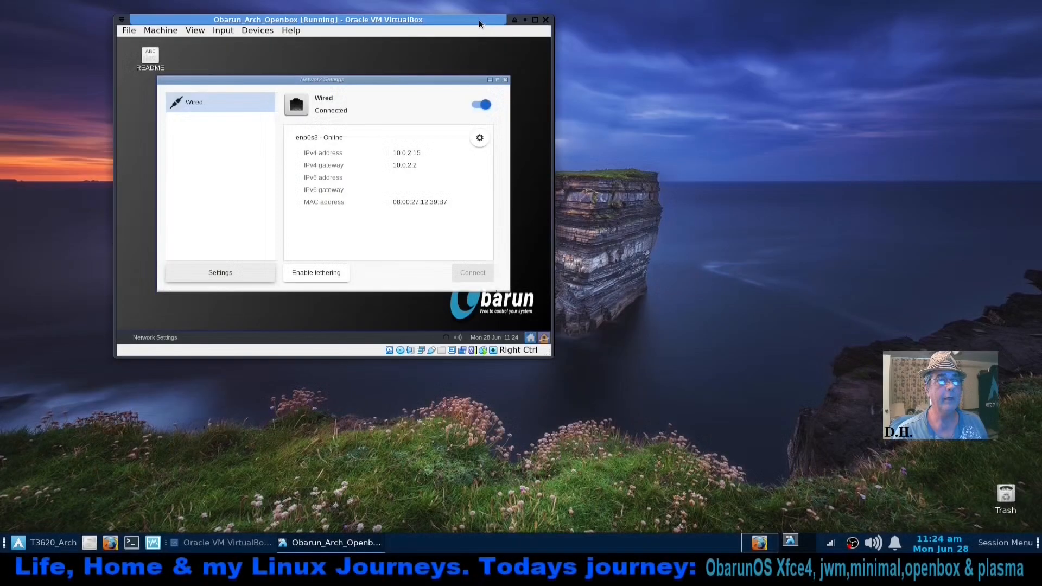
# Reposition the virtual machine window, close the guest's Network Settings window, and look over the Openbox desktop menu
pyautogui.moveTo(479, 19); pyautogui.dragTo(579, 44)
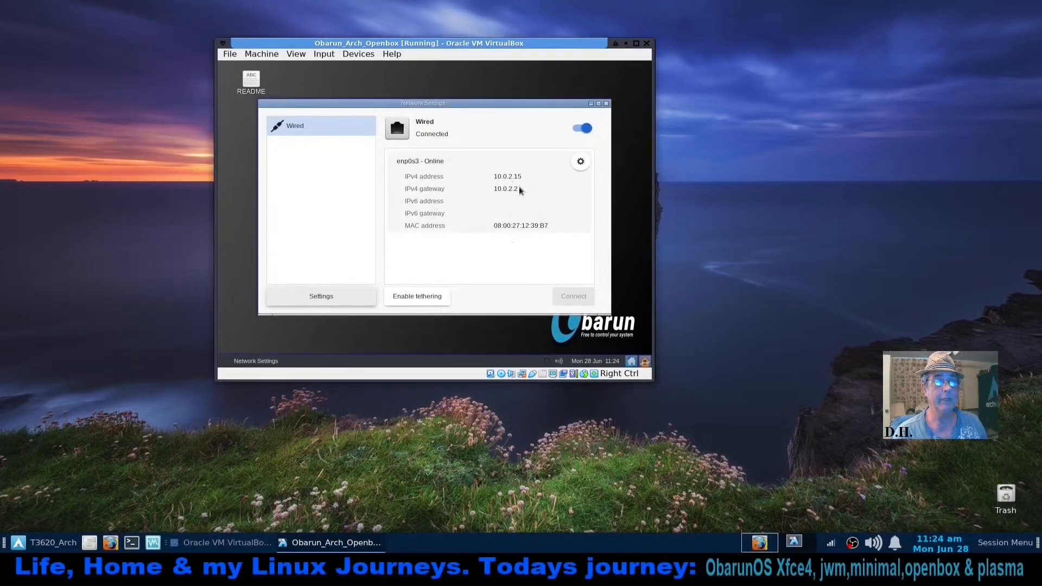
pyautogui.click(607, 105)
pyautogui.rightClick(310, 226)
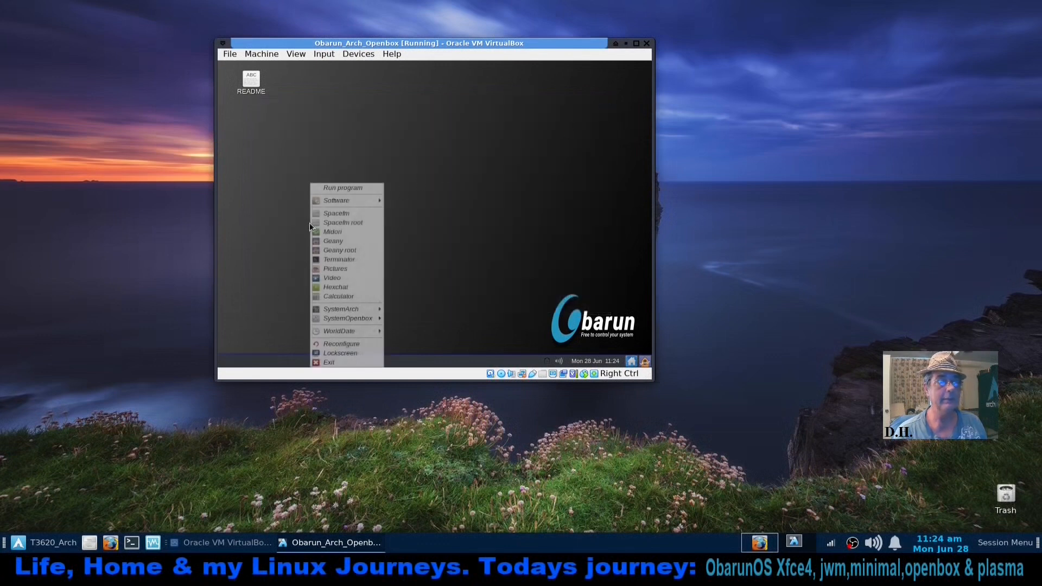
pyautogui.click(436, 121)
pyautogui.rightClick(292, 99)
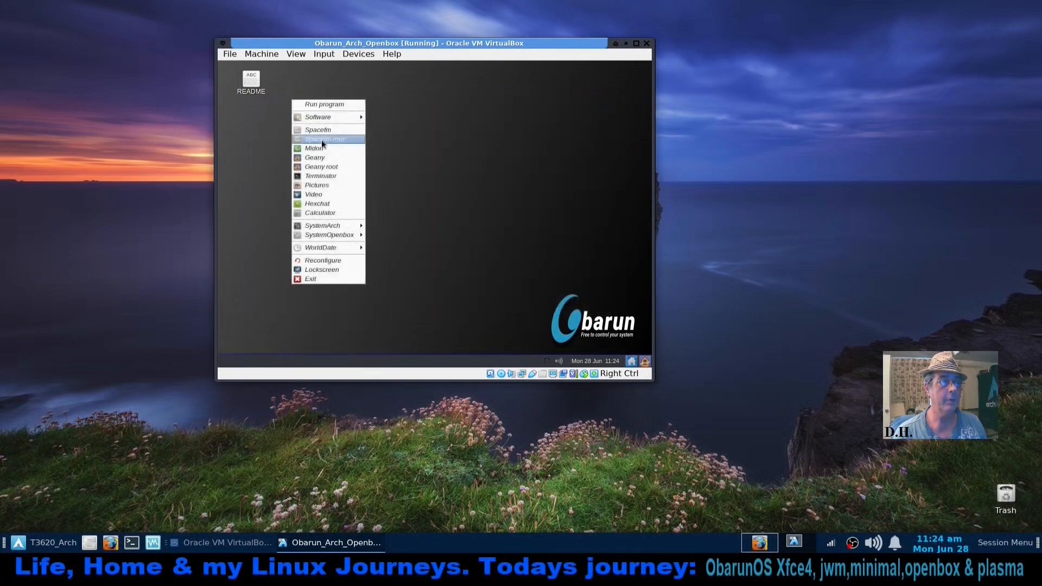
pyautogui.click(266, 286)
# Look through the installed software categories and launch the Htop process viewer
pyautogui.rightClick(329, 157)
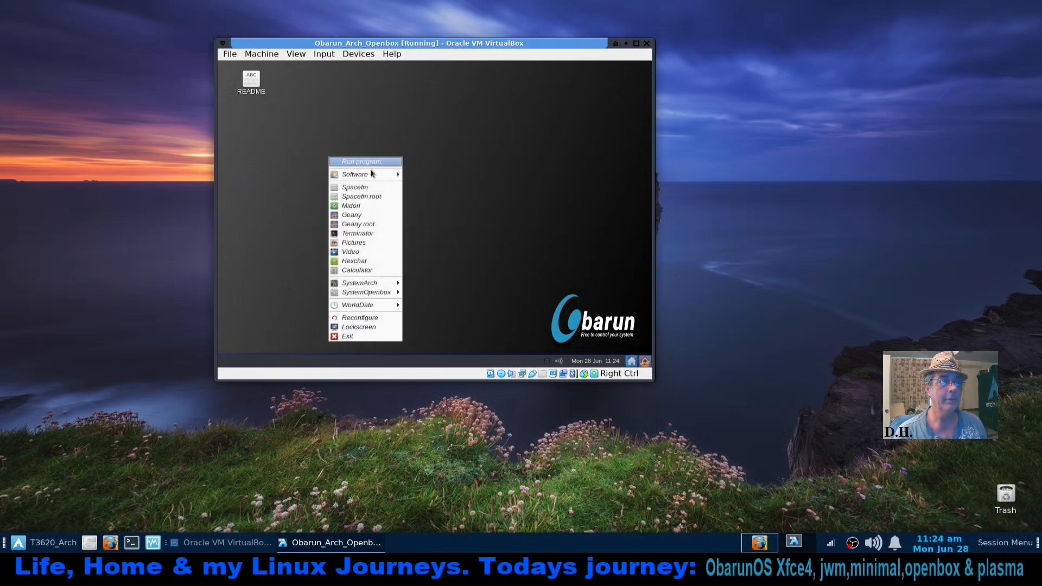
pyautogui.moveTo(372, 174)
pyautogui.moveTo(440, 182)
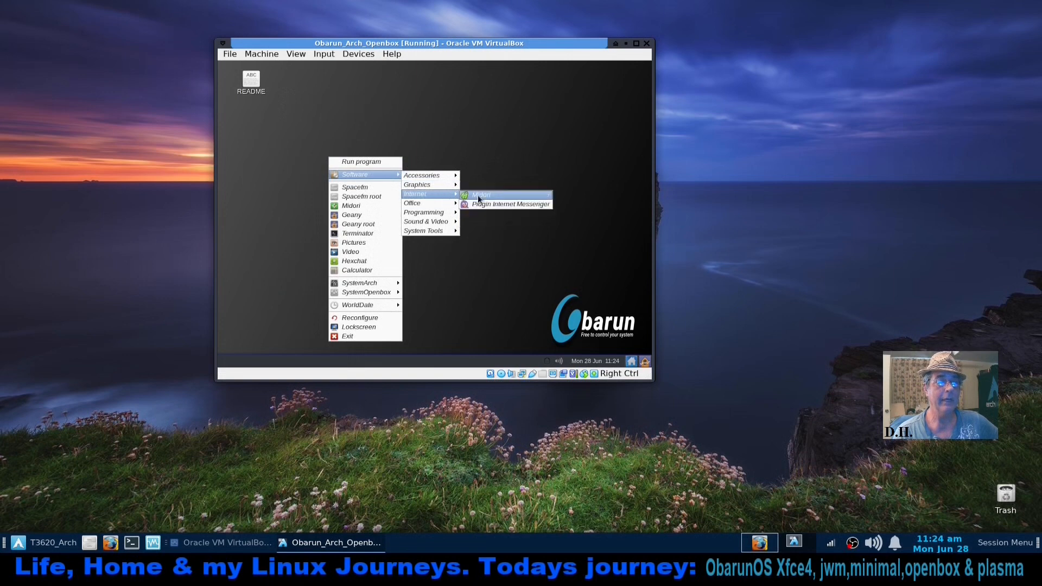
pyautogui.moveTo(411, 206)
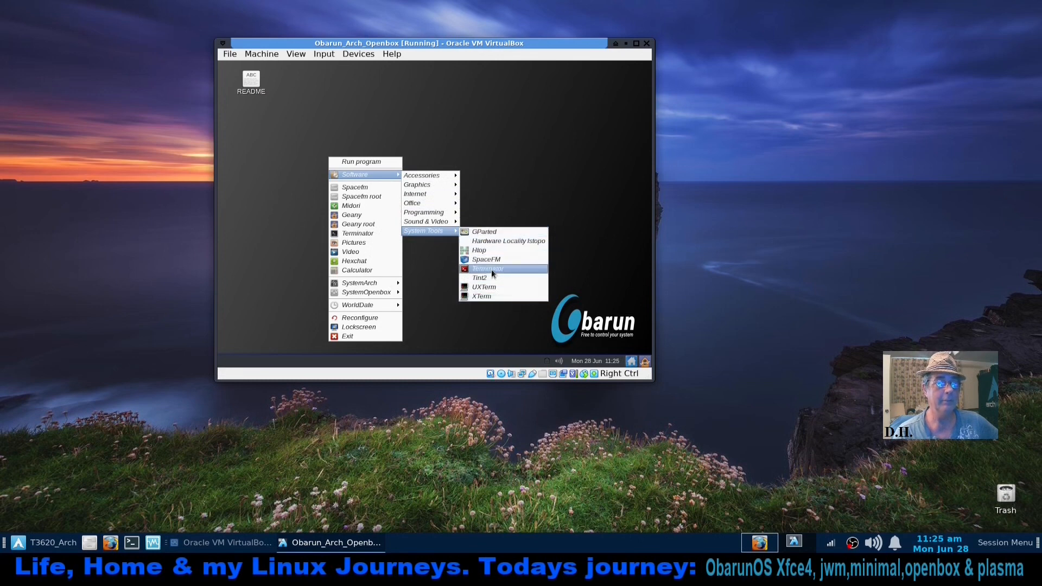
pyautogui.click(489, 251)
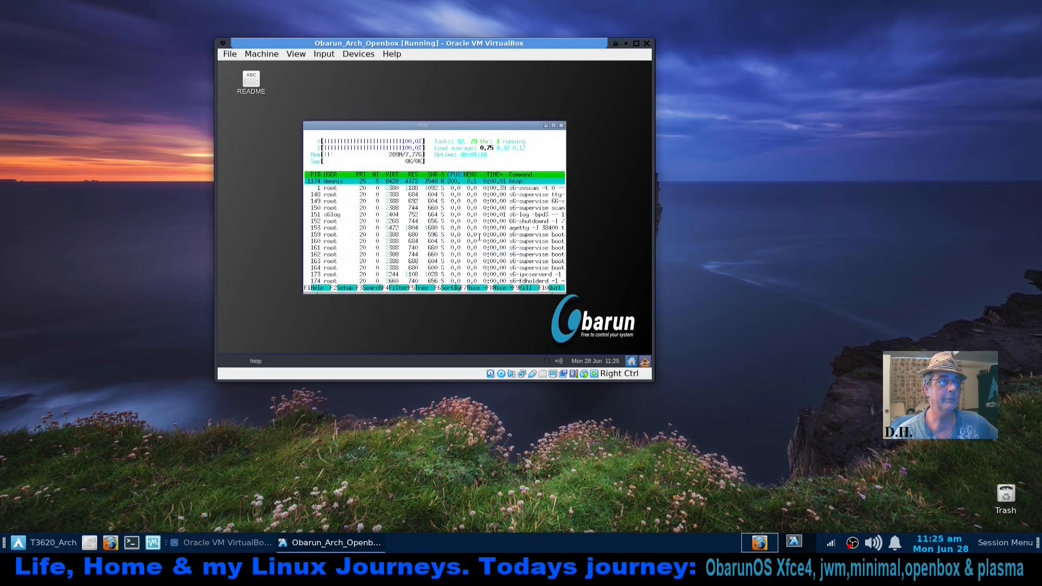
# Try to open the Screen choose tool from the system's screen settings
pyautogui.rightClick(256, 200)
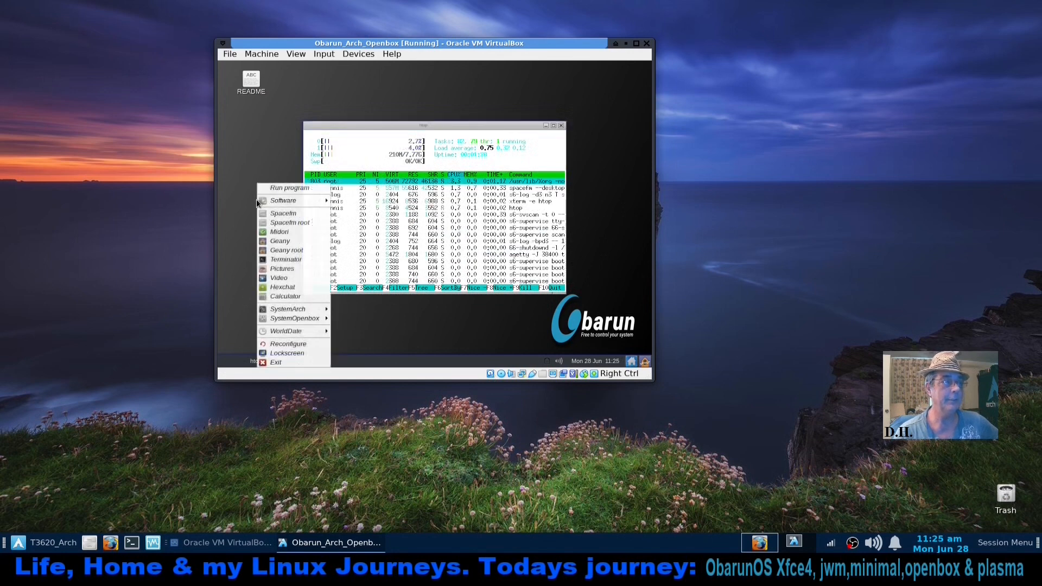
pyautogui.moveTo(304, 309)
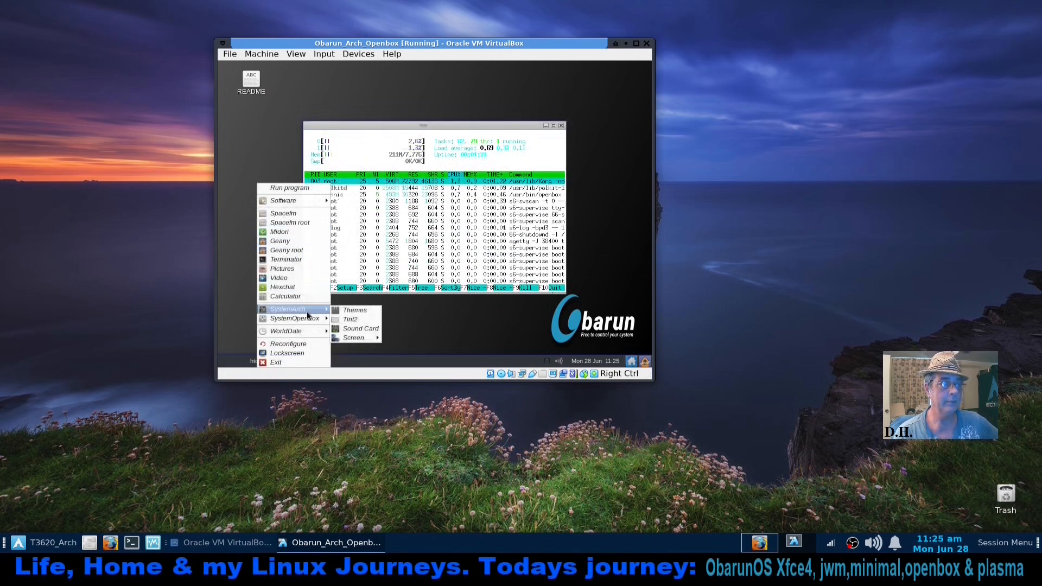
pyautogui.moveTo(362, 341)
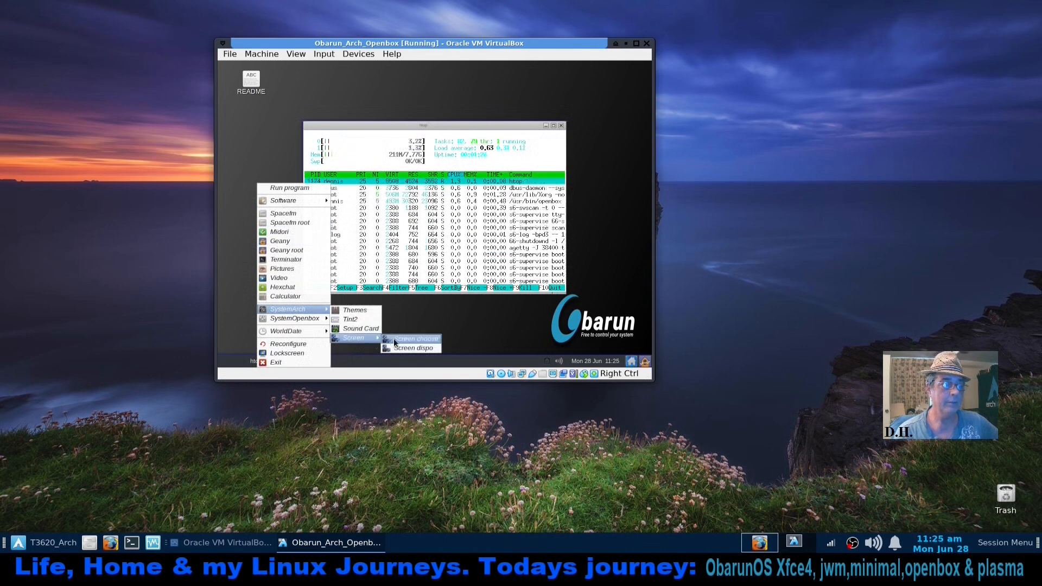
pyautogui.click(394, 339)
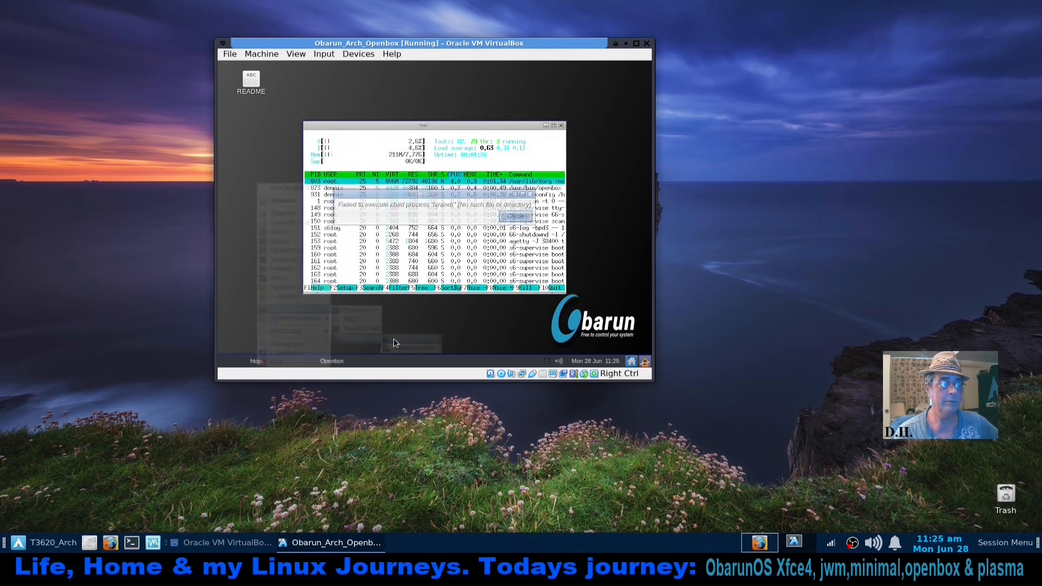
pyautogui.click(514, 216)
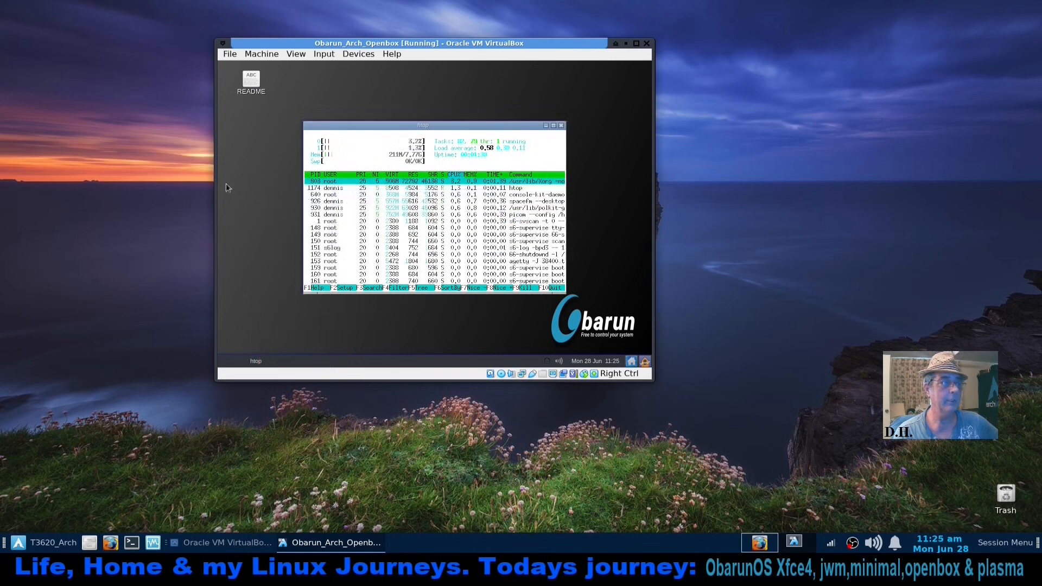
# Set the VGA-1 resolution to 1440x900 in the Screen Layout Editor, and reposition the enlarged virtual machine window
pyautogui.rightClick(267, 195)
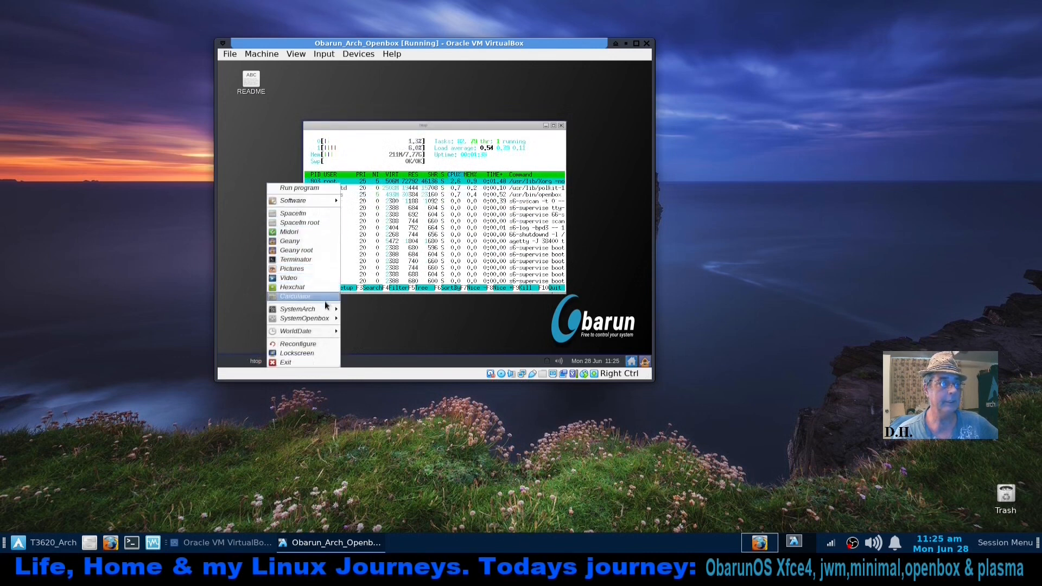
pyautogui.moveTo(327, 314)
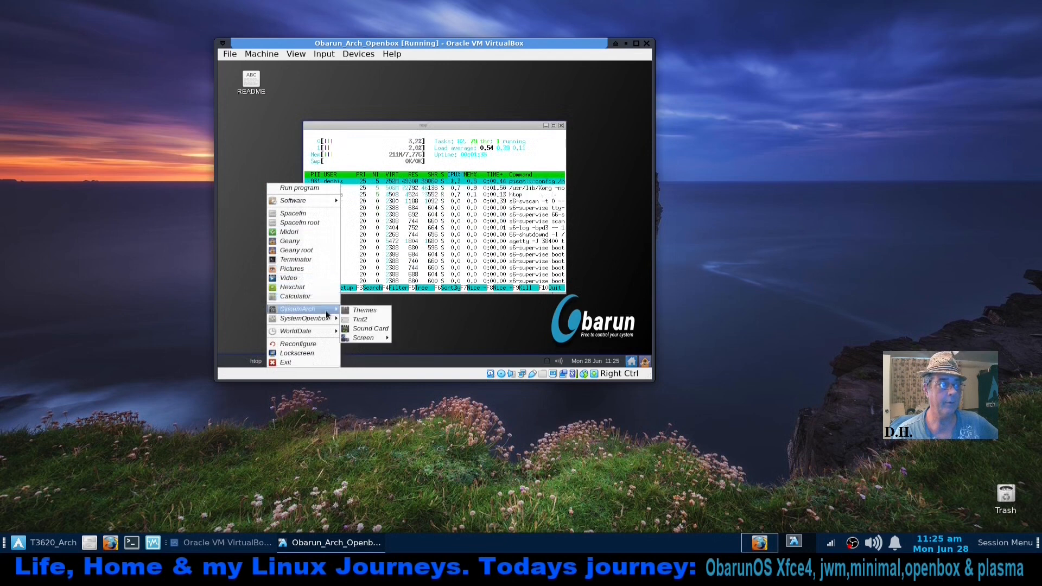
pyautogui.moveTo(365, 337)
pyautogui.click(430, 347)
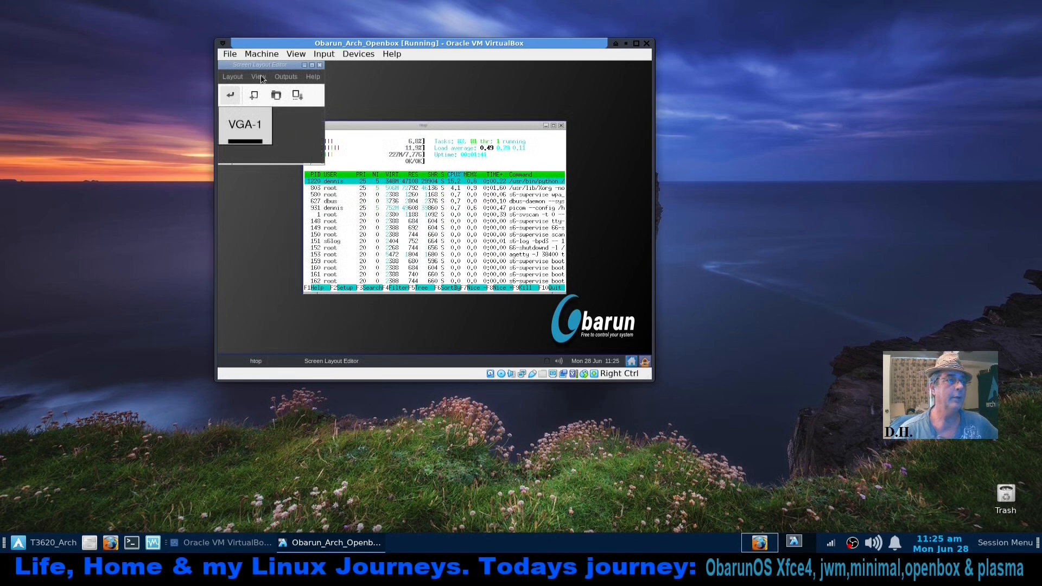
pyautogui.click(289, 77)
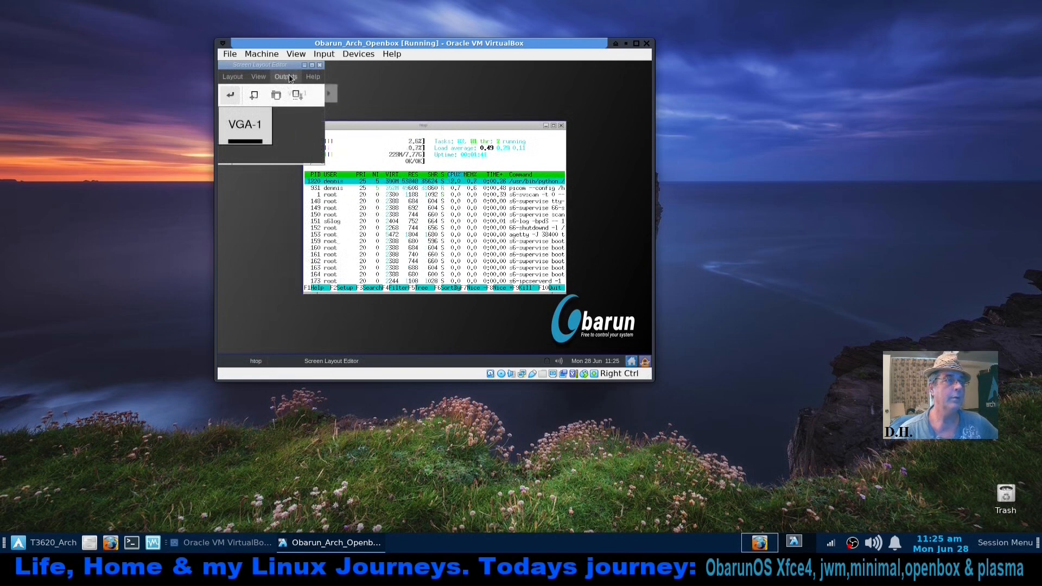
pyautogui.moveTo(292, 94)
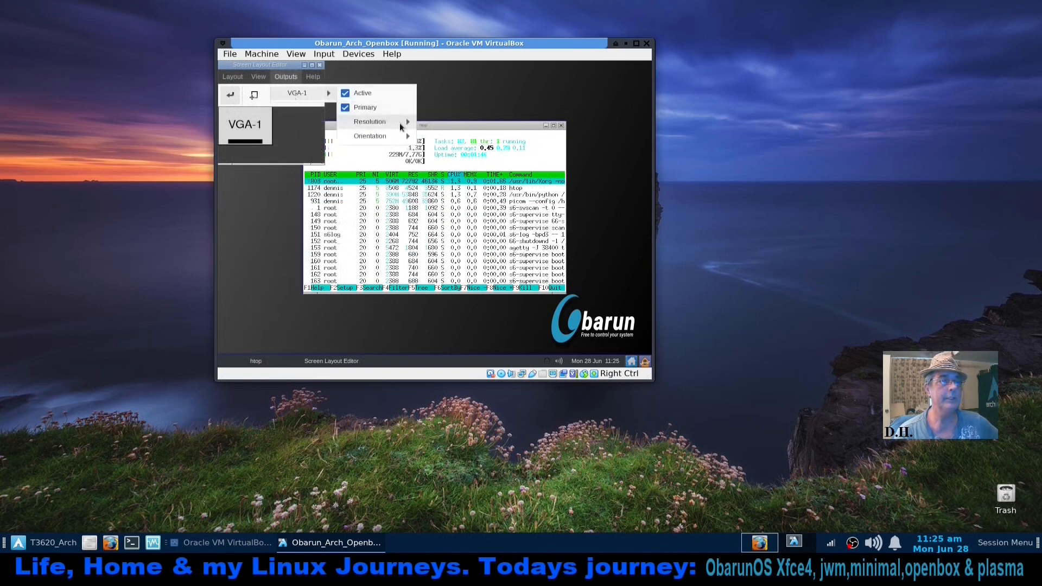
pyautogui.moveTo(410, 124)
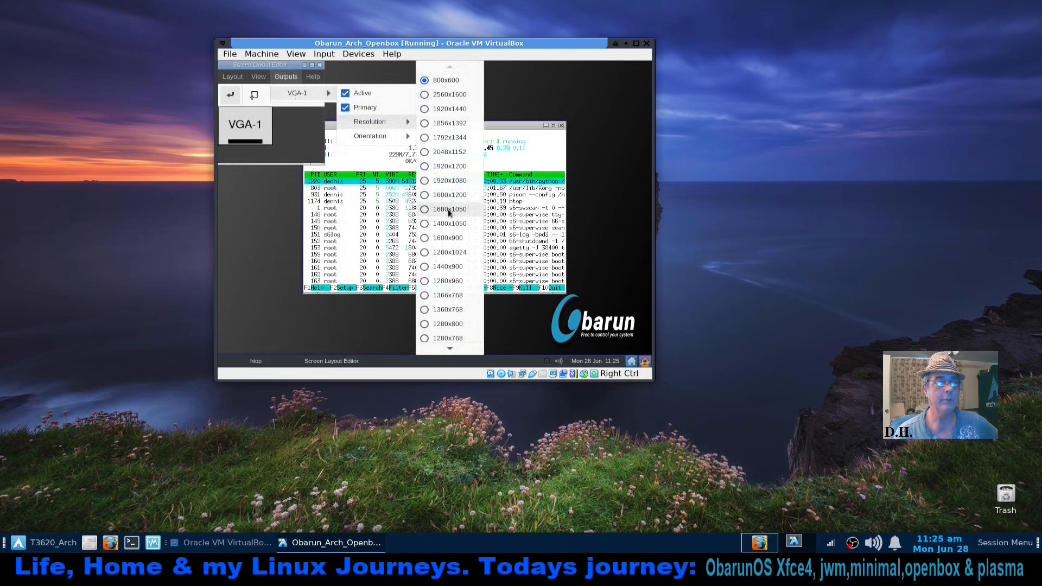
pyautogui.click(455, 282)
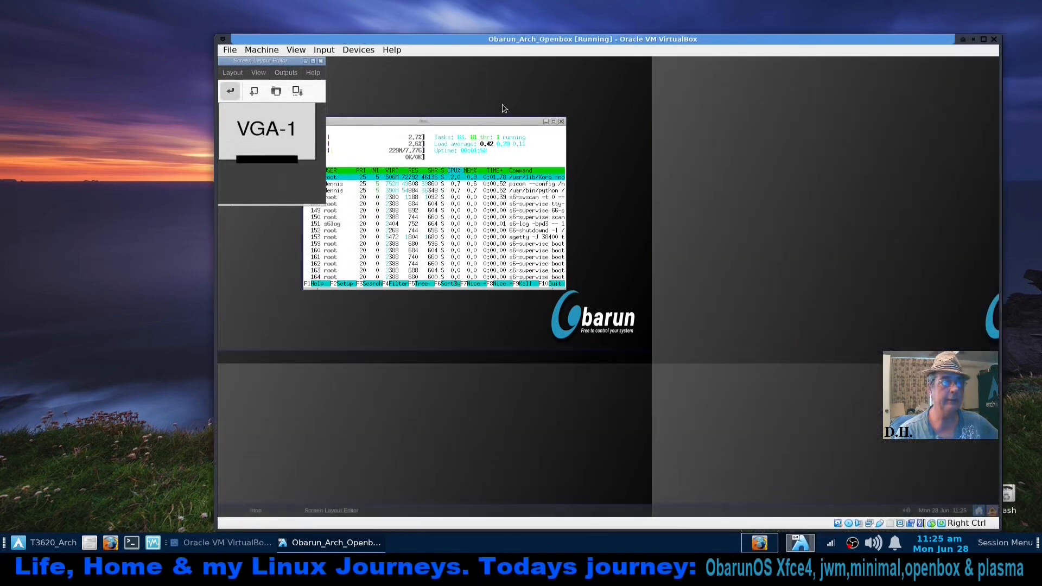
pyautogui.click(321, 61)
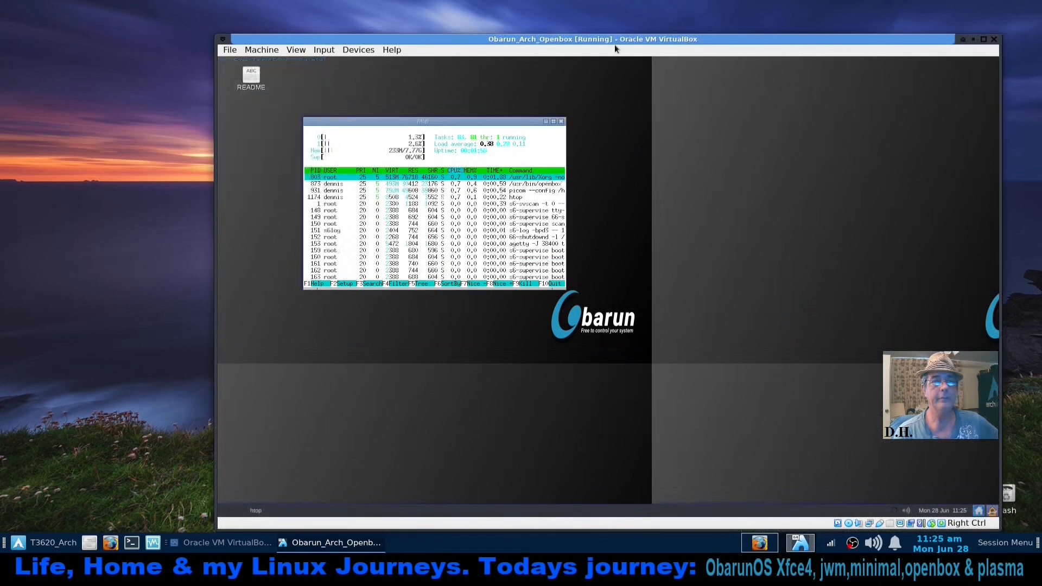
pyautogui.moveTo(580, 39); pyautogui.dragTo(499, 12)
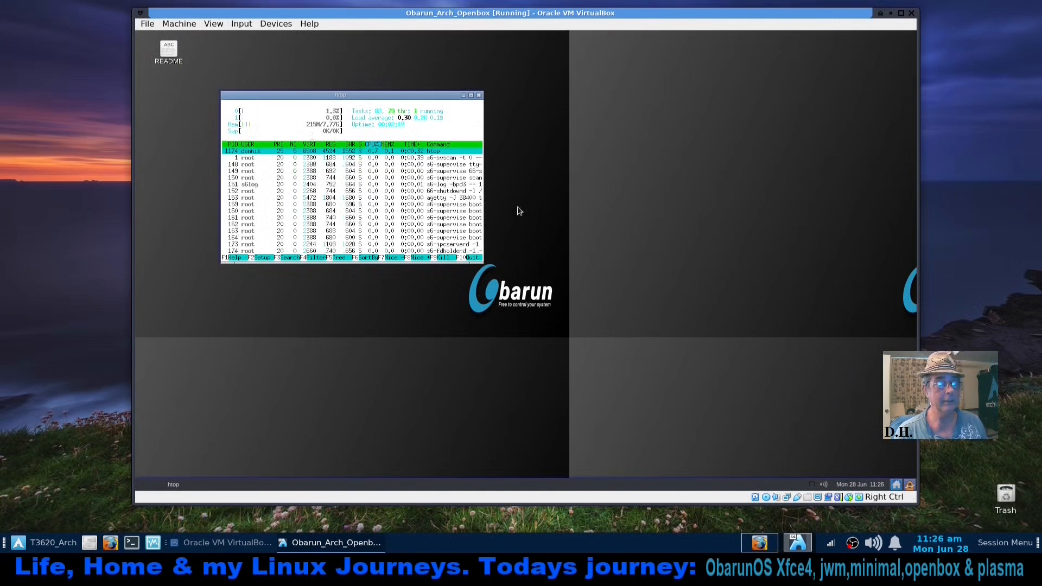
# Open a Terminator terminal on the Openbox desktop and place it beside the htop window
pyautogui.rightClick(369, 305)
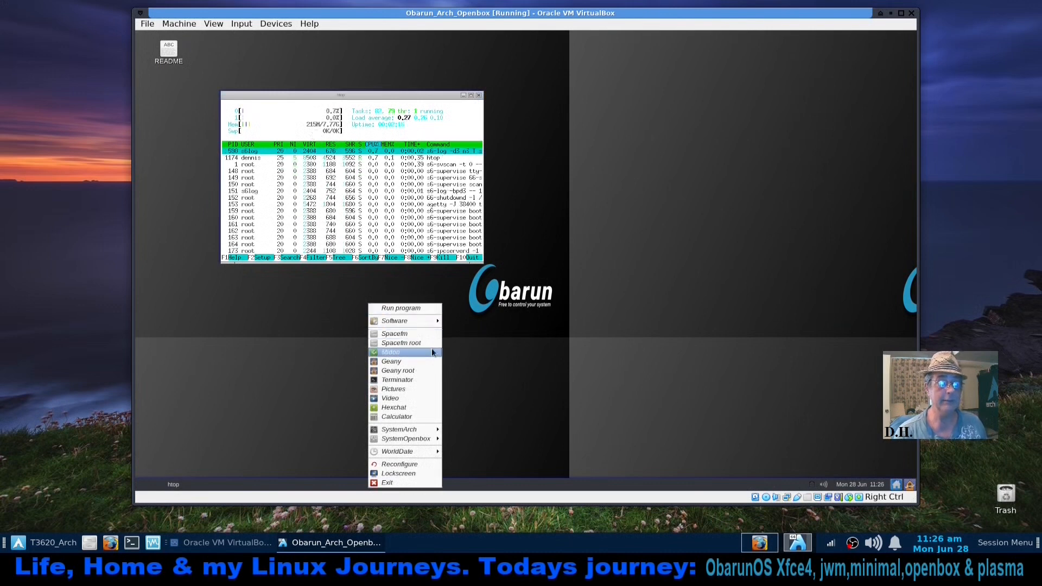
pyautogui.click(419, 380)
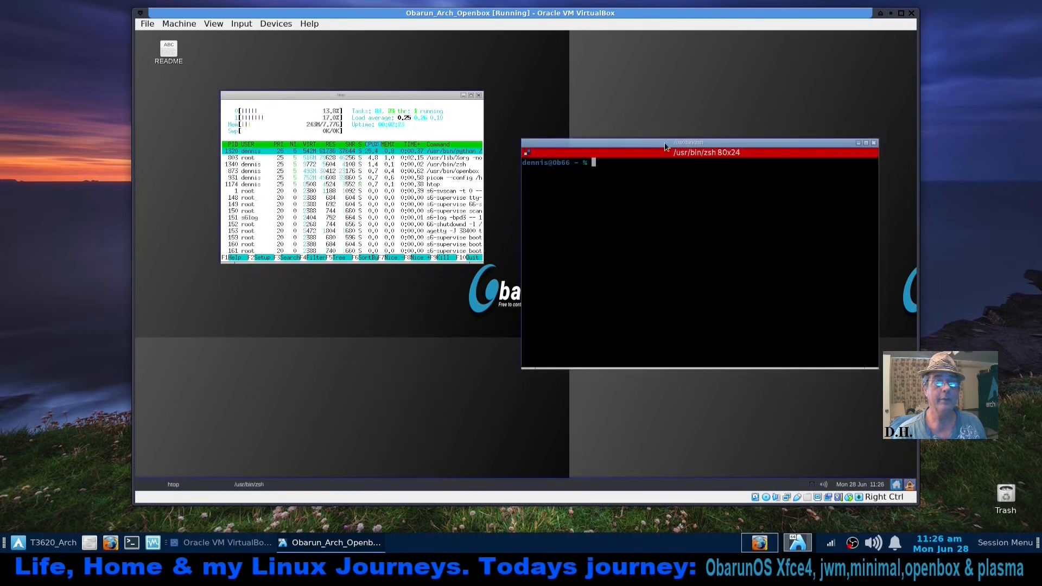
pyautogui.moveTo(664, 145); pyautogui.dragTo(640, 169)
pyautogui.rightClick(283, 359)
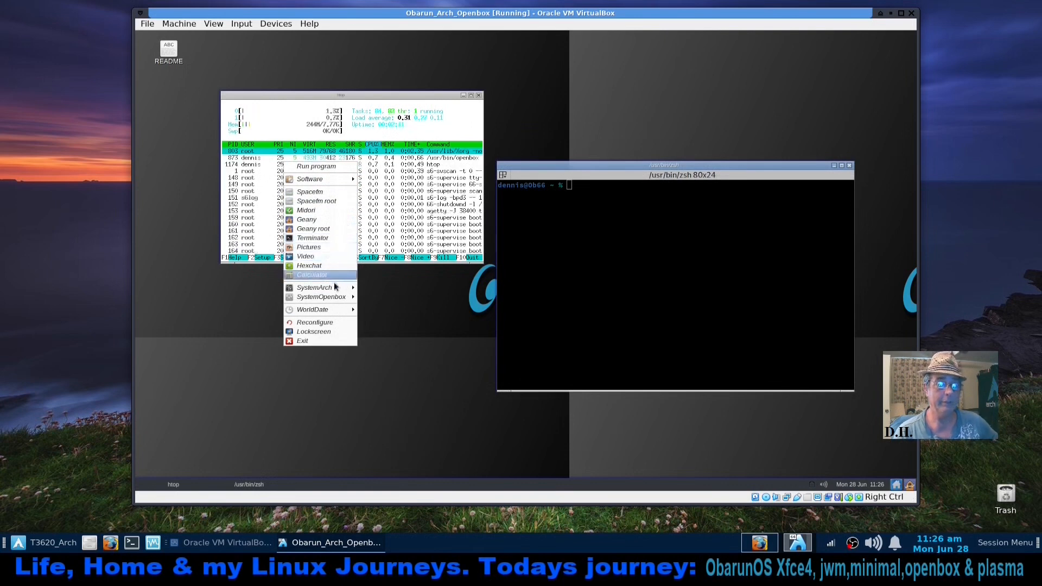
pyautogui.moveTo(325, 309)
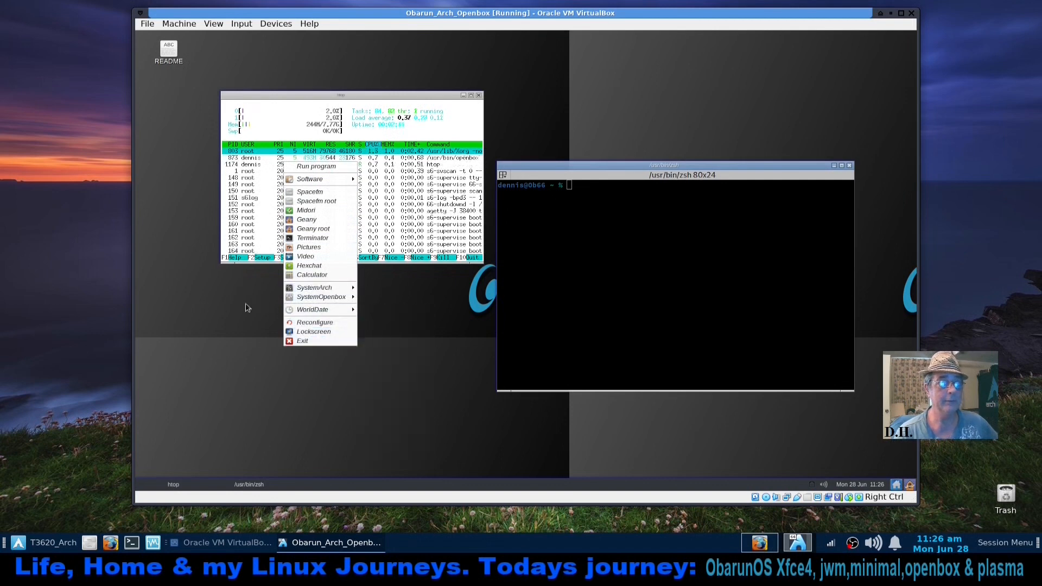
pyautogui.click(211, 322)
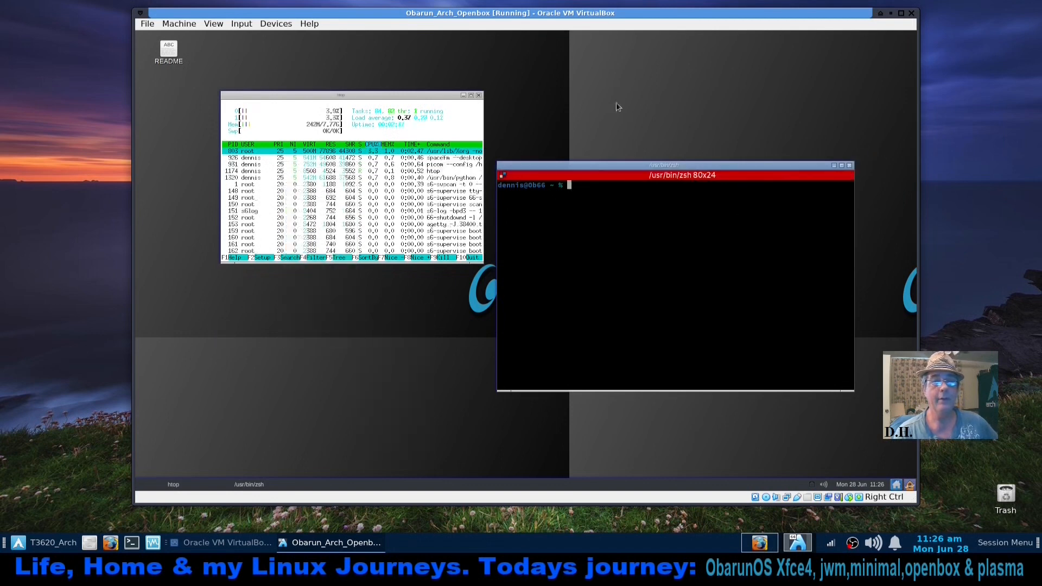
# Close the htop window and power off the Openbox machine from the terminal with sudo poweroff, supplying the account password
pyautogui.click(478, 95)
pyautogui.moveTo(675, 170); pyautogui.dragTo(508, 187)
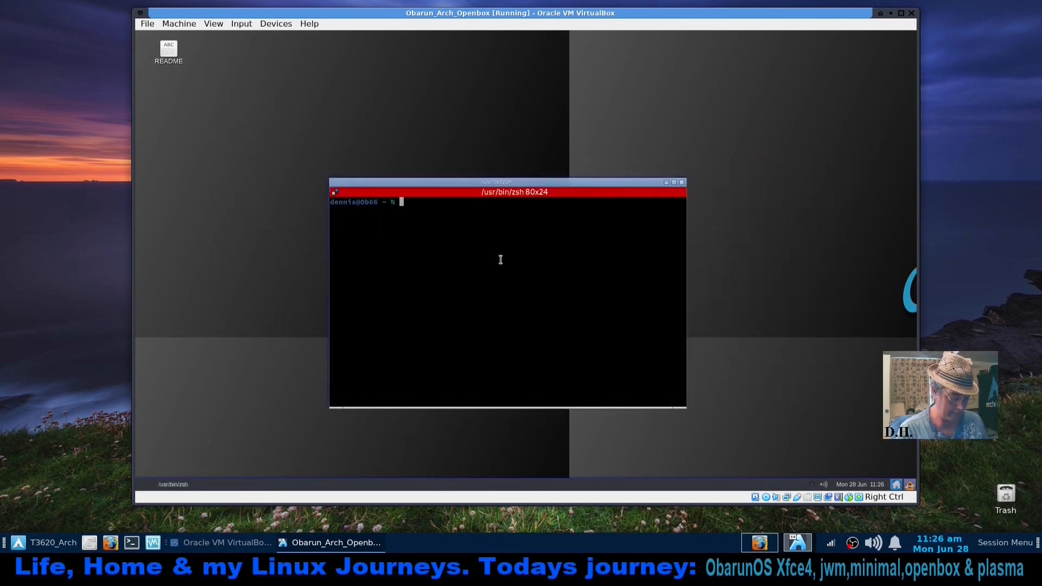
pyautogui.write('sudo')
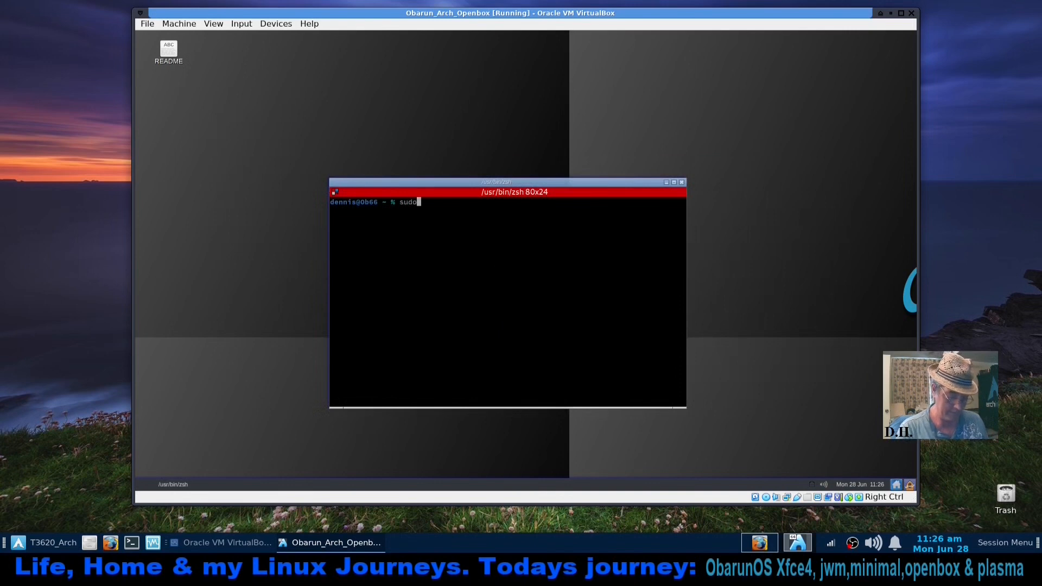
pyautogui.write(' poweroof')
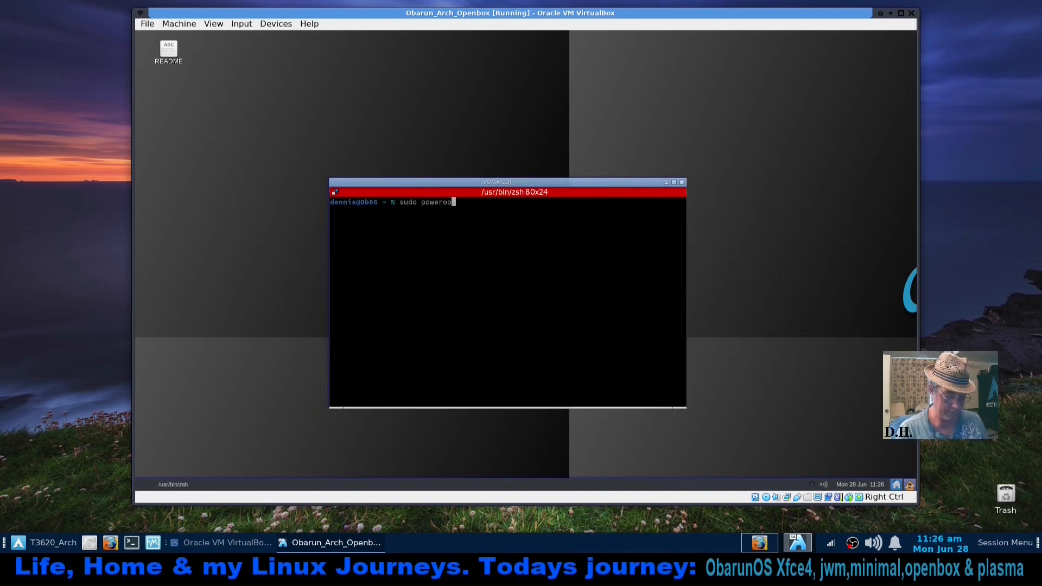
pyautogui.press('Return')
pyautogui.press('Return')
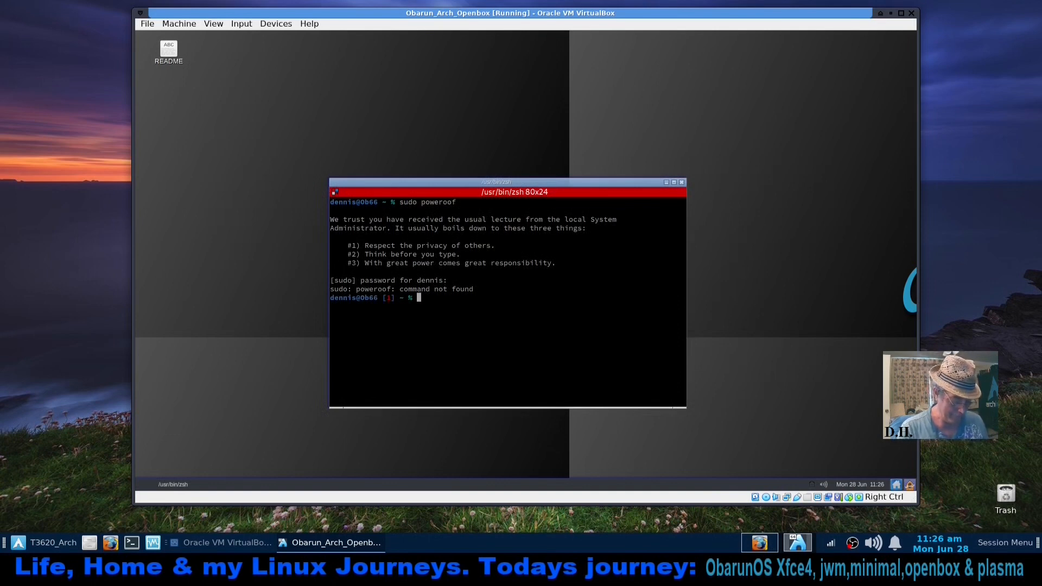
pyautogui.write('sudo poweroff')
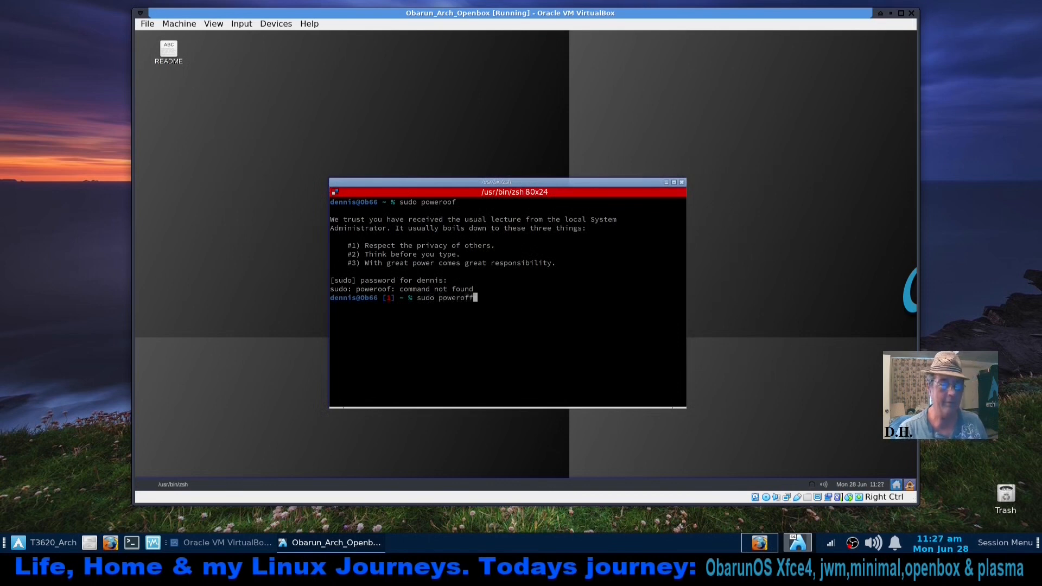
pyautogui.press('Return')
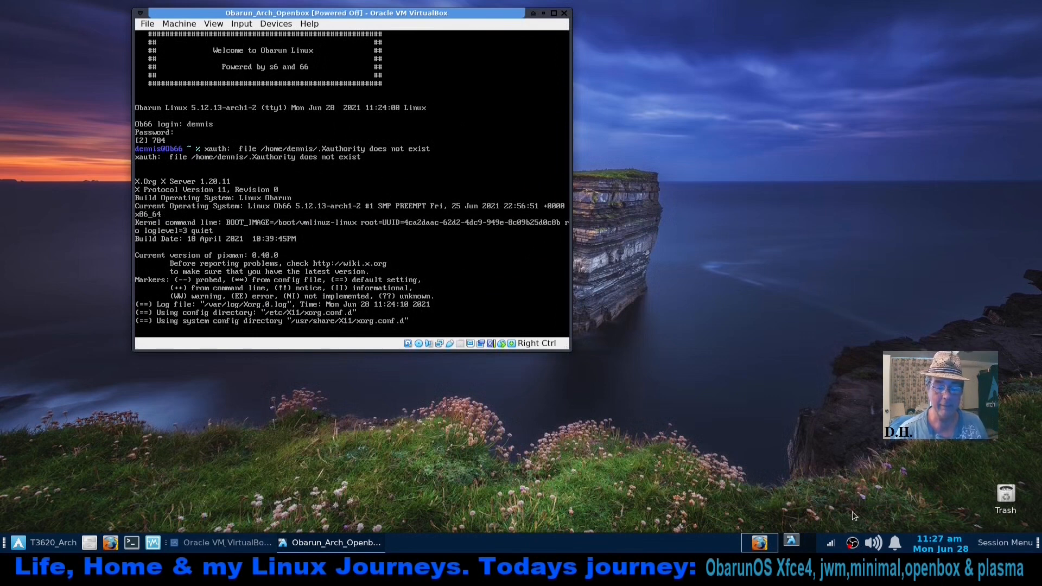
pyautogui.click(852, 542)
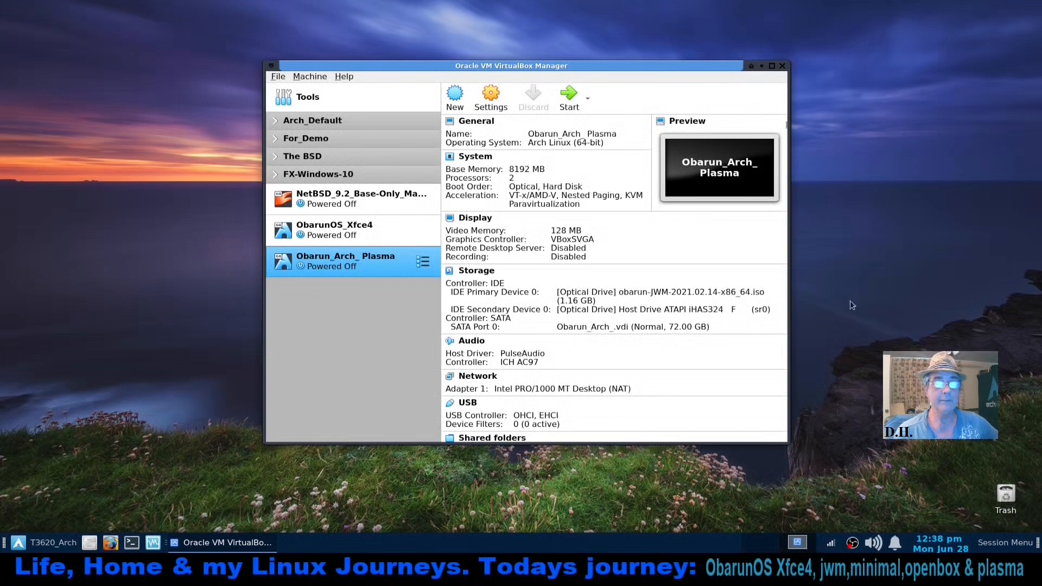
# Eject obarun-JWM-2021.02.14-x86_64.iso from the Obarun_Arch_Plasma machine's optical drive and boot it into Obarun Linux
pyautogui.click(670, 292)
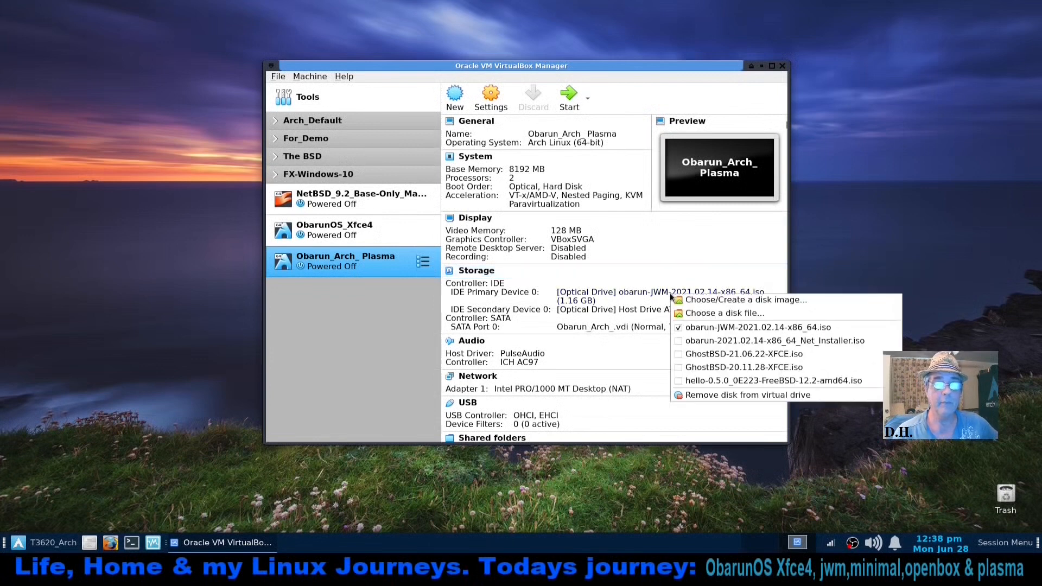
pyautogui.click(685, 327)
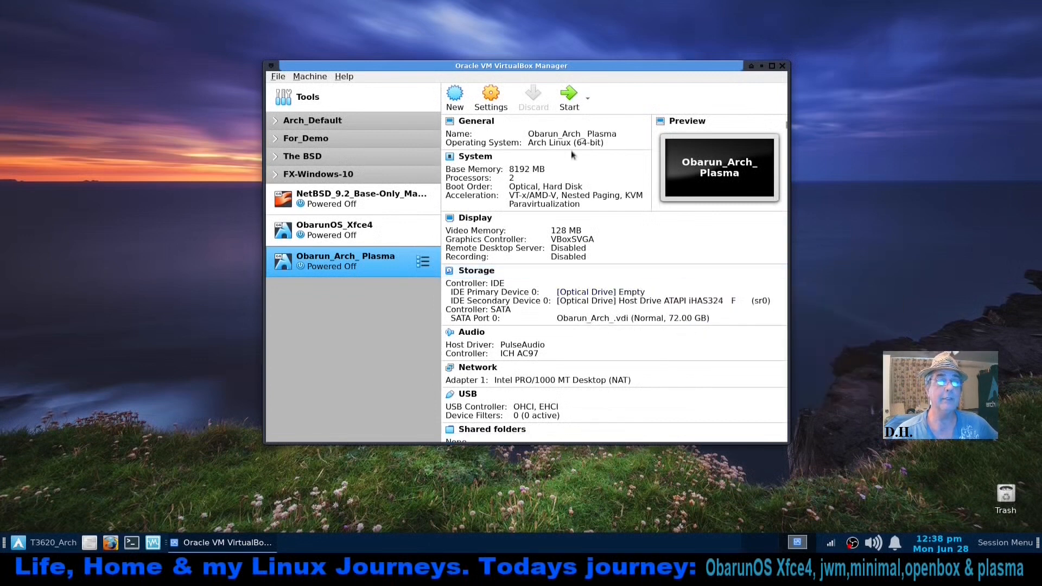
pyautogui.click(568, 95)
pyautogui.click(761, 66)
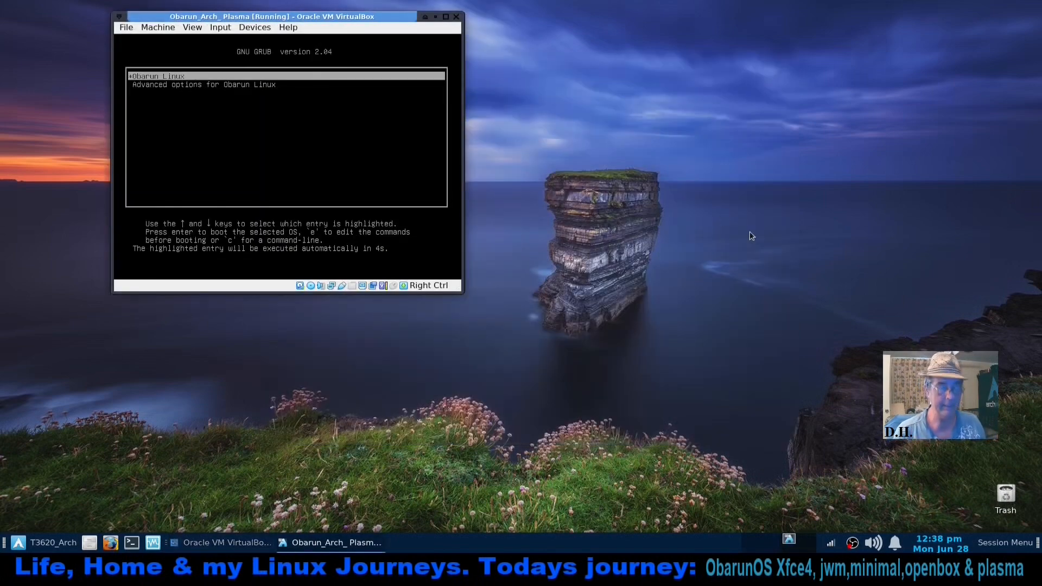
pyautogui.press('Return')
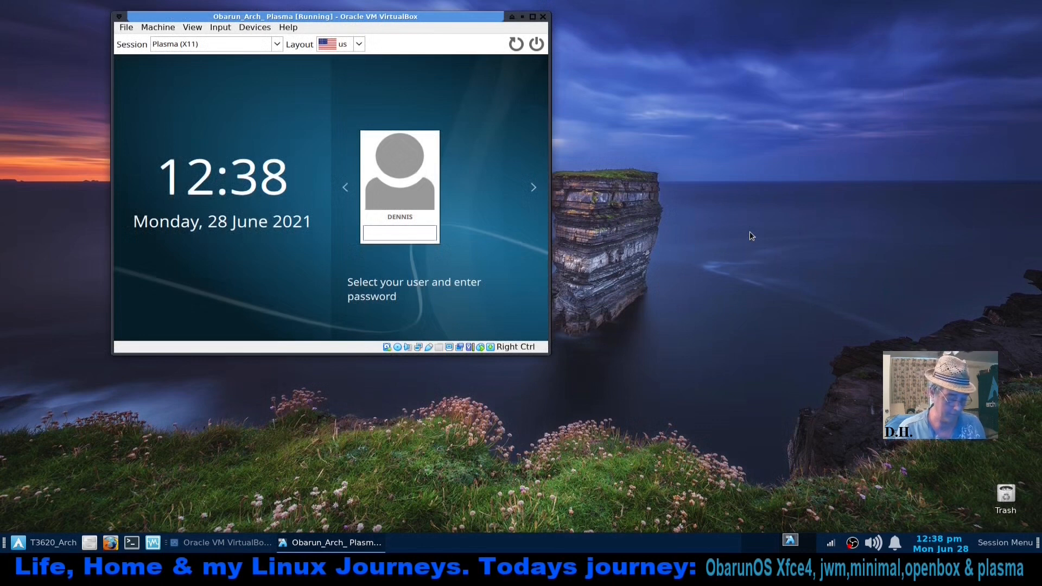
# Log in to the Plasma (X11) session with the account password and maximize the virtual machine window
pyautogui.write('••')
pyautogui.press('Return')
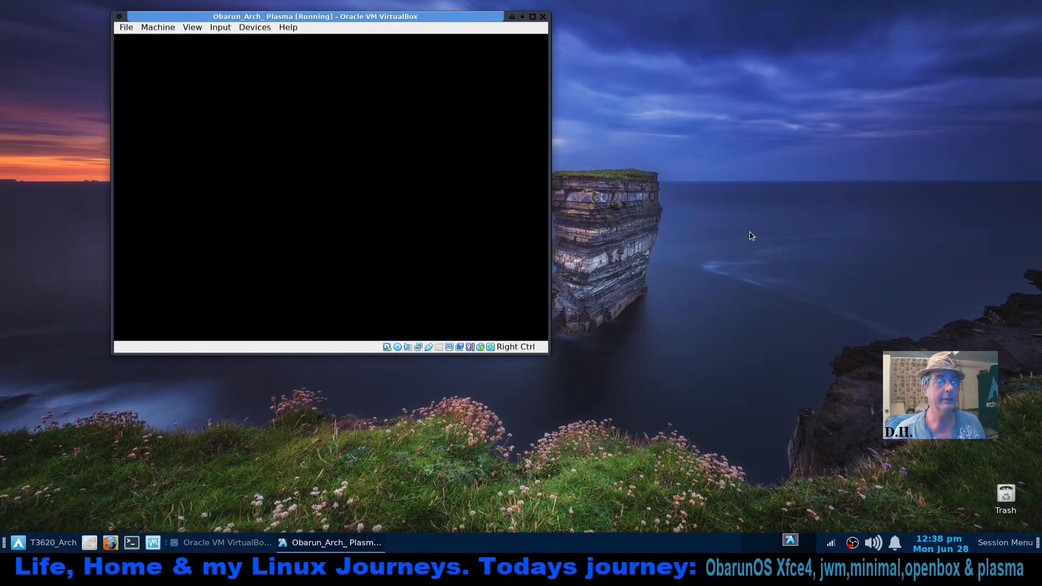
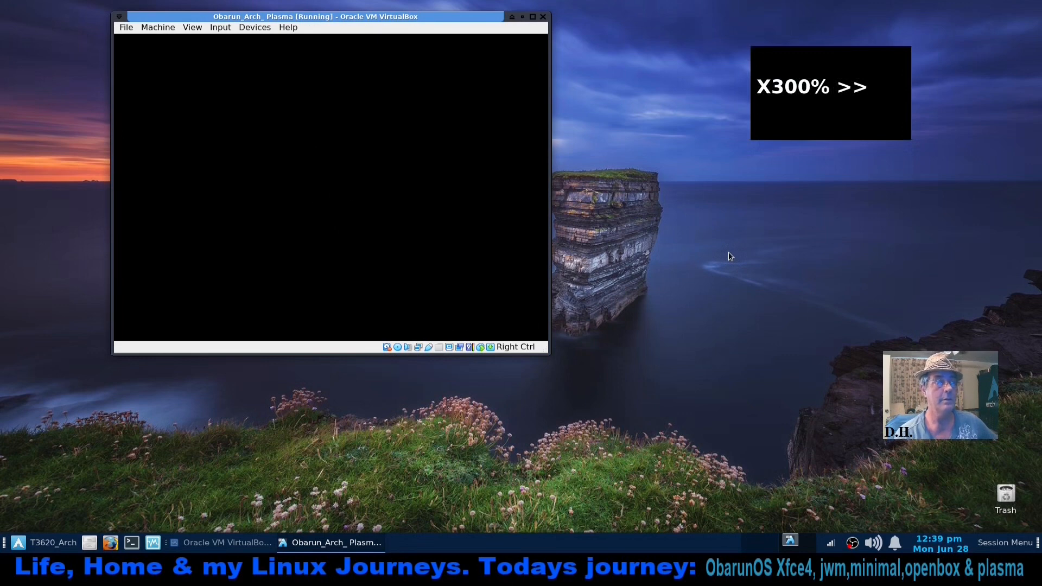
pyautogui.moveTo(436, 20); pyautogui.dragTo(482, 37)
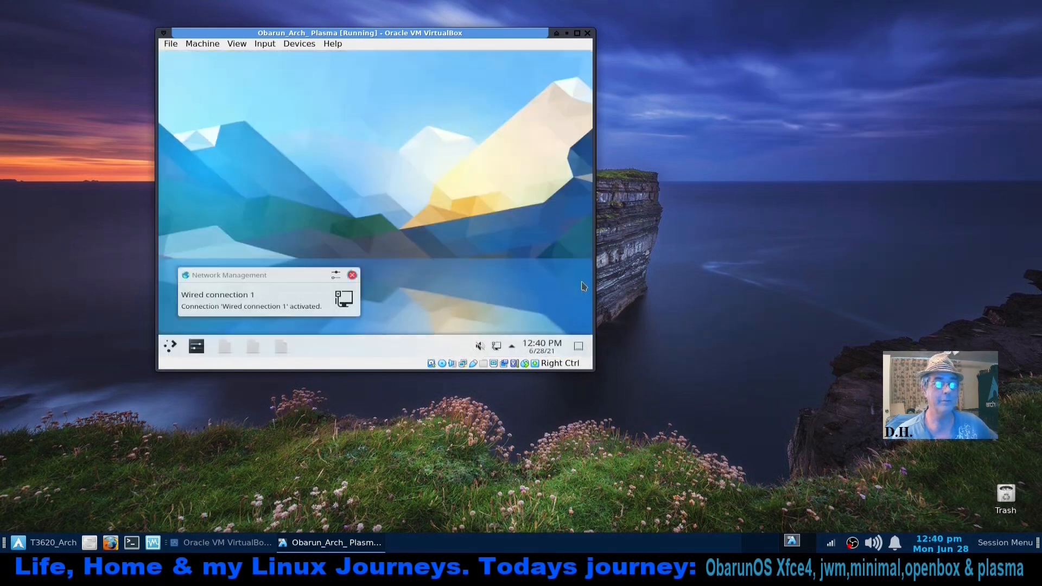
pyautogui.moveTo(596, 373); pyautogui.dragTo(682, 430)
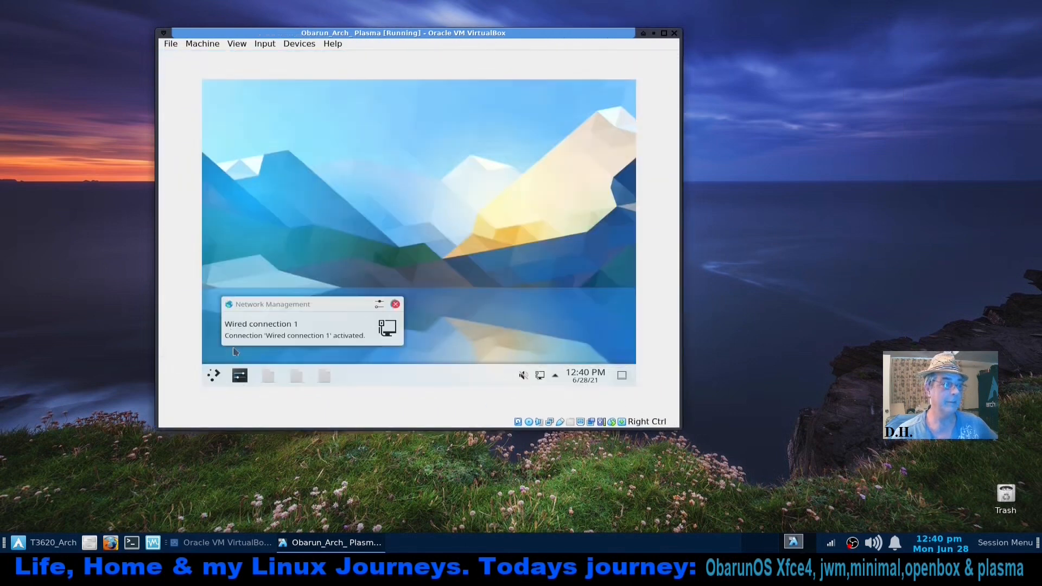
pyautogui.click(663, 33)
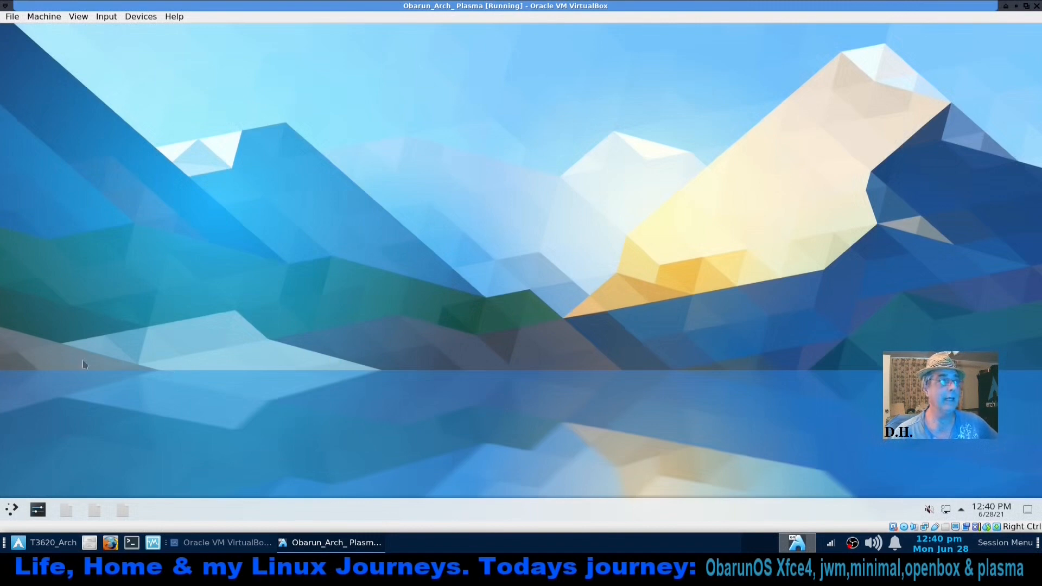
# Open Konsole and run a full system upgrade with sudo pacman -Syyu, authorizing it with the account password
pyautogui.click(13, 510)
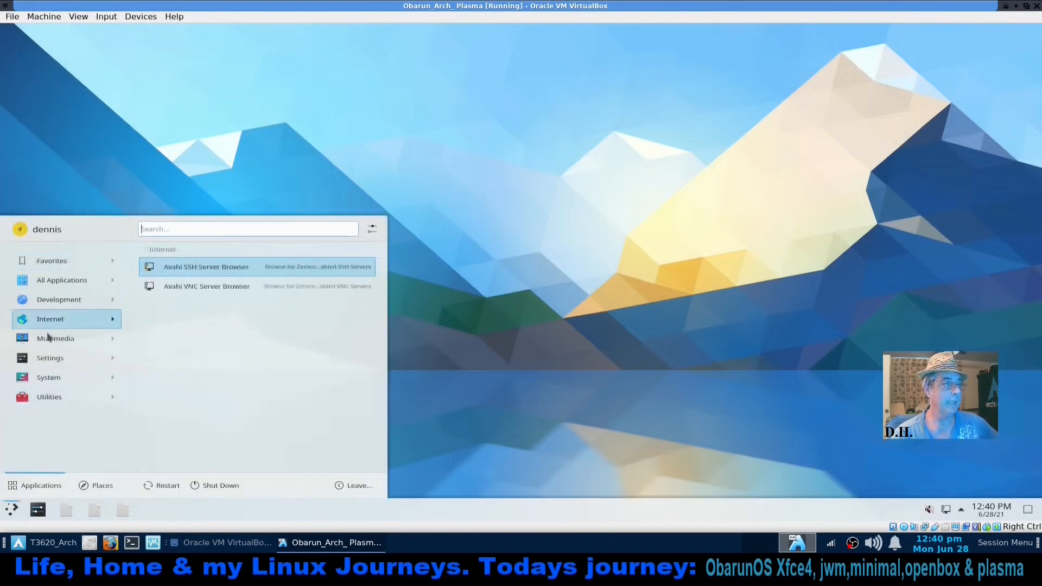
pyautogui.moveTo(63, 374)
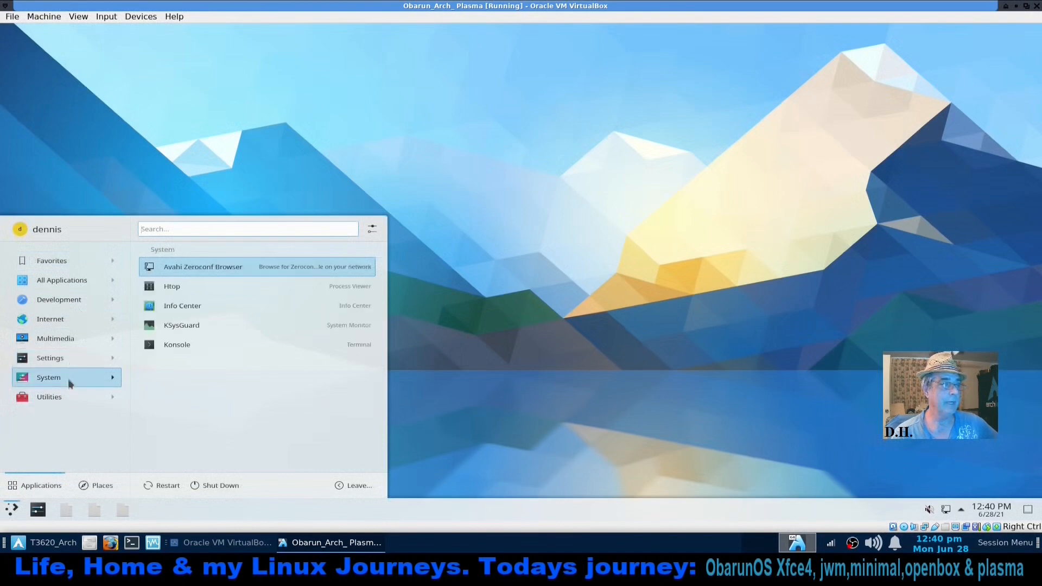
pyautogui.click(195, 341)
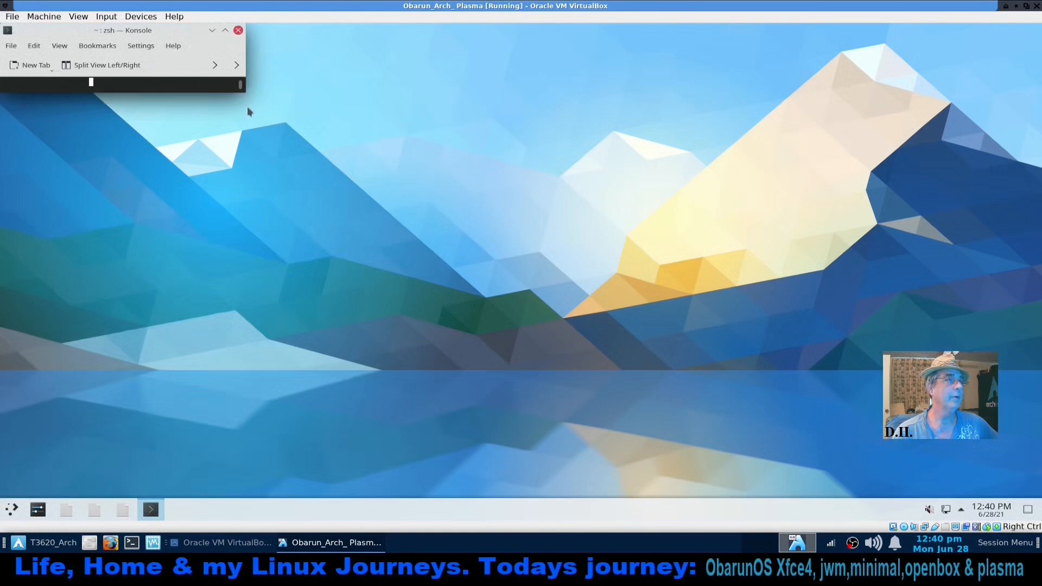
pyautogui.moveTo(434, 36); pyautogui.dragTo(702, 174)
pyautogui.write('sudo pacman -Syyu')
pyautogui.press('Return')
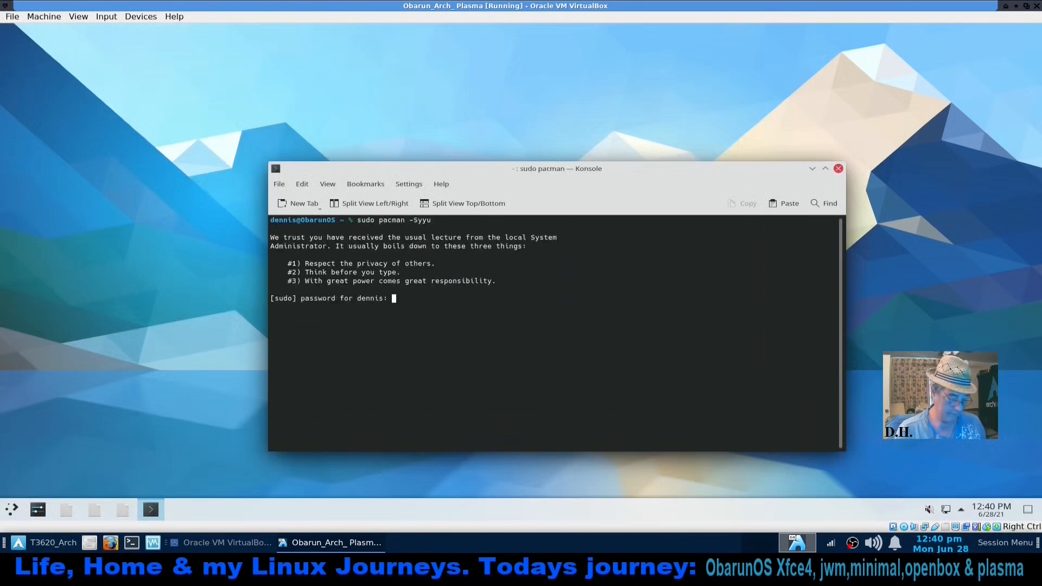
pyautogui.press('Return')
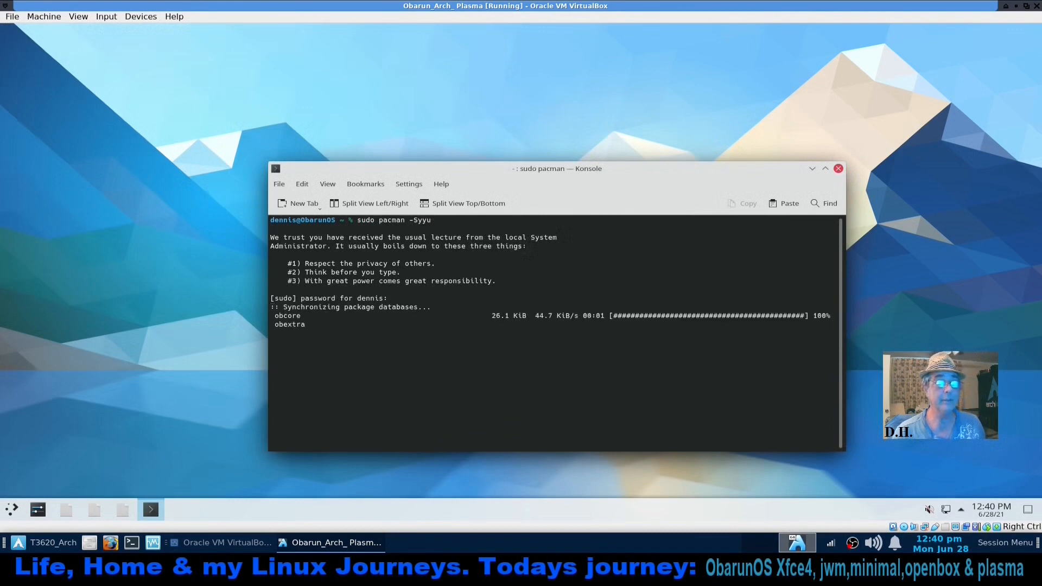
pyautogui.moveTo(673, 167); pyautogui.dragTo(705, 82)
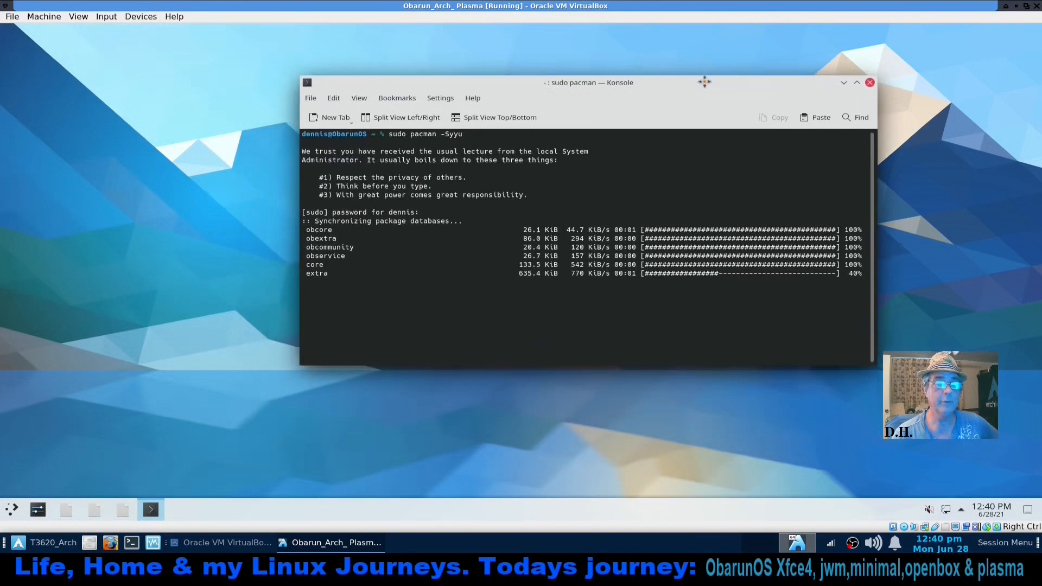
# Check the desktop's context menu and launch Info Center from the System application category
pyautogui.rightClick(184, 208)
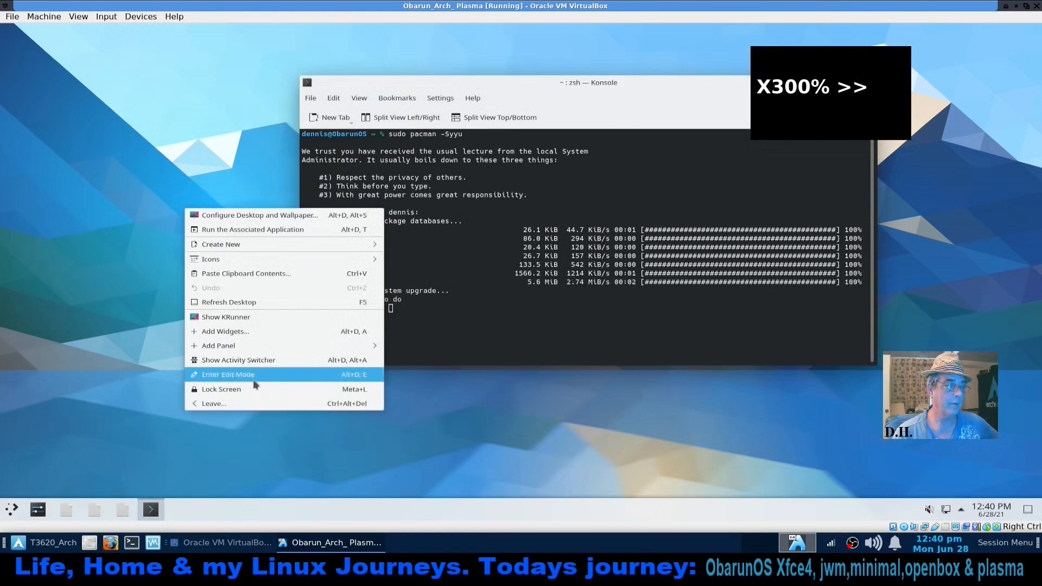
pyautogui.click(81, 323)
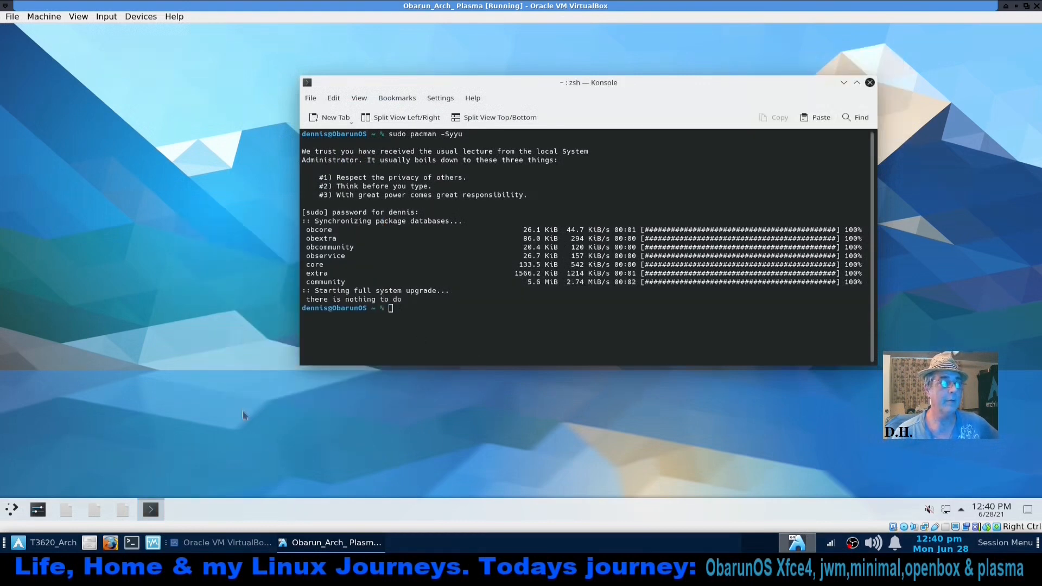
pyautogui.click(11, 509)
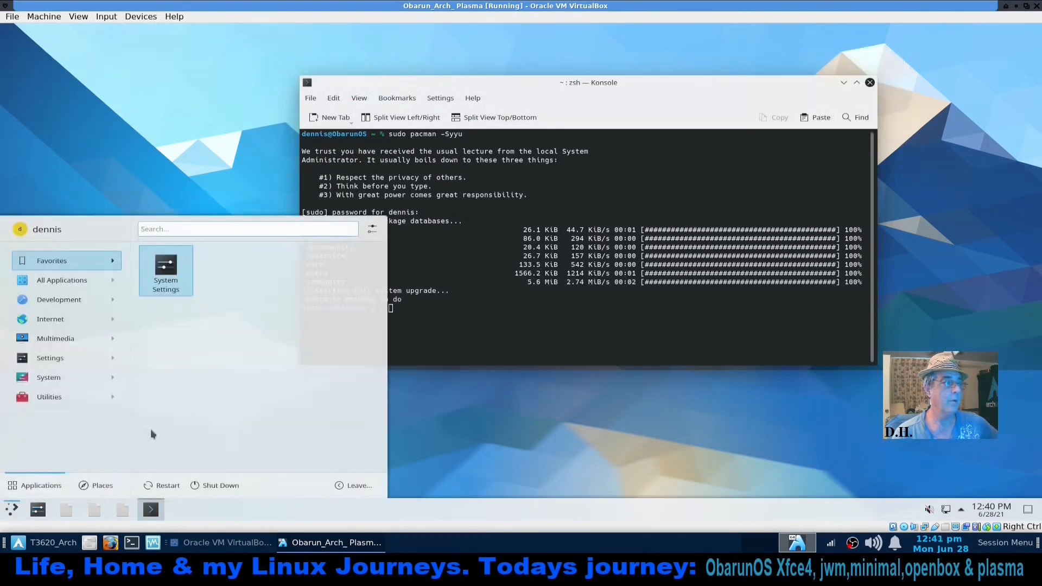
pyautogui.moveTo(86, 398)
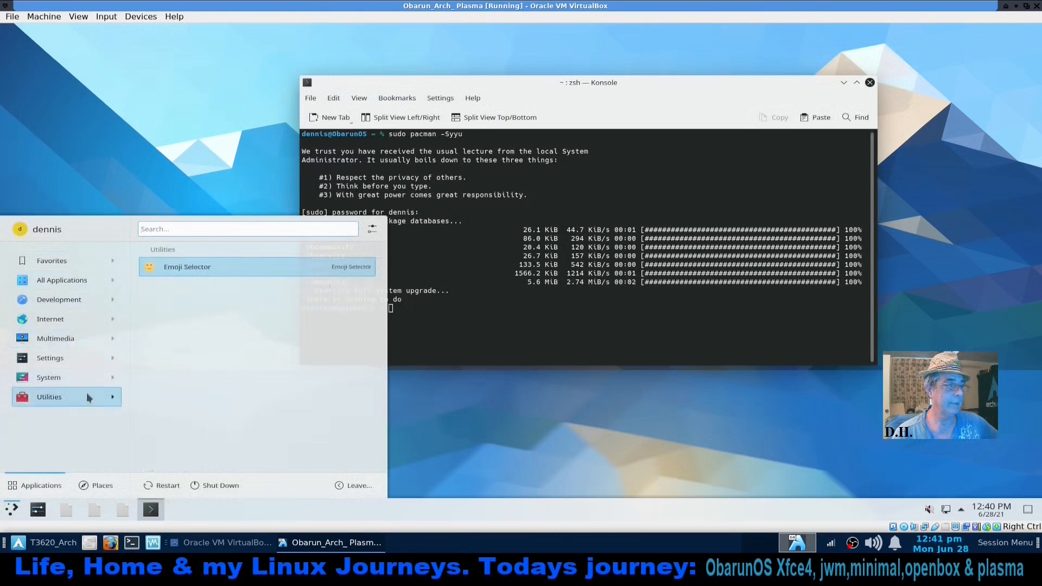
pyautogui.moveTo(83, 374)
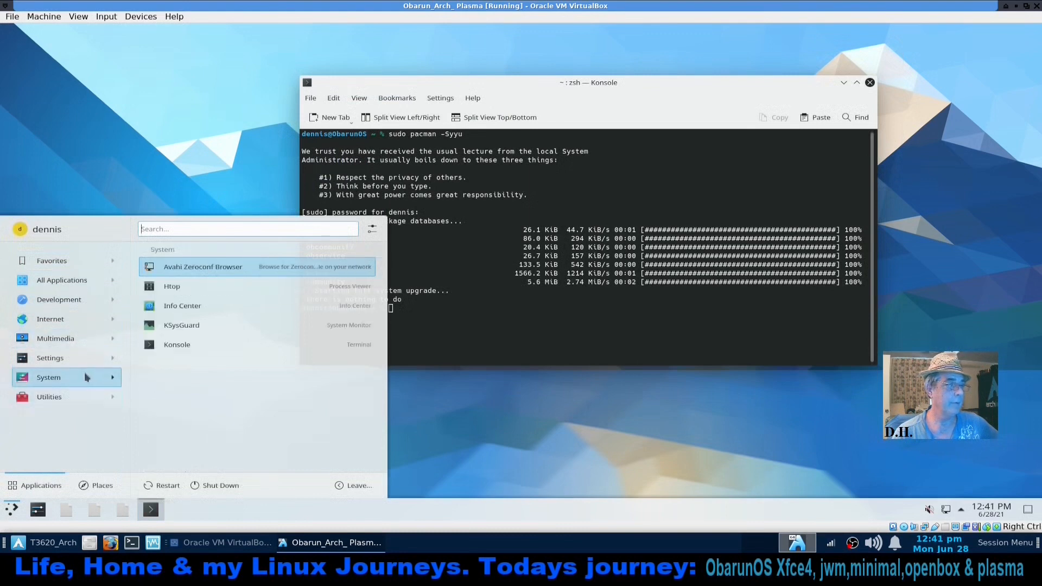
pyautogui.click(216, 308)
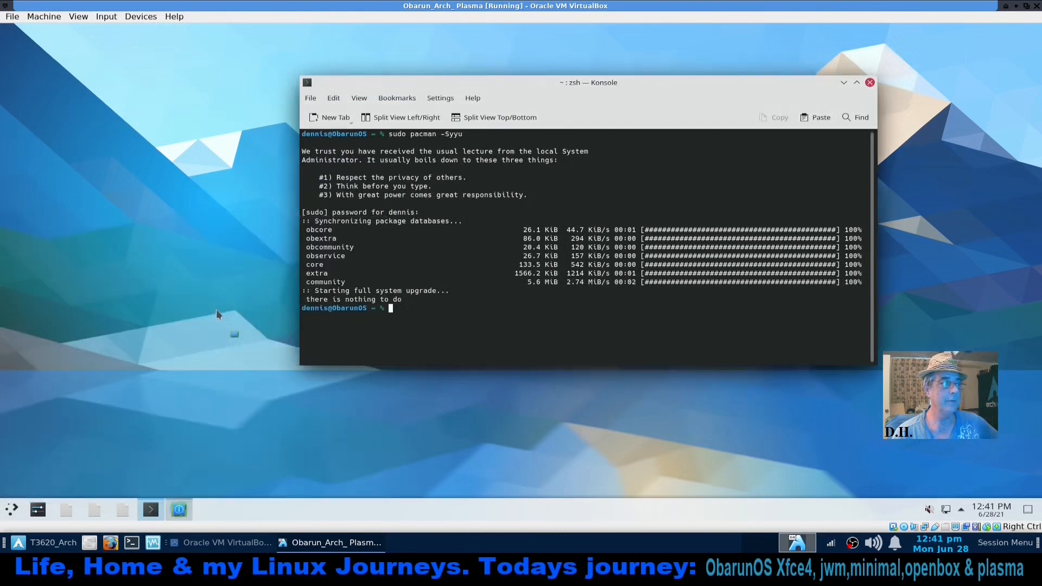
# Close the Konsole window and switch the virtual machine to full screen
pyautogui.click(869, 82)
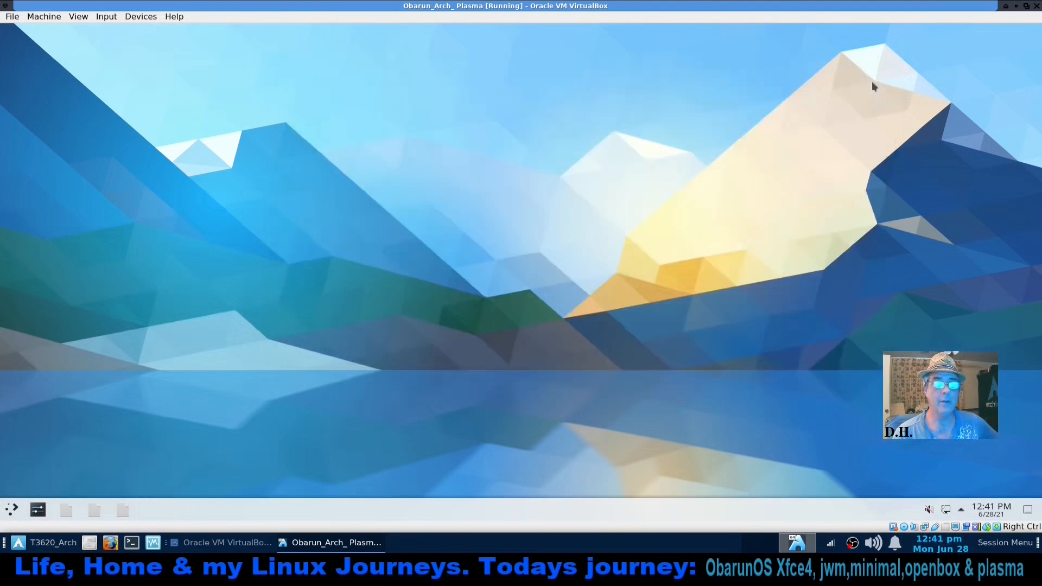
pyautogui.press('Control_R+f')
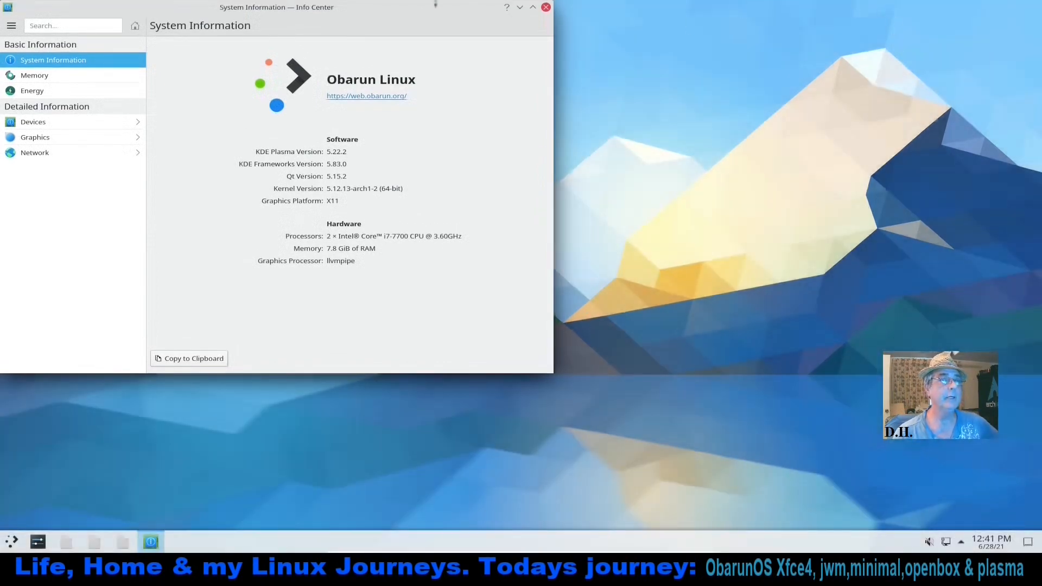
# Move the Info Center window towards the middle of the desktop and examine its System Information and Memory pages
pyautogui.moveTo(430, 20); pyautogui.dragTo(595, 87)
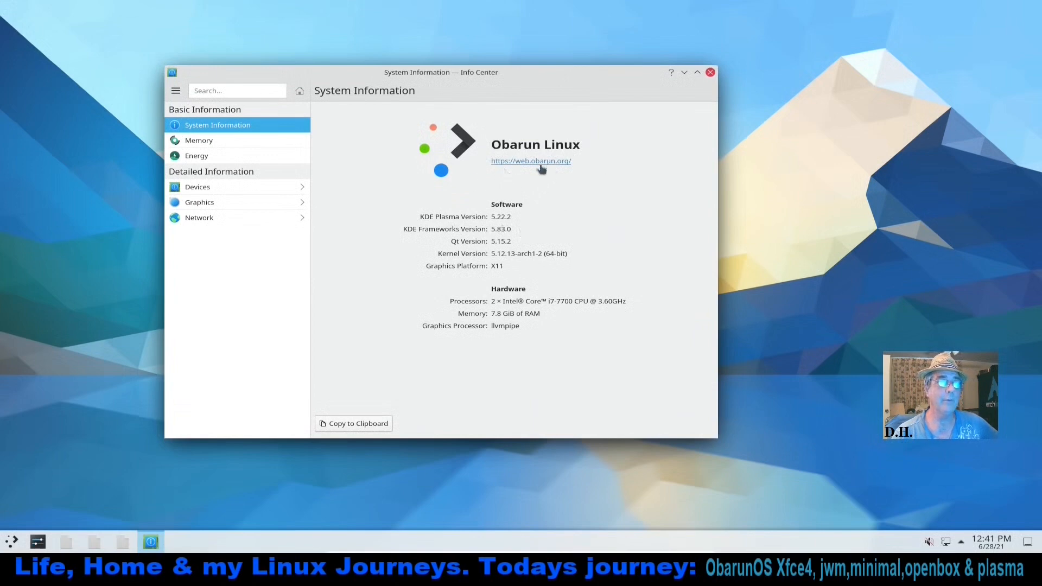
pyautogui.click(199, 140)
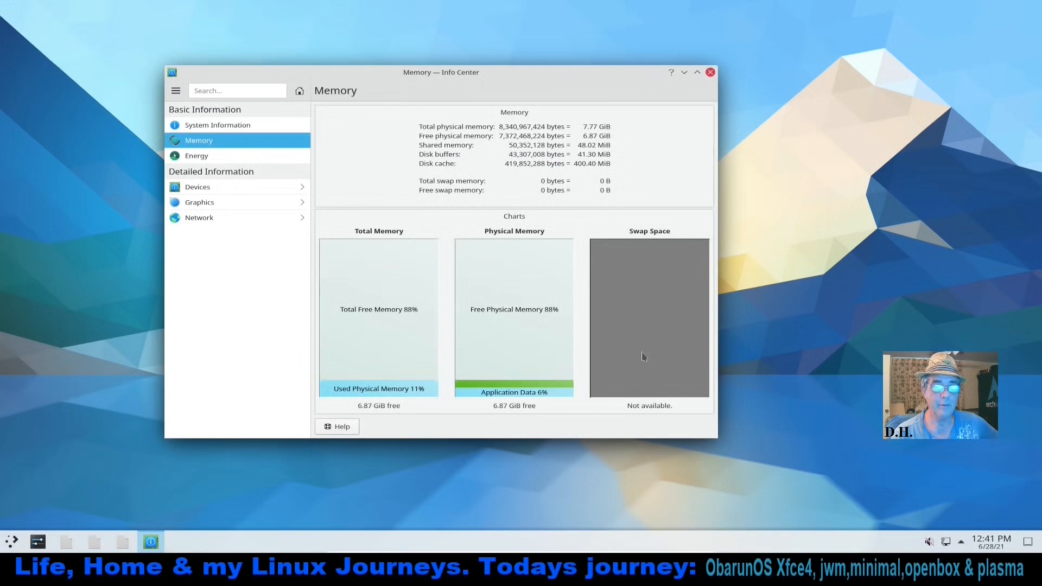
pyautogui.moveTo(535, 76); pyautogui.dragTo(478, 38)
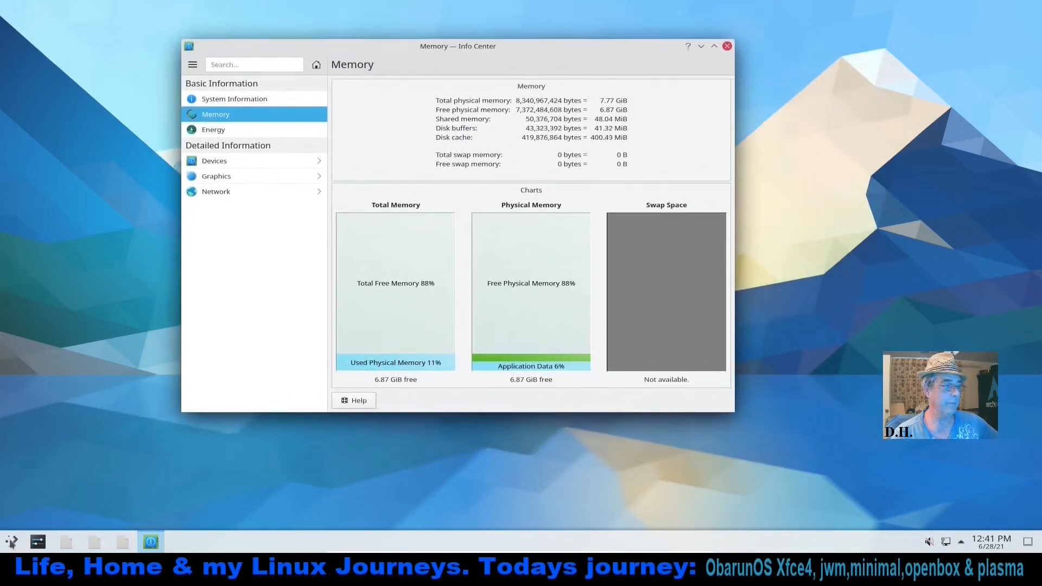
# Browse the Utilities and Development application categories and search the launcher for gpar
pyautogui.click(12, 542)
pyautogui.moveTo(69, 411)
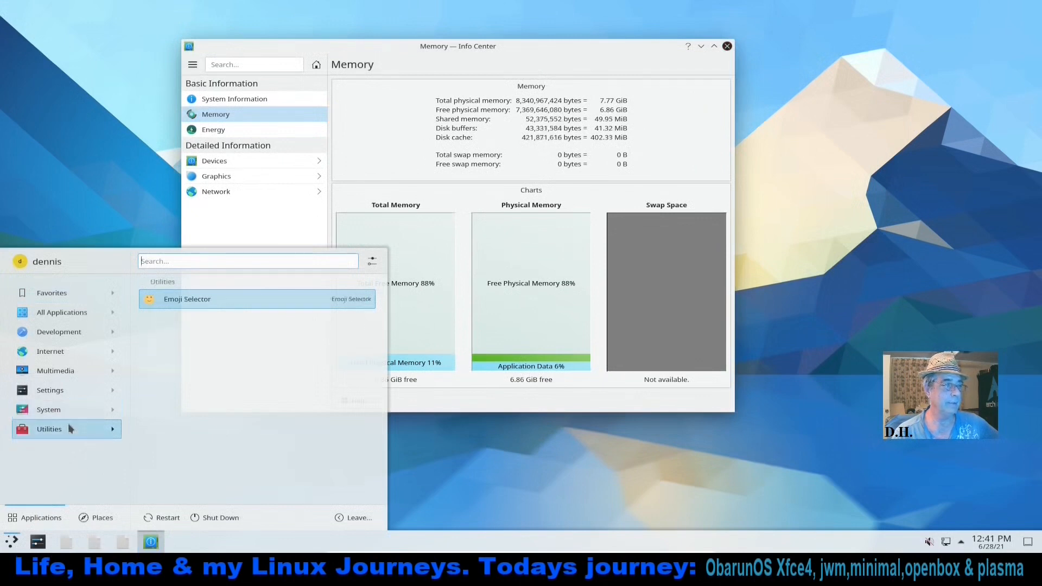
pyautogui.moveTo(60, 331)
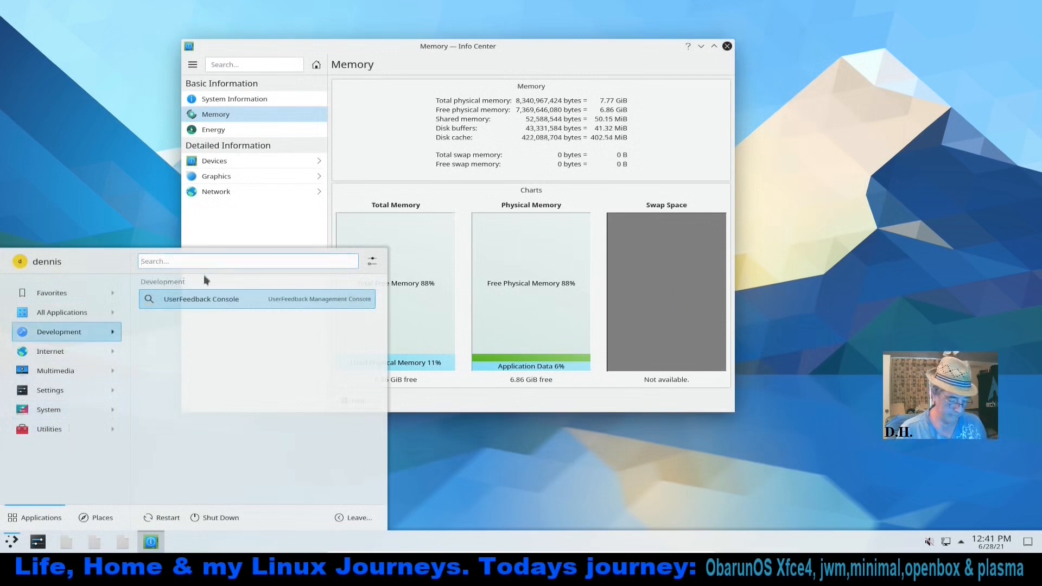
pyautogui.write('gpar')
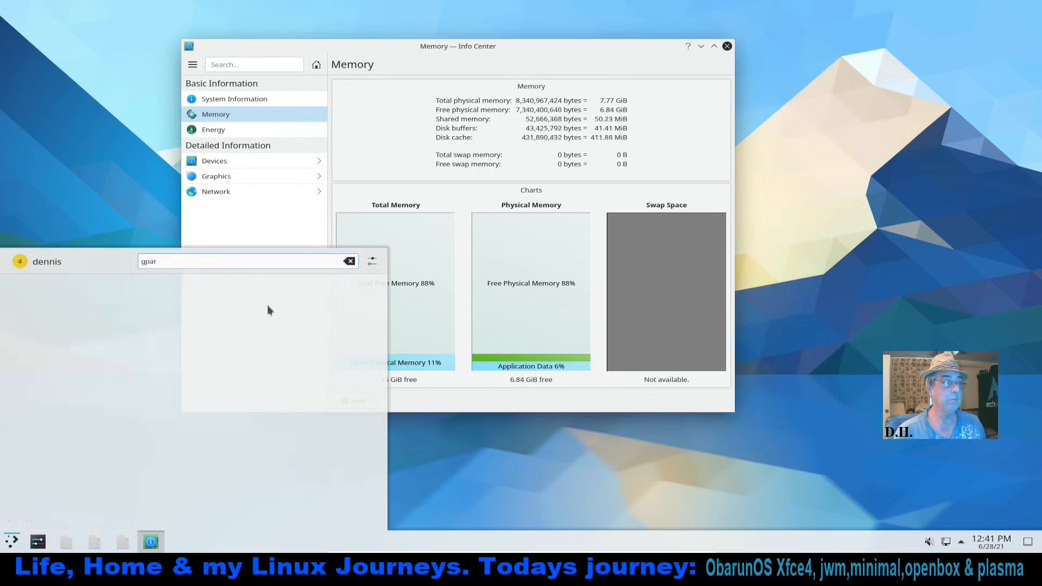
pyautogui.press('Escape')
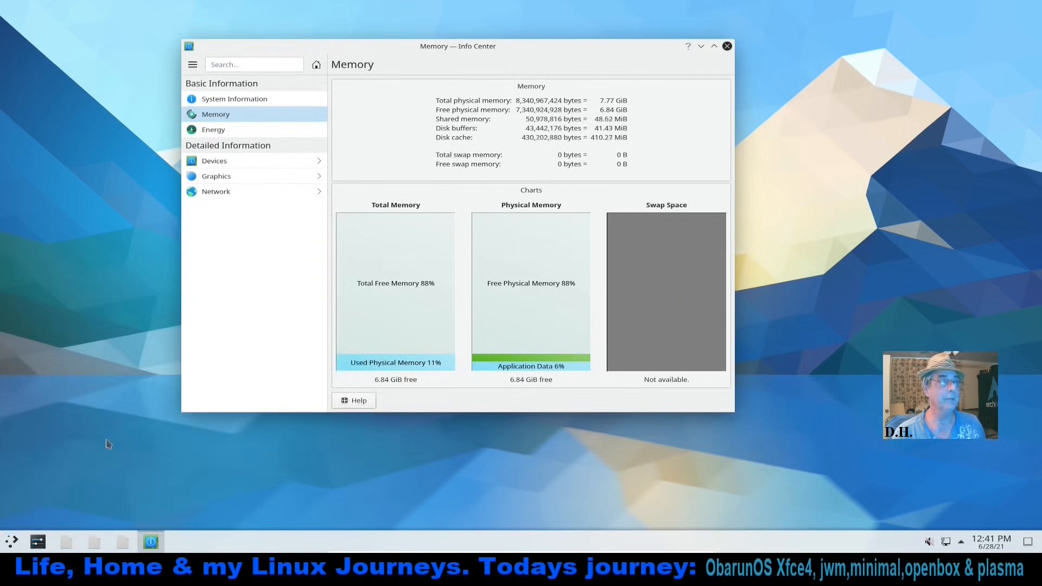
# Open a Konsole terminal, move it over the Info Center window and list the block devices with lsblk
pyautogui.hotkey('ctrl', 'alt', 't')
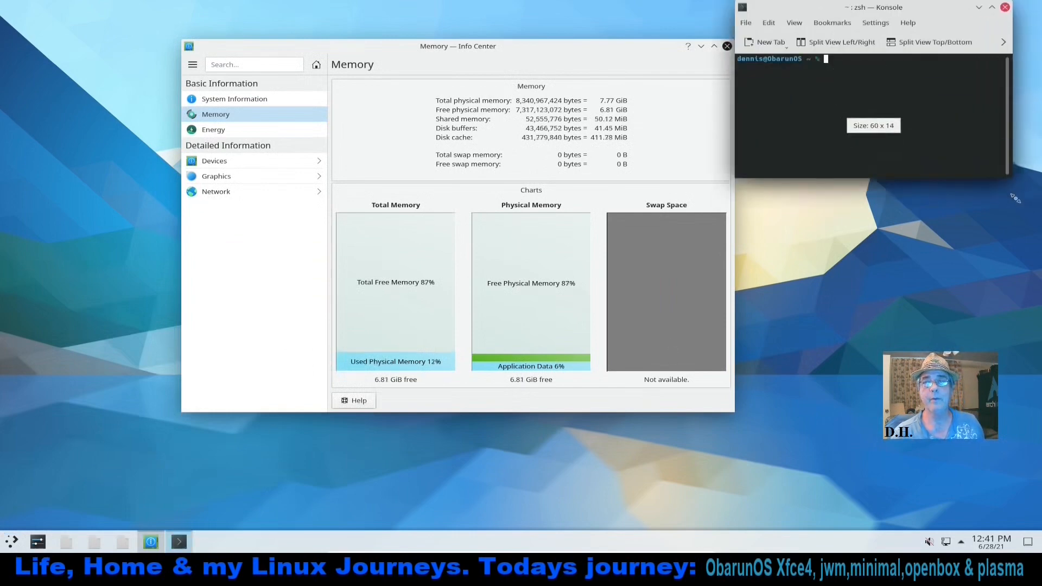
pyautogui.moveTo(950, 9); pyautogui.dragTo(465, 214)
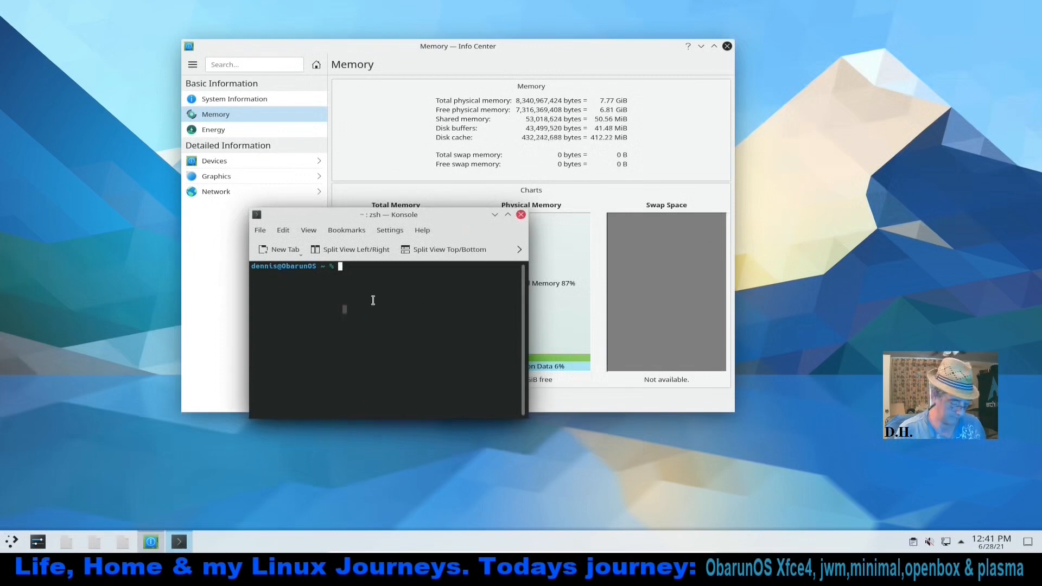
pyautogui.write('lsblk')
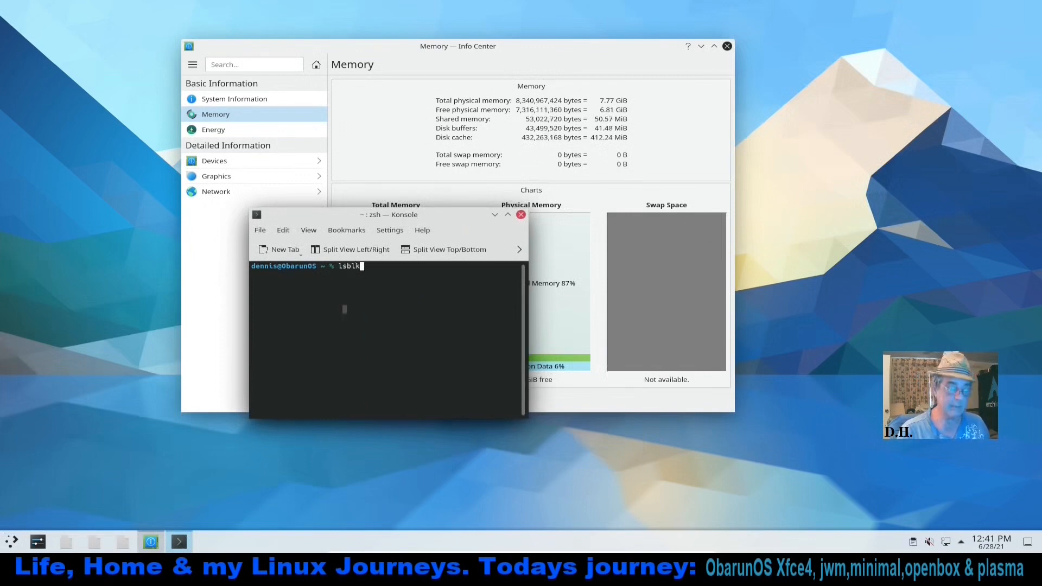
pyautogui.press('Return')
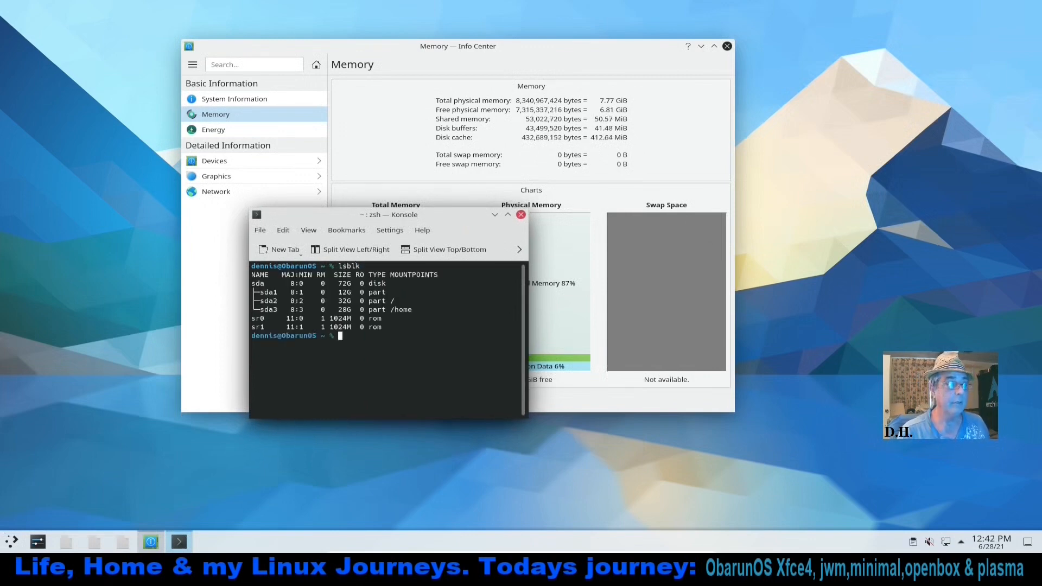
# Format /dev/sda1 as swap with mkswap, rerunning it through sudo !! with the account password, and close Konsole
pyautogui.write('mksw')
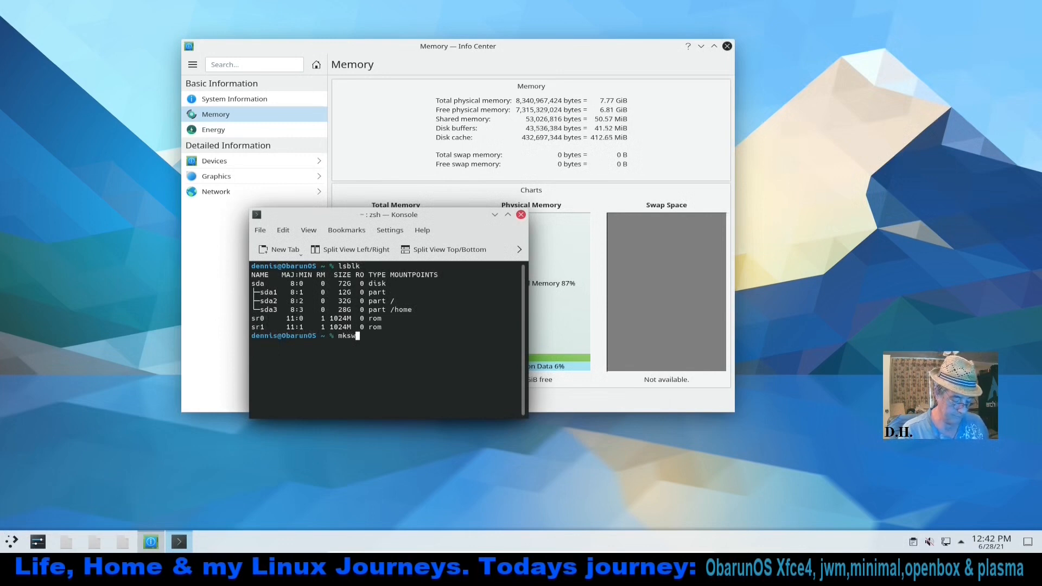
pyautogui.write('ap /dev/sda1')
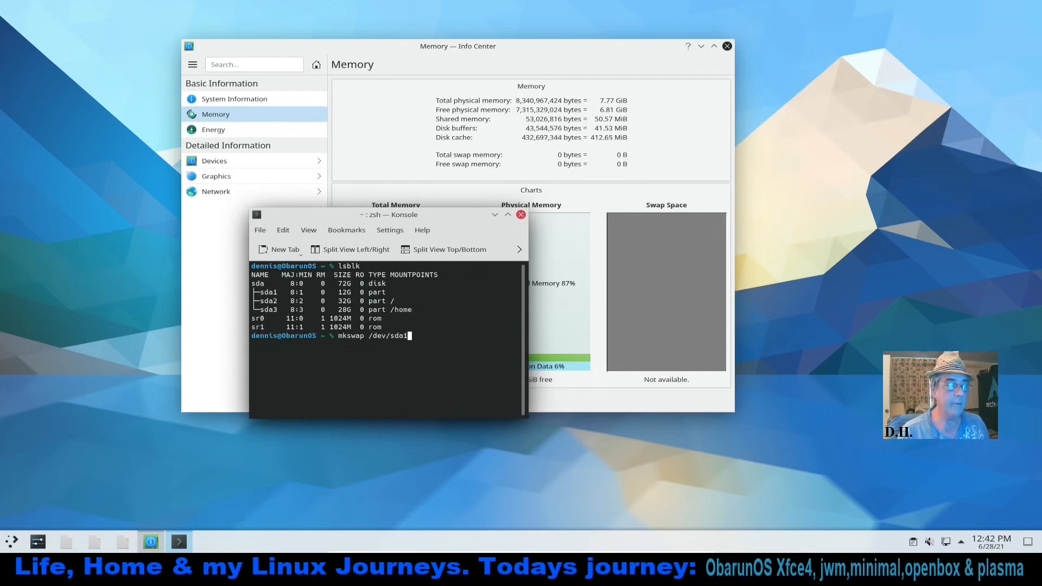
pyautogui.press('Return')
pyautogui.write('sudo !!')
pyautogui.press('Return')
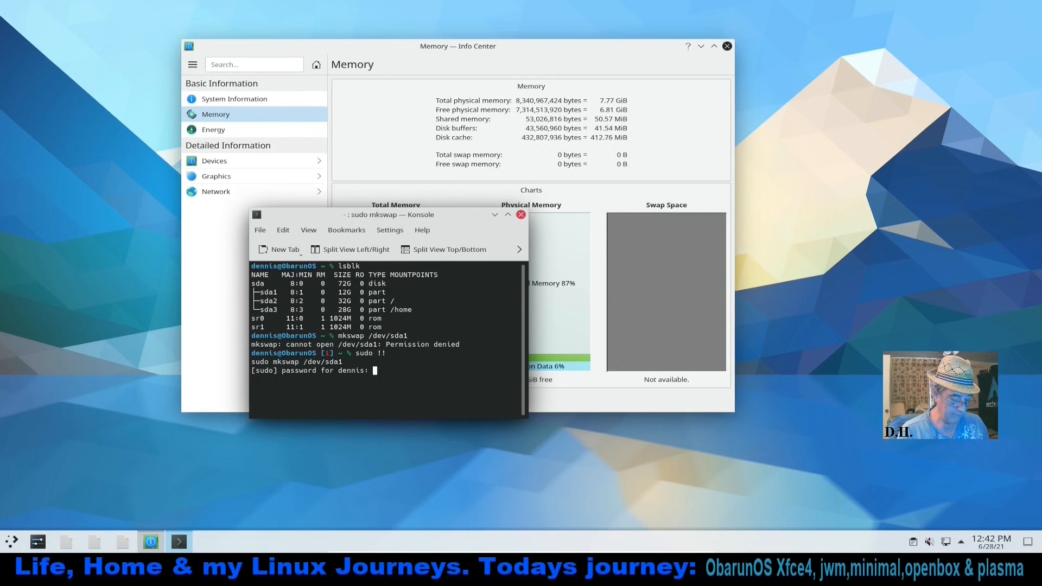
pyautogui.press('Return')
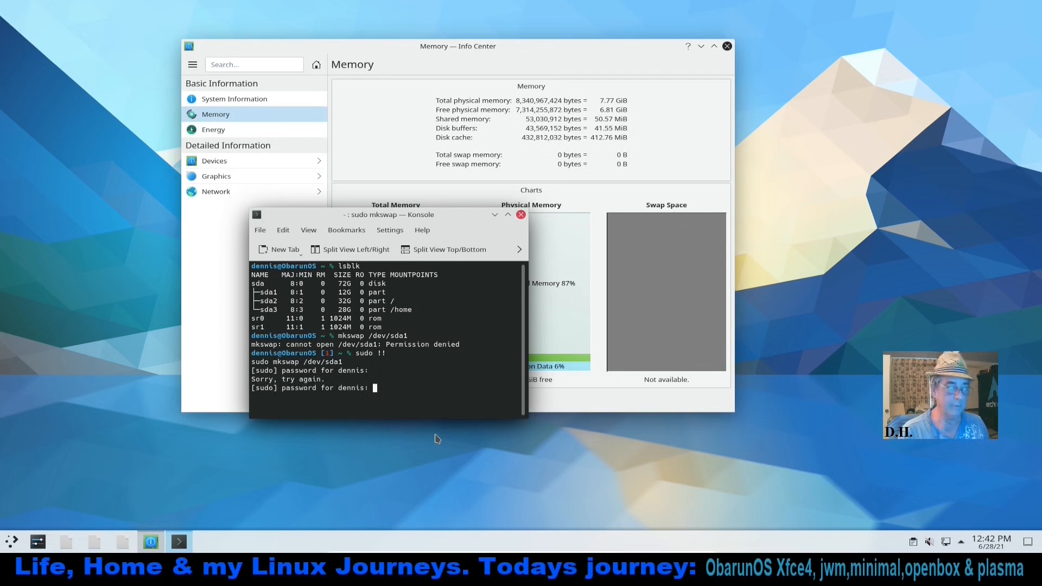
pyautogui.press('Return')
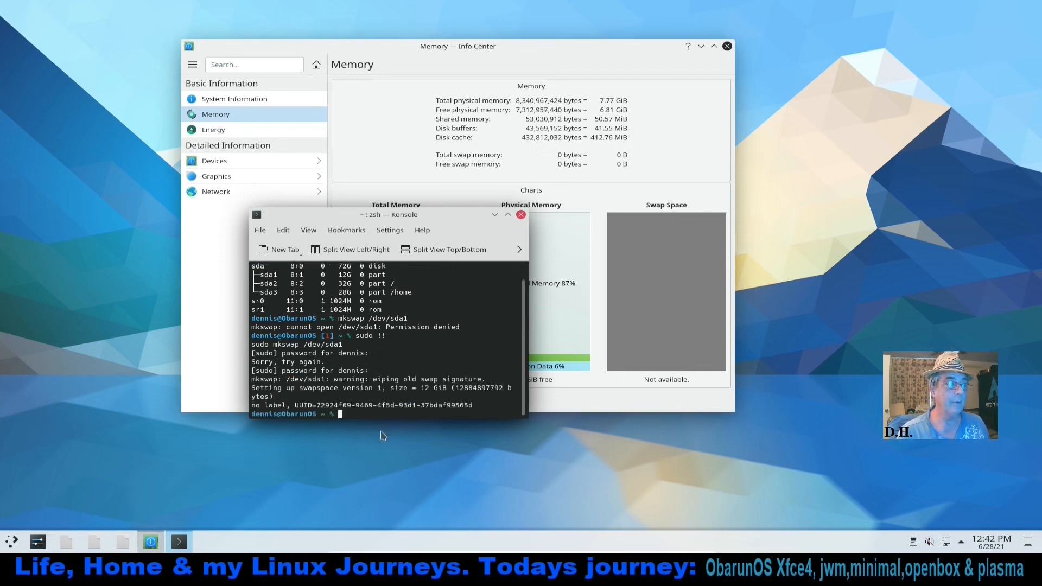
pyautogui.click(521, 214)
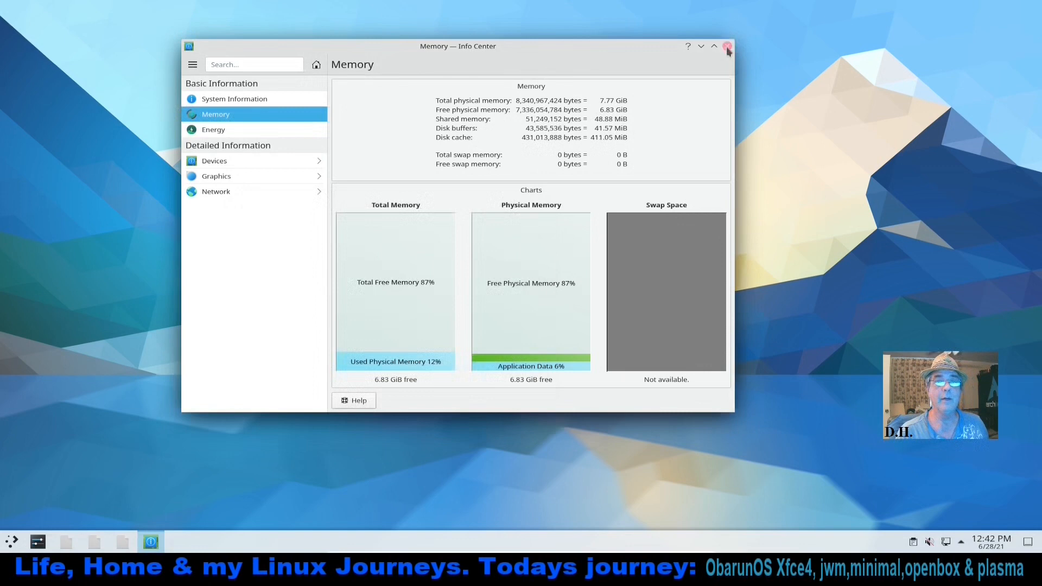
# Close Info Center, relaunch it from the System application category and check its Memory page
pyautogui.click(727, 46)
pyautogui.click(15, 541)
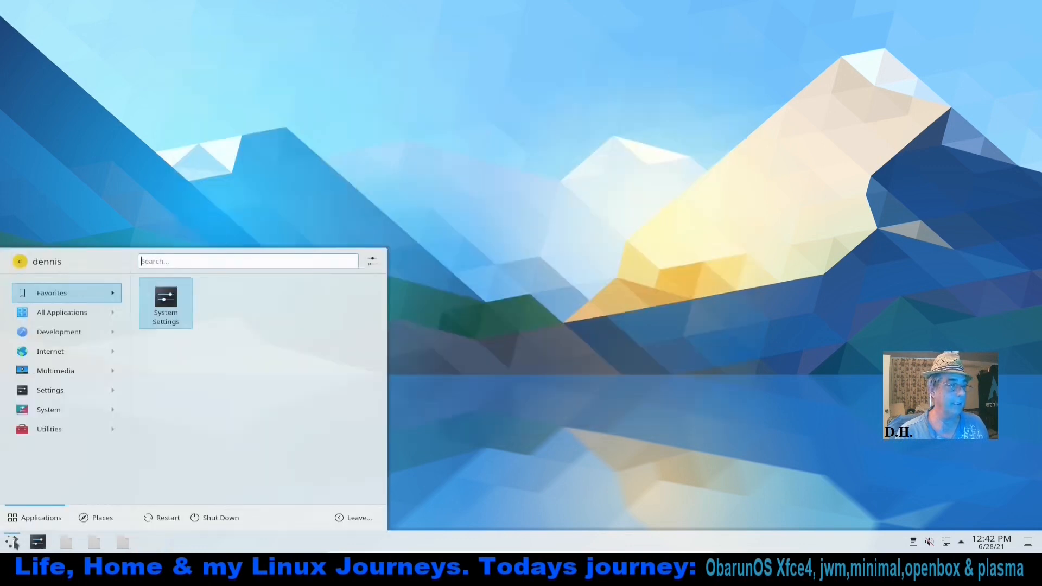
pyautogui.click(79, 315)
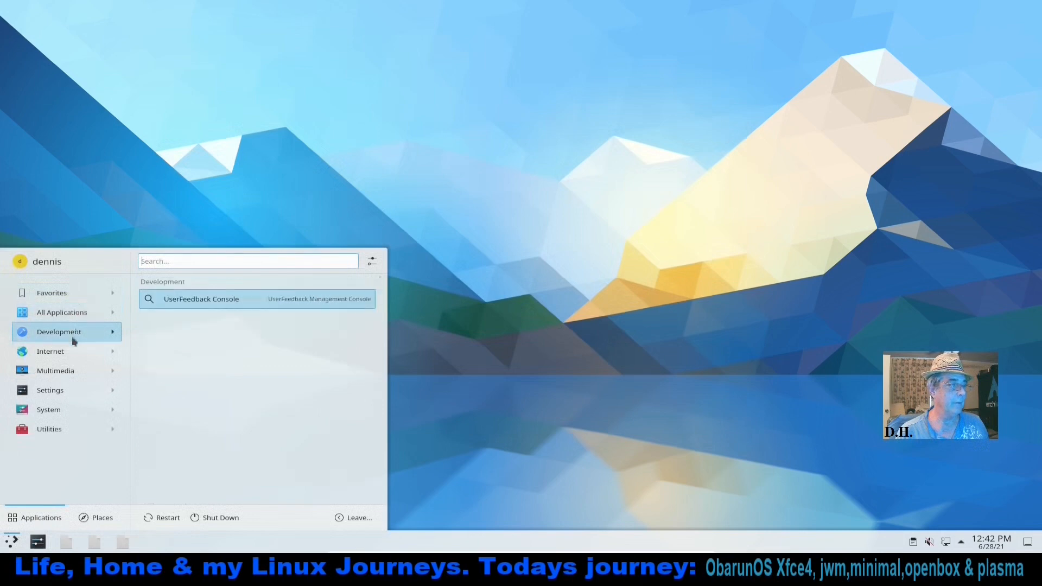
pyautogui.moveTo(63, 390)
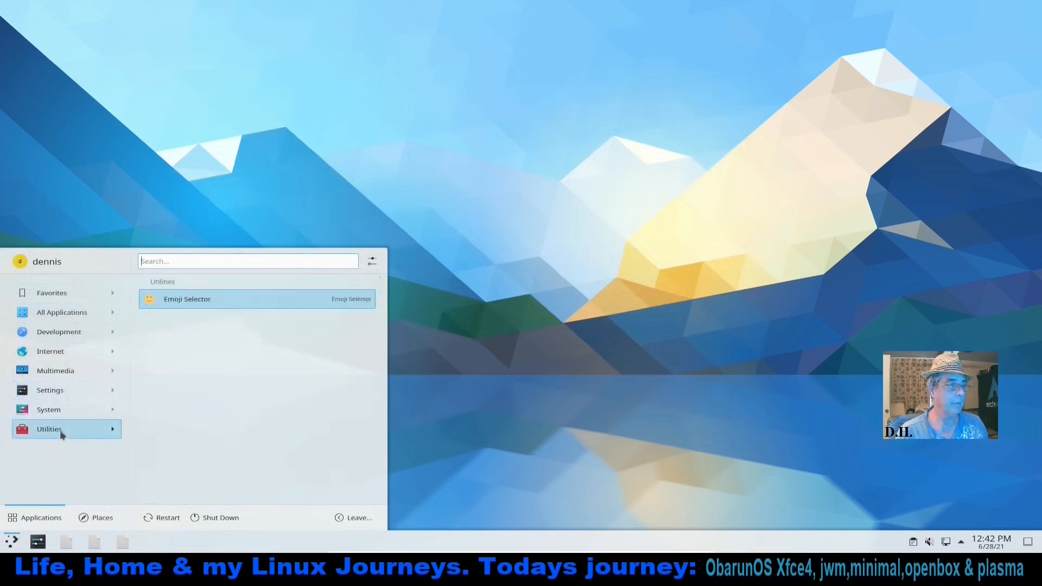
pyautogui.moveTo(63, 414)
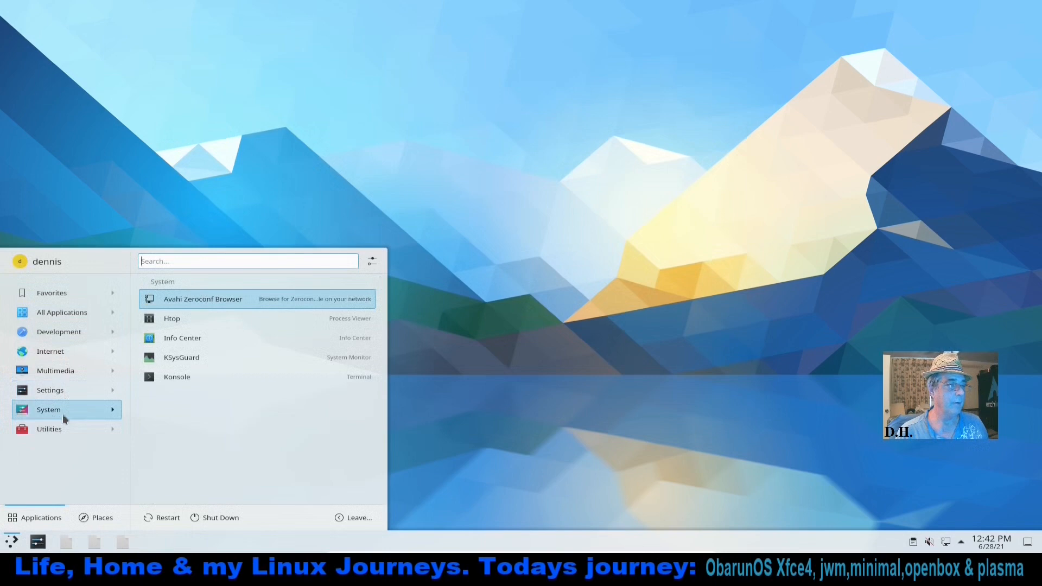
pyautogui.click(216, 340)
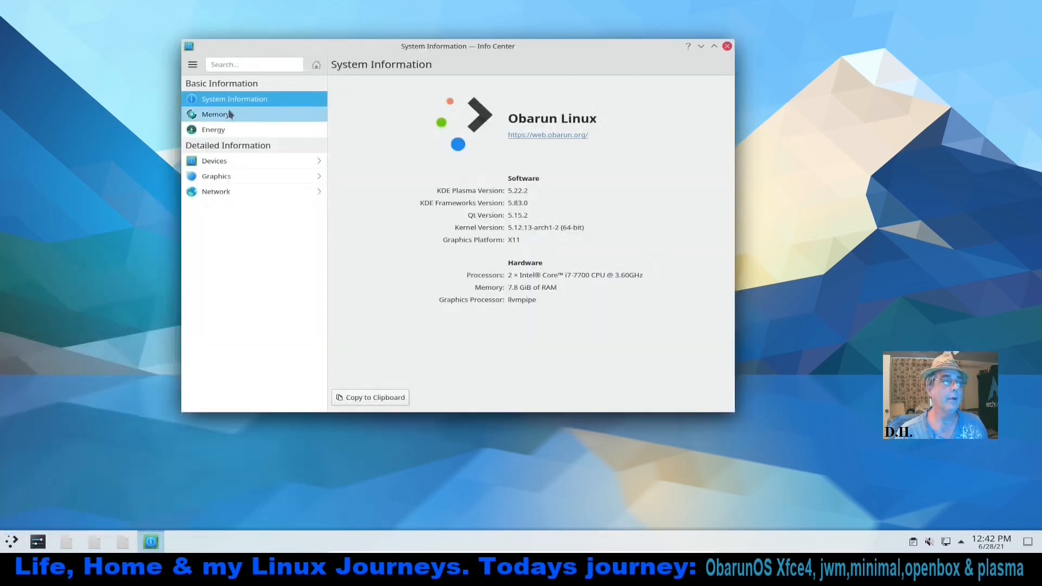
pyautogui.click(215, 113)
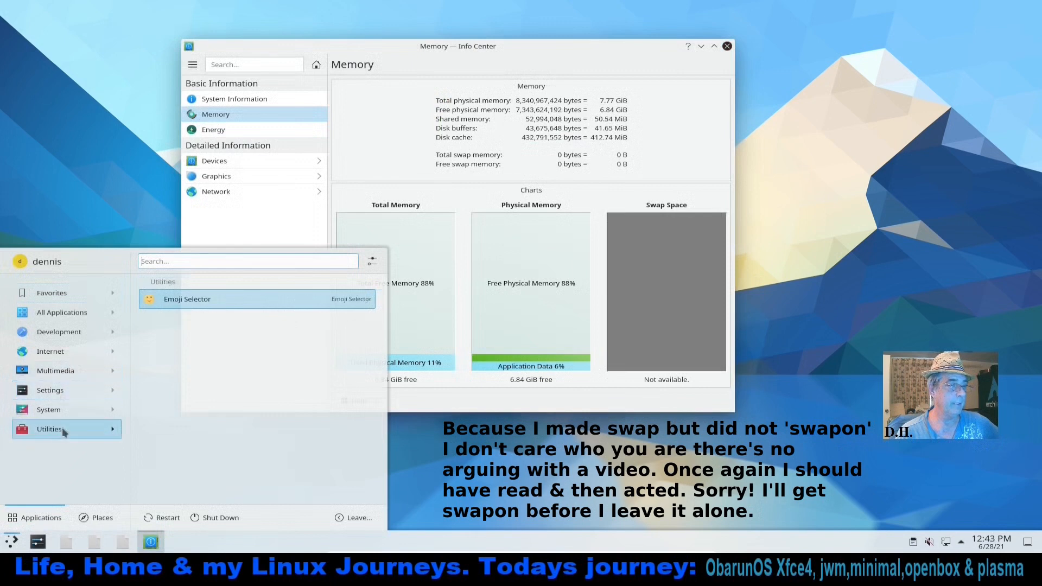
# Launch KSysGuard from the System category, check the memory and swap history under System Load, and close it
pyautogui.moveTo(70, 410)
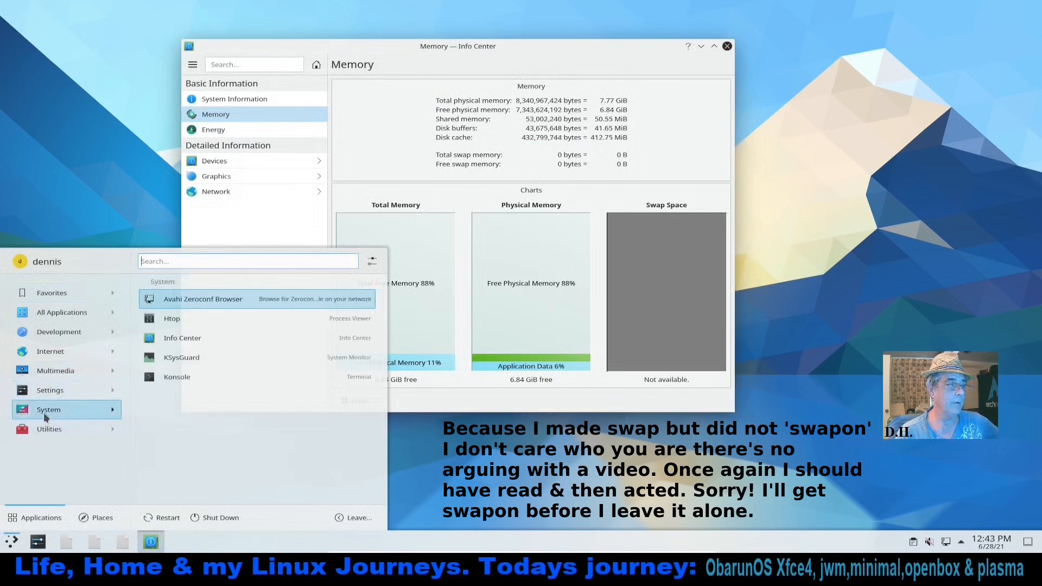
pyautogui.click(233, 350)
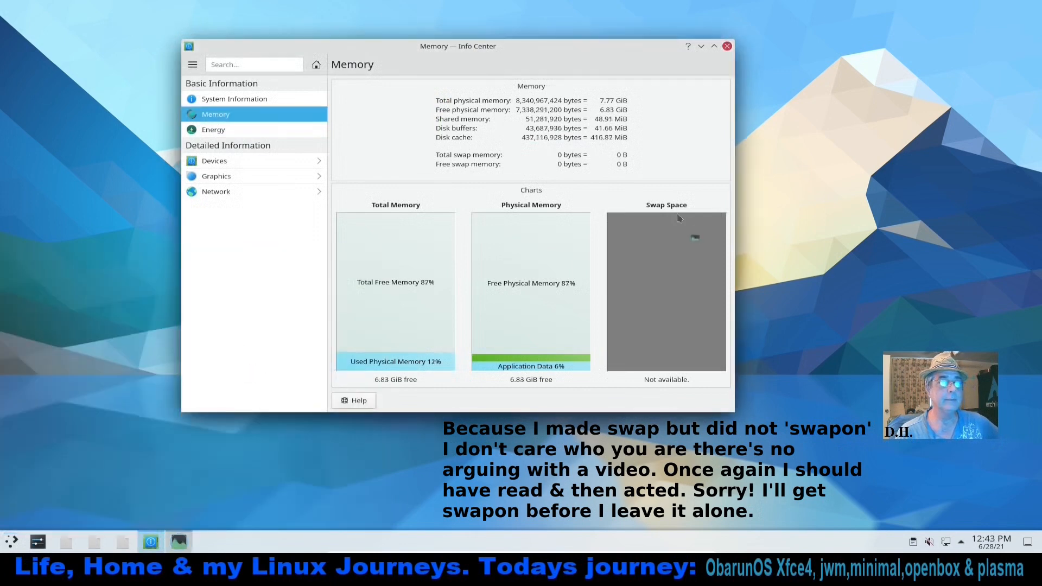
pyautogui.moveTo(676, 219)
pyautogui.moveTo(739, 224); pyautogui.dragTo(430, 126)
pyautogui.click(383, 133)
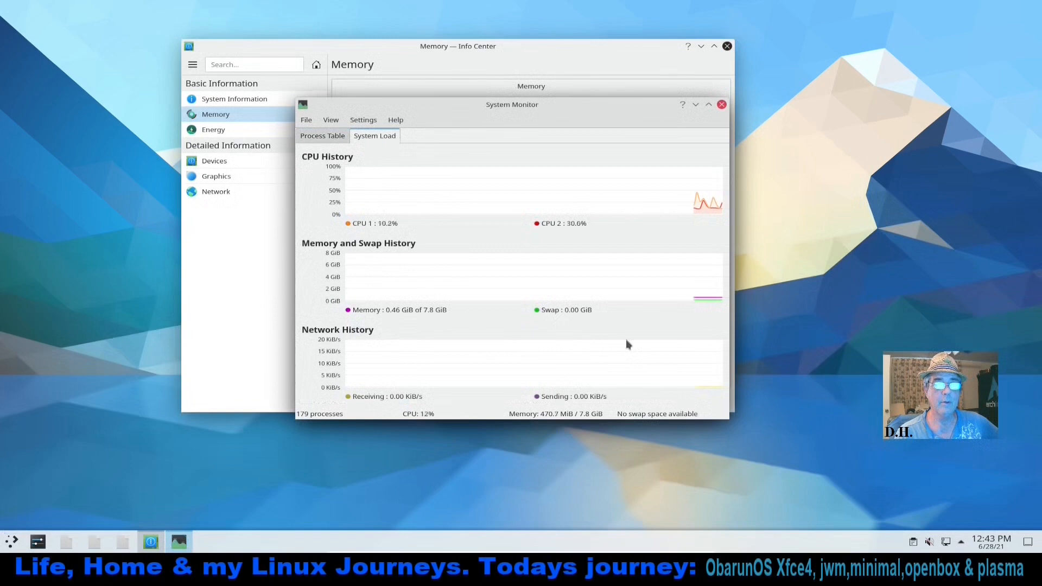
pyautogui.moveTo(626, 340)
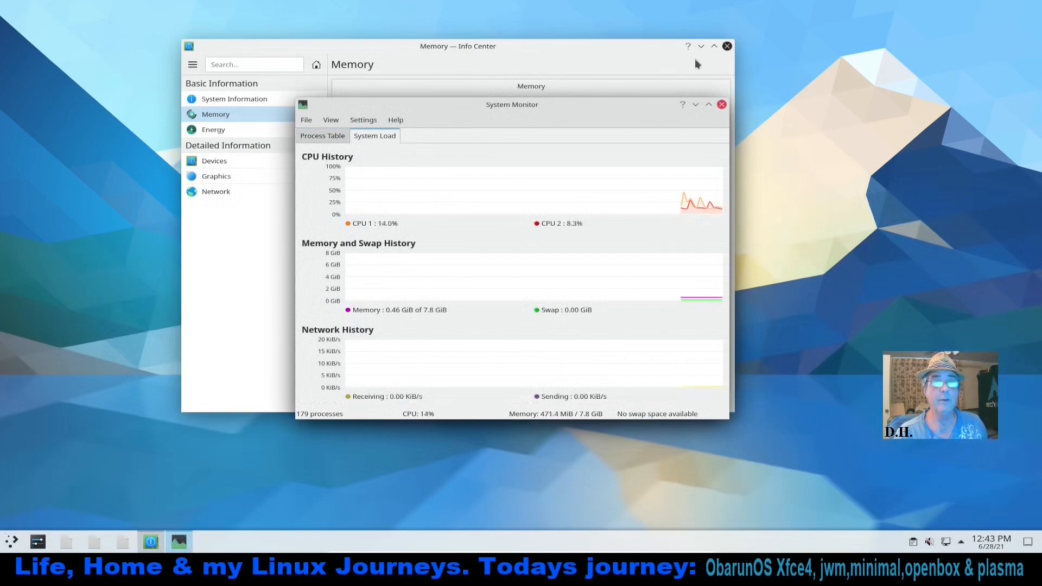
pyautogui.click(721, 105)
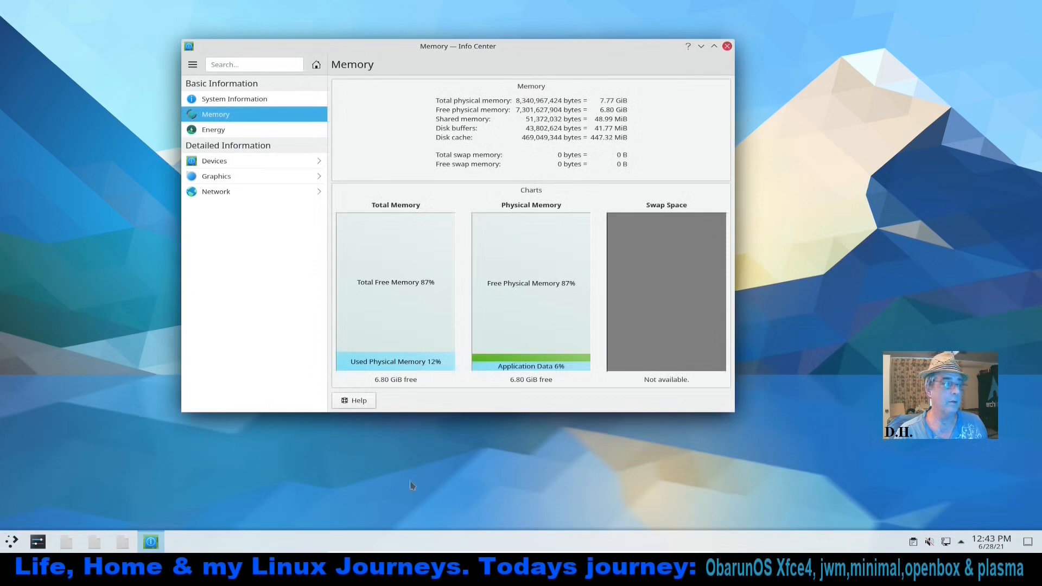
# Install GParted from Konsole with sudo pacman -S gparted, entering the account password, widening the window and confirming the installation
pyautogui.hotkey('ctrl', 'alt', 't')
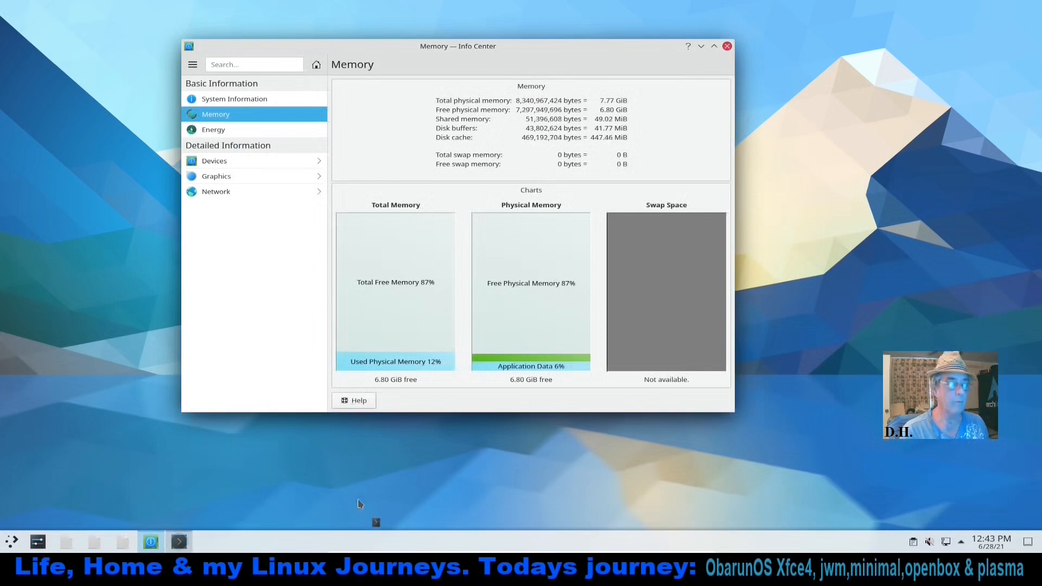
pyautogui.write('sud')
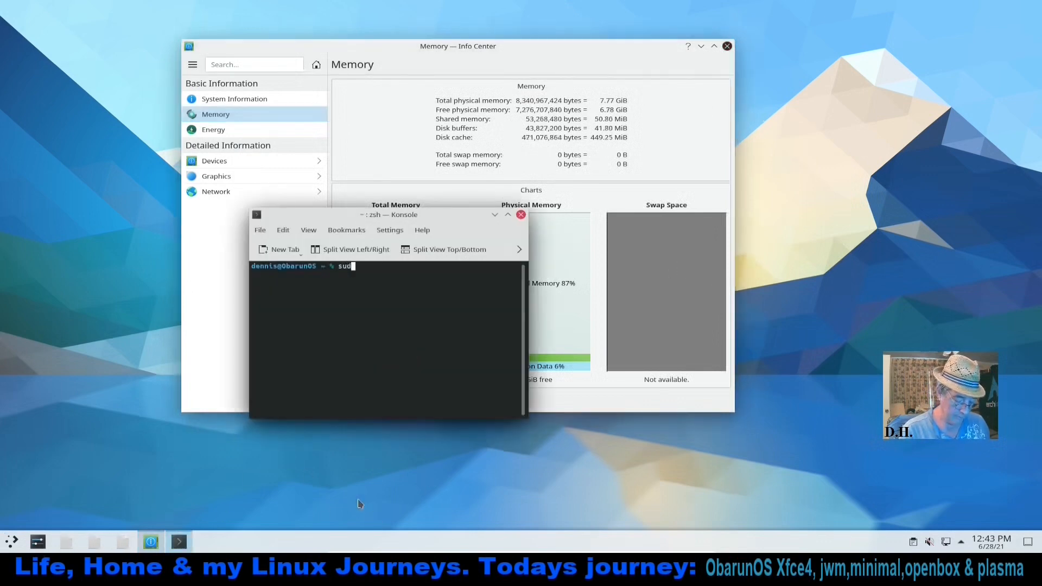
pyautogui.write('o ppcman ')
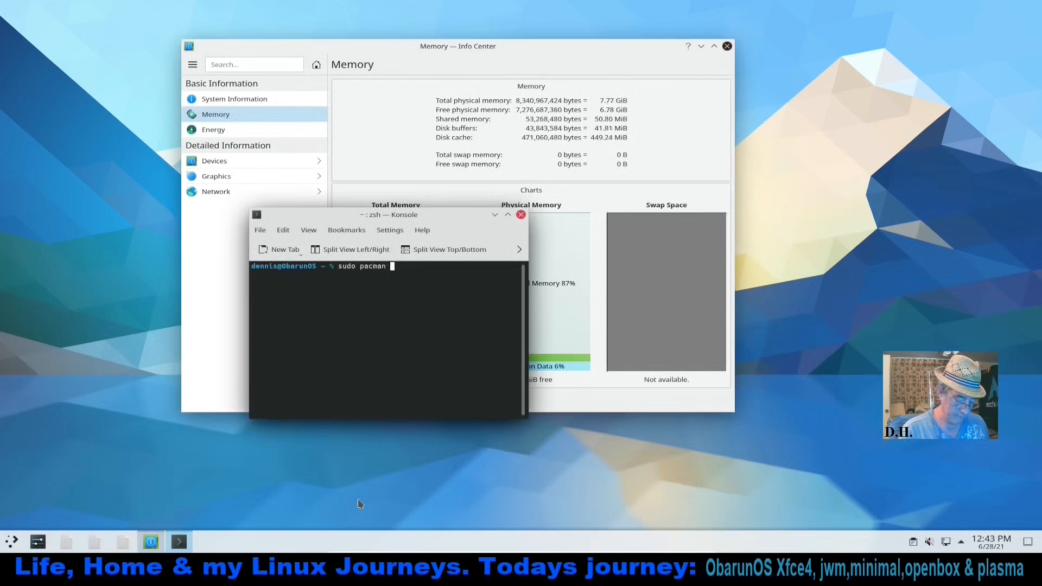
pyautogui.write('-S gpa')
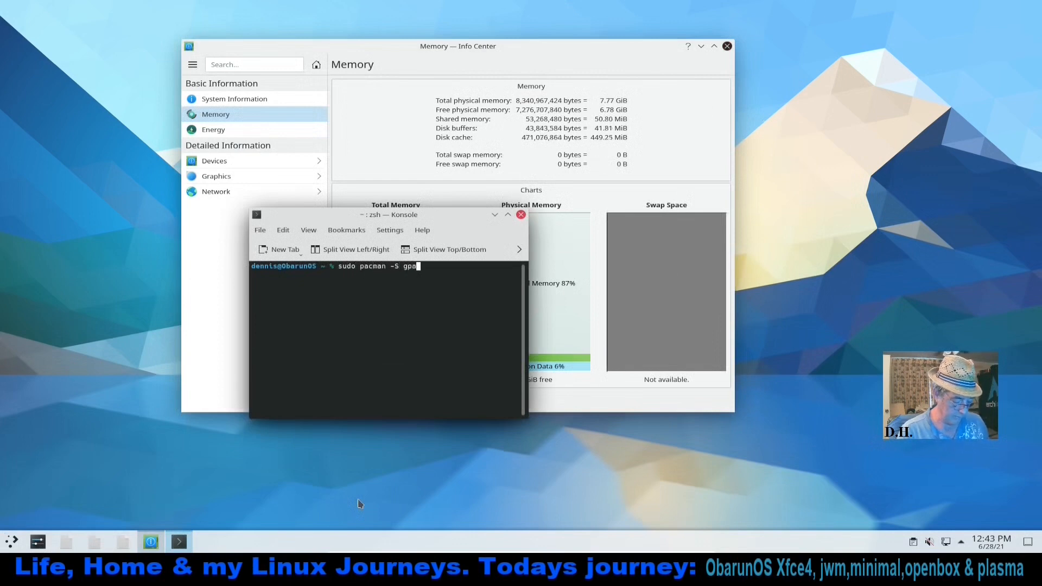
pyautogui.write('rted')
pyautogui.press('Return')
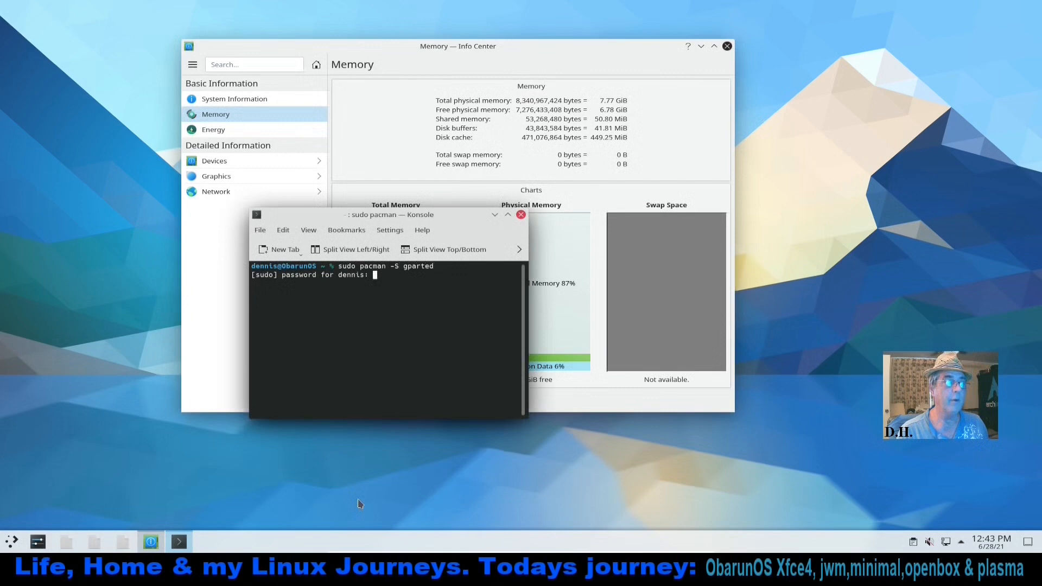
pyautogui.press('Return')
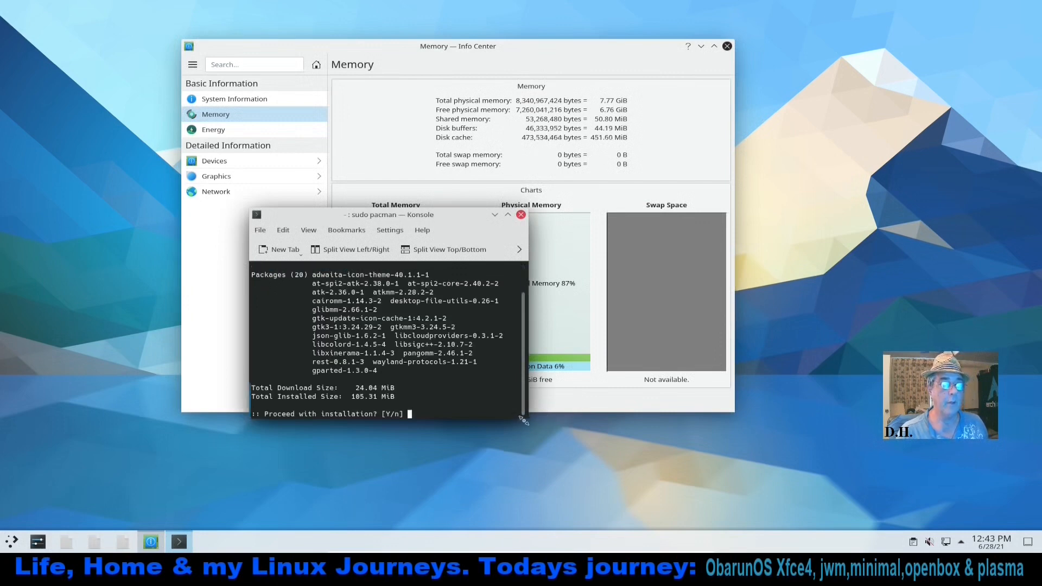
pyautogui.moveTo(526, 419); pyautogui.dragTo(666, 432)
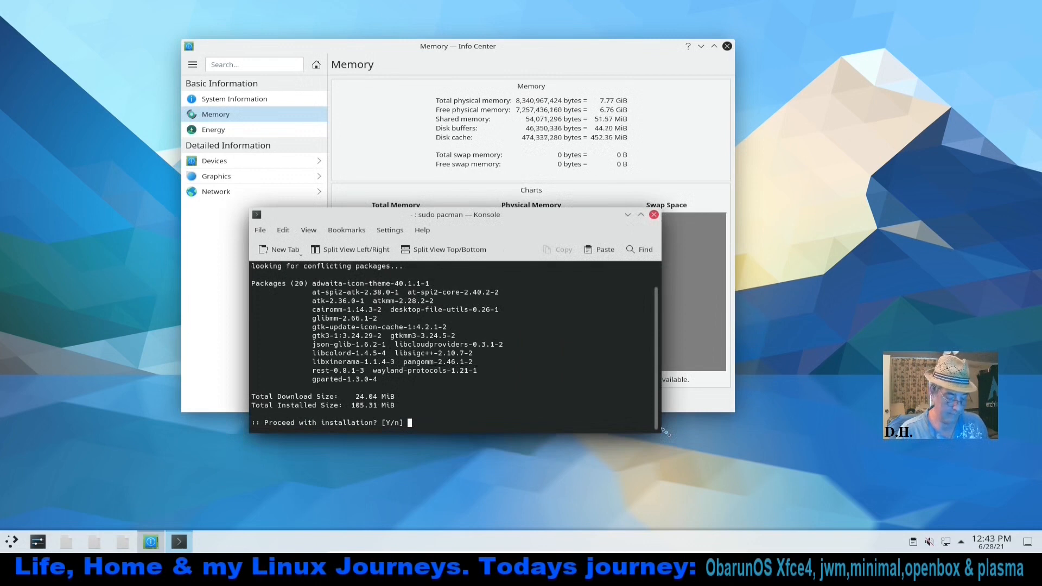
pyautogui.write('y')
pyautogui.press('Return')
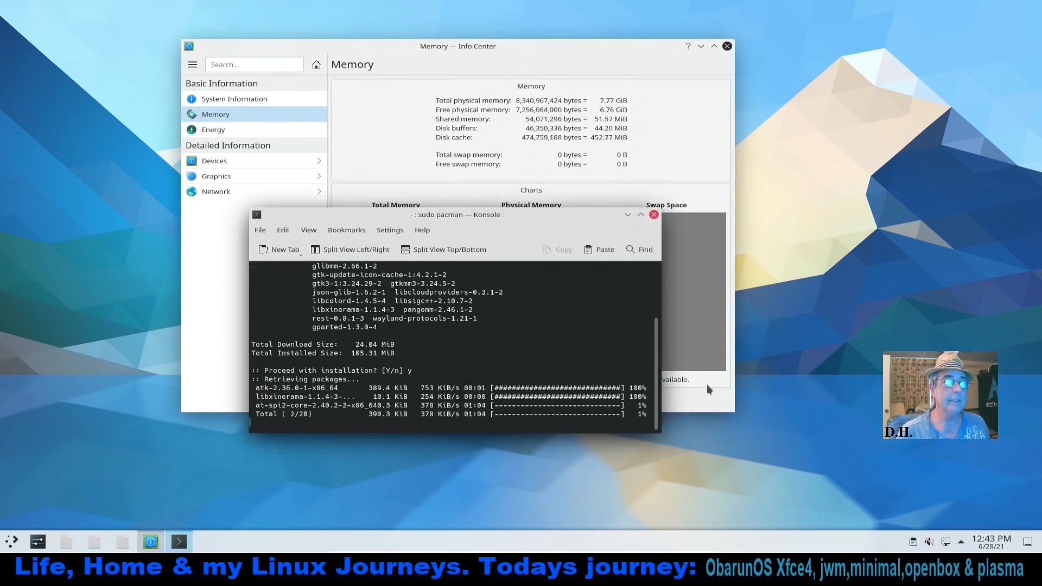
# Bring Info Center forward, view the USB Devices and PCI pages under Devices, and close it
pyautogui.click(657, 51)
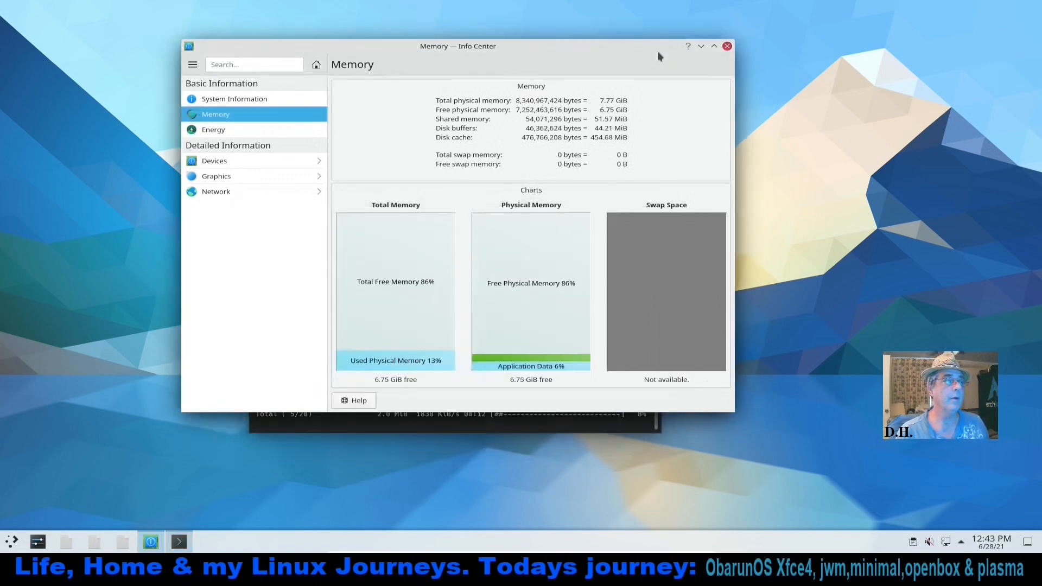
pyautogui.click(246, 159)
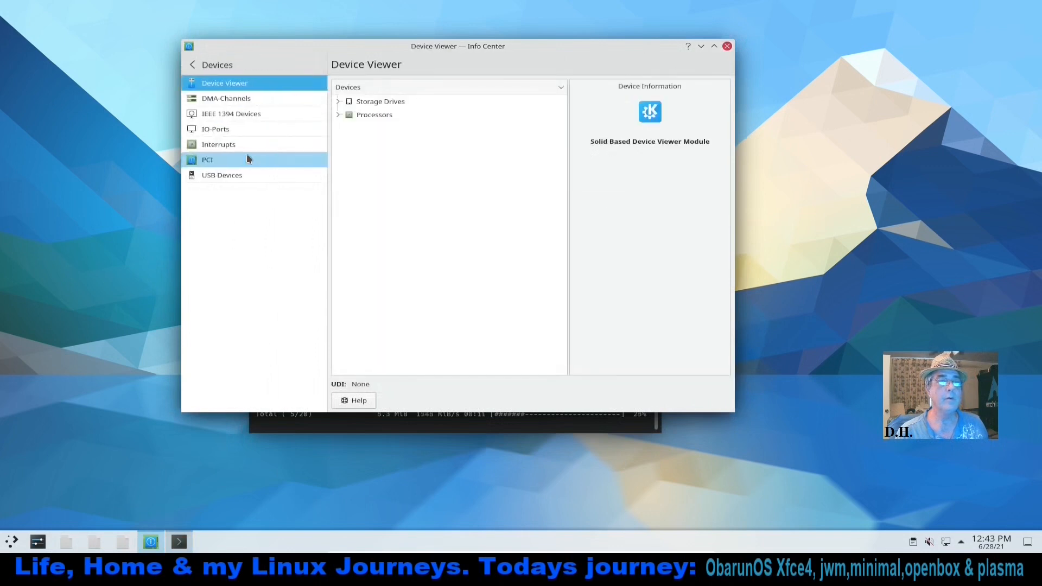
pyautogui.click(234, 175)
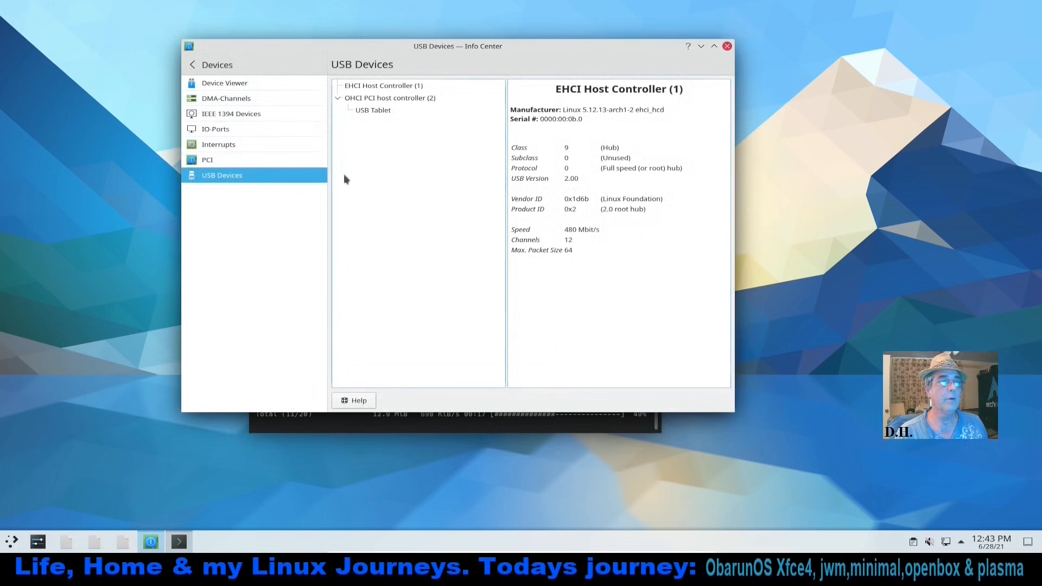
pyautogui.click(220, 161)
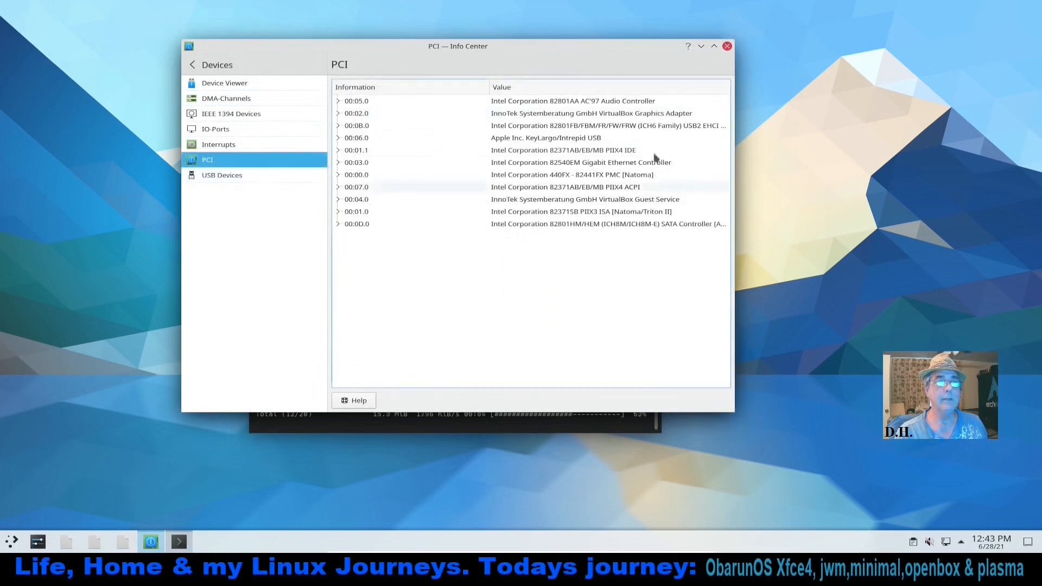
pyautogui.click(727, 46)
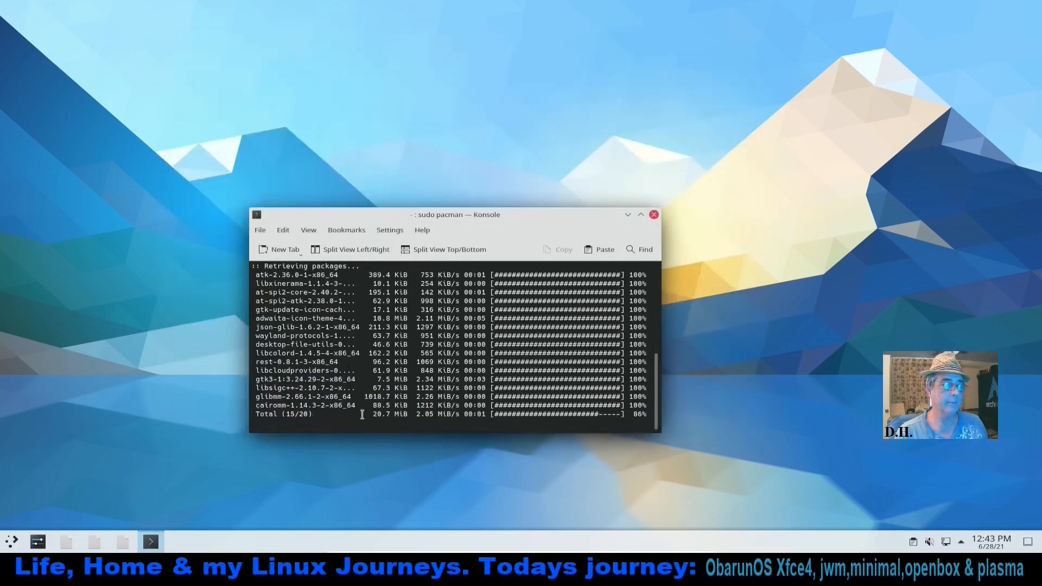
# Move the Konsole window aside, find GParted with the search term "gpa", and launch it as root with the account password
pyautogui.moveTo(483, 220); pyautogui.dragTo(614, 116)
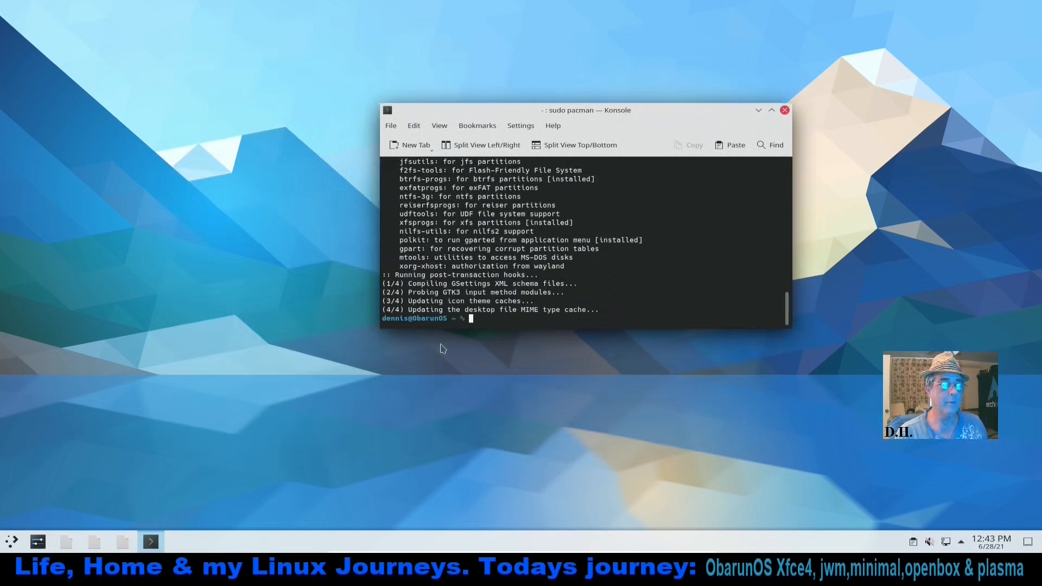
pyautogui.click(13, 543)
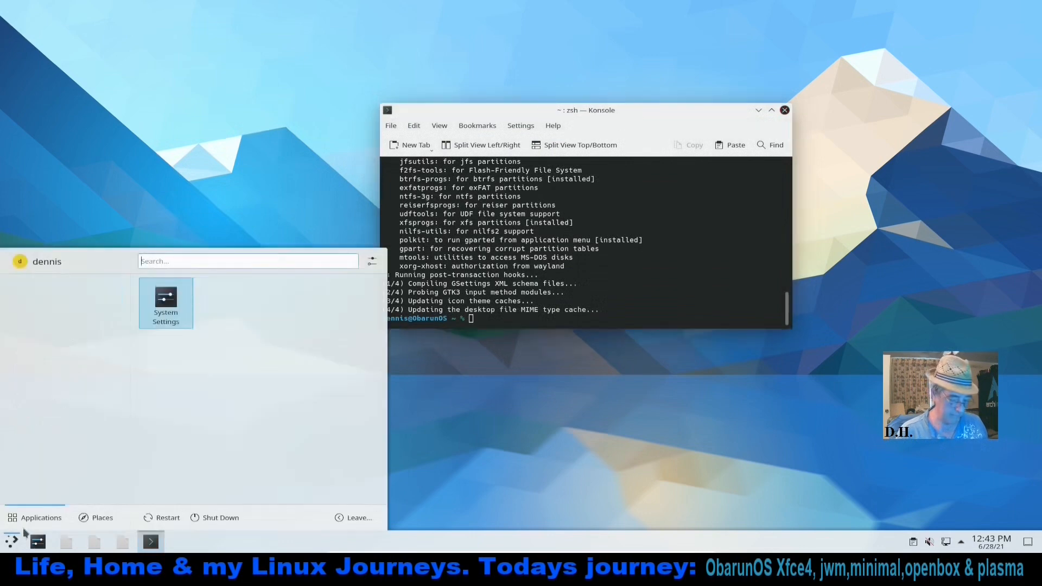
pyautogui.write('gpa')
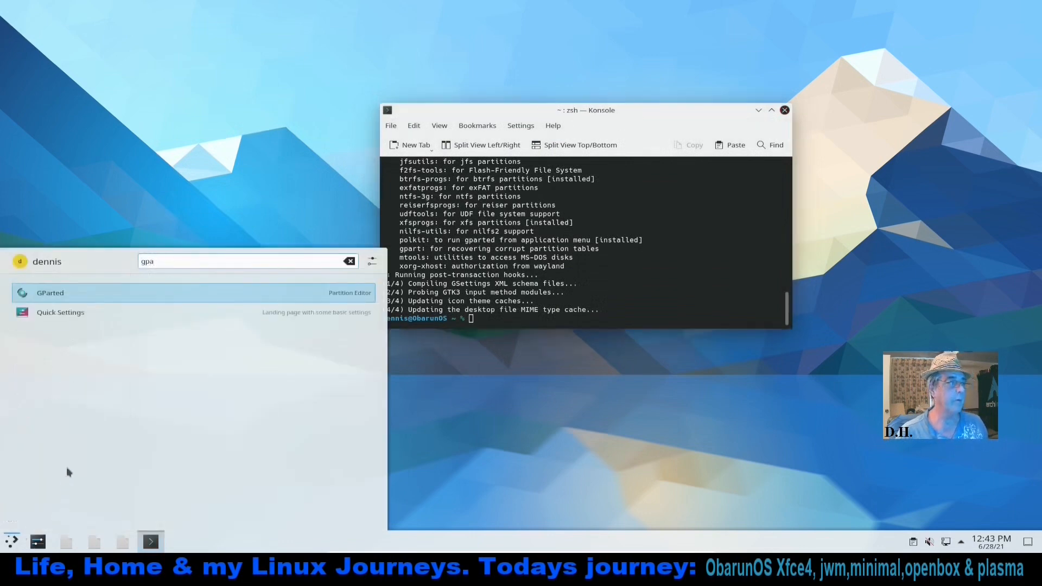
pyautogui.click(104, 295)
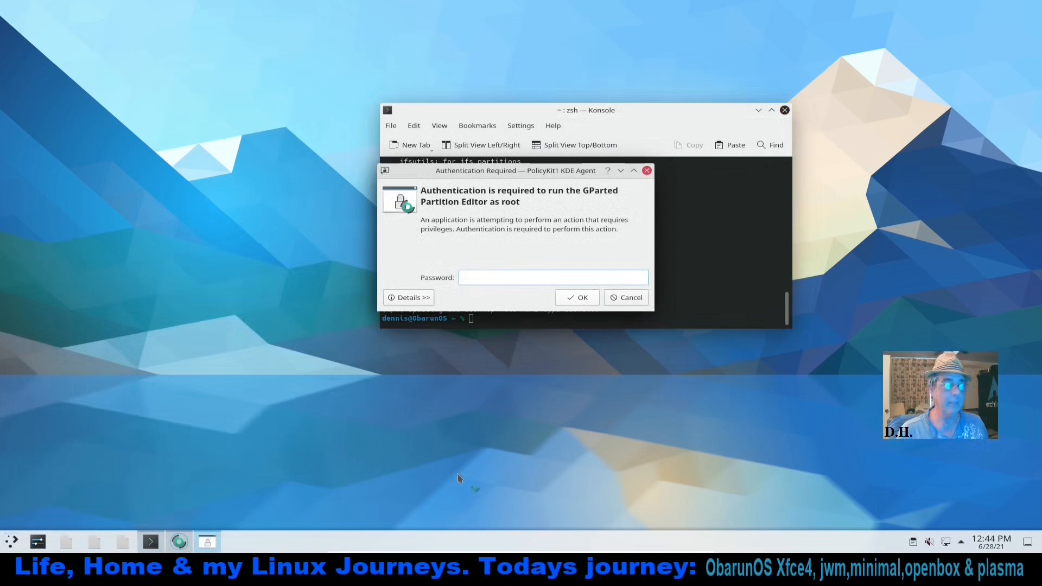
pyautogui.write('****')
pyautogui.press('Return')
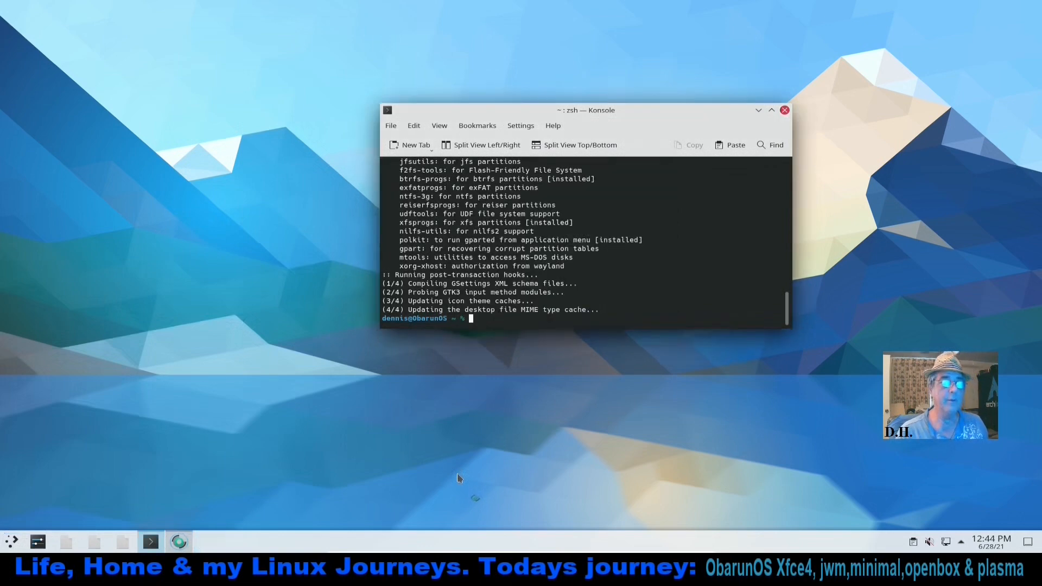
# Move the GParted window, select /dev/sda1, view its available partition flags, and close the flag list without changes
pyautogui.moveTo(305, 271); pyautogui.dragTo(481, 126)
pyautogui.click(203, 187)
pyautogui.rightClick(203, 187)
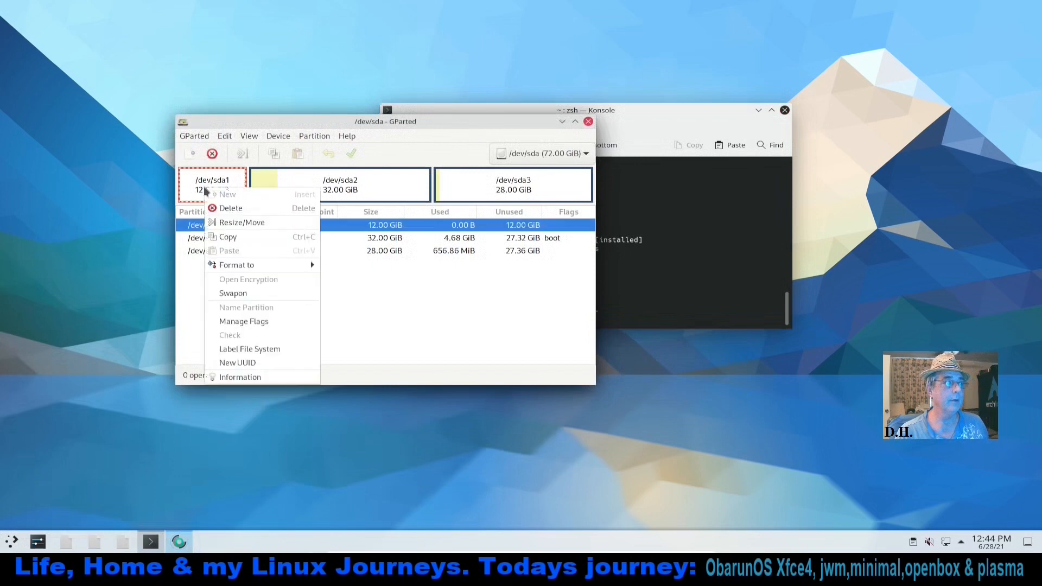
pyautogui.click(251, 320)
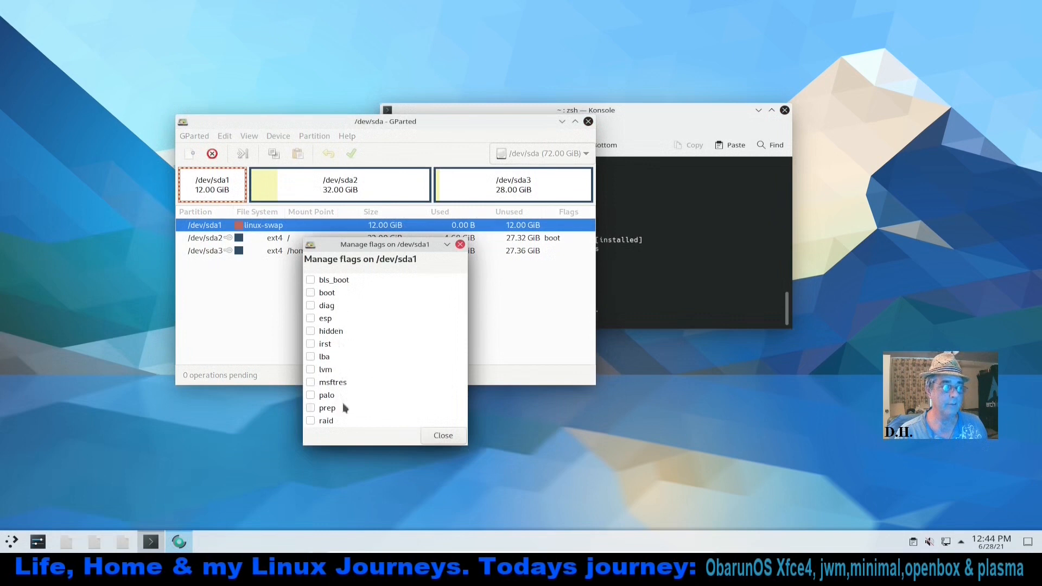
pyautogui.click(460, 244)
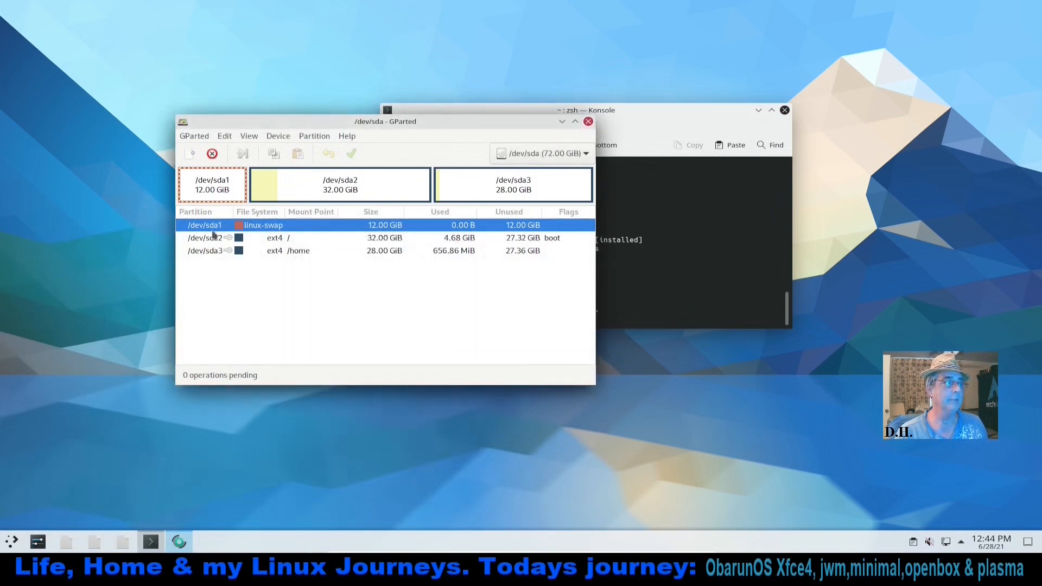
# Activate swap on /dev/sda1 with Swapon and close GParted
pyautogui.rightClick(206, 191)
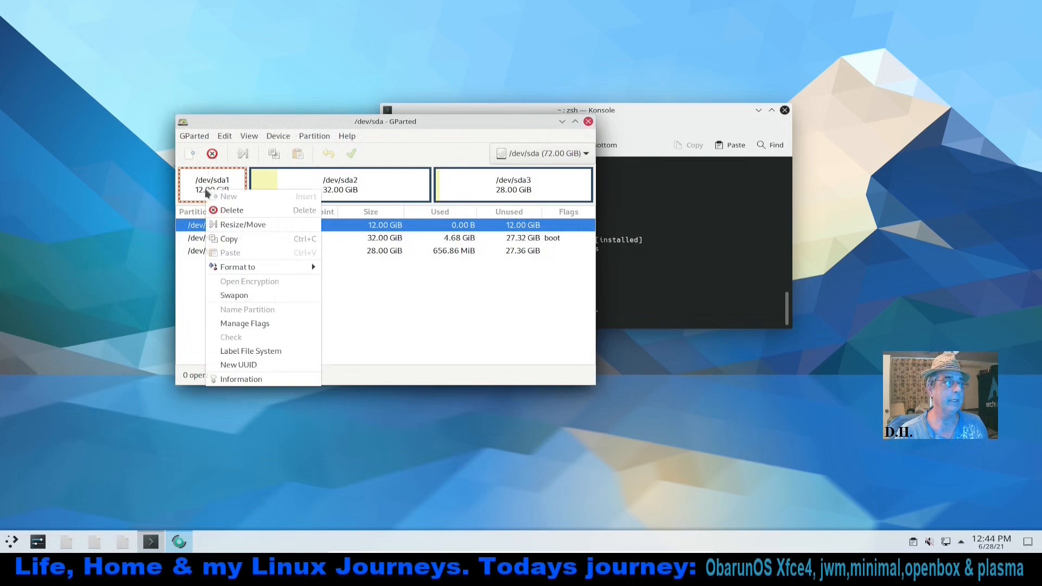
pyautogui.click(255, 295)
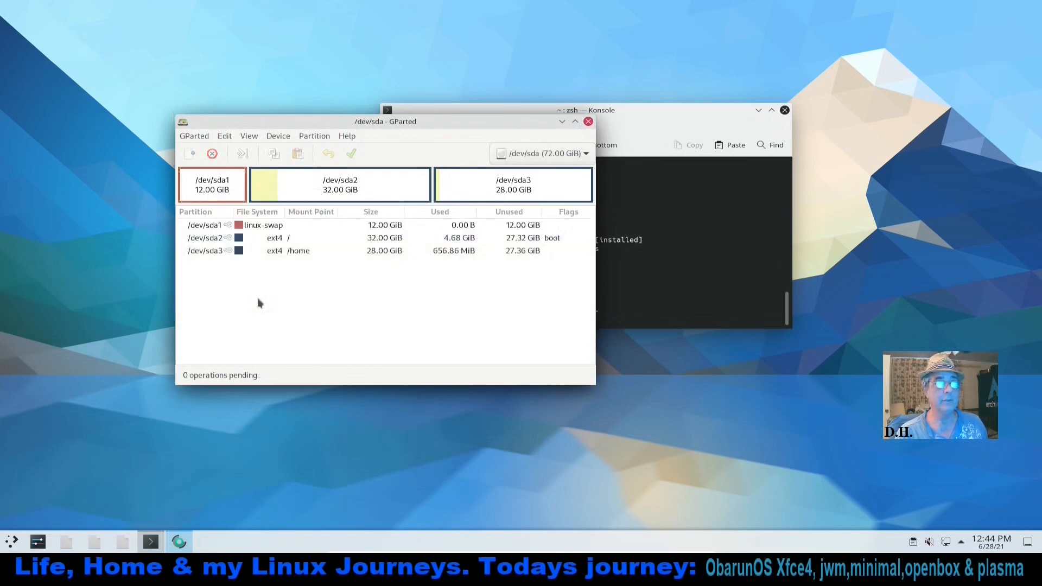
pyautogui.click(588, 122)
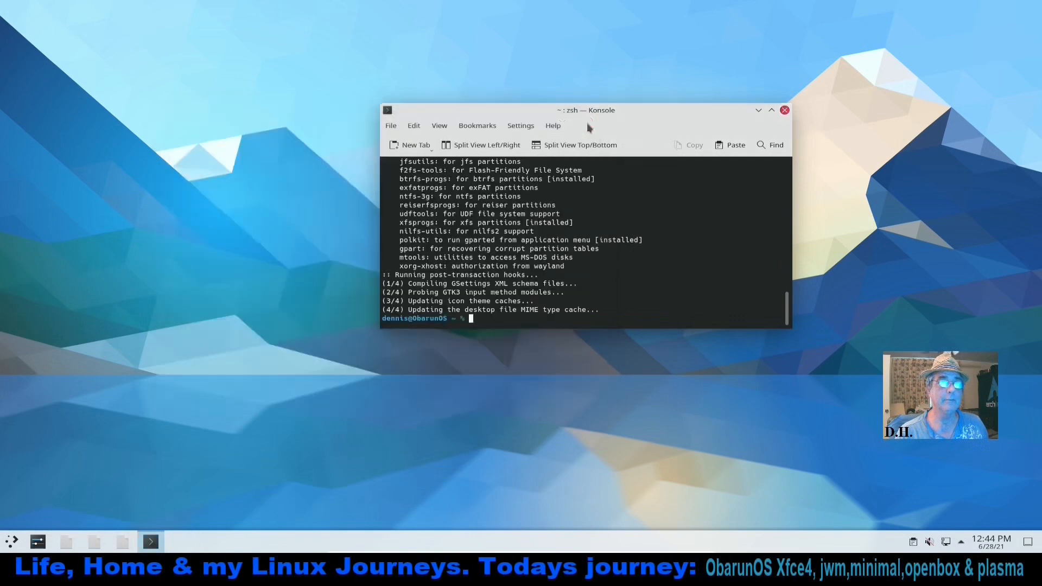
# Launch Info Center from the System category, check the swap space on its Memory page, and close both Info Center and Konsole
pyautogui.click(8, 548)
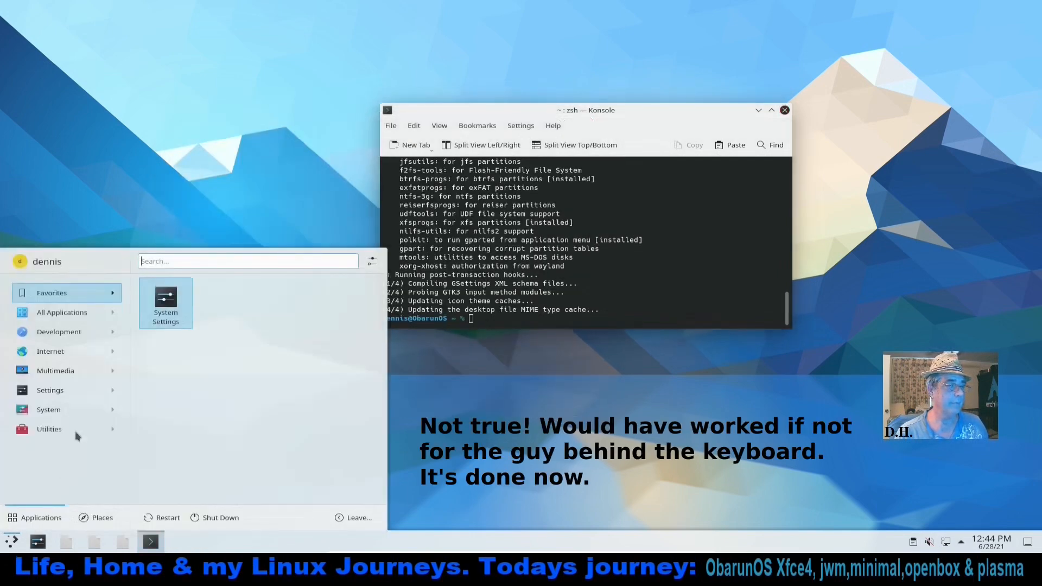
pyautogui.moveTo(71, 430)
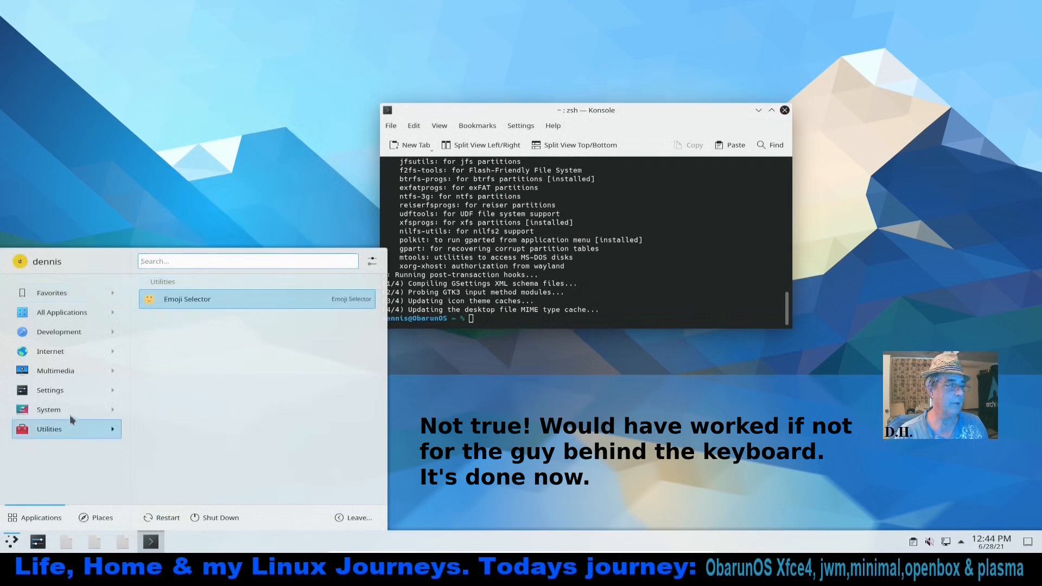
pyautogui.moveTo(65, 411)
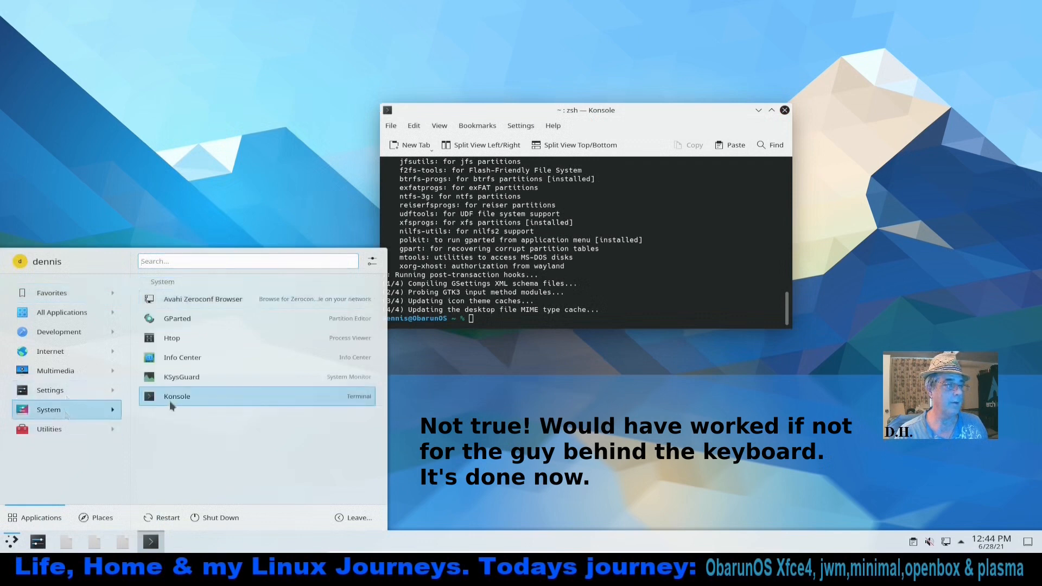
pyautogui.click(197, 359)
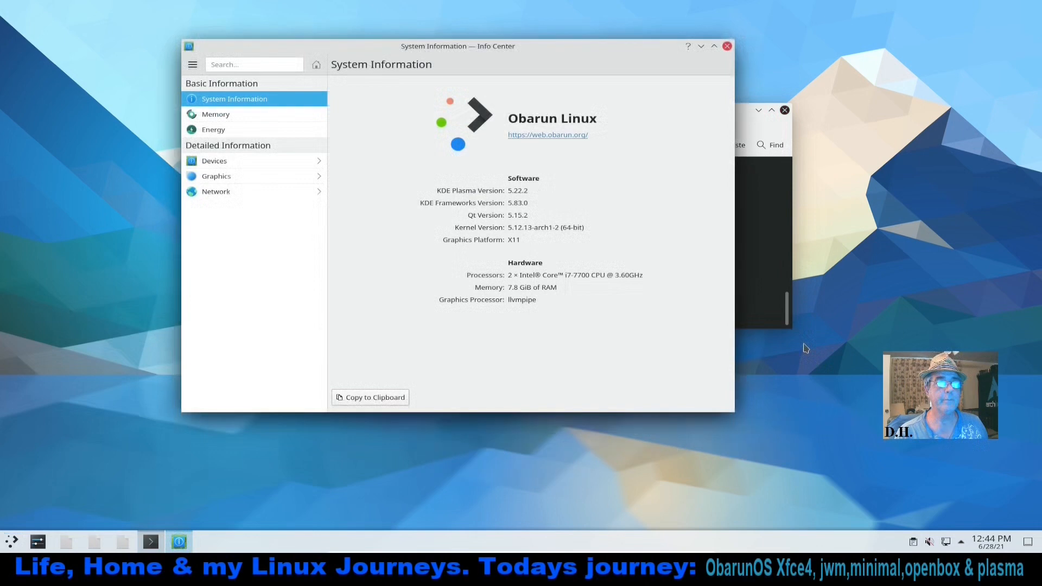
pyautogui.click(210, 114)
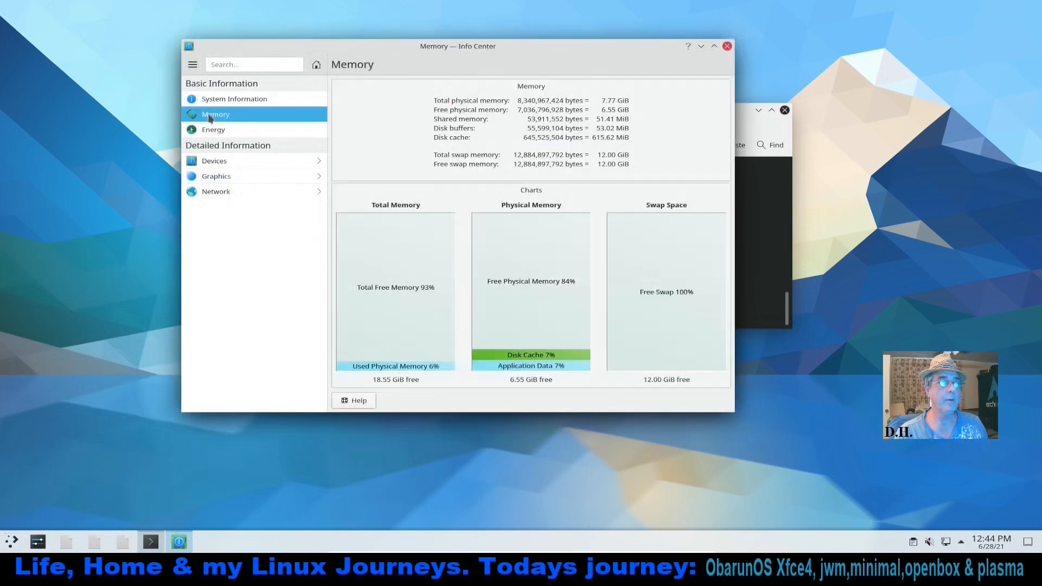
pyautogui.moveTo(634, 54); pyautogui.dragTo(482, 60)
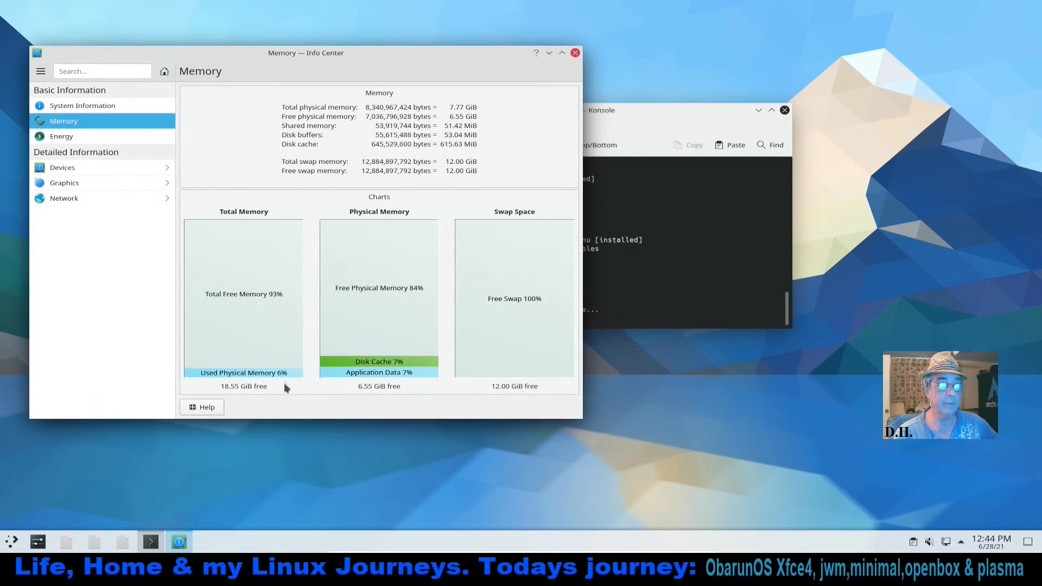
pyautogui.click(574, 54)
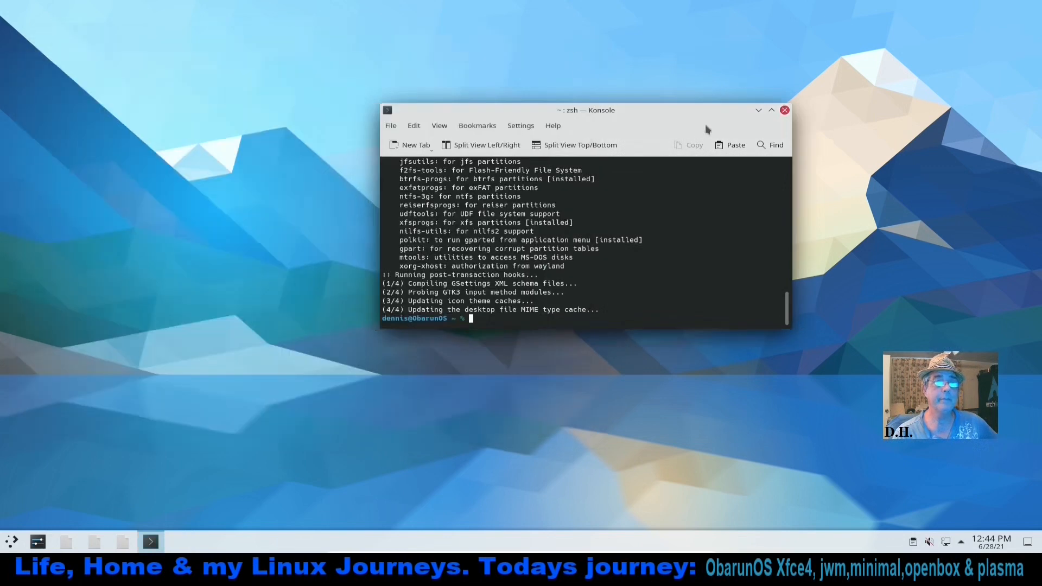
pyautogui.click(785, 111)
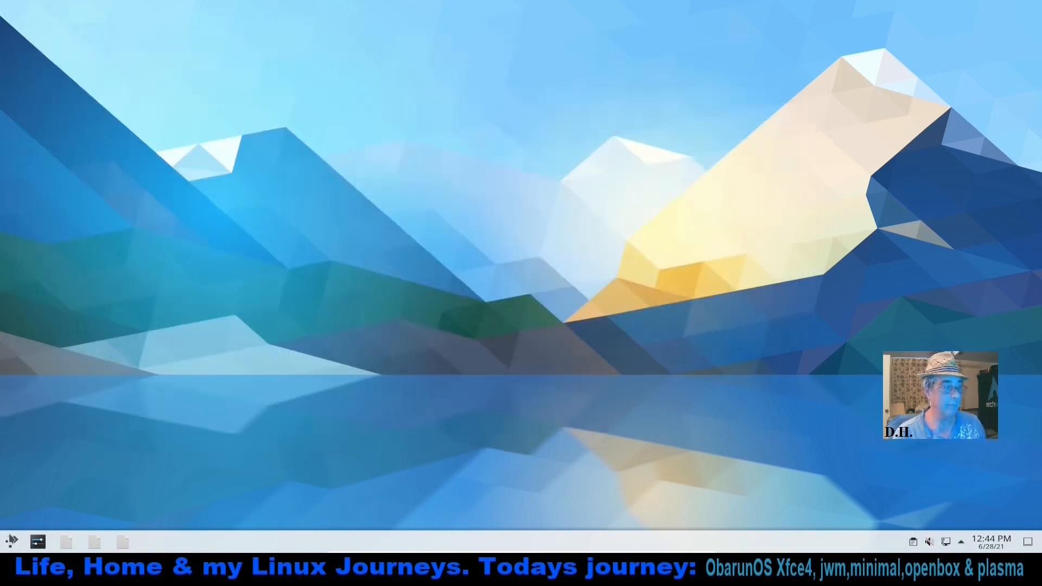
# Switch the panel's application launcher to the alternative Application Menu widget
pyautogui.click(11, 541)
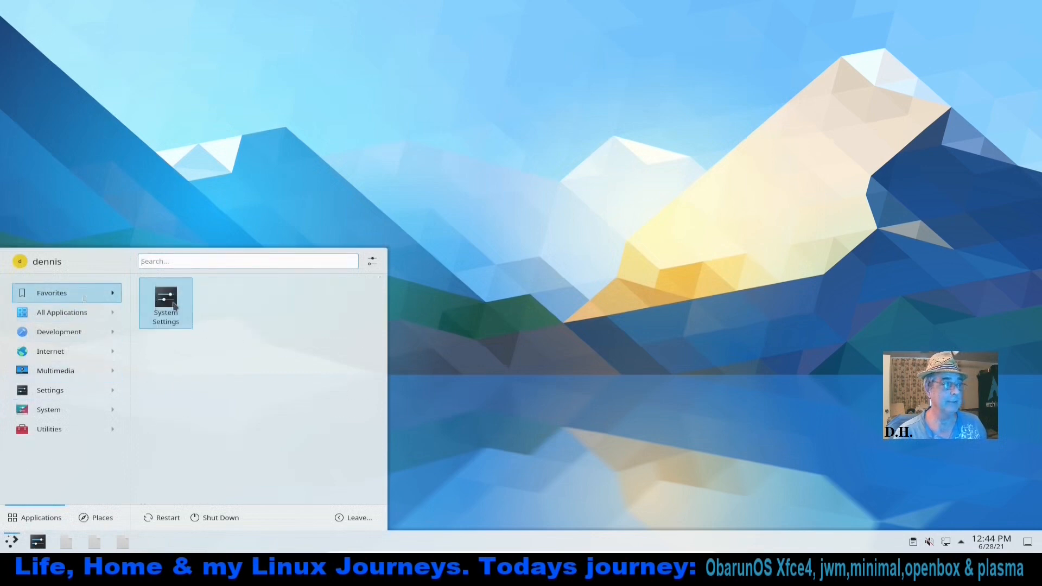
pyautogui.moveTo(109, 313)
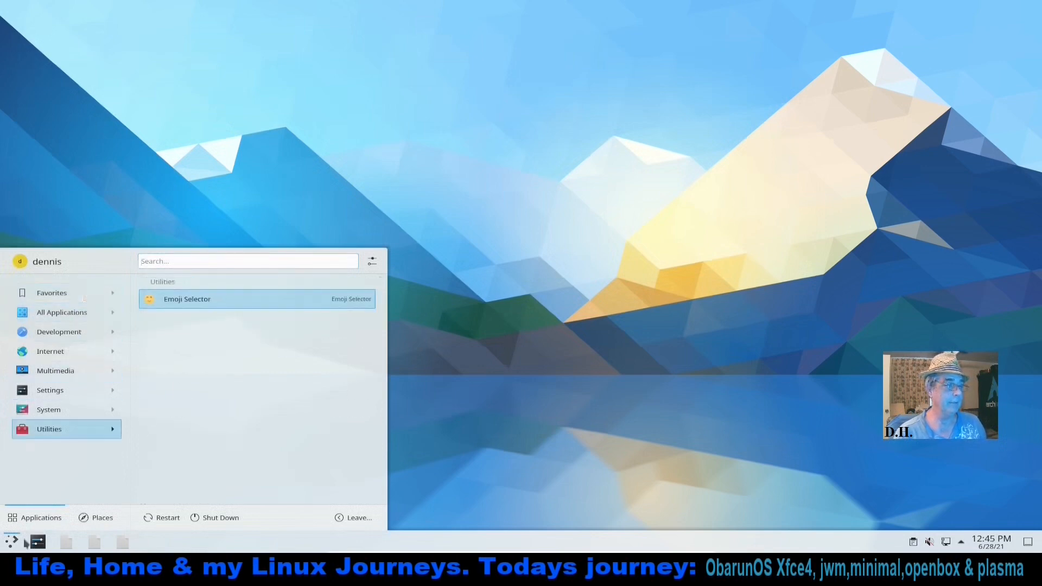
pyautogui.rightClick(8, 545)
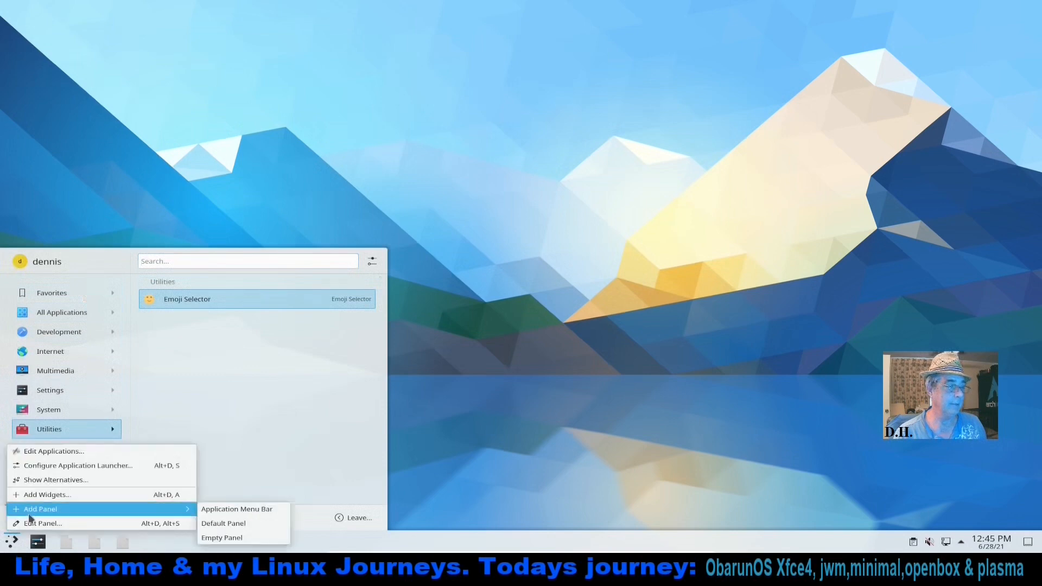
pyautogui.click(43, 484)
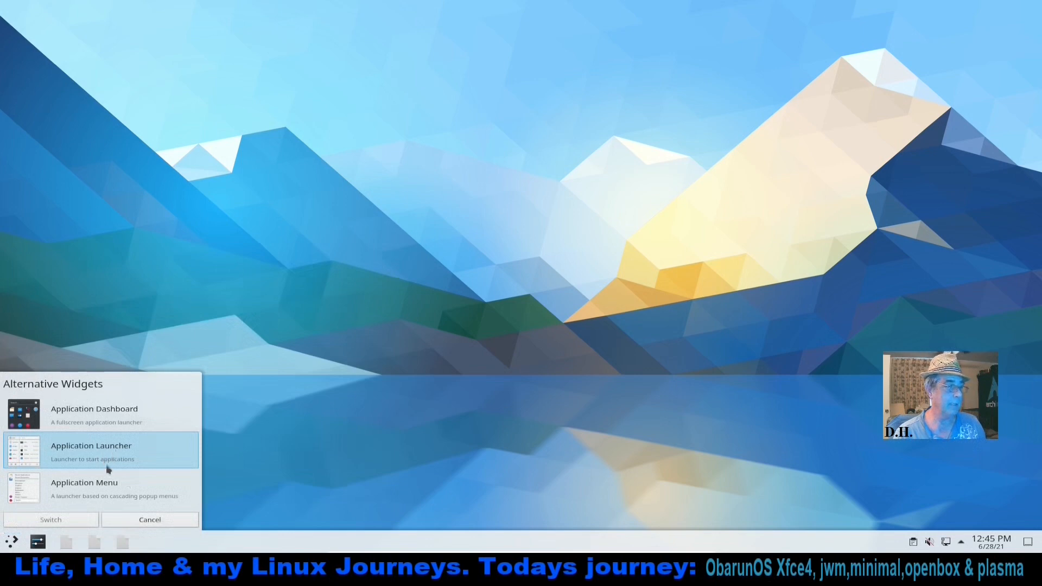
pyautogui.click(106, 494)
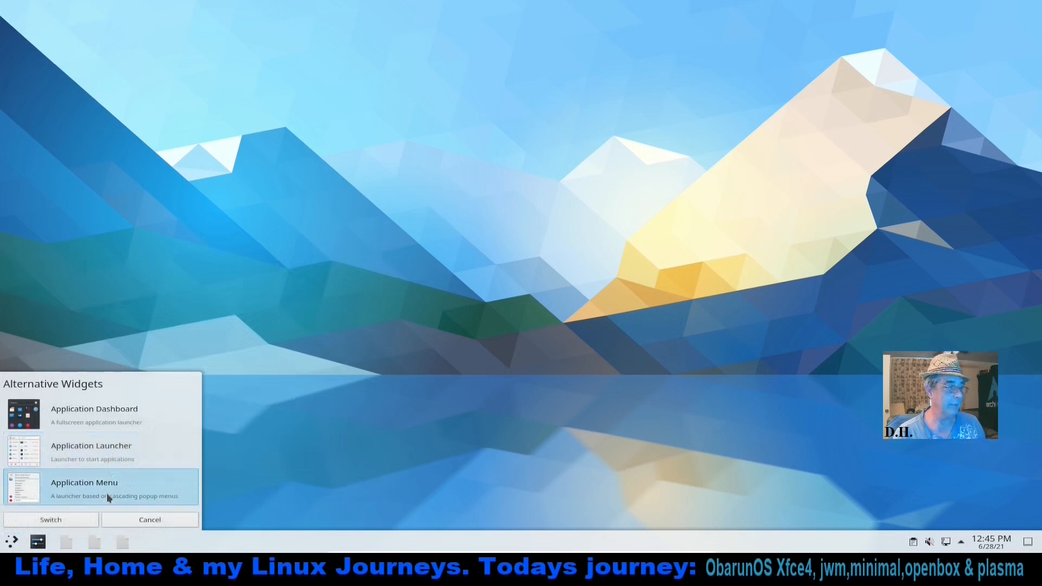
pyautogui.click(54, 519)
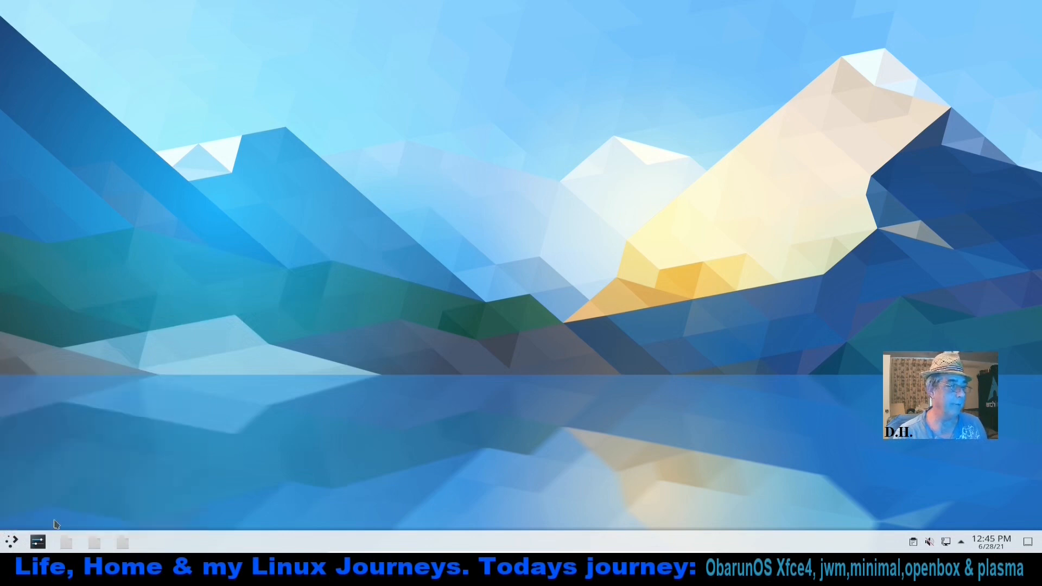
# Browse the Development, Settings, System and Utilities categories in the new Application Menu, and close the menu
pyautogui.click(10, 543)
pyautogui.moveTo(113, 421)
pyautogui.moveTo(115, 403)
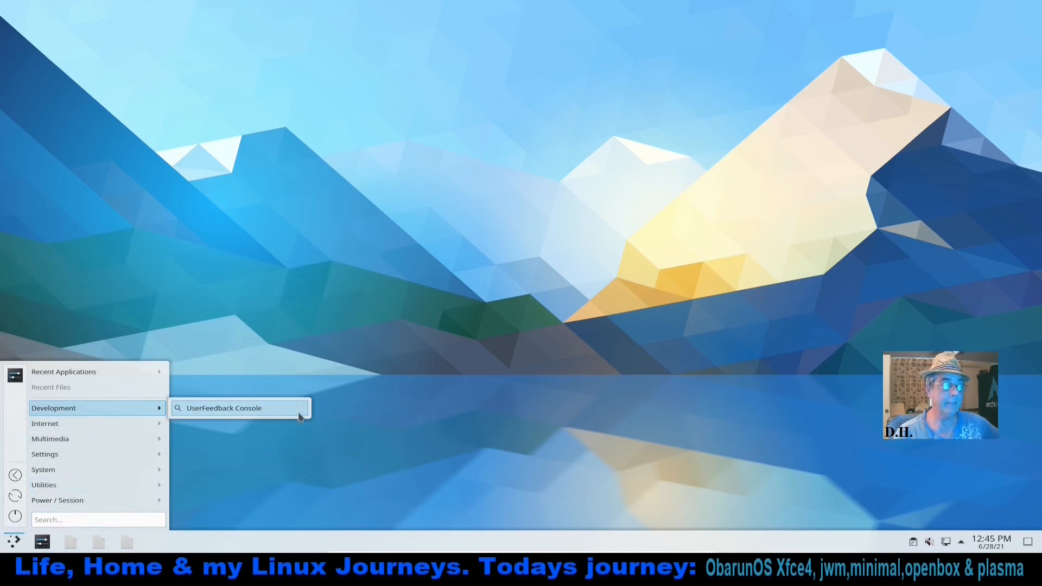
pyautogui.moveTo(140, 429)
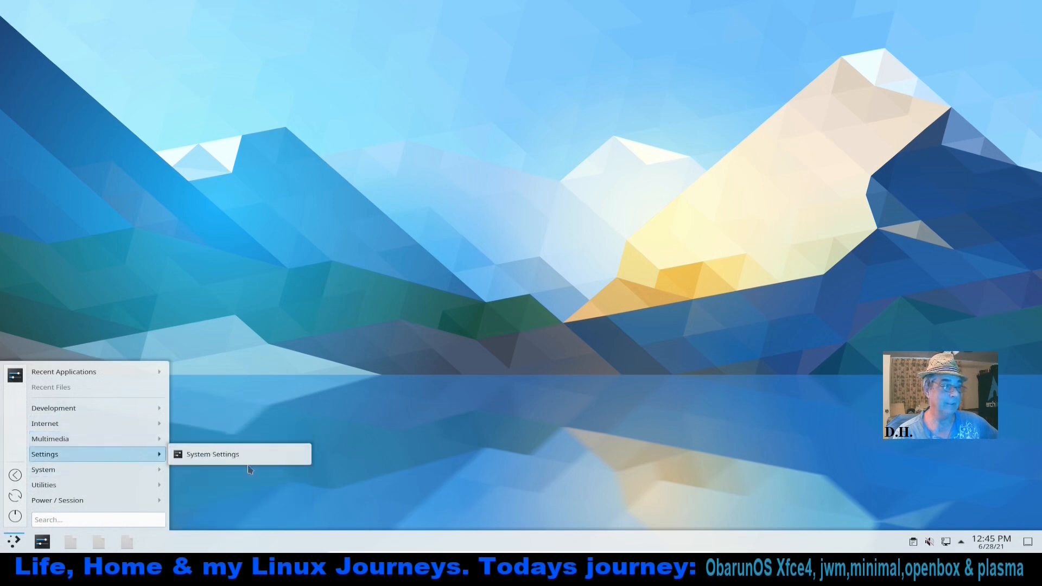
pyautogui.moveTo(134, 474)
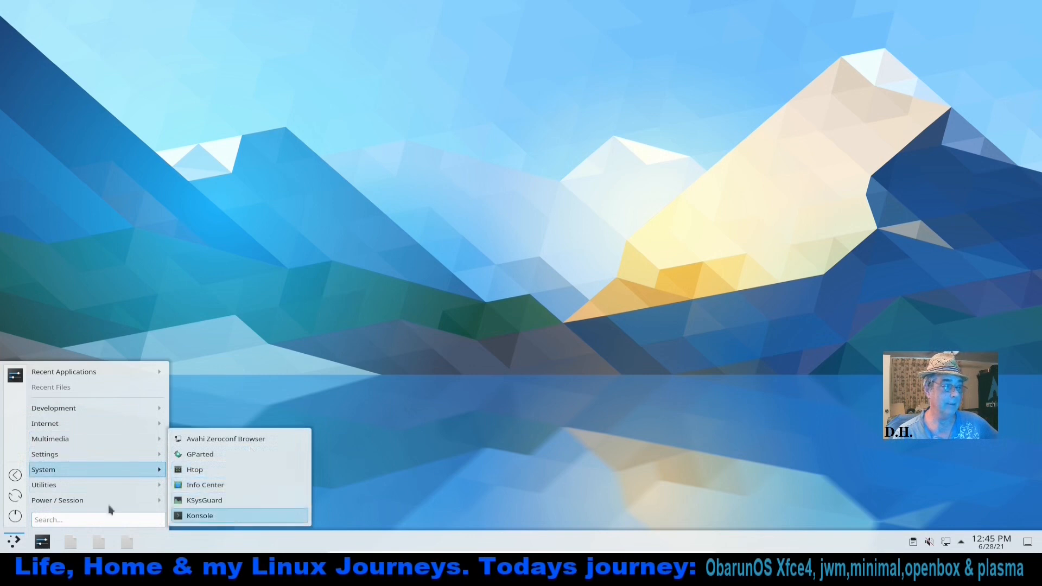
pyautogui.moveTo(104, 488)
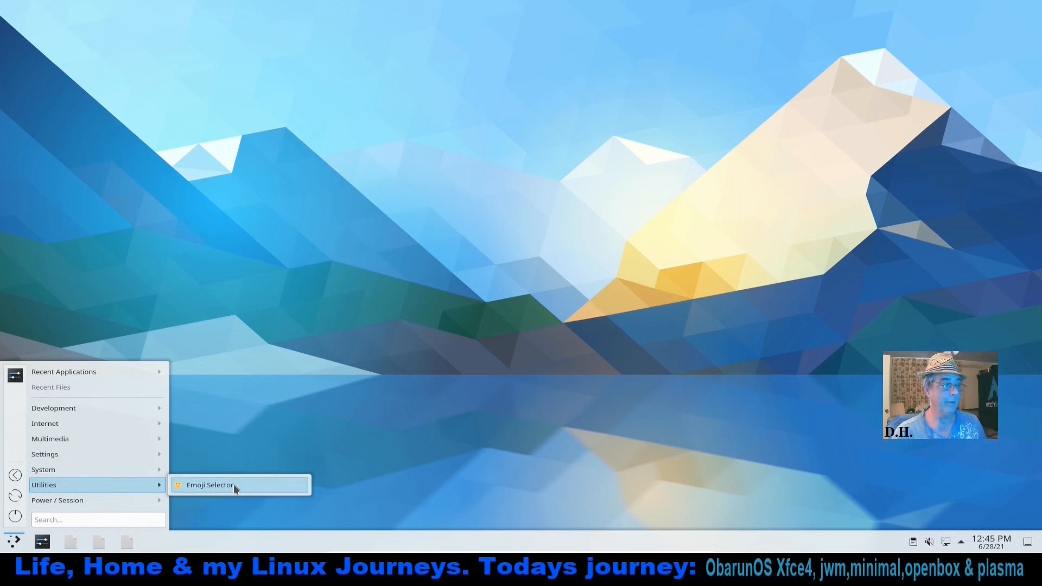
pyautogui.click(365, 373)
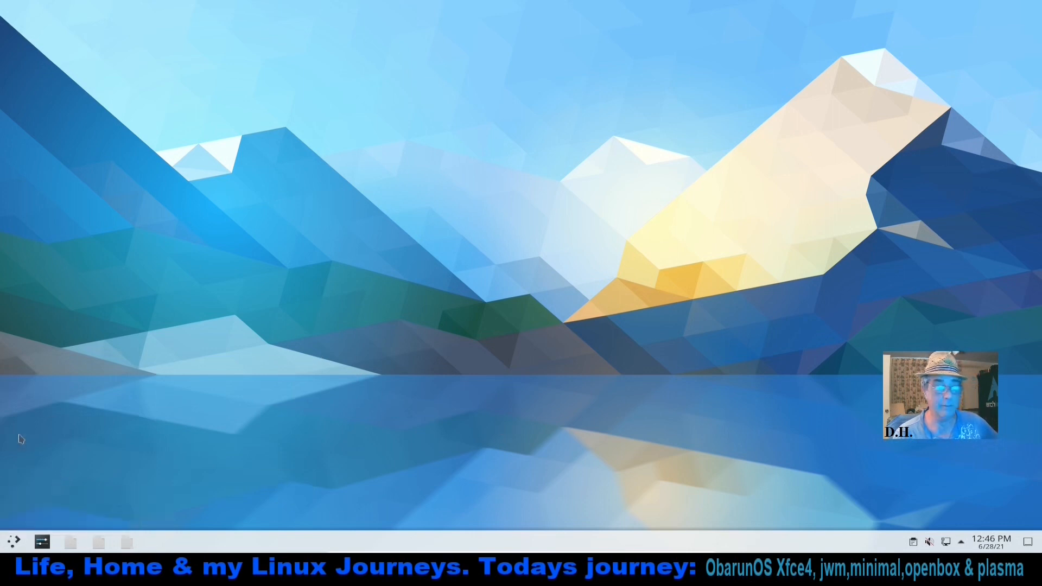
# Shut down the Plasma system and confirm the shutdown
pyautogui.click(13, 542)
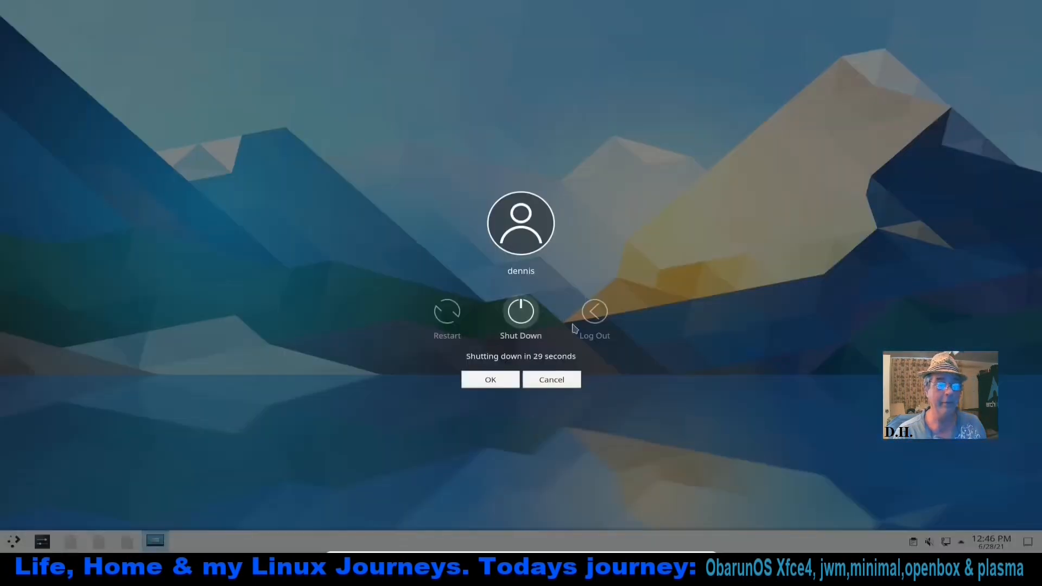
pyautogui.click(517, 316)
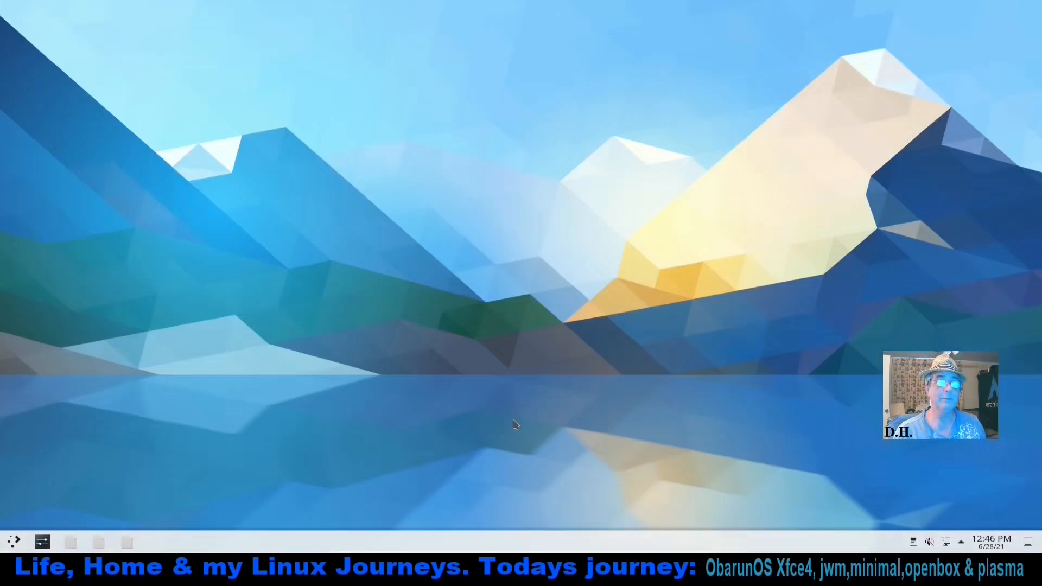